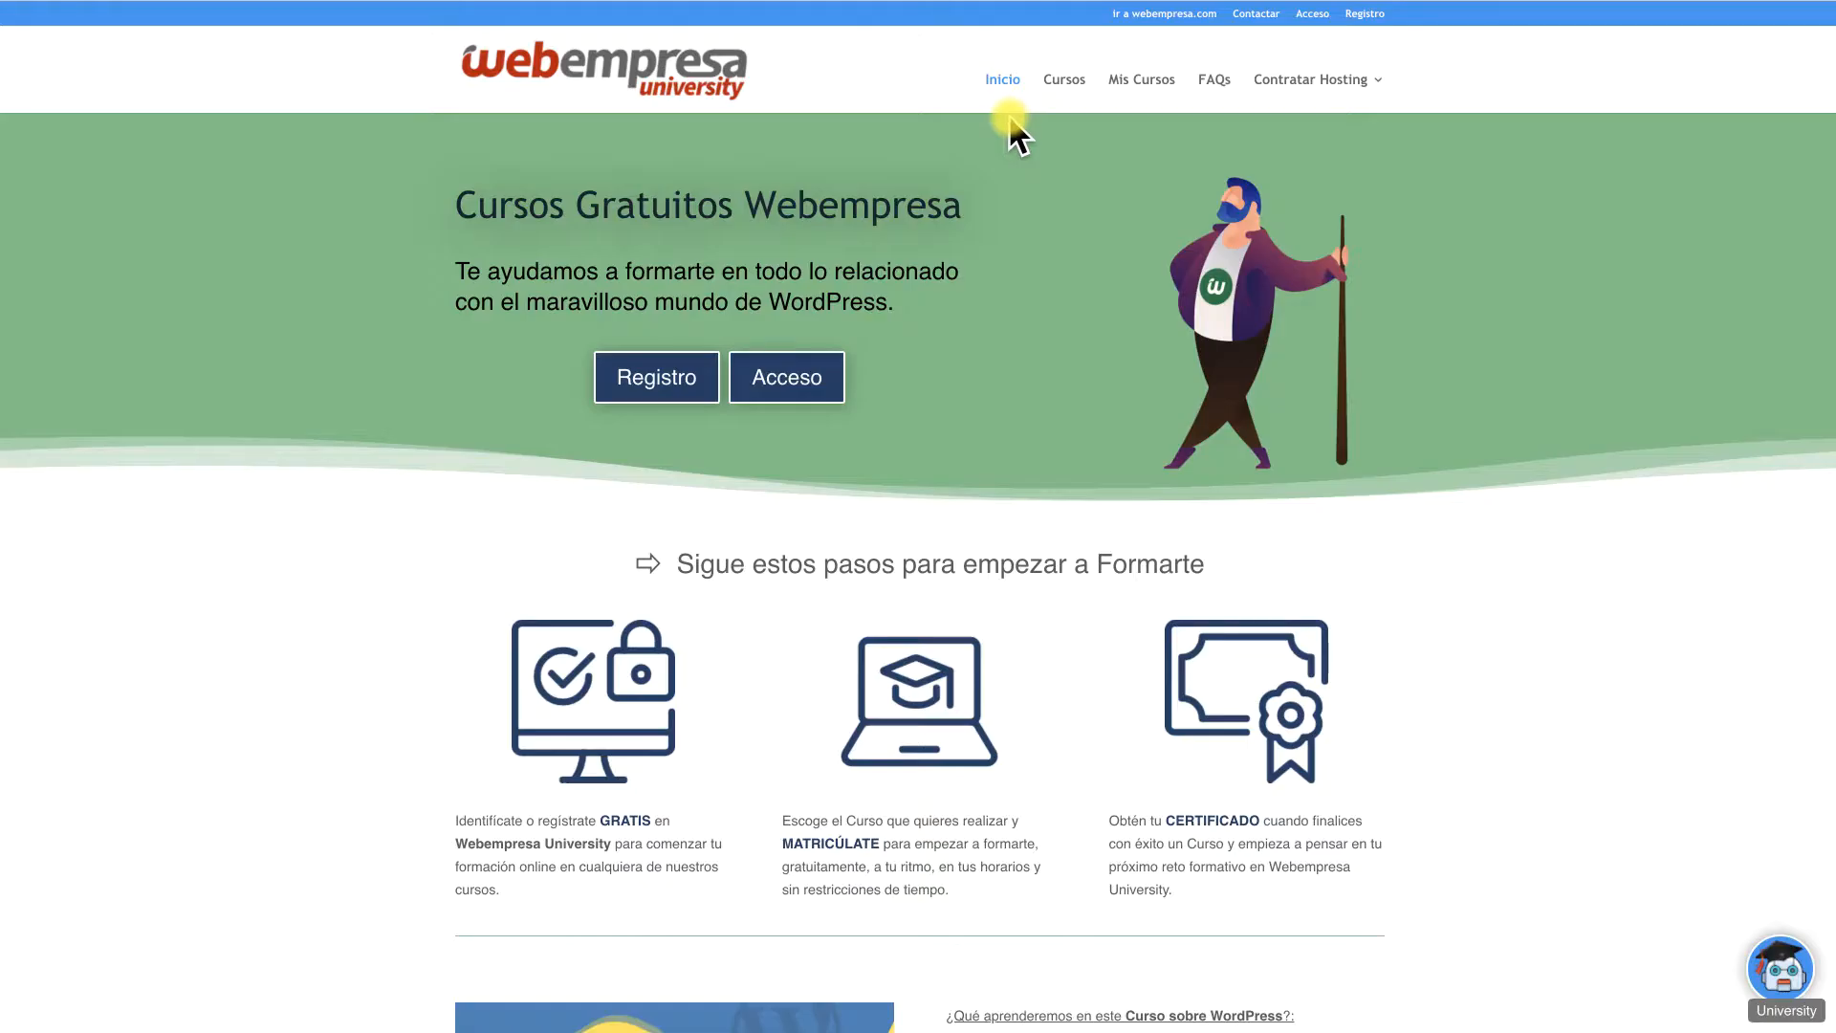
- Open the FAQs page of the course site and look through its full list of frequently asked questions
click(1217, 86)
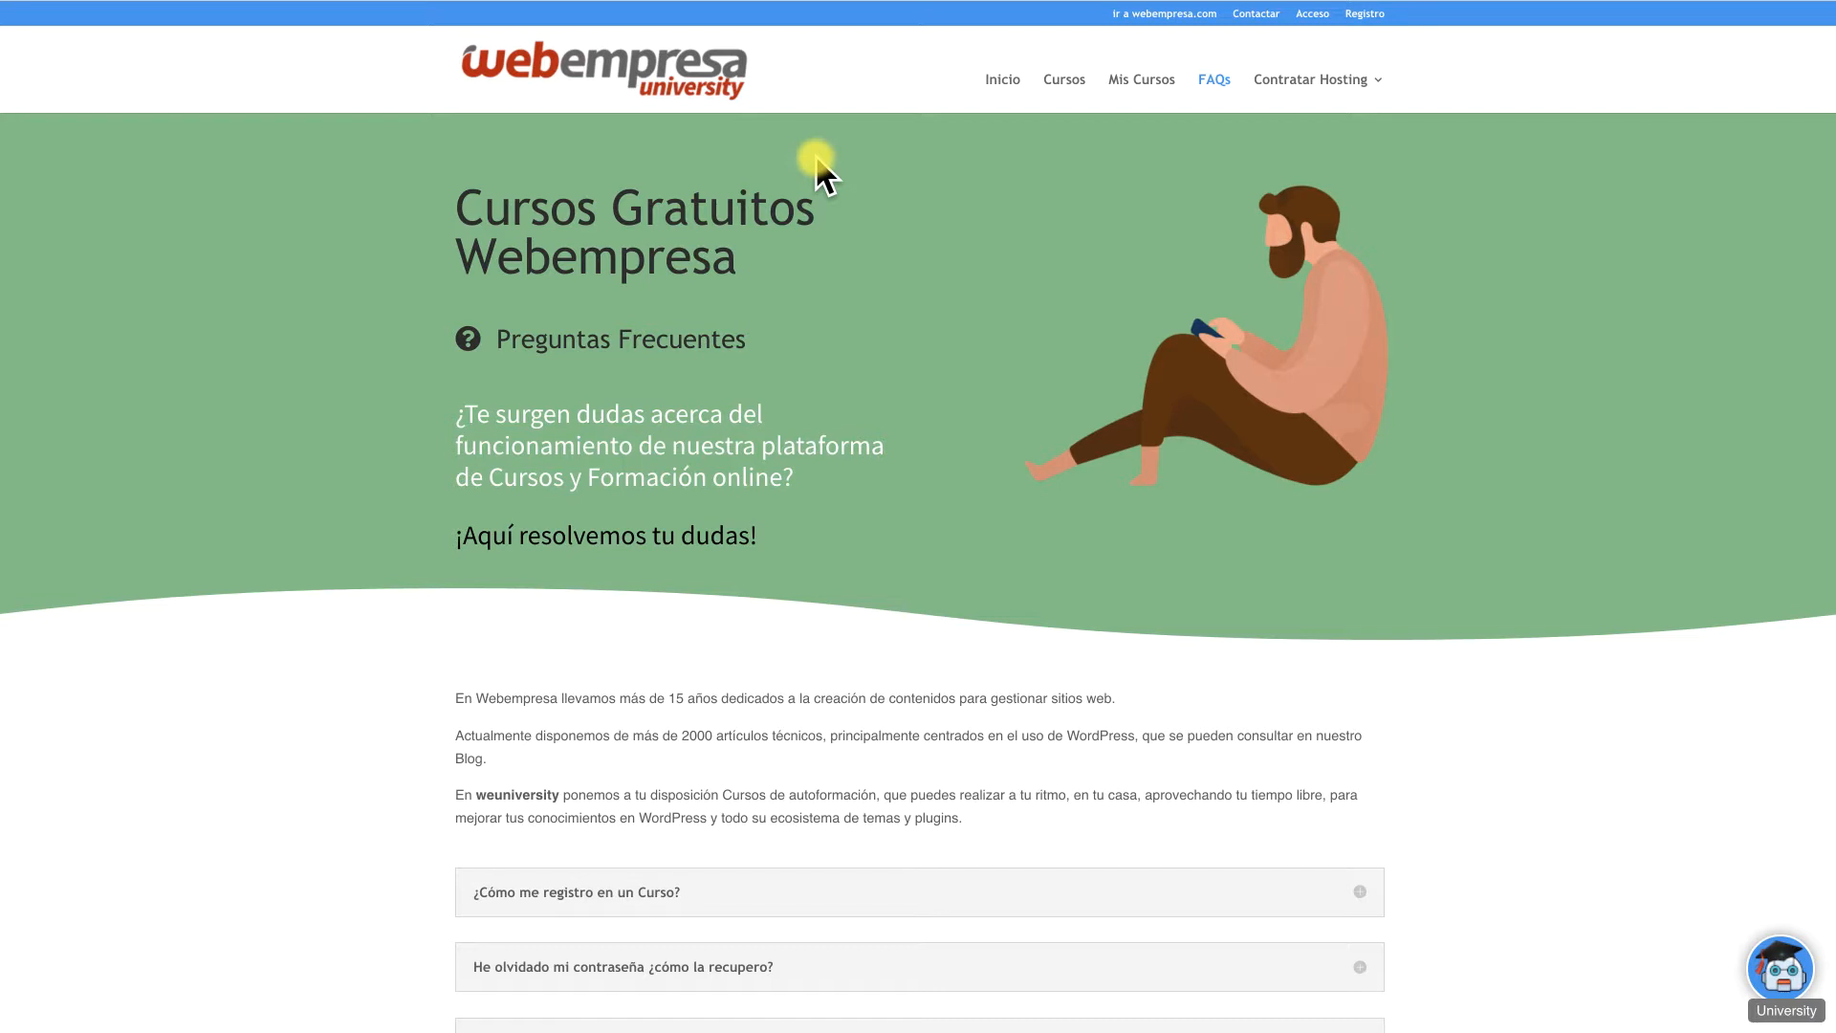
scroll(816, 254, down, 5)
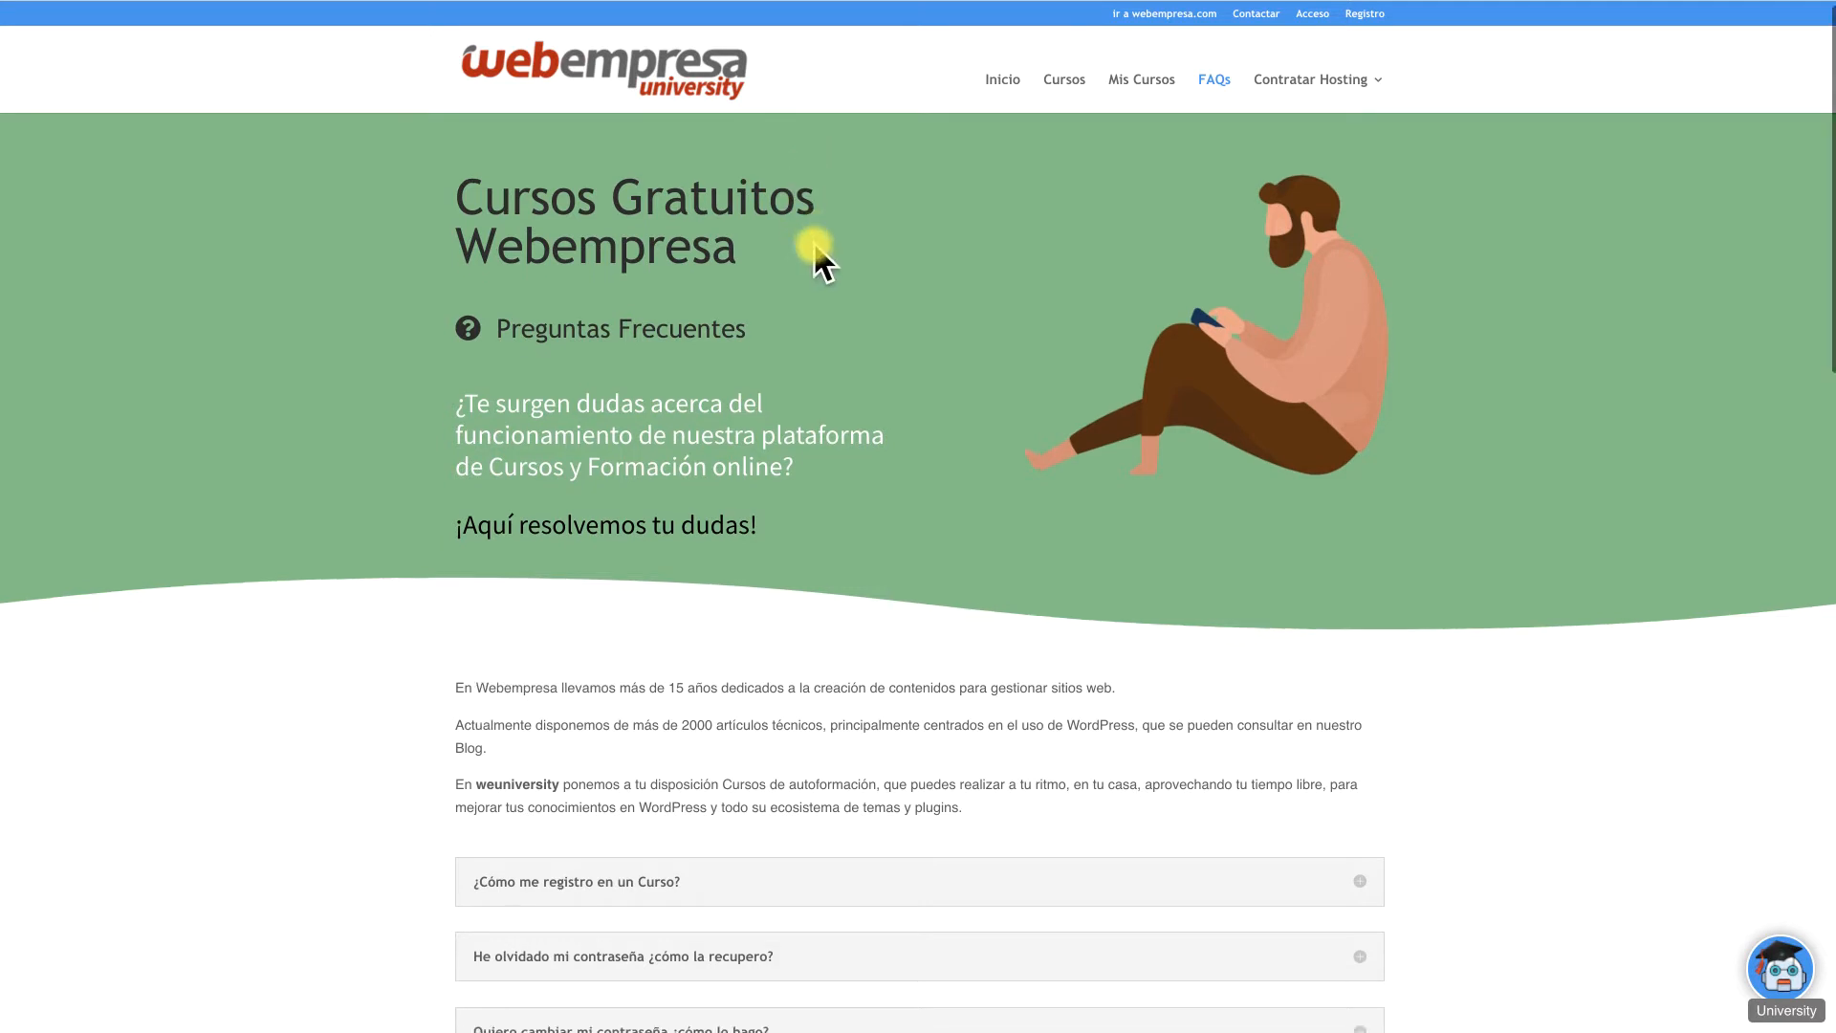
scroll(727, 256, up, 5)
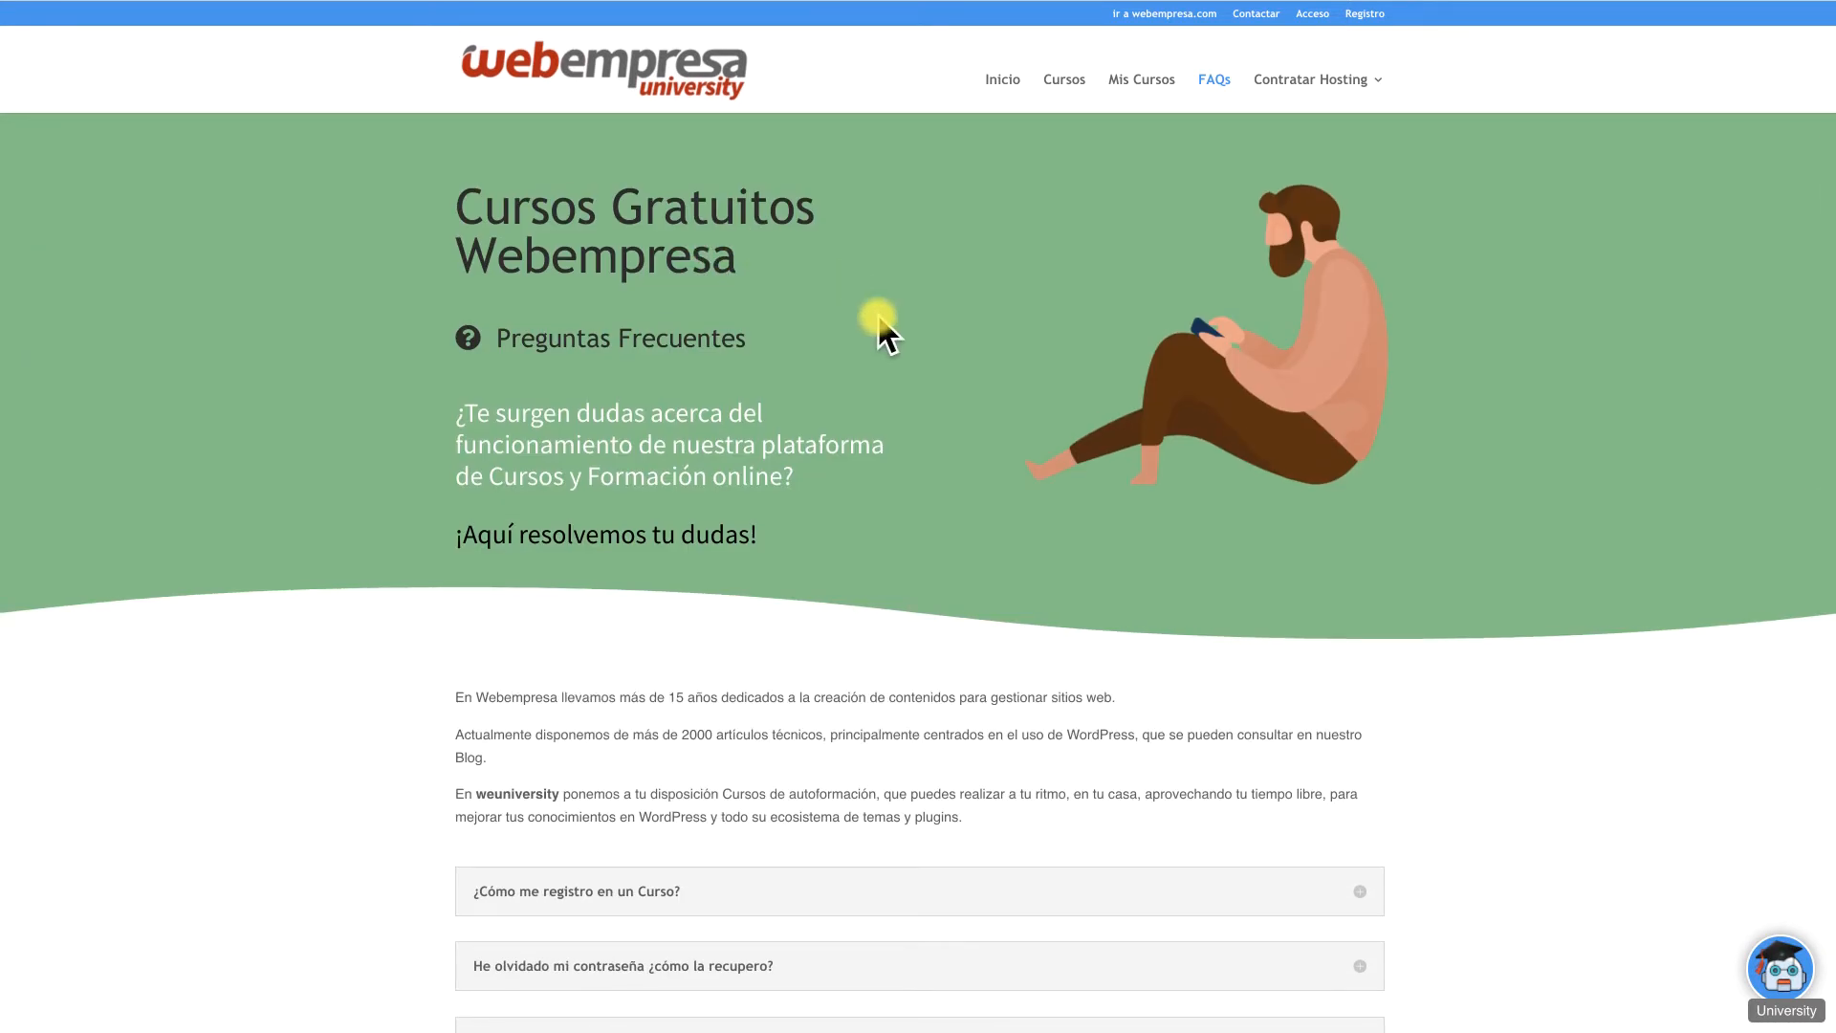
scroll(873, 602, down, 3)
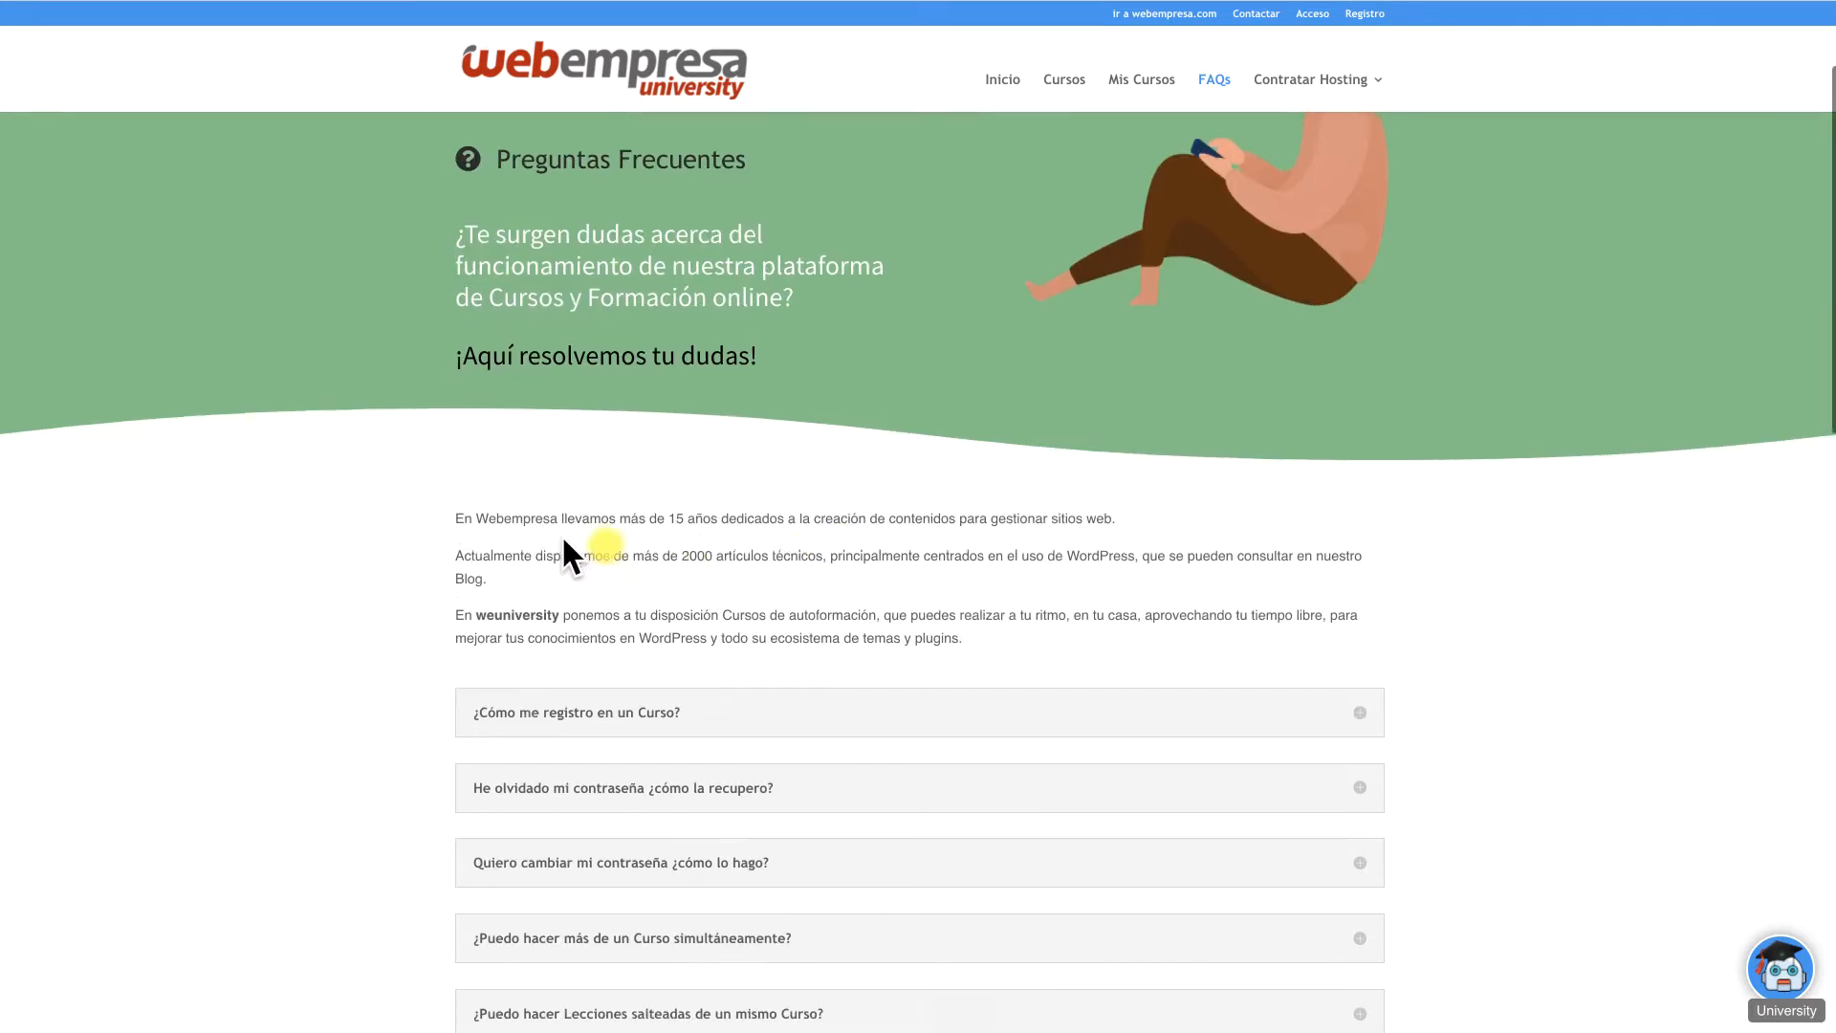
scroll(812, 488, down, 3)
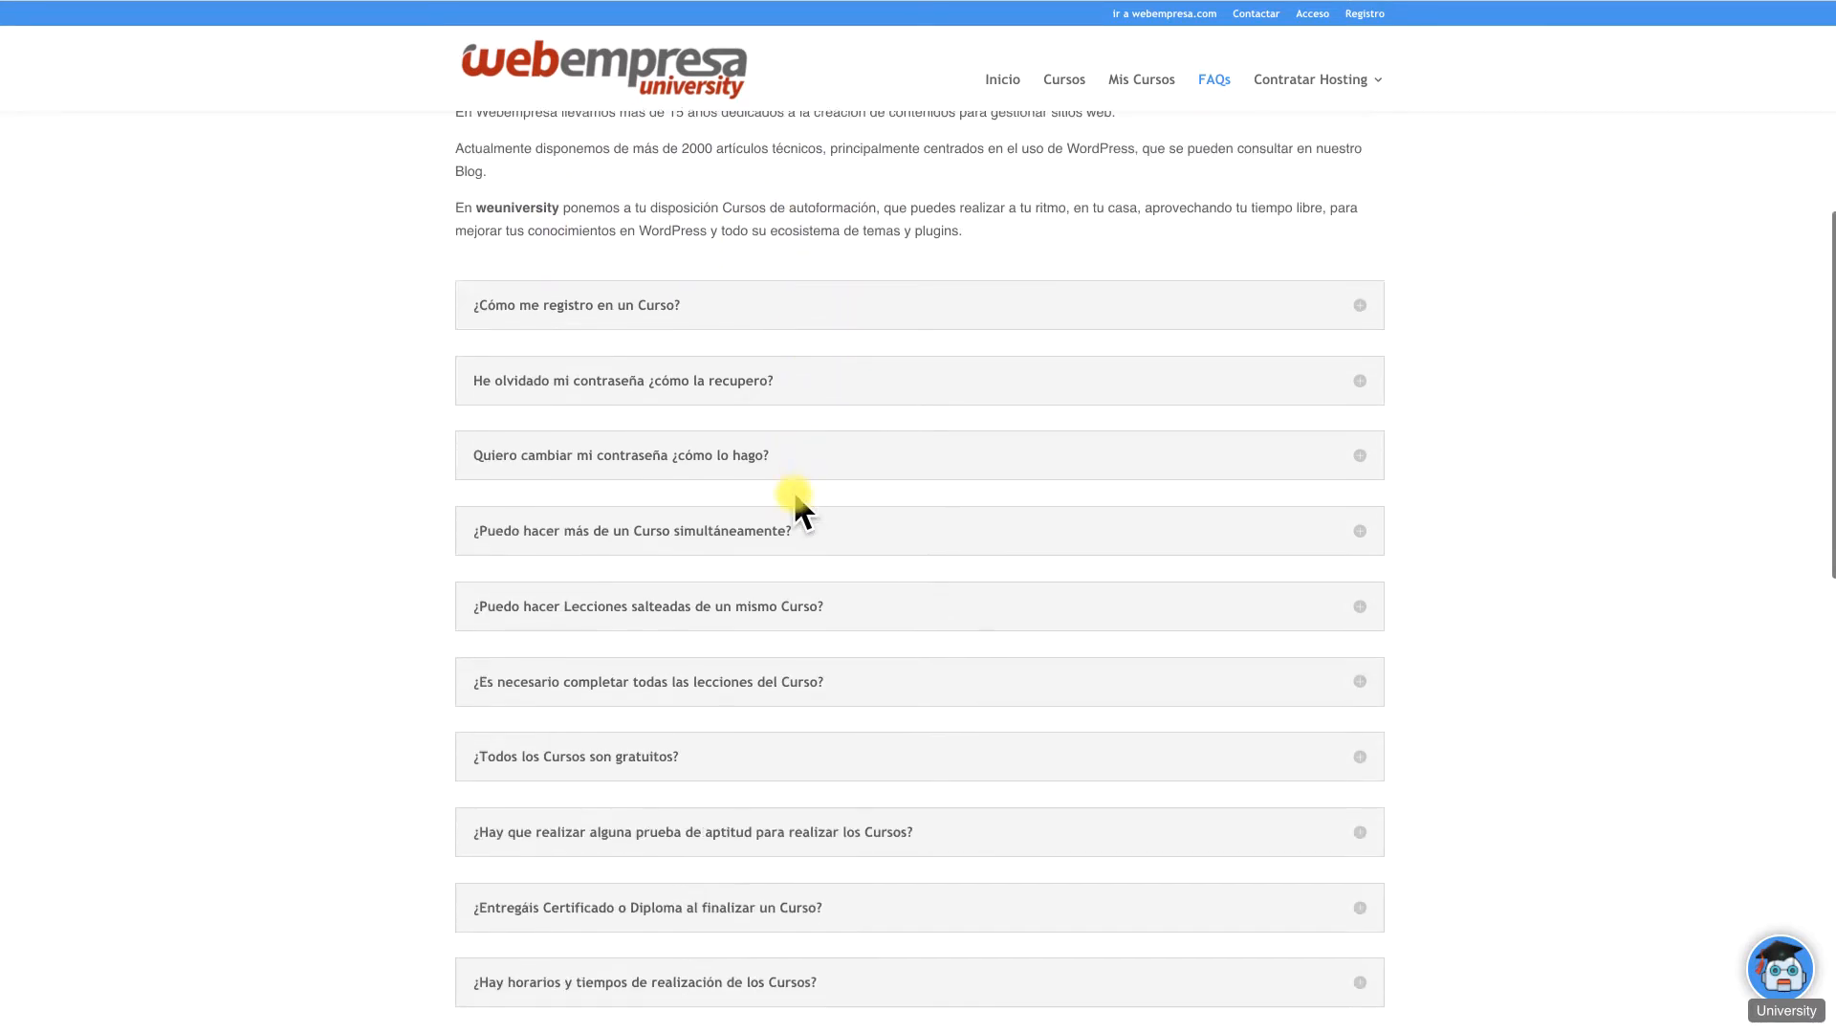
scroll(798, 409, down, 6)
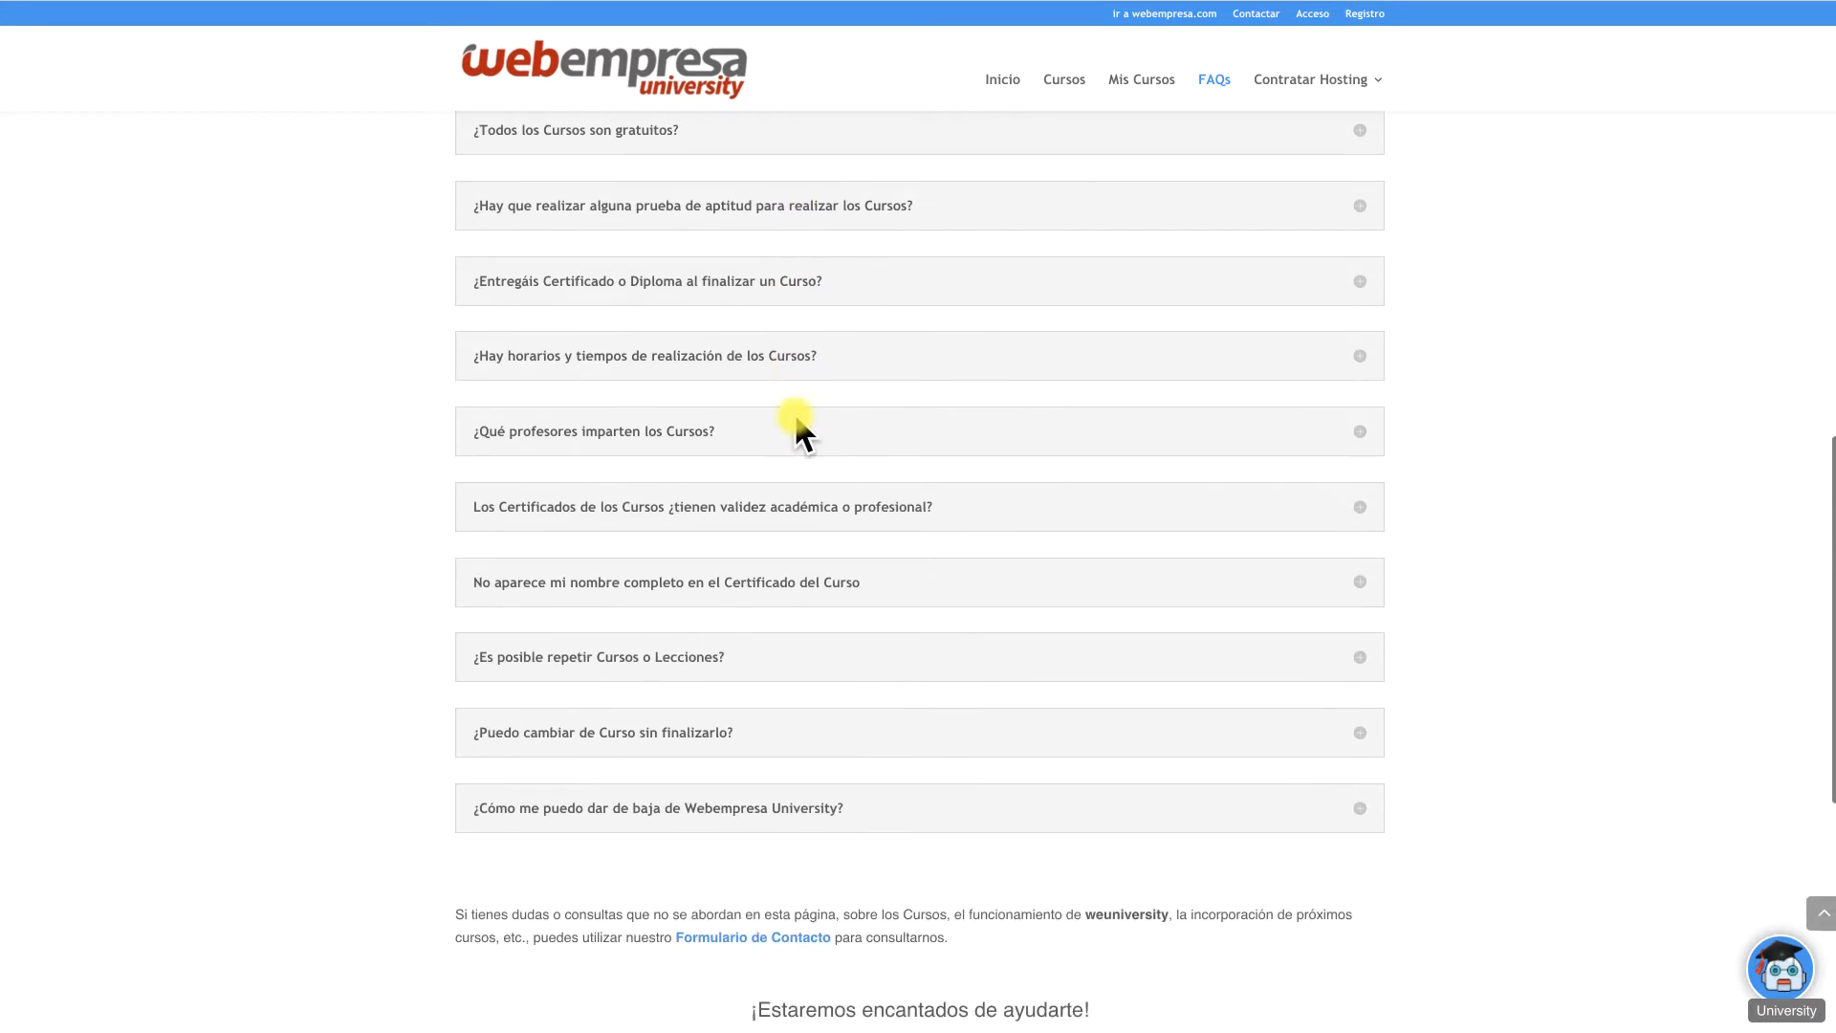
scroll(796, 419, up, 8)
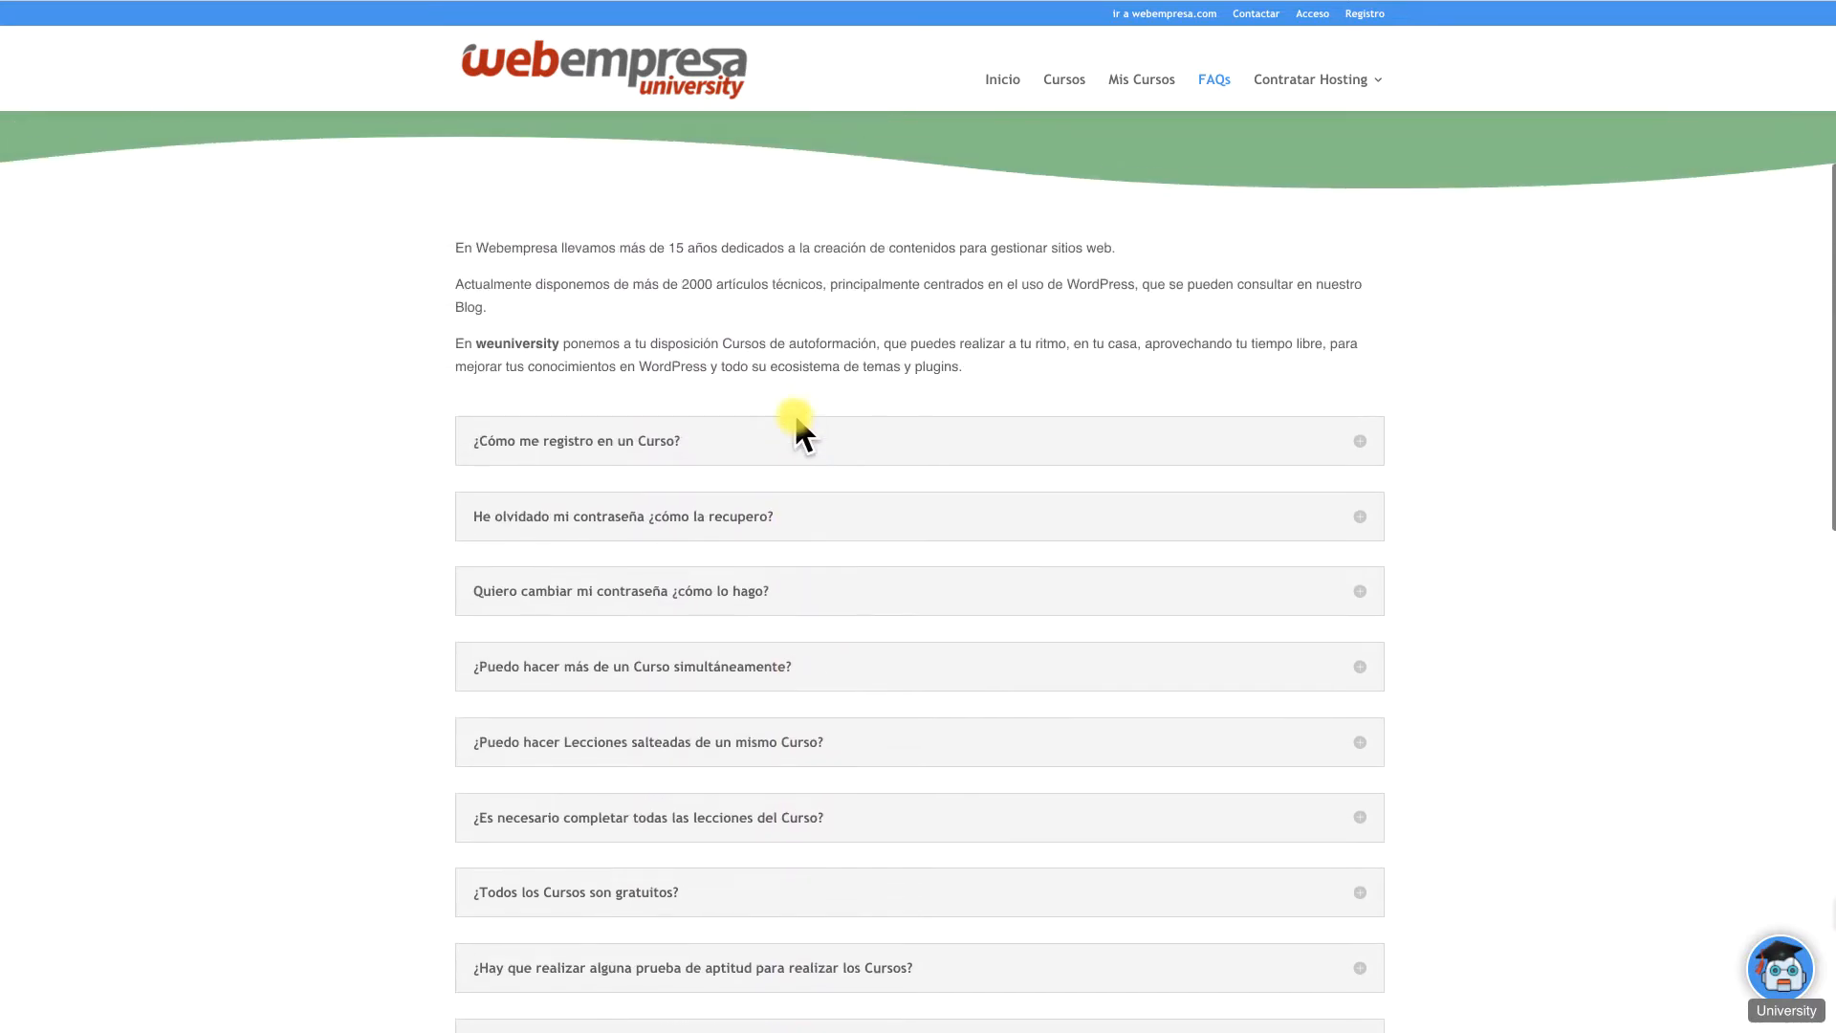
scroll(802, 435, down, 1)
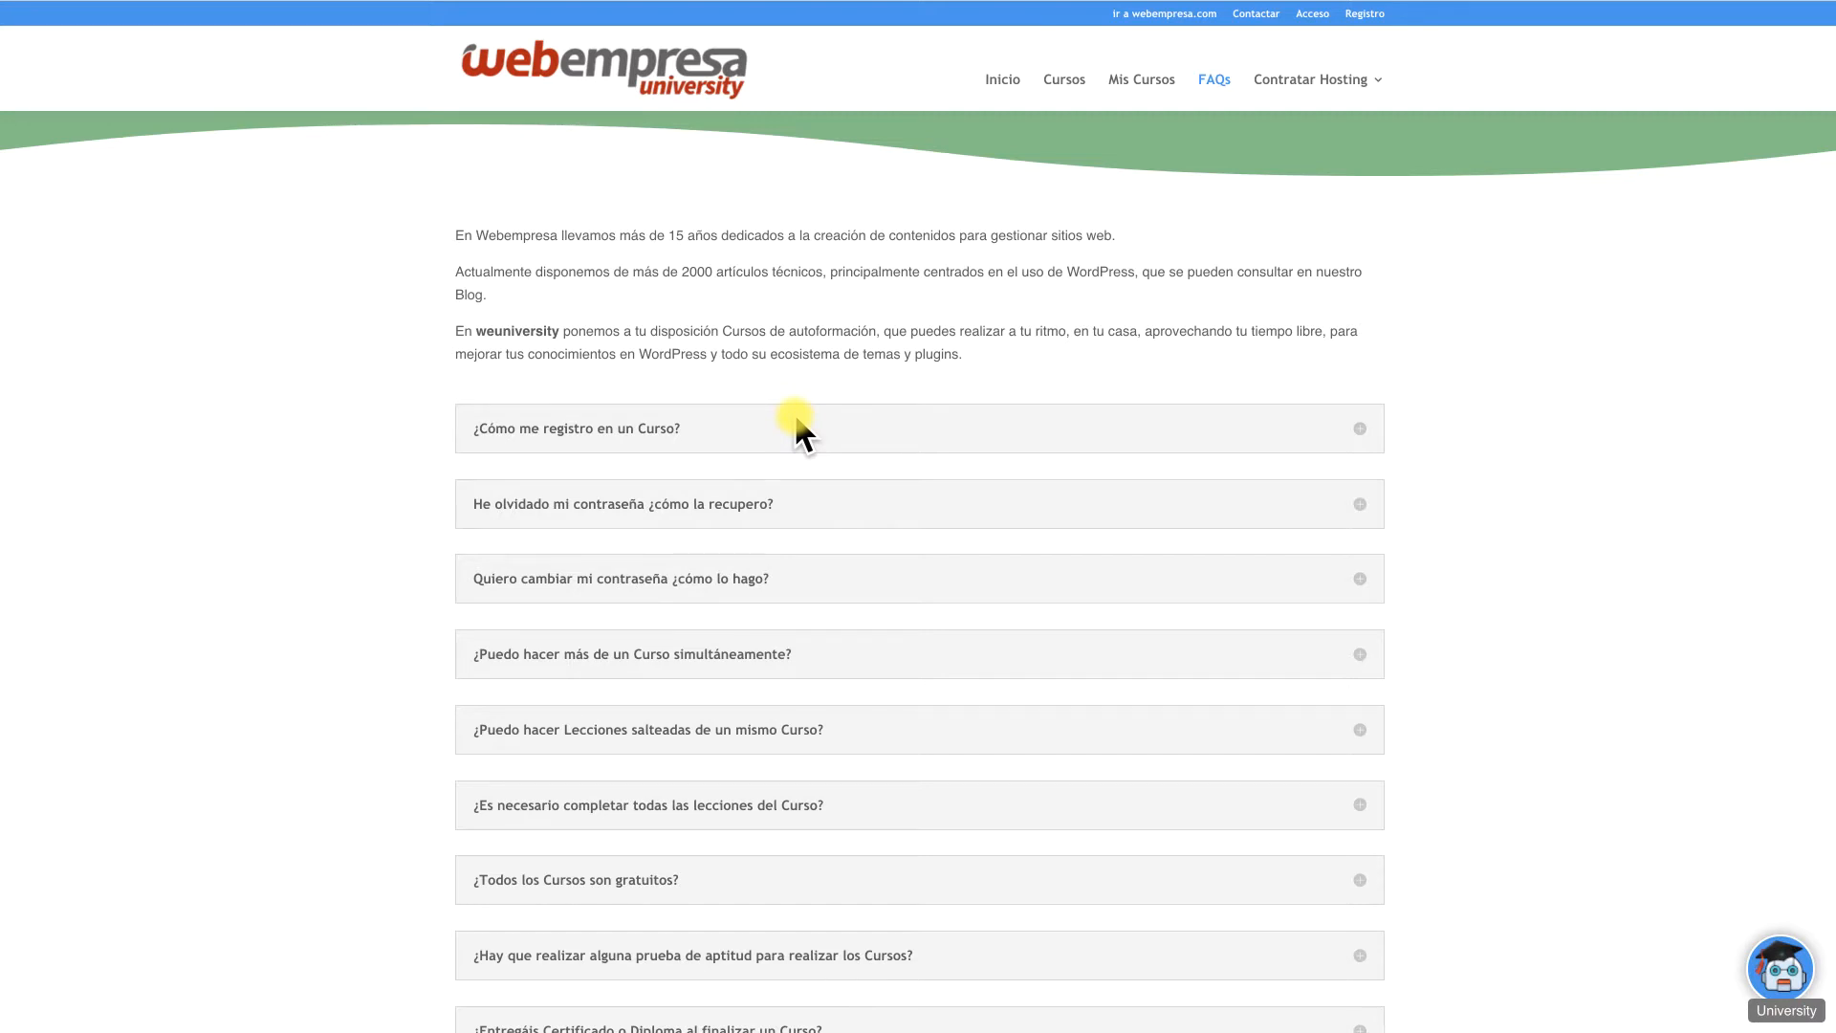
scroll(771, 415, down, 1)
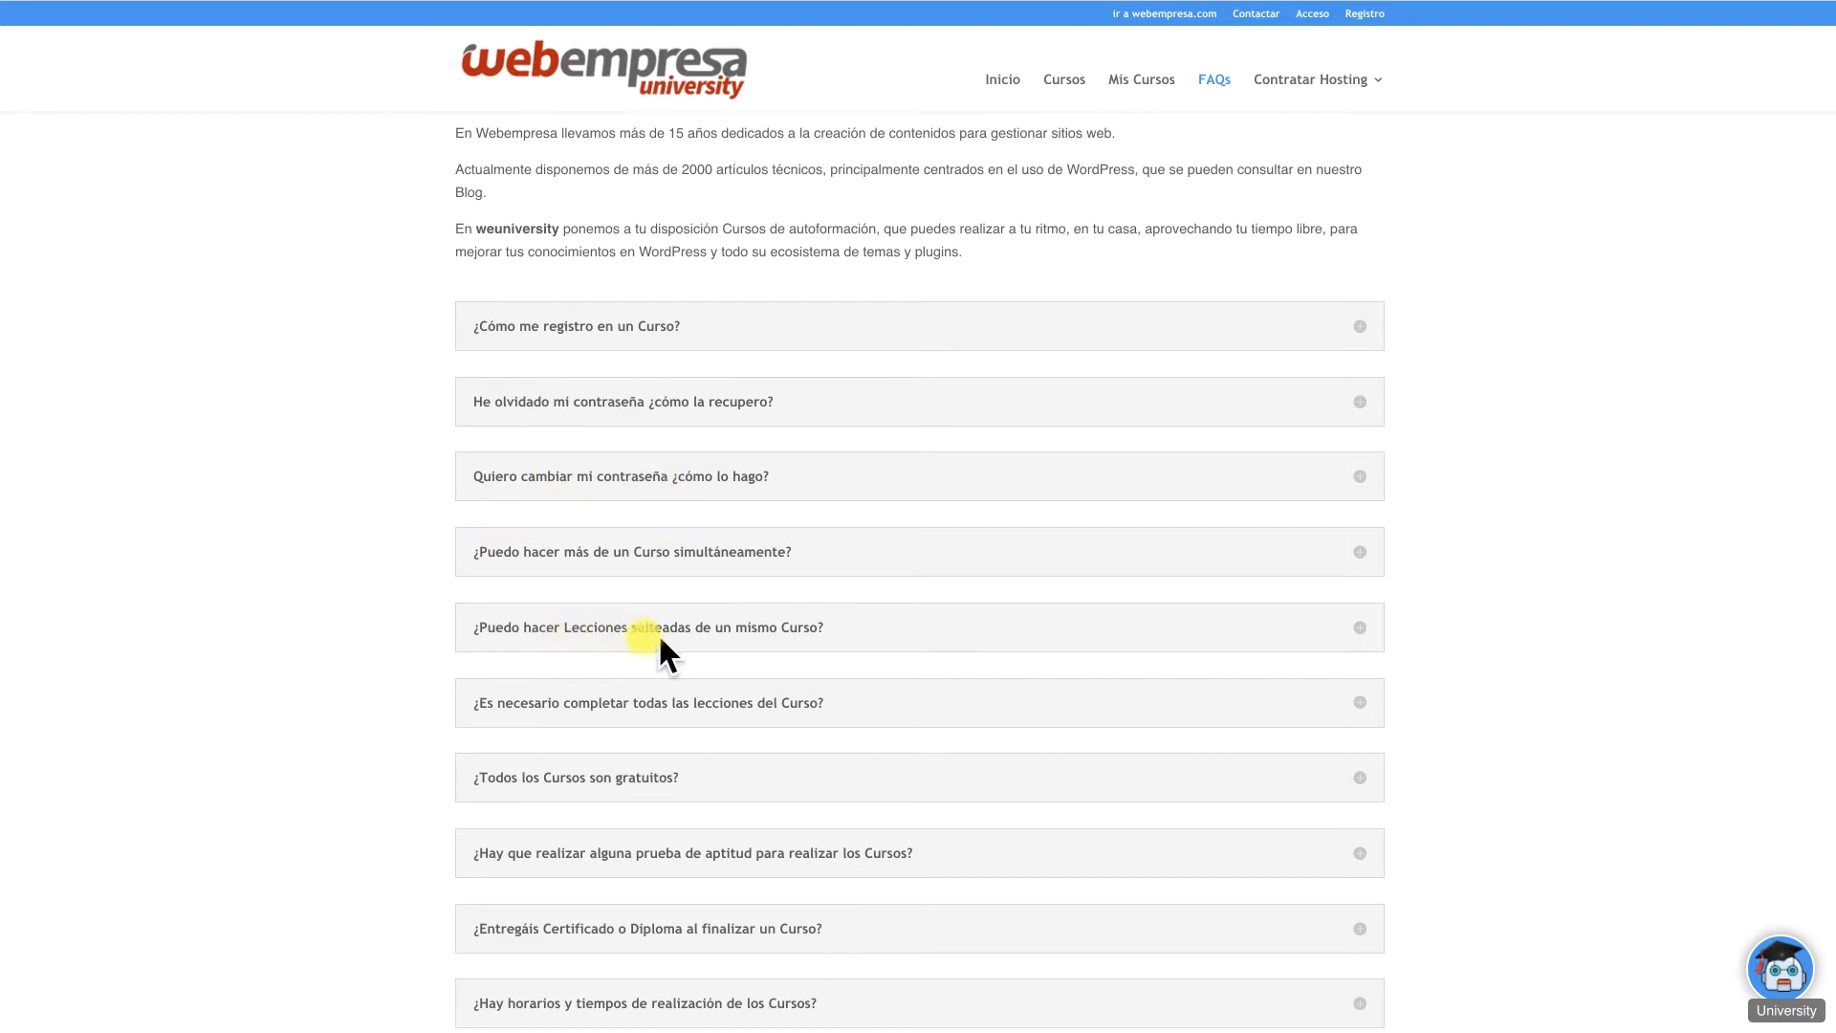
scroll(759, 648, down, 2)
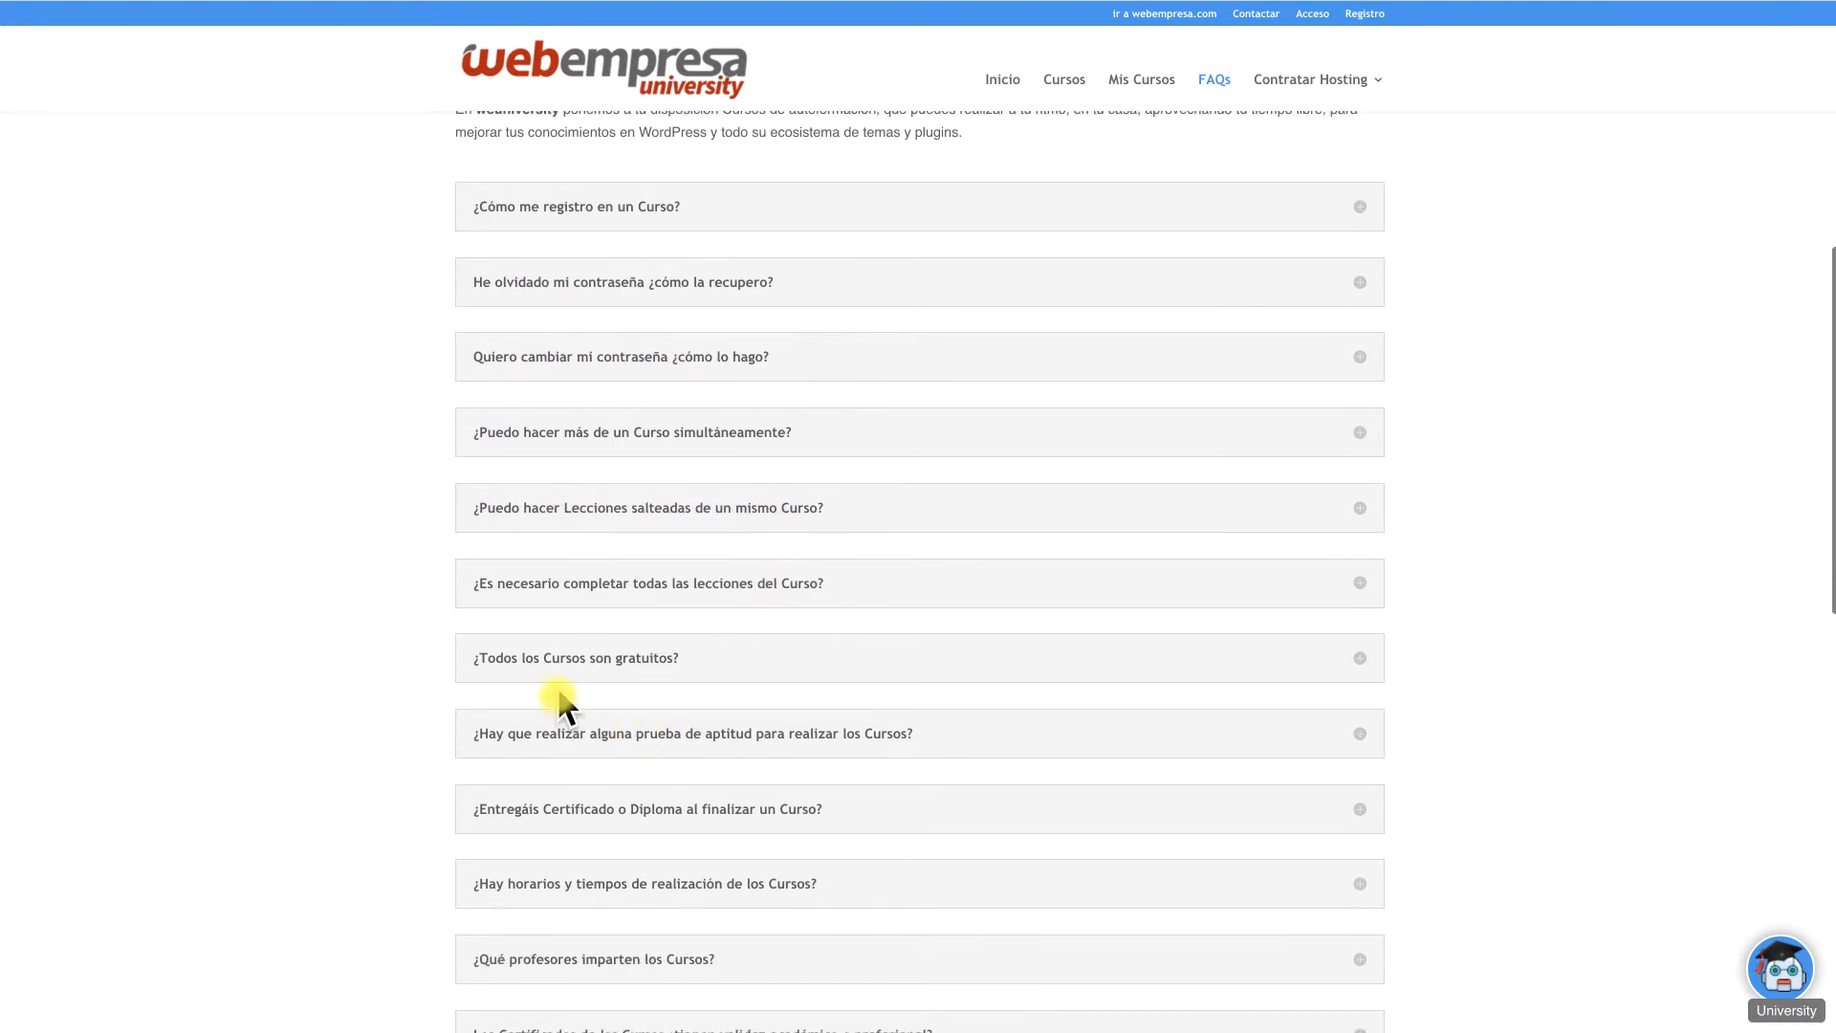
scroll(652, 670, down, 5)
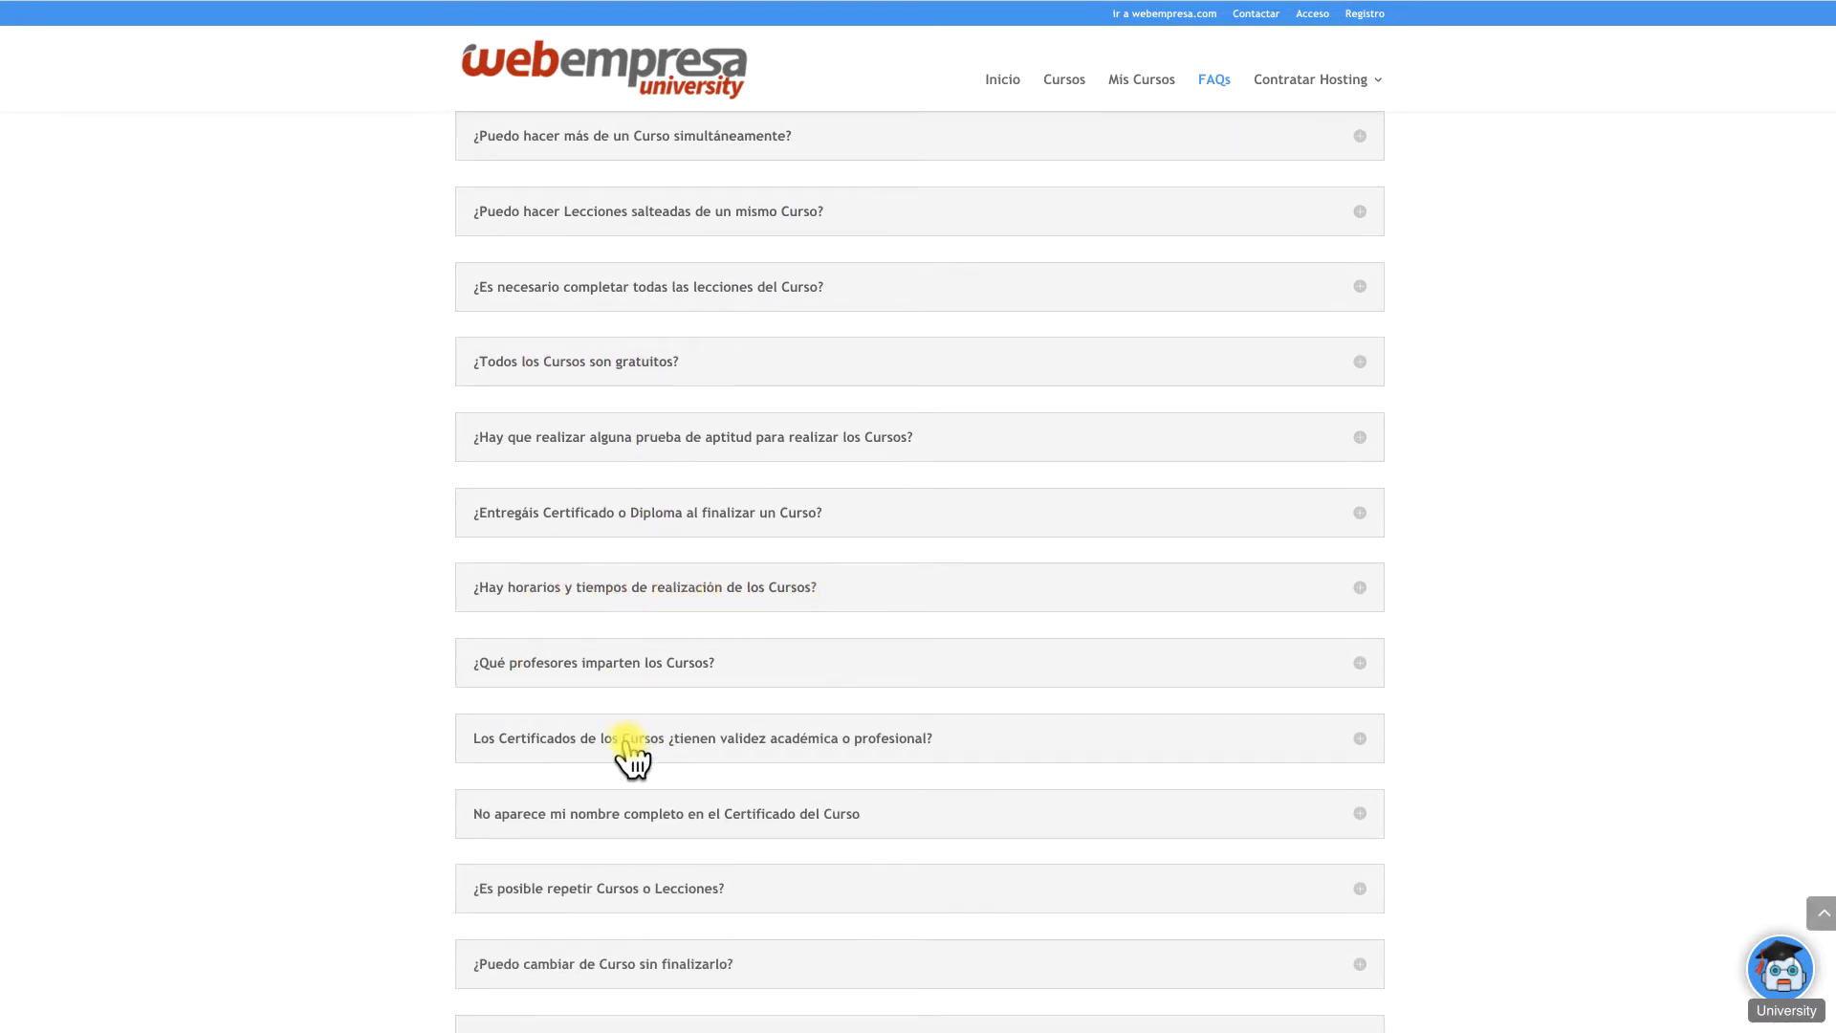
scroll(626, 746, down, 6)
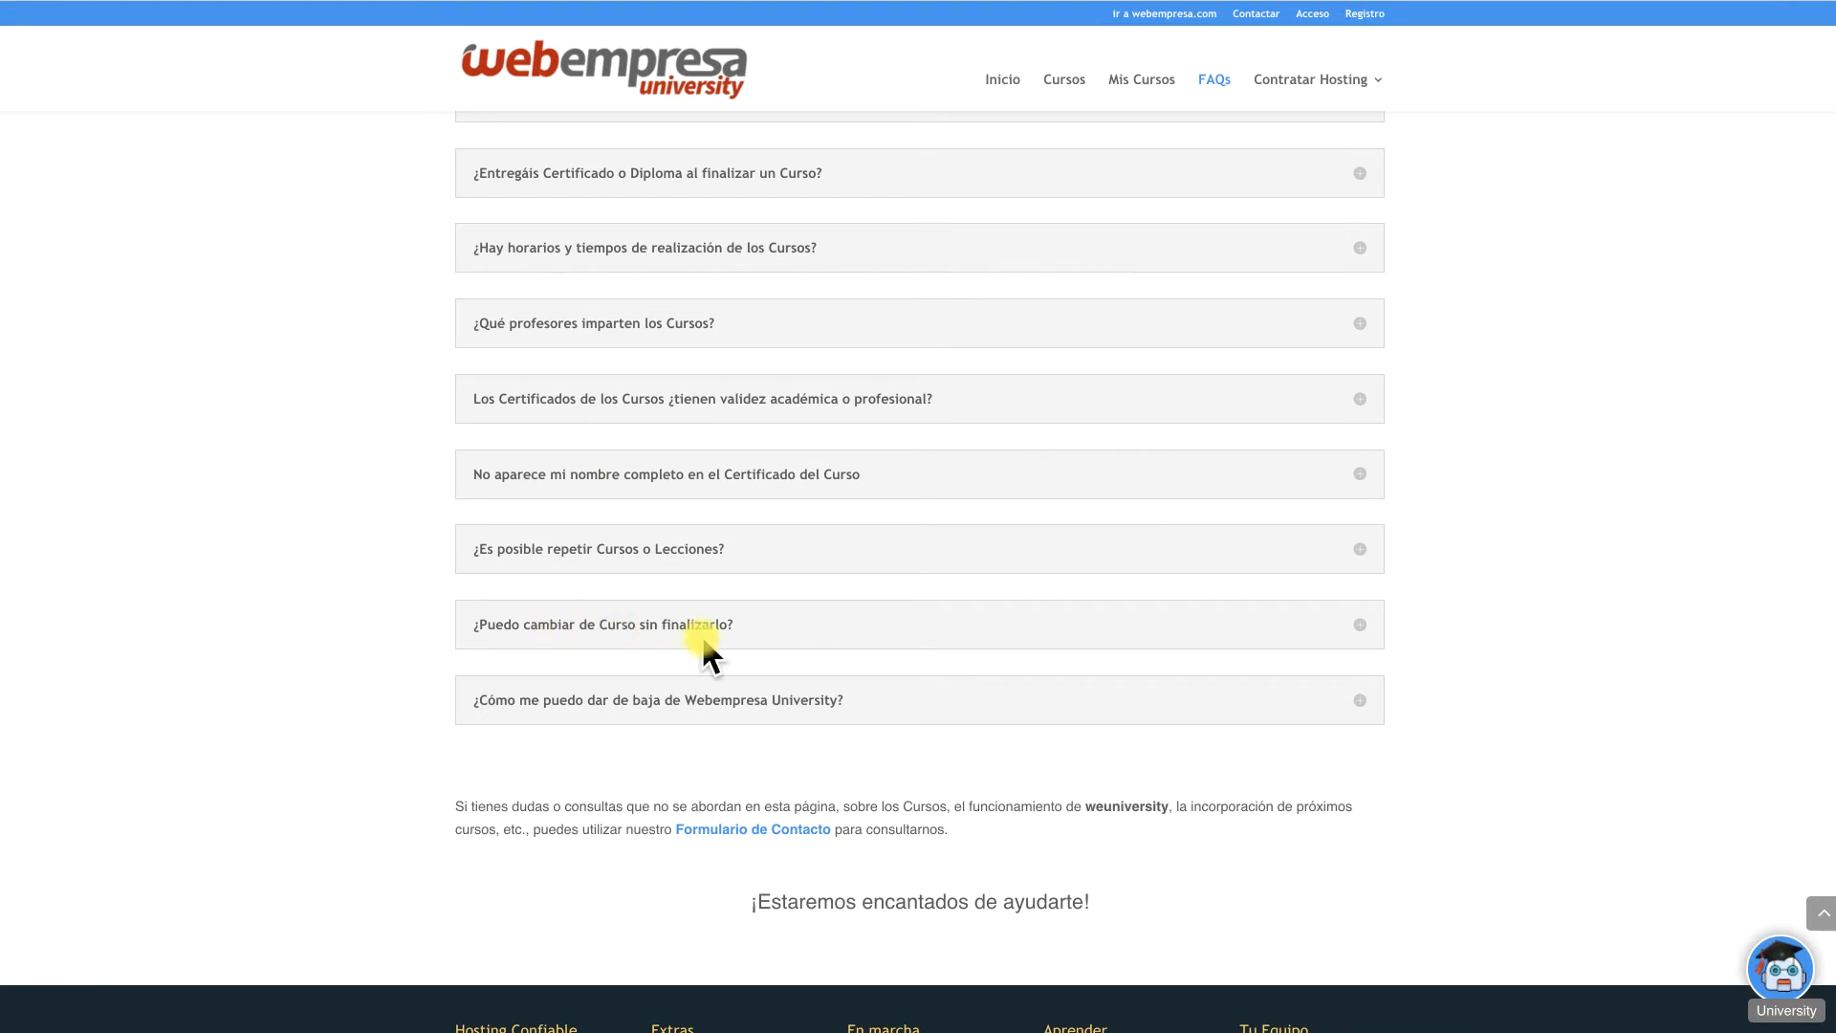
scroll(1078, 588, up, 10)
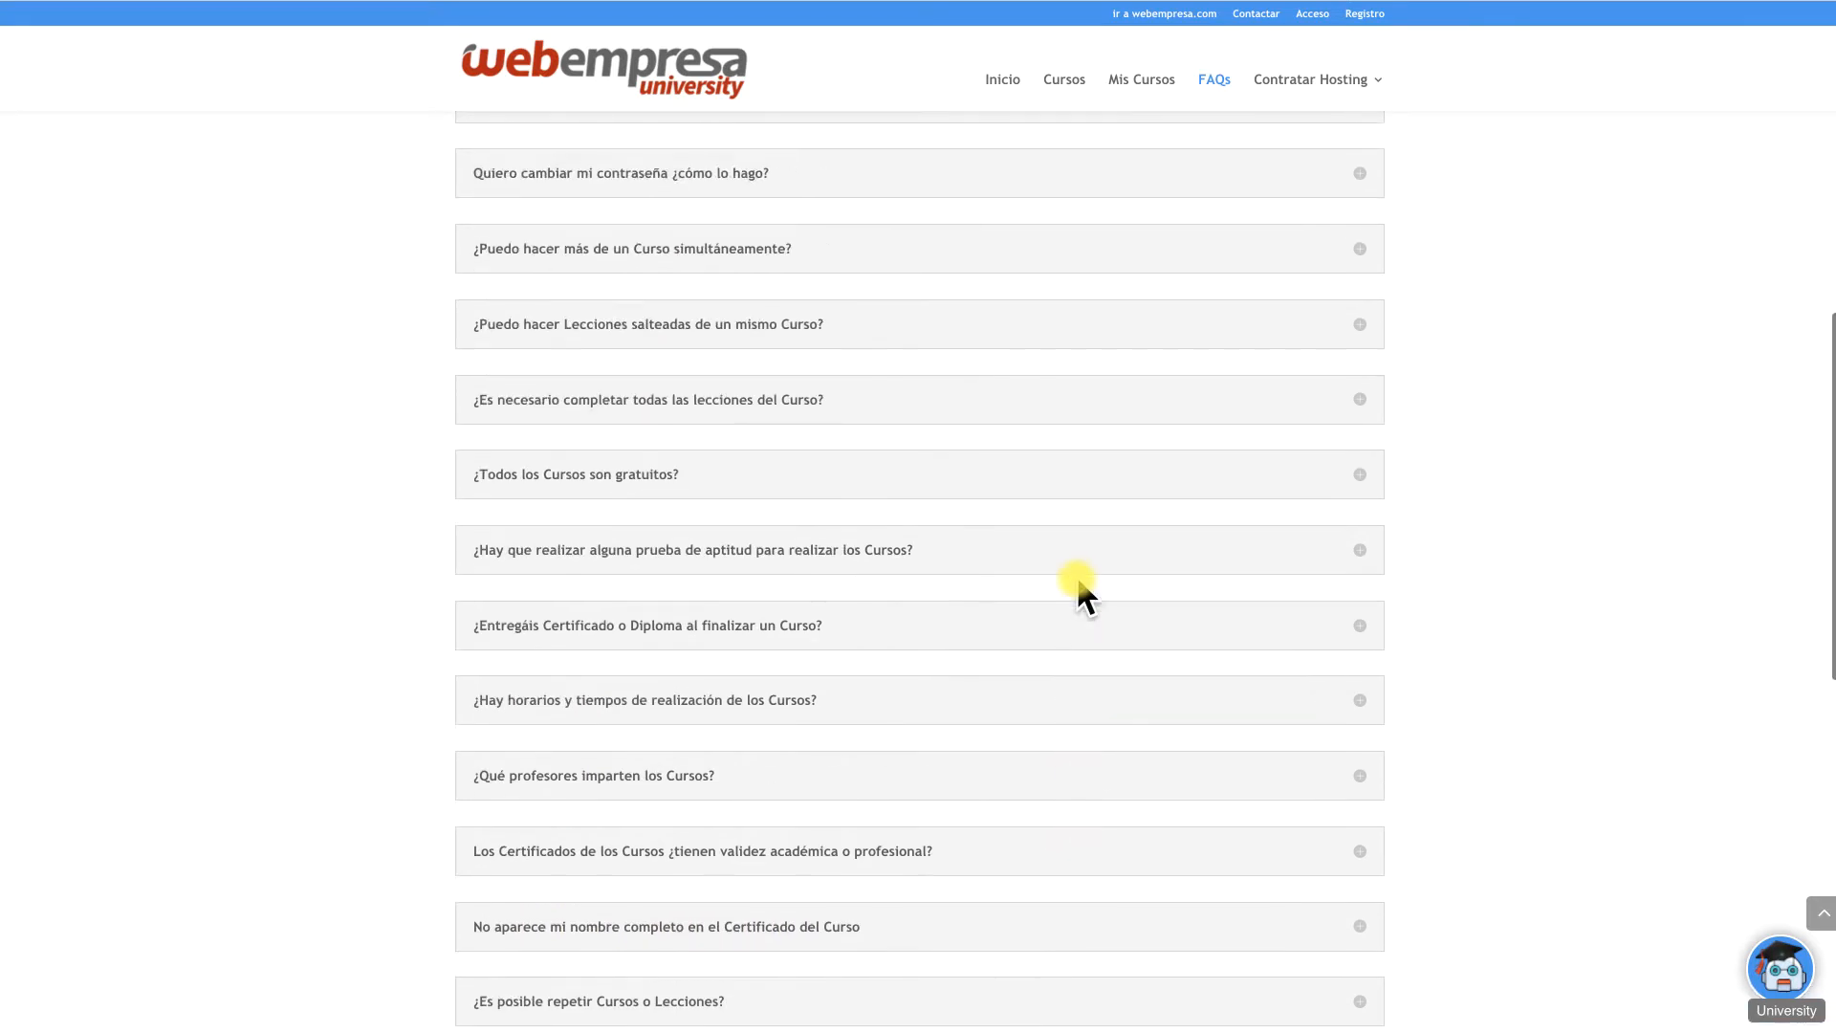
scroll(1017, 476, up, 3)
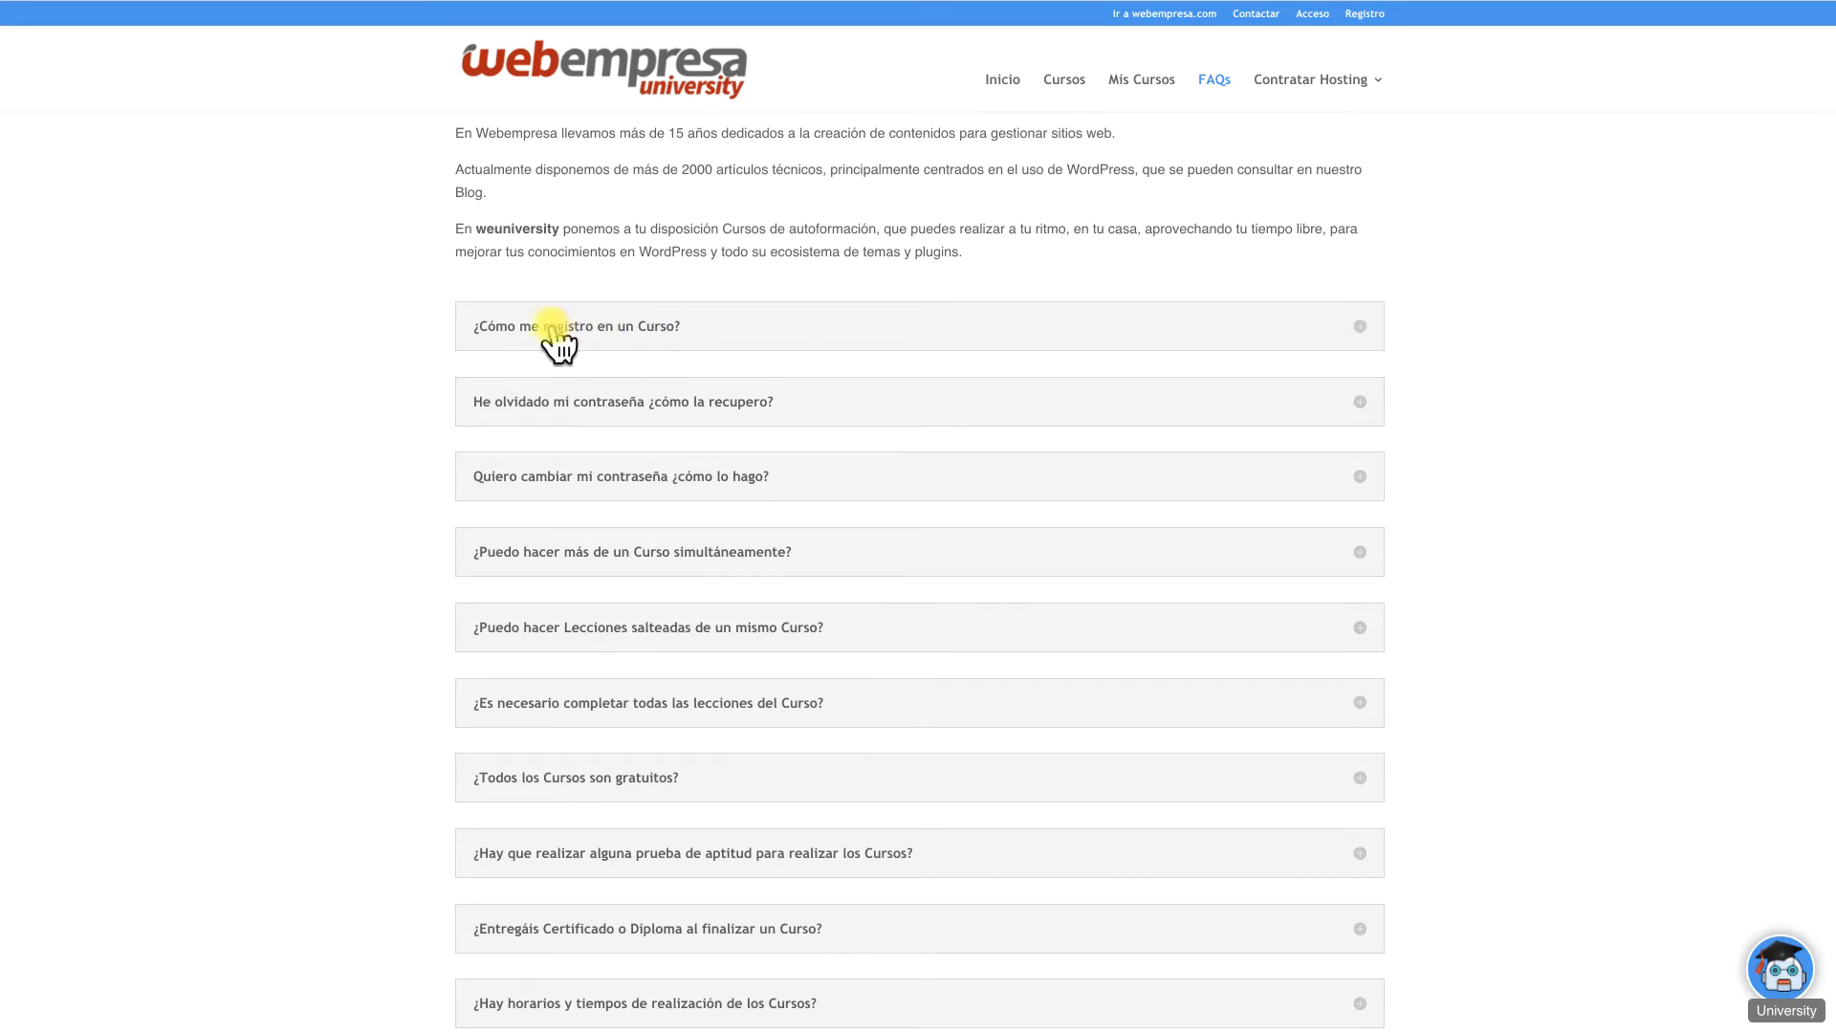
- Expand the answers on how to register for a course and whether lessons can be taken out of order
click(1086, 332)
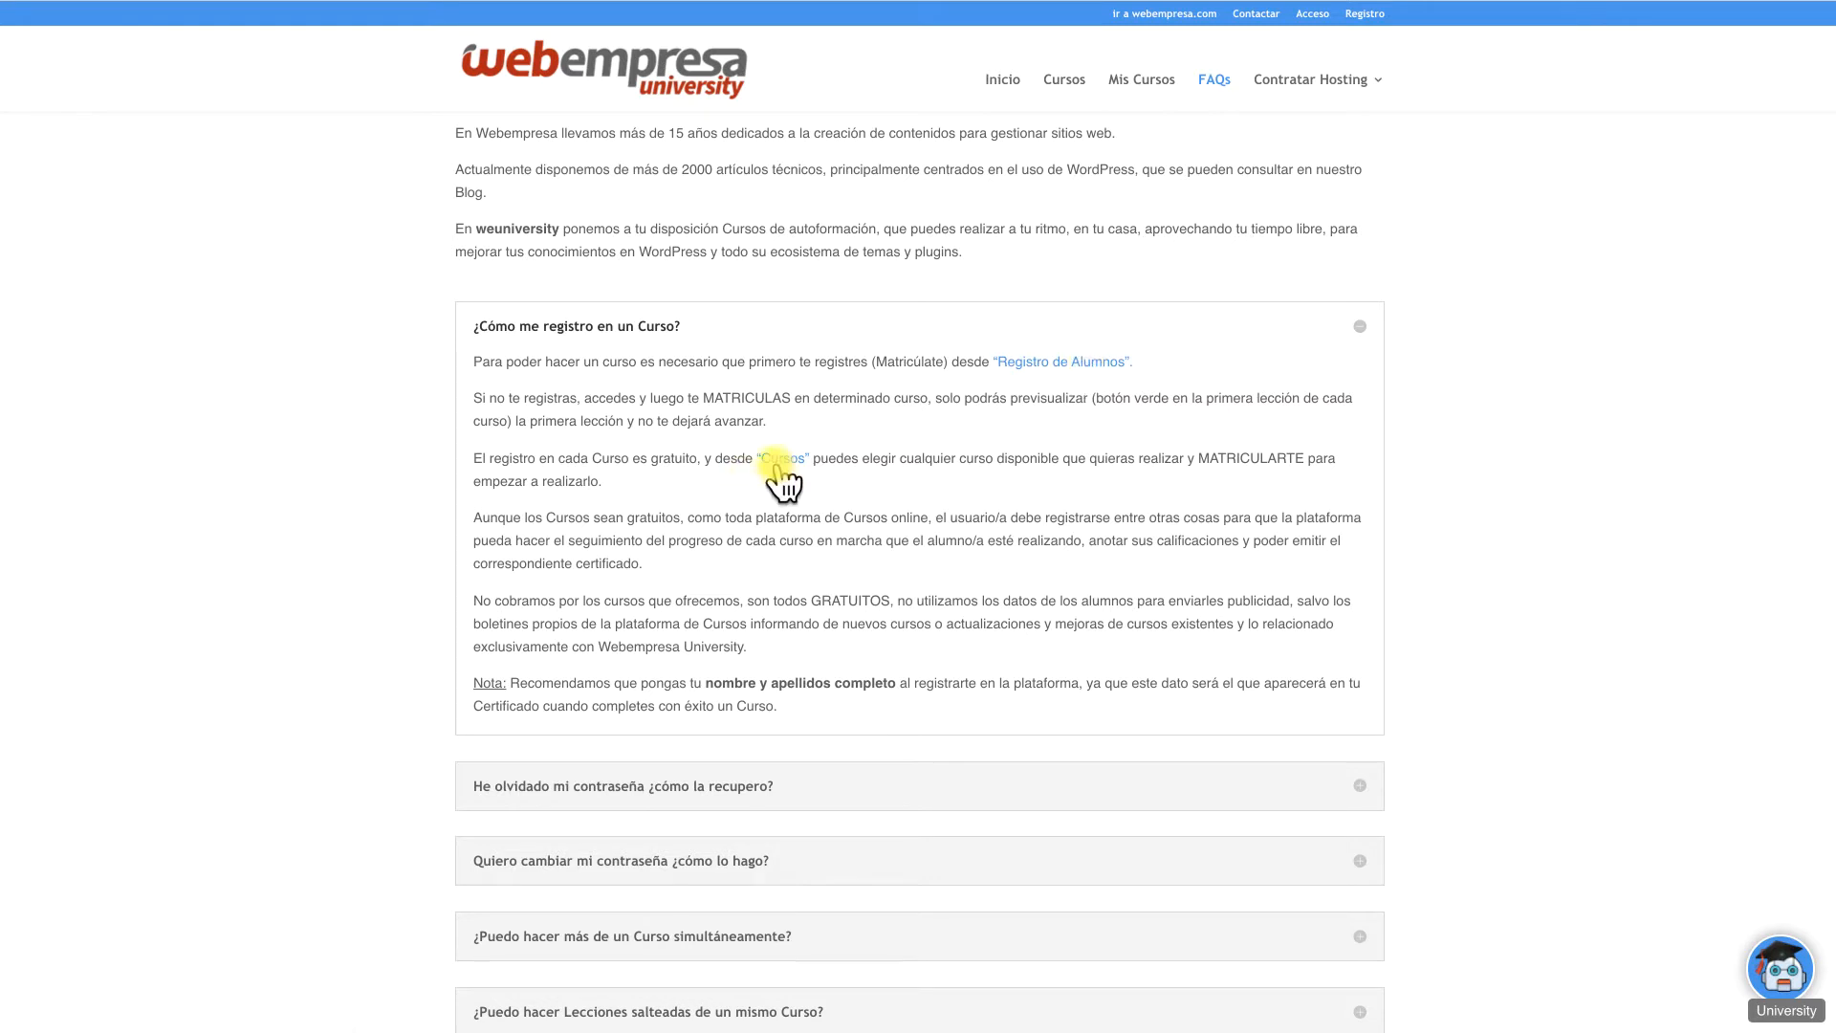
scroll(699, 524, down, 3)
scroll(699, 516, down, 3)
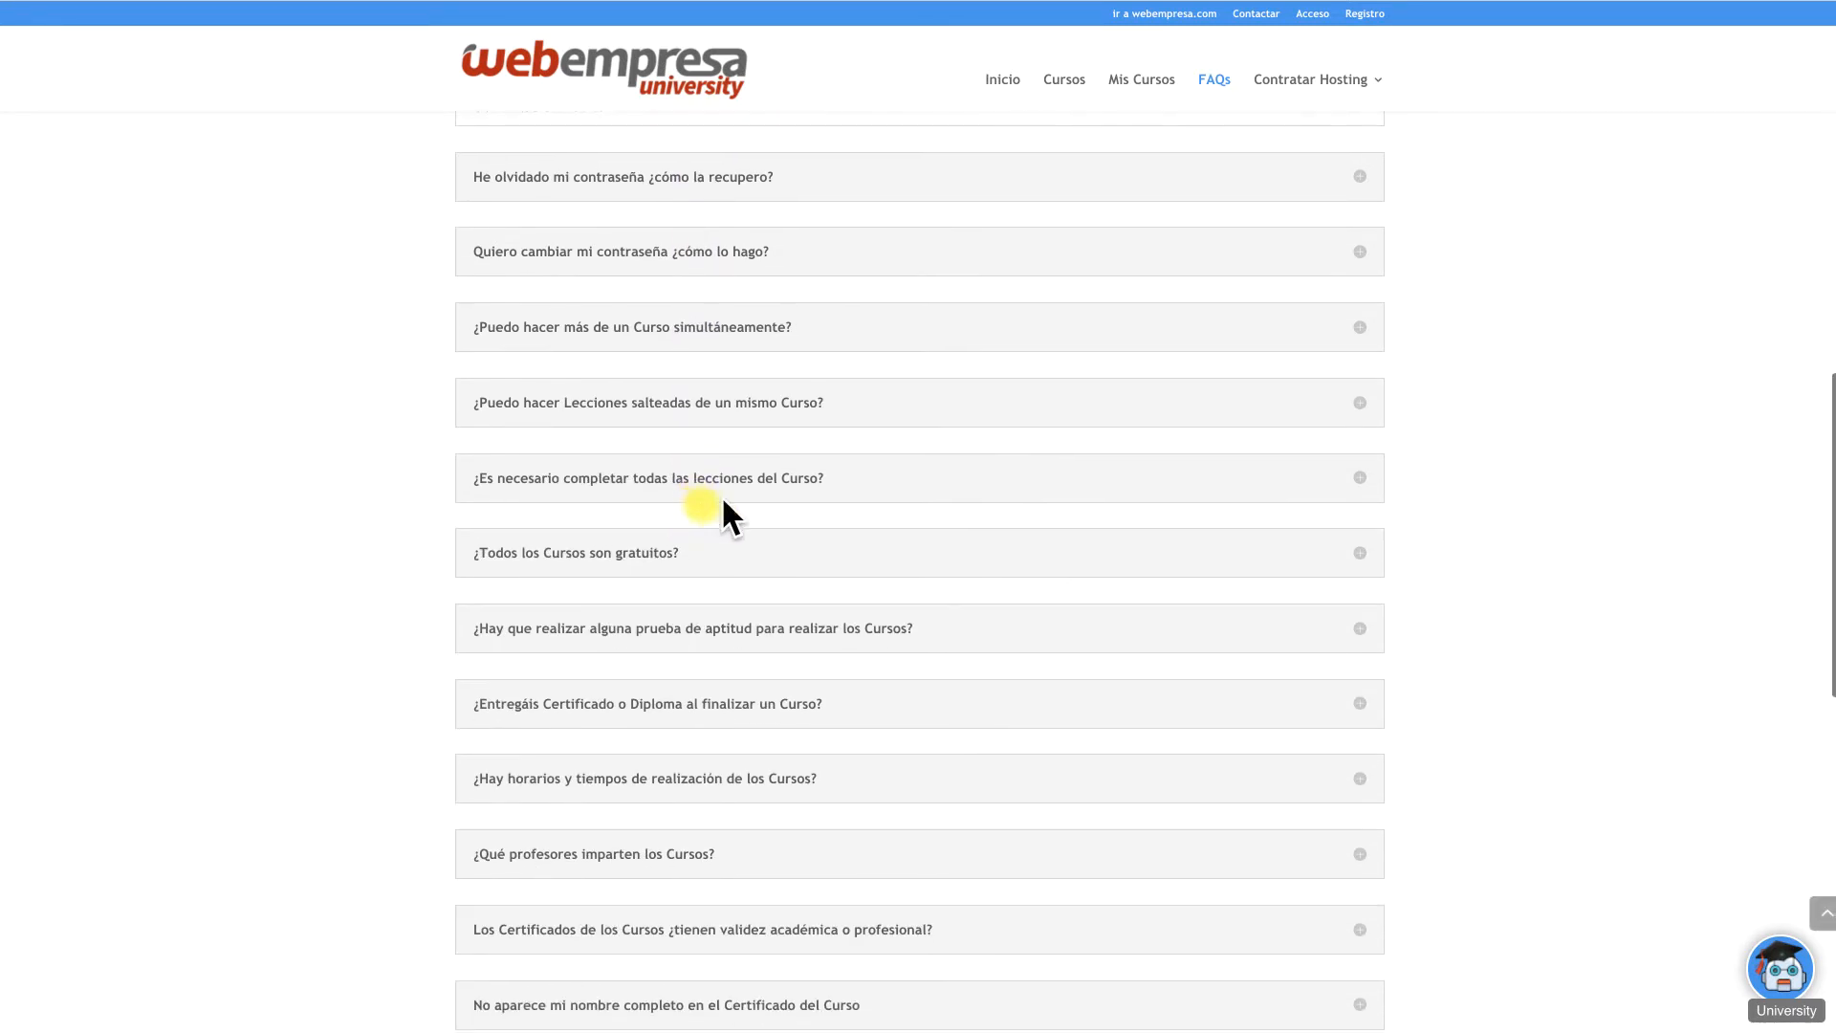
click(960, 395)
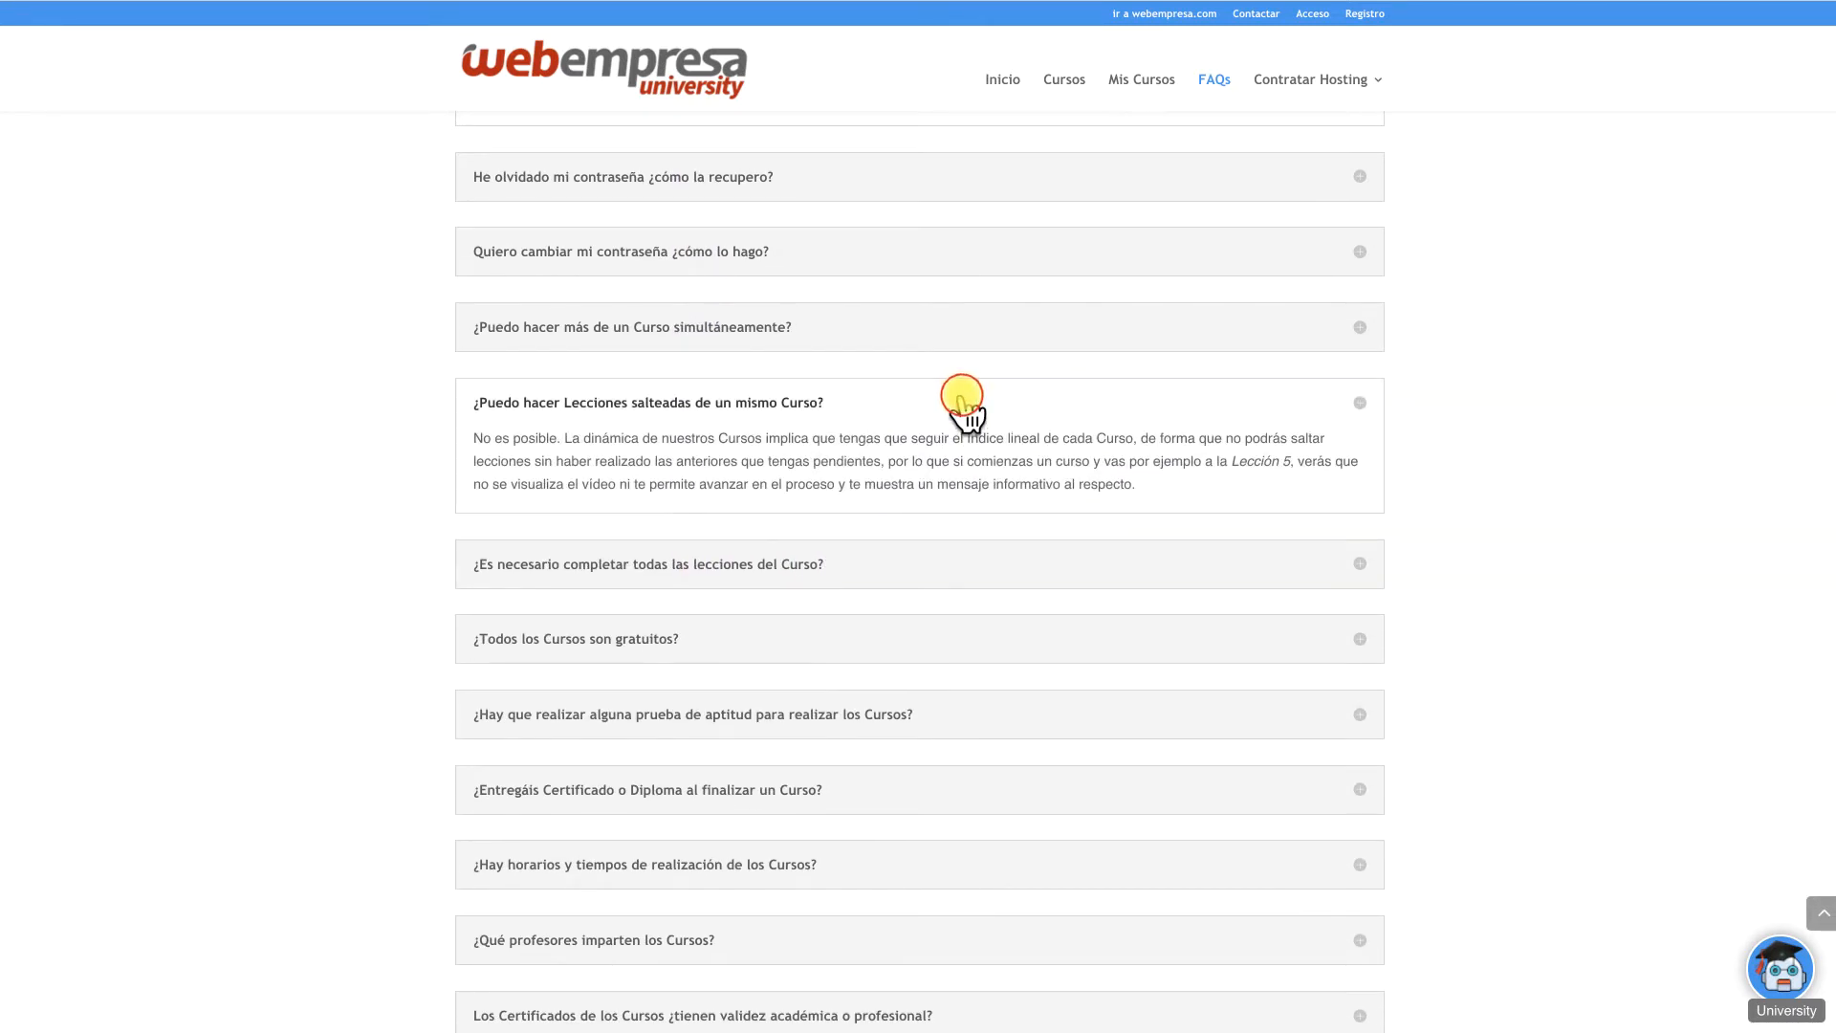
scroll(760, 454, up, 7)
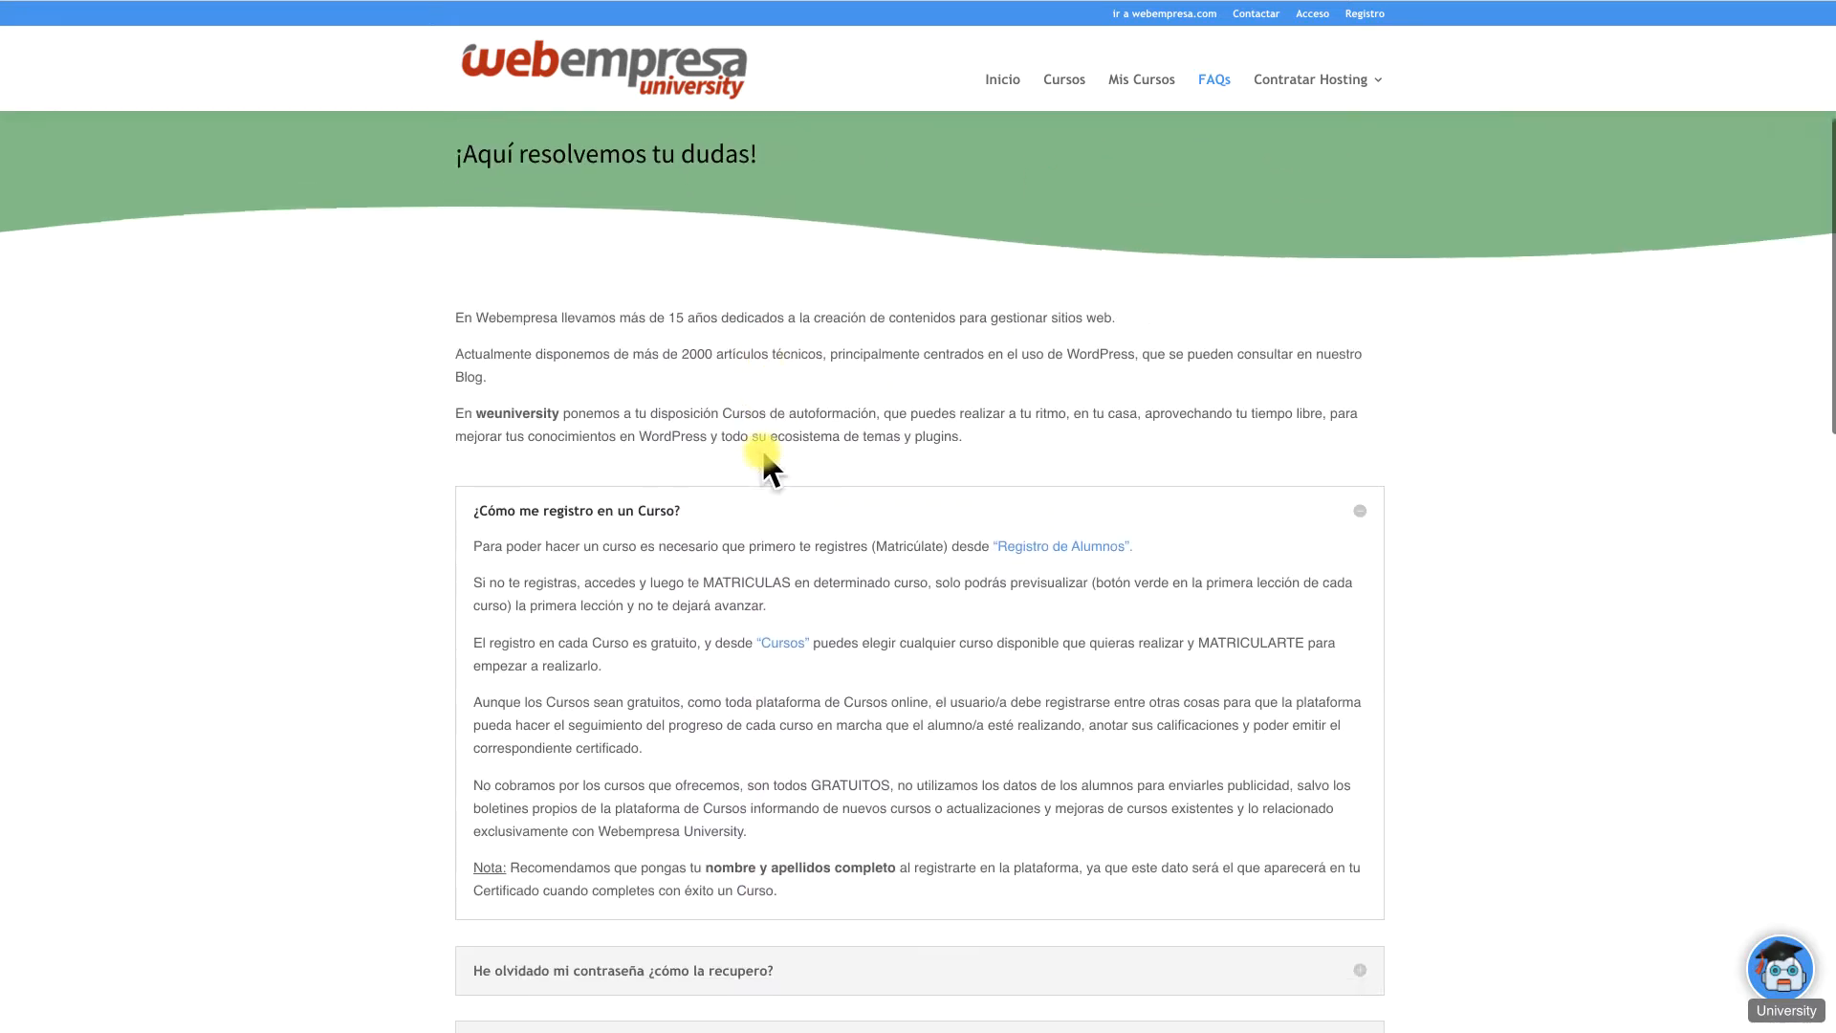
- Expand the answers on aptitude tests, course schedules and times, and repeating courses or lessons
scroll(763, 449, down, 11)
click(940, 394)
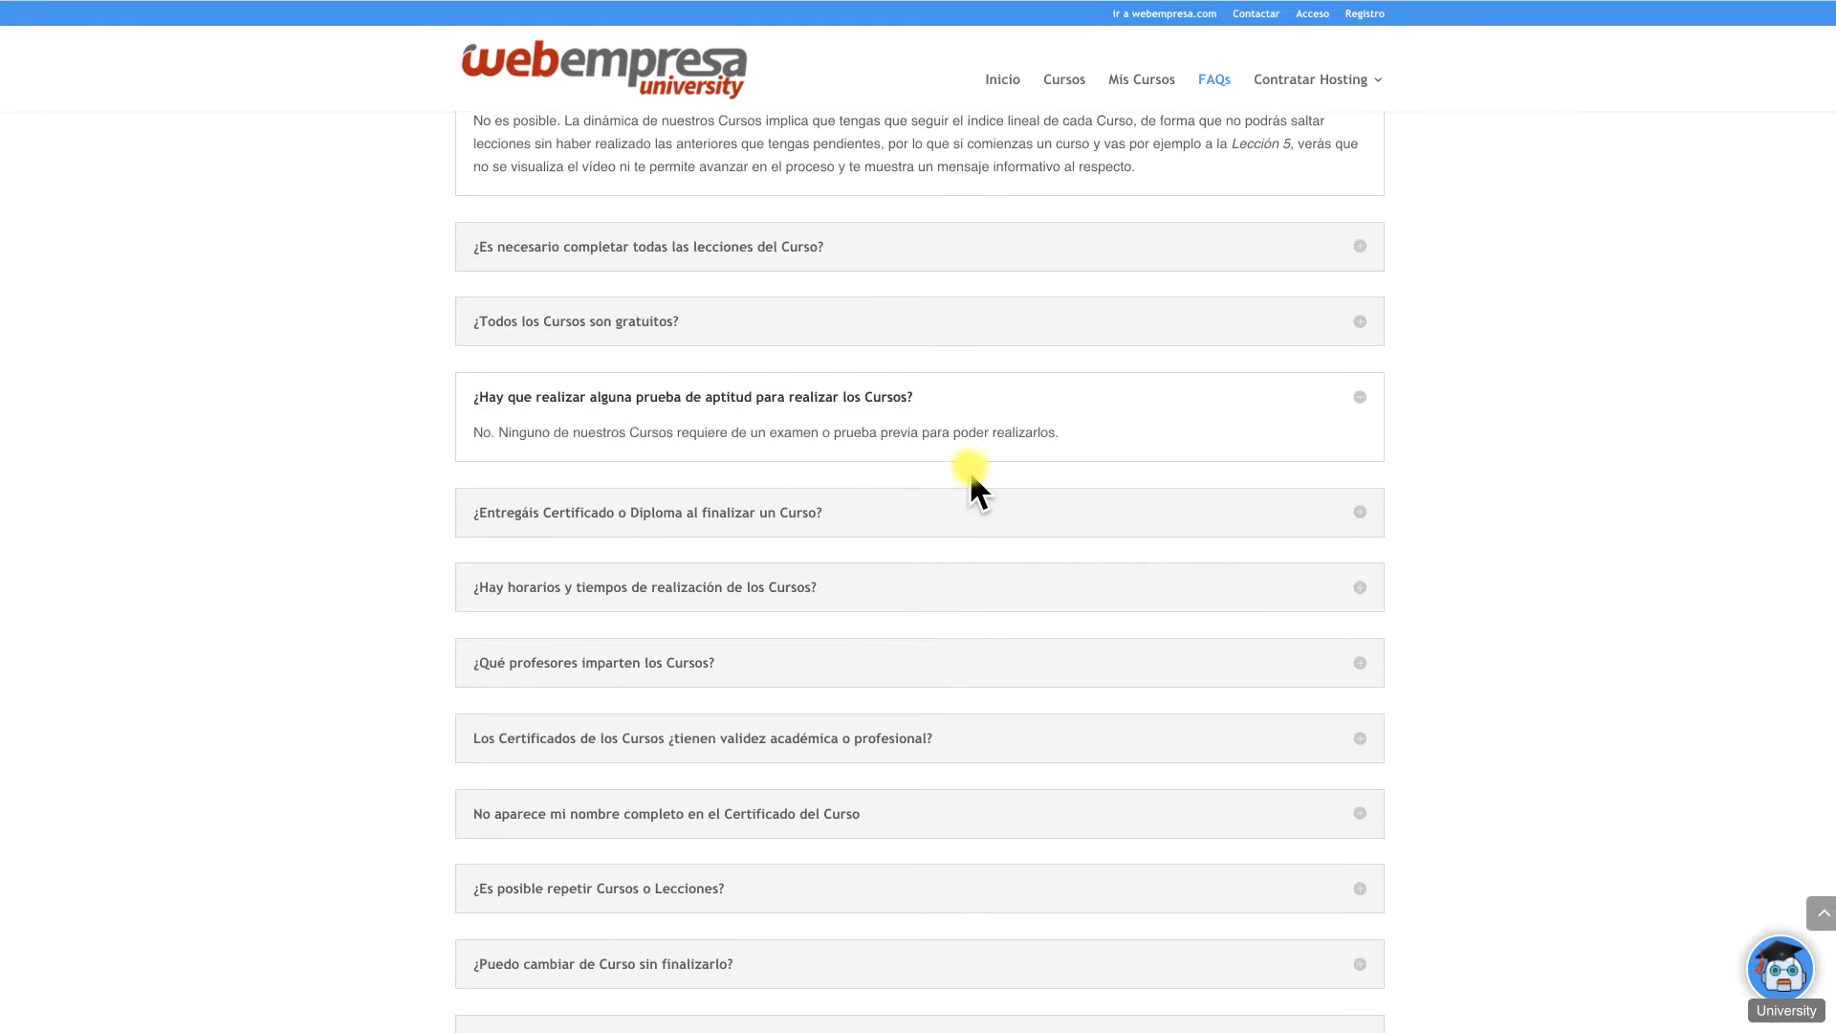
click(880, 586)
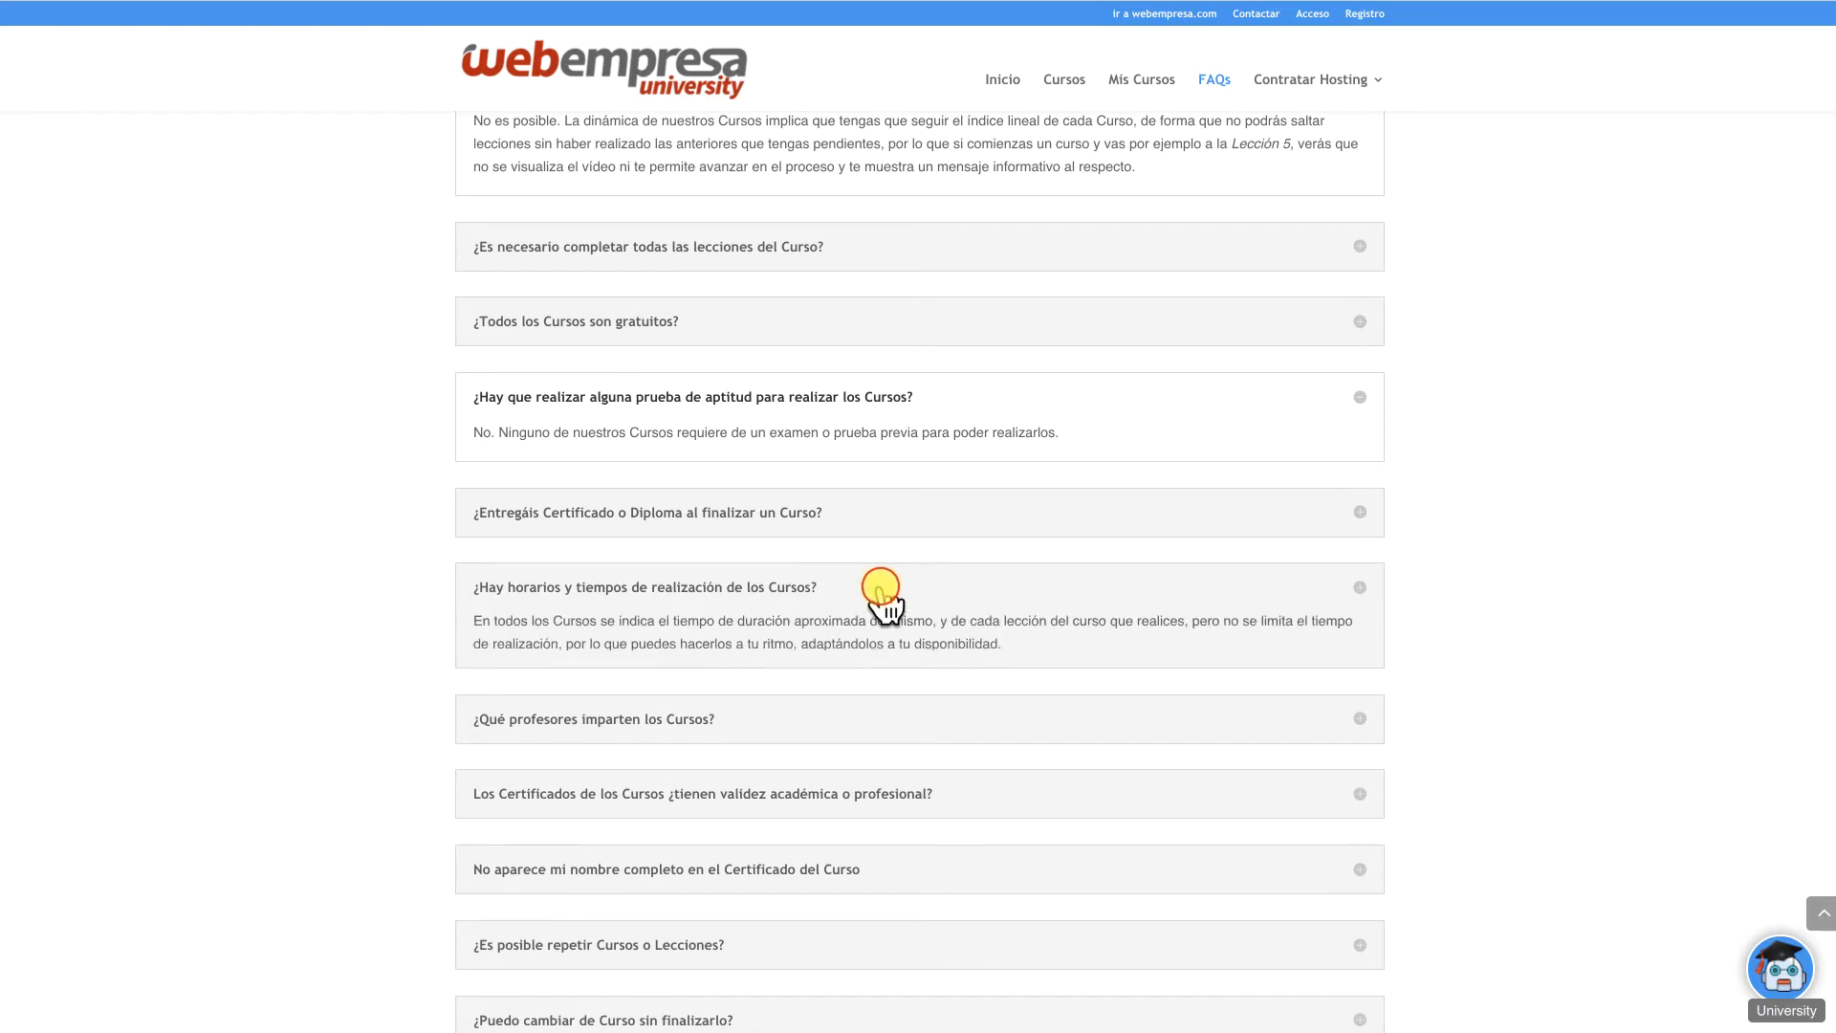
scroll(877, 597, down, 3)
click(856, 625)
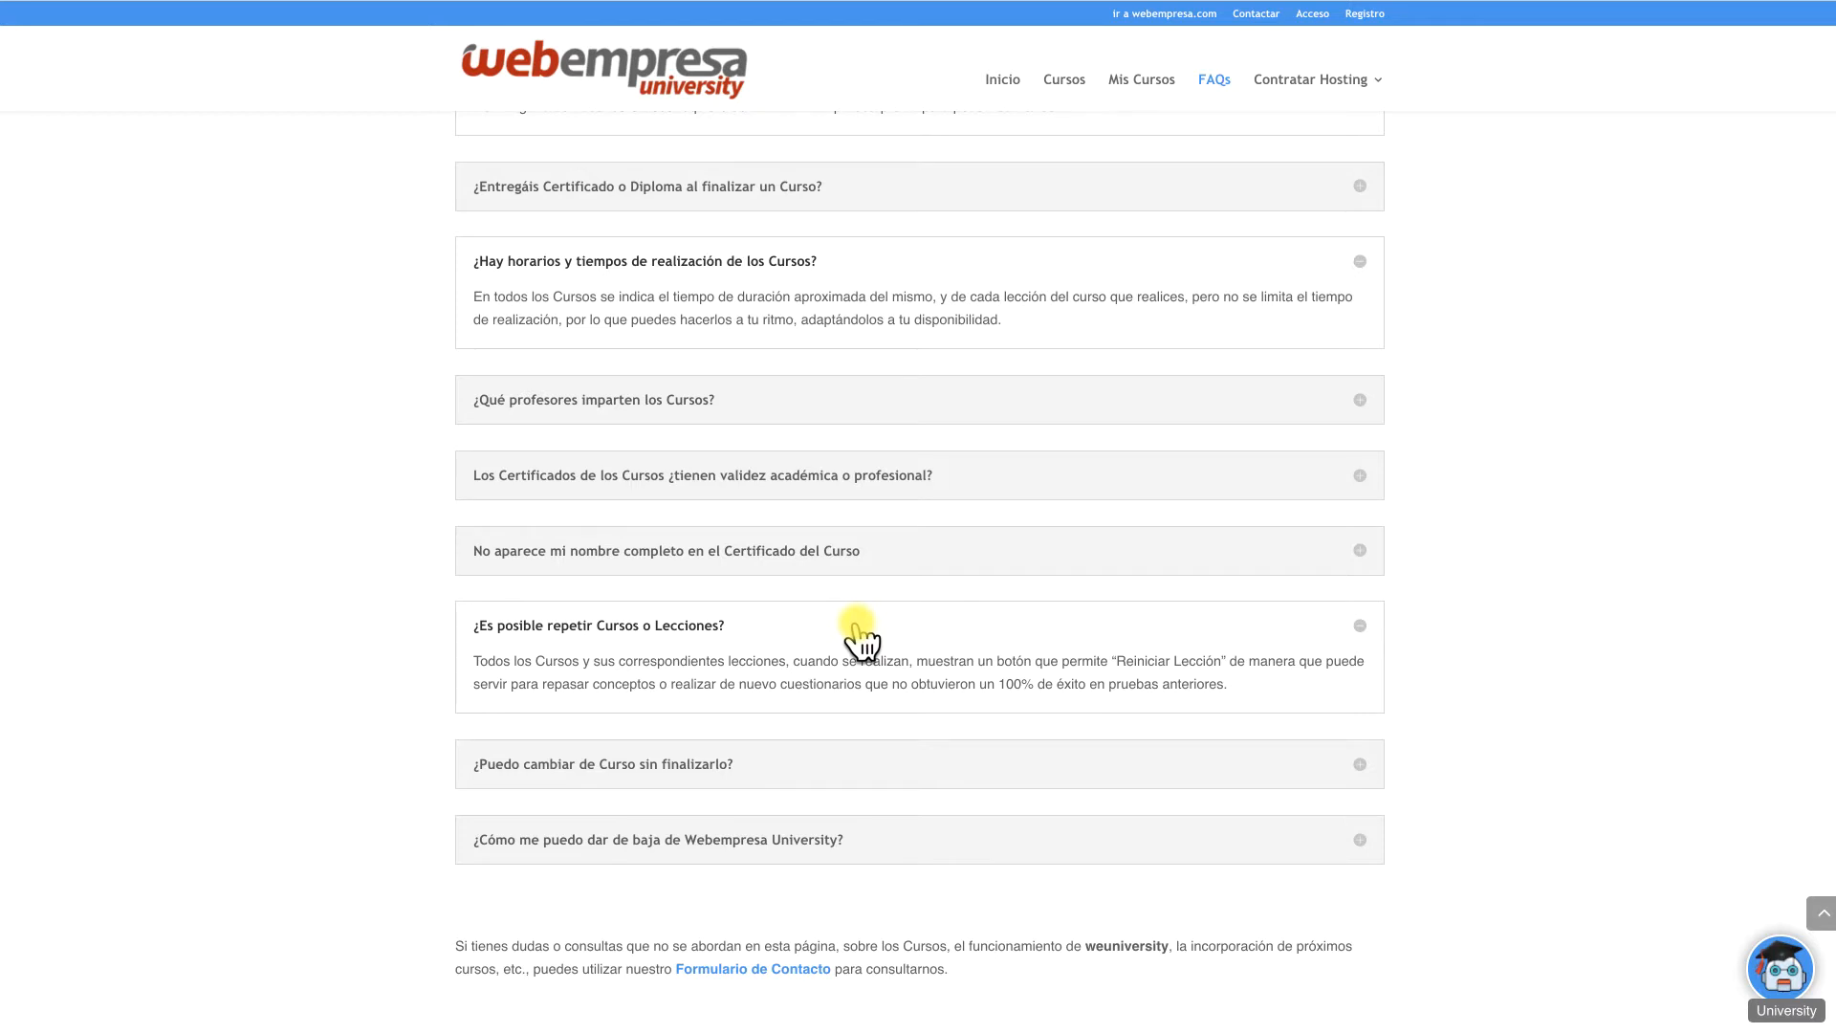
scroll(854, 631, down, 3)
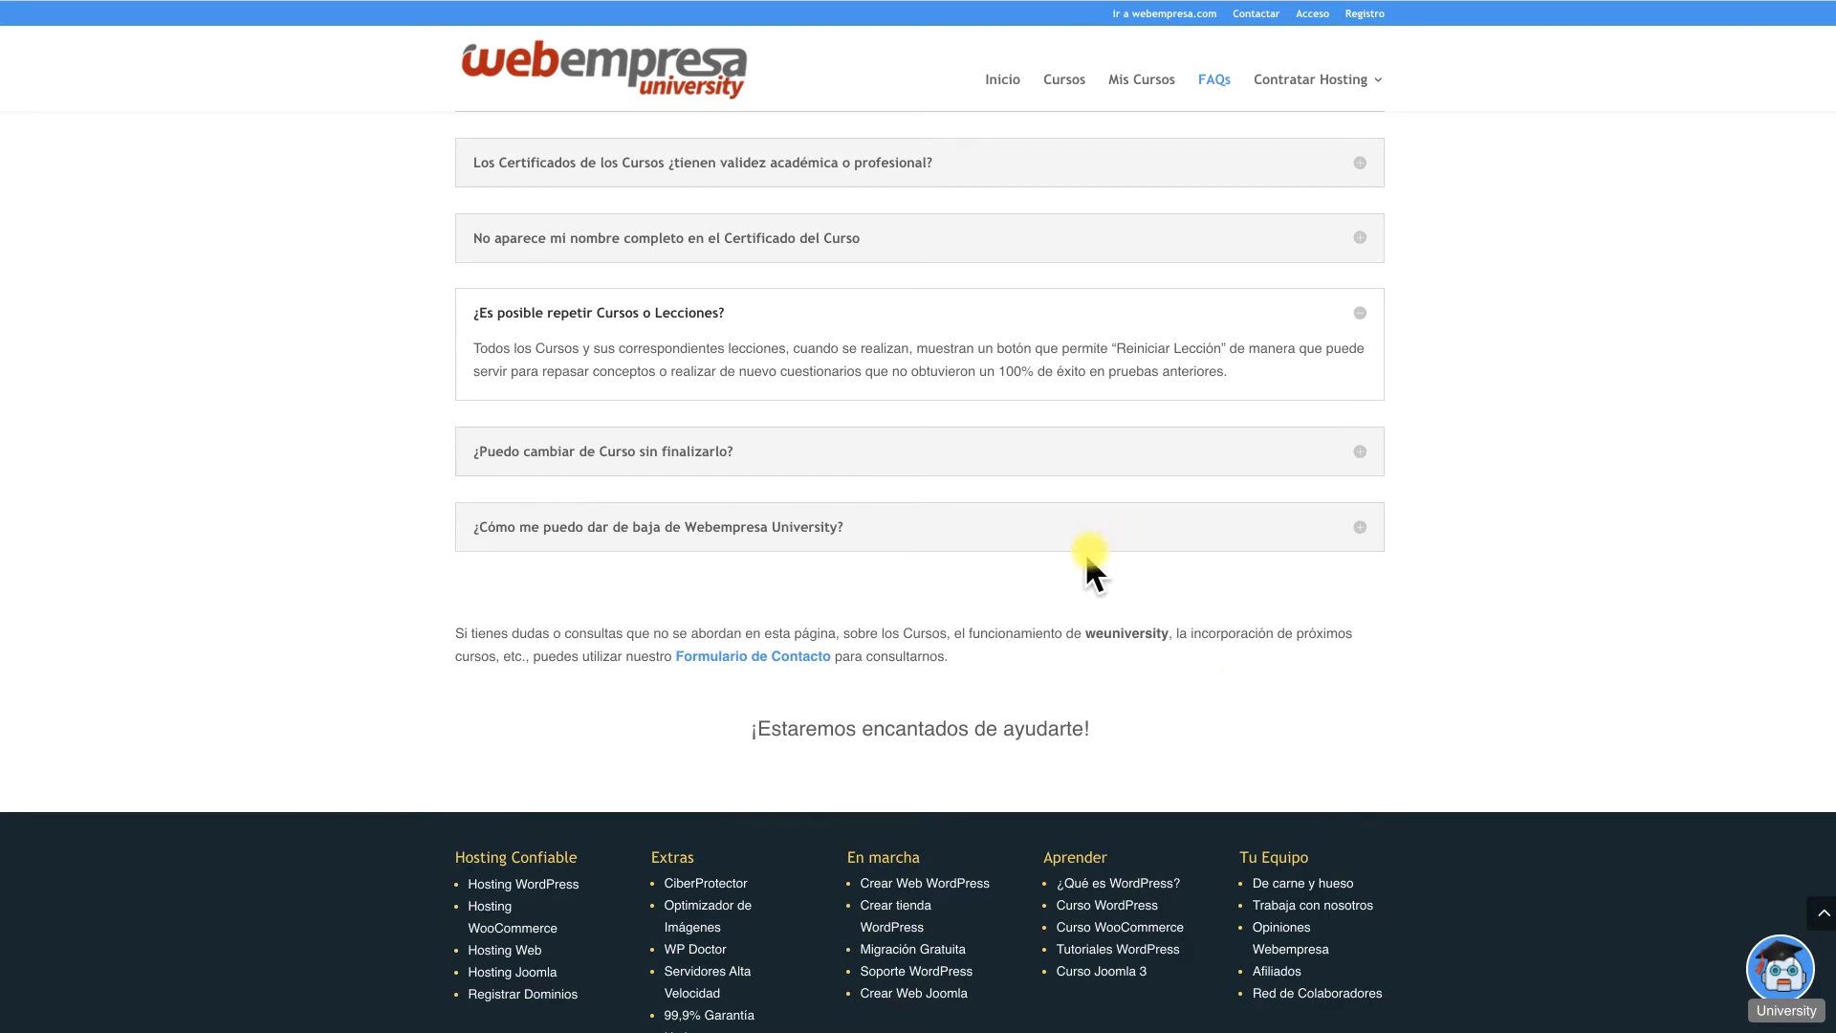
- Look over the expanded answers again, down to the contact form link below the question list
scroll(1082, 561, up, 15)
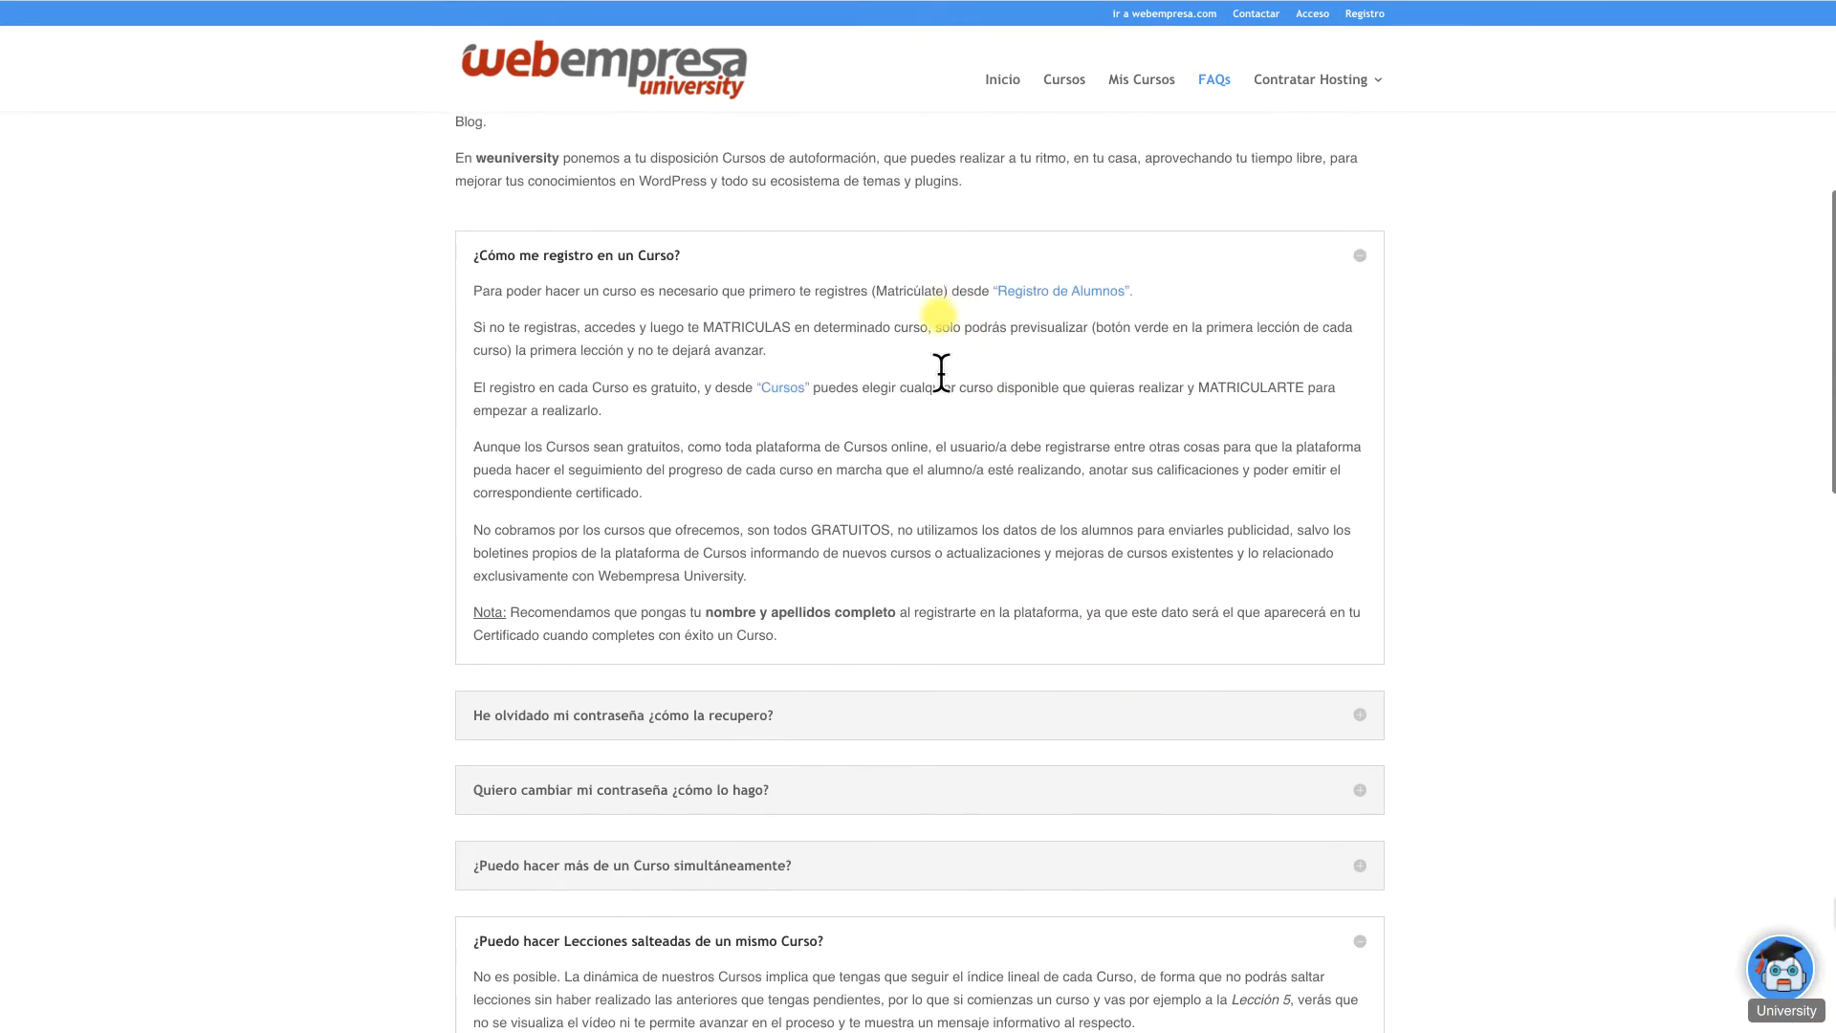
scroll(934, 784, down, 12)
scroll(934, 784, down, 4)
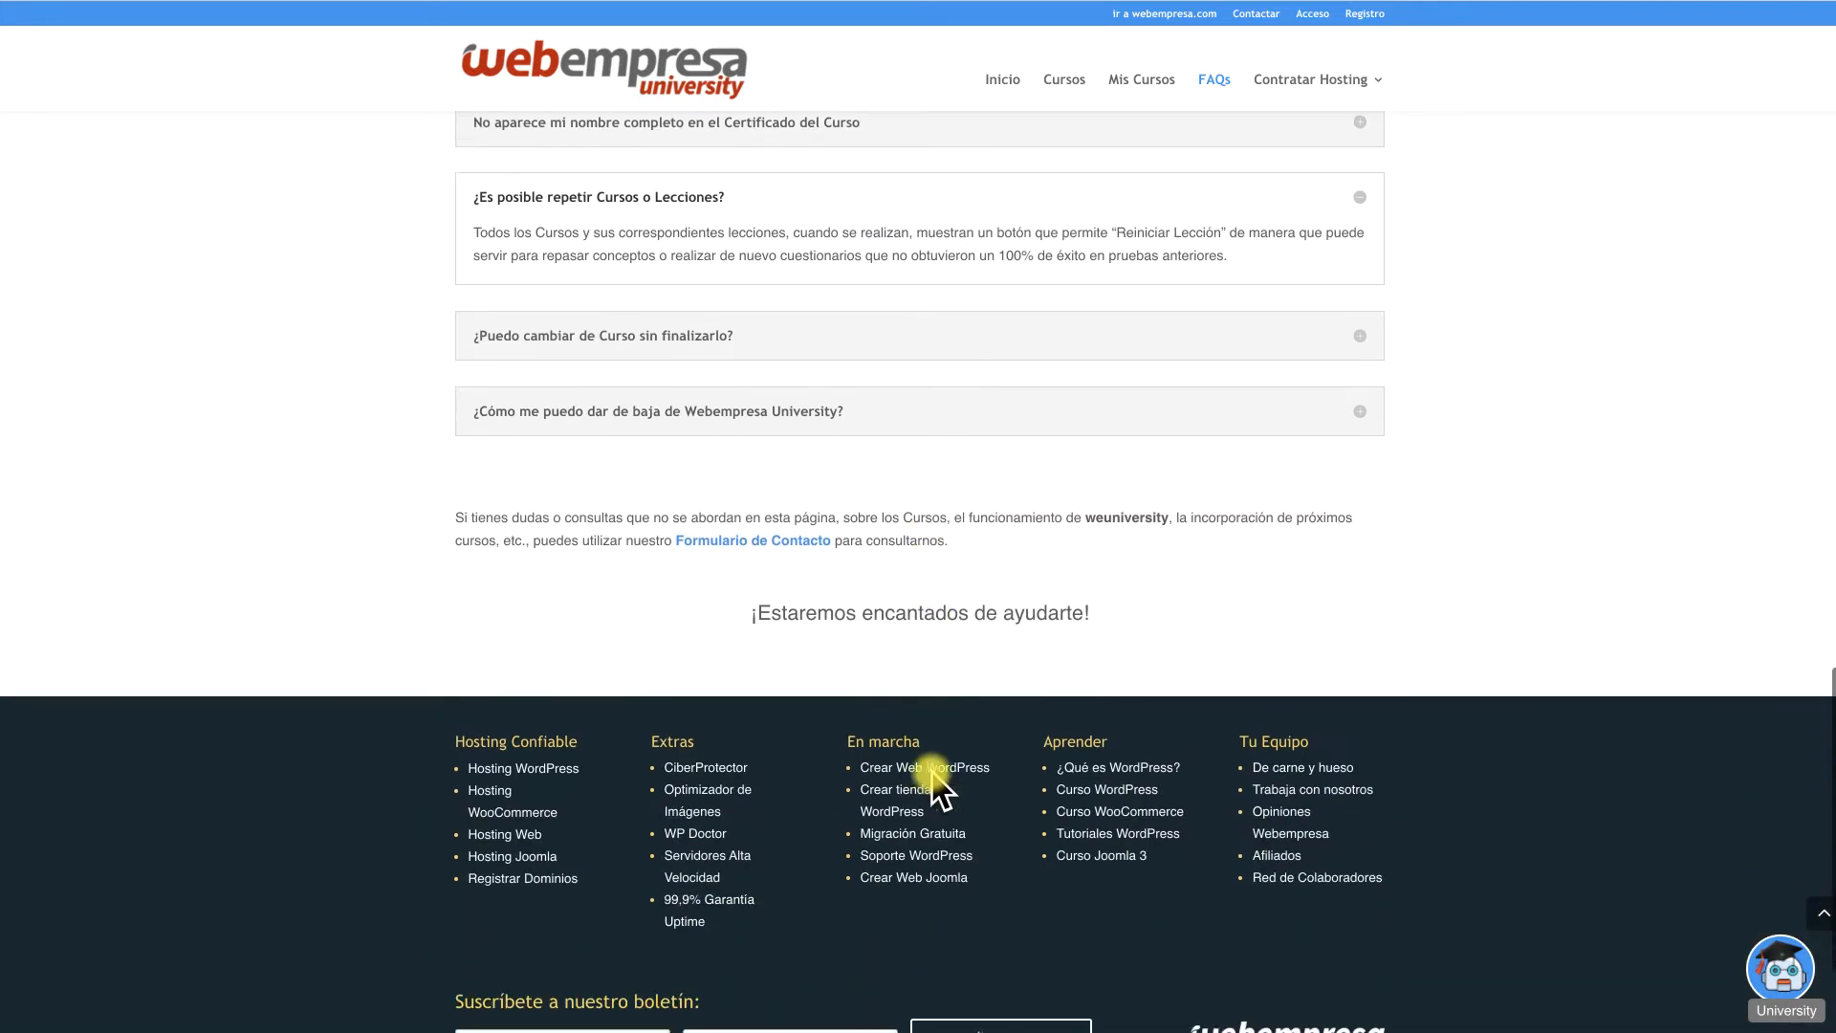
click(743, 521)
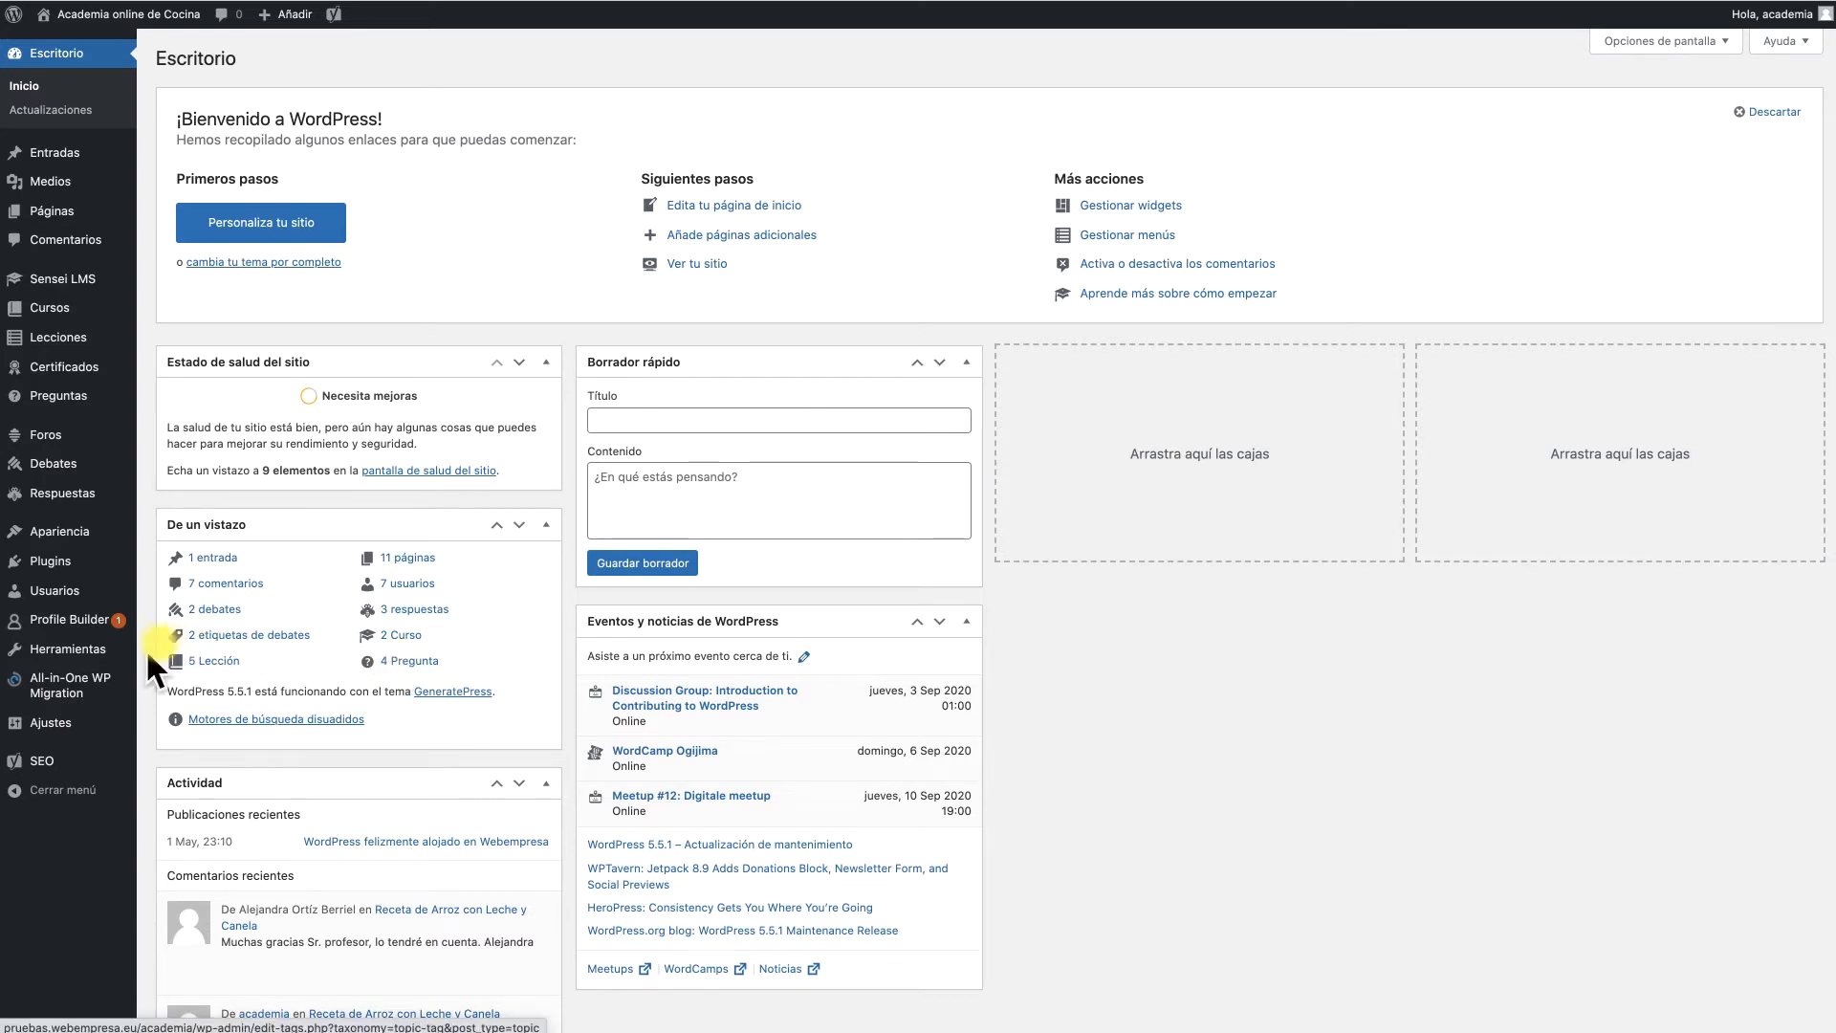
- In the WordPress admin of the cooking academy site, go to adding a new plugin and search for "faqs"
mouse_move(69, 689)
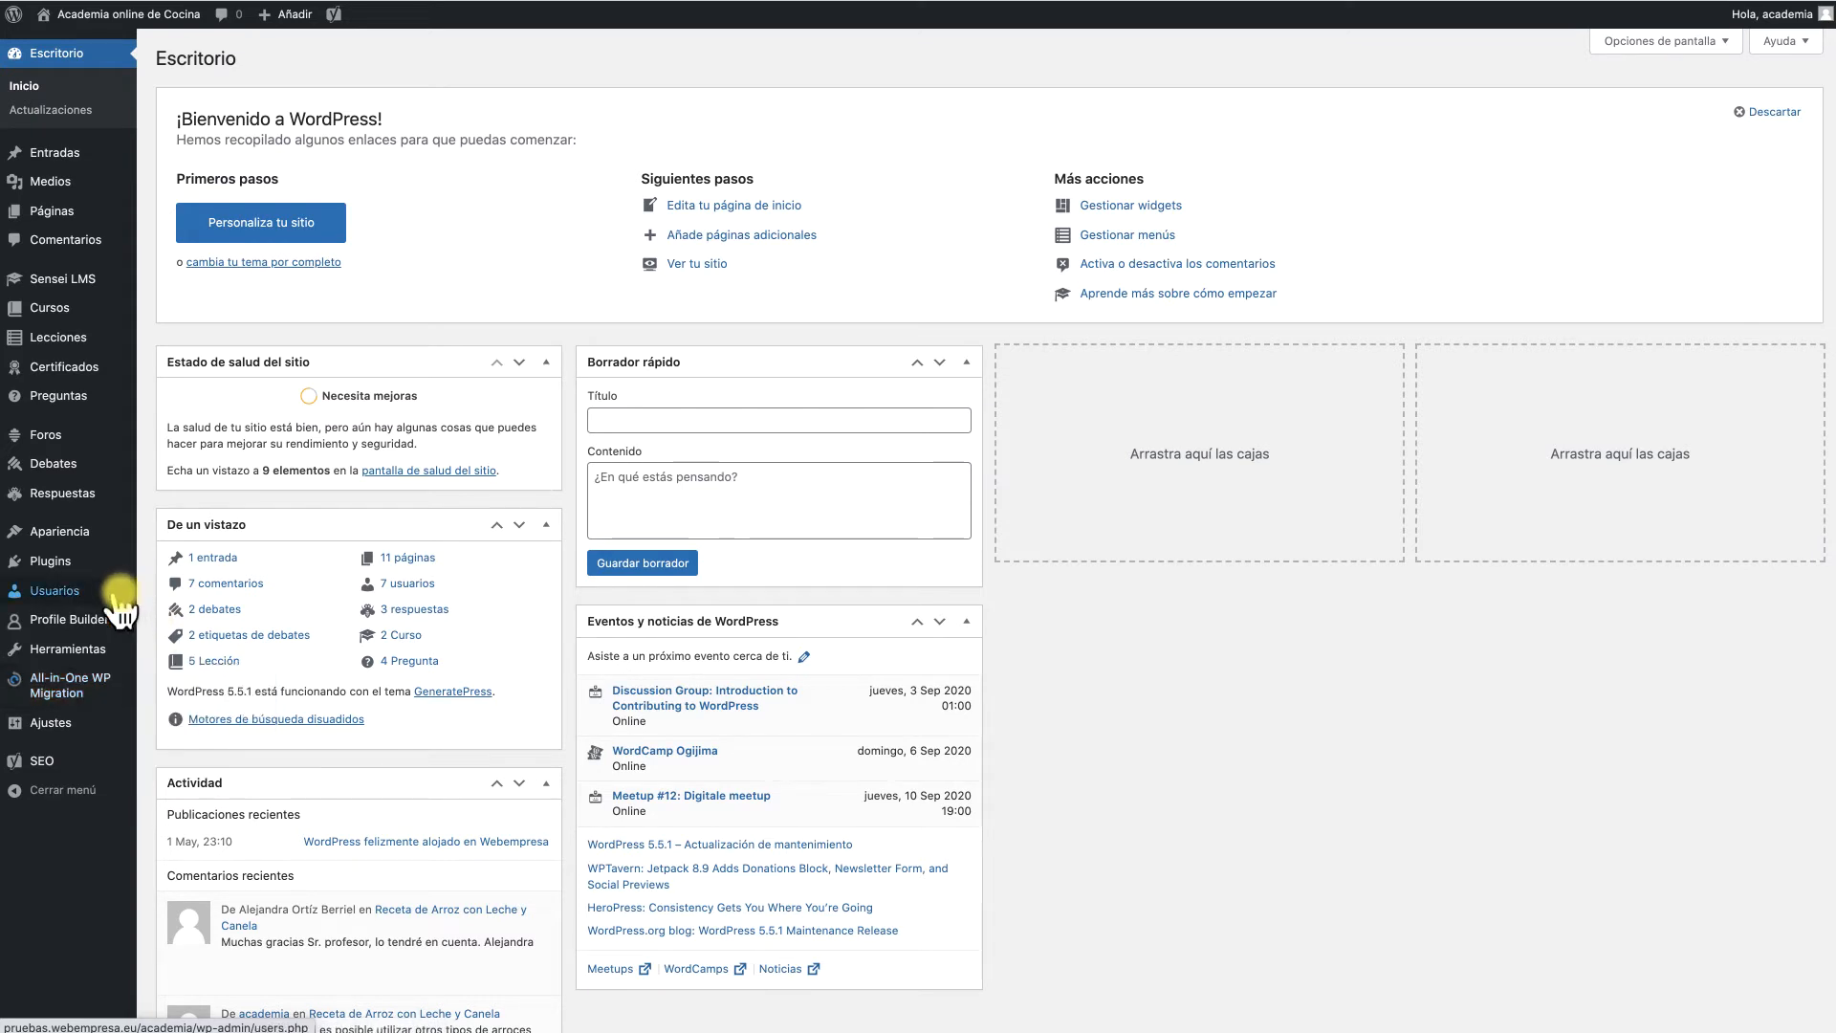
click(58, 566)
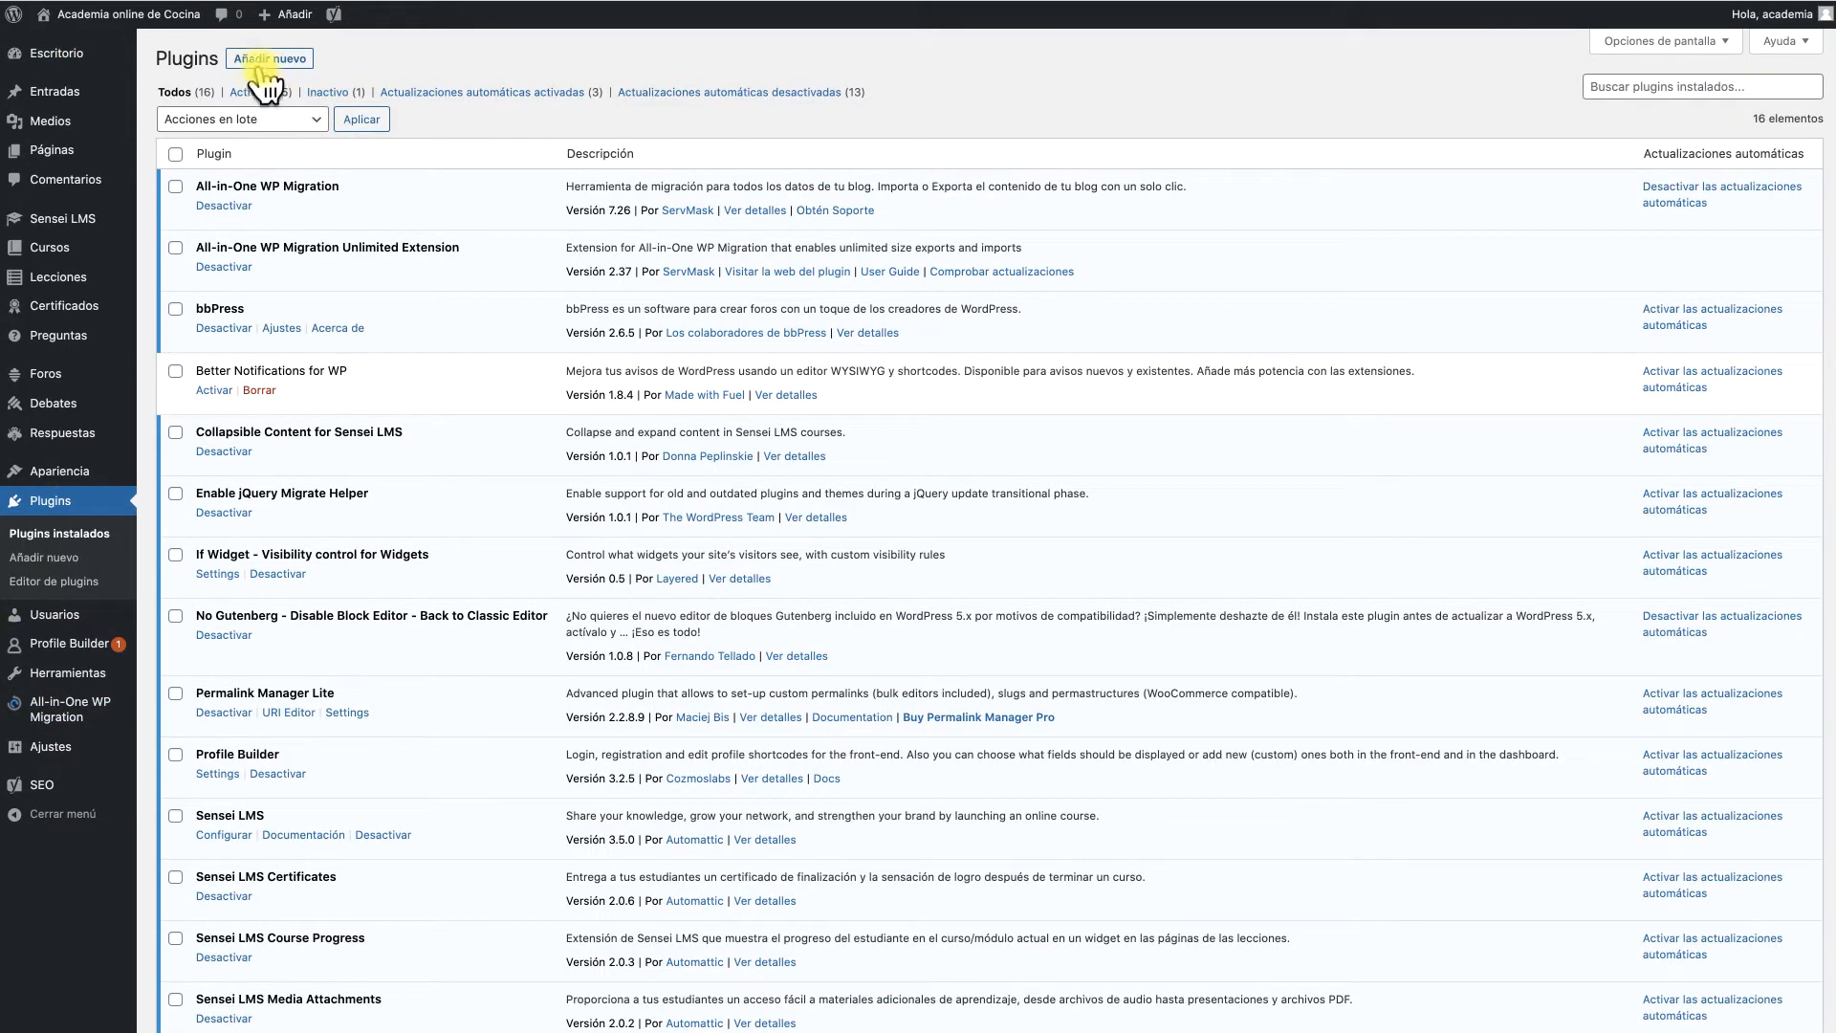
click(268, 69)
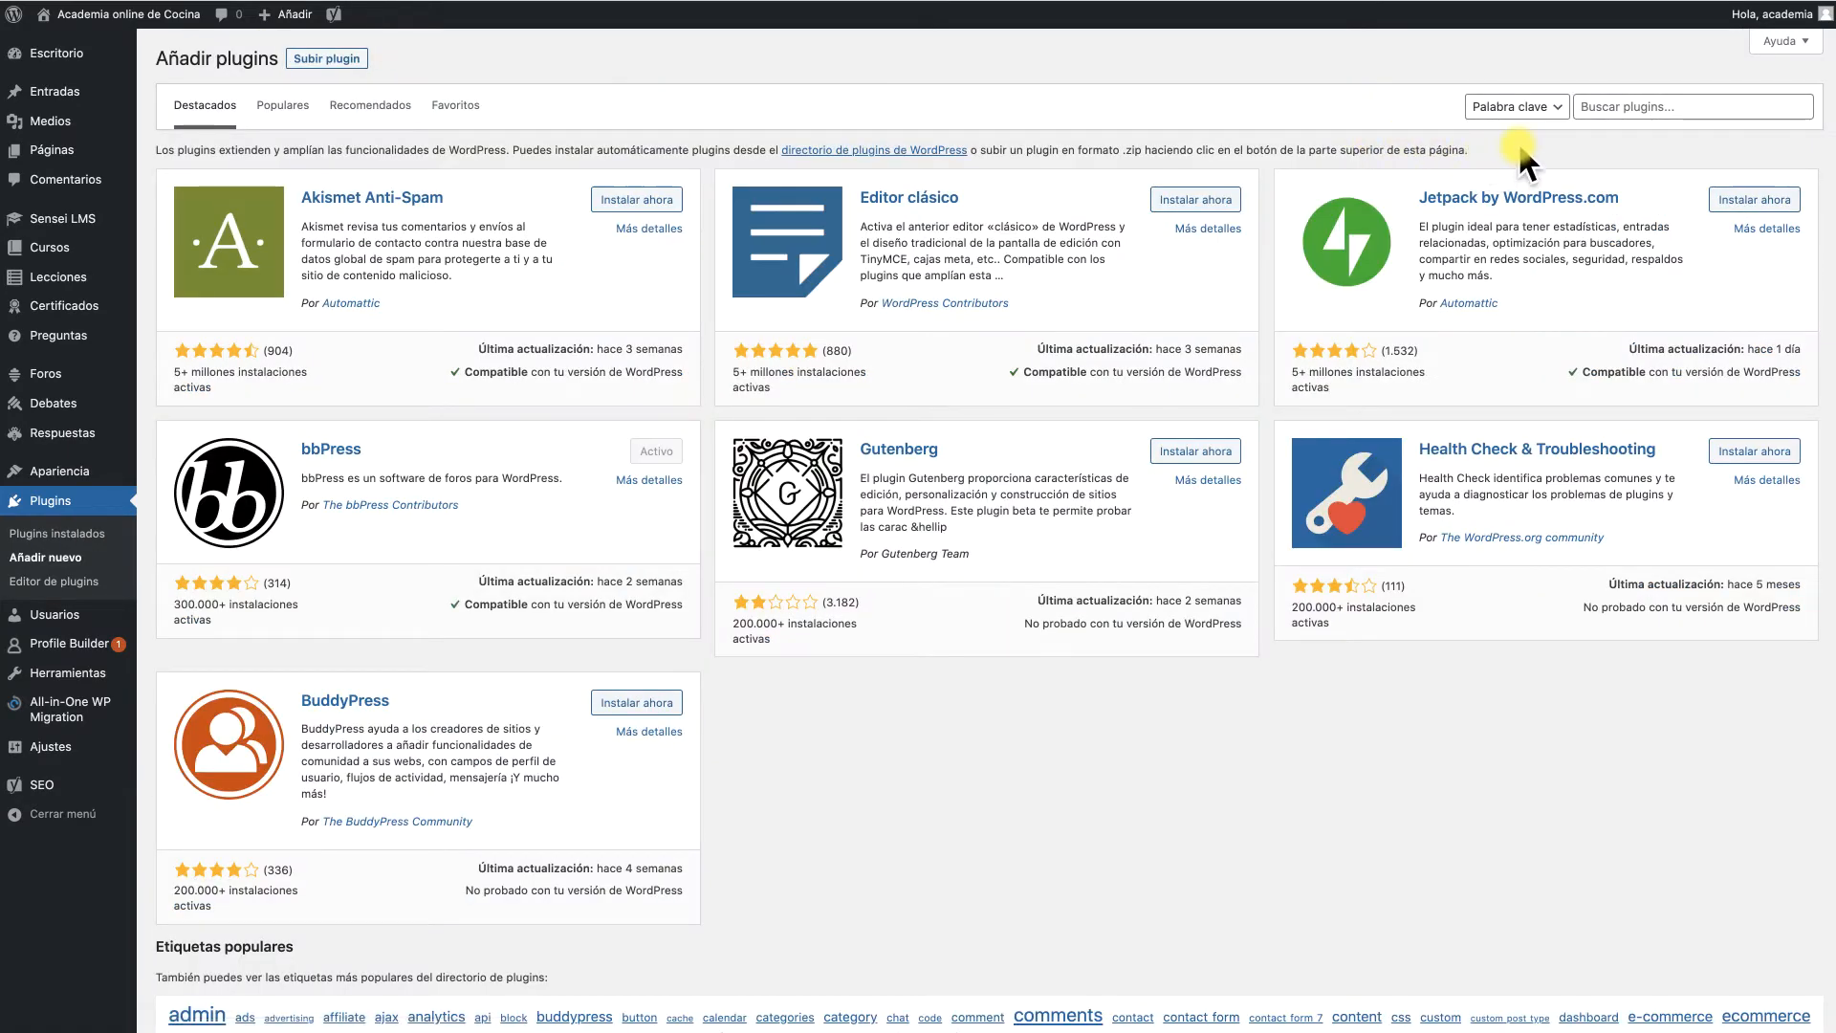
click(1613, 105)
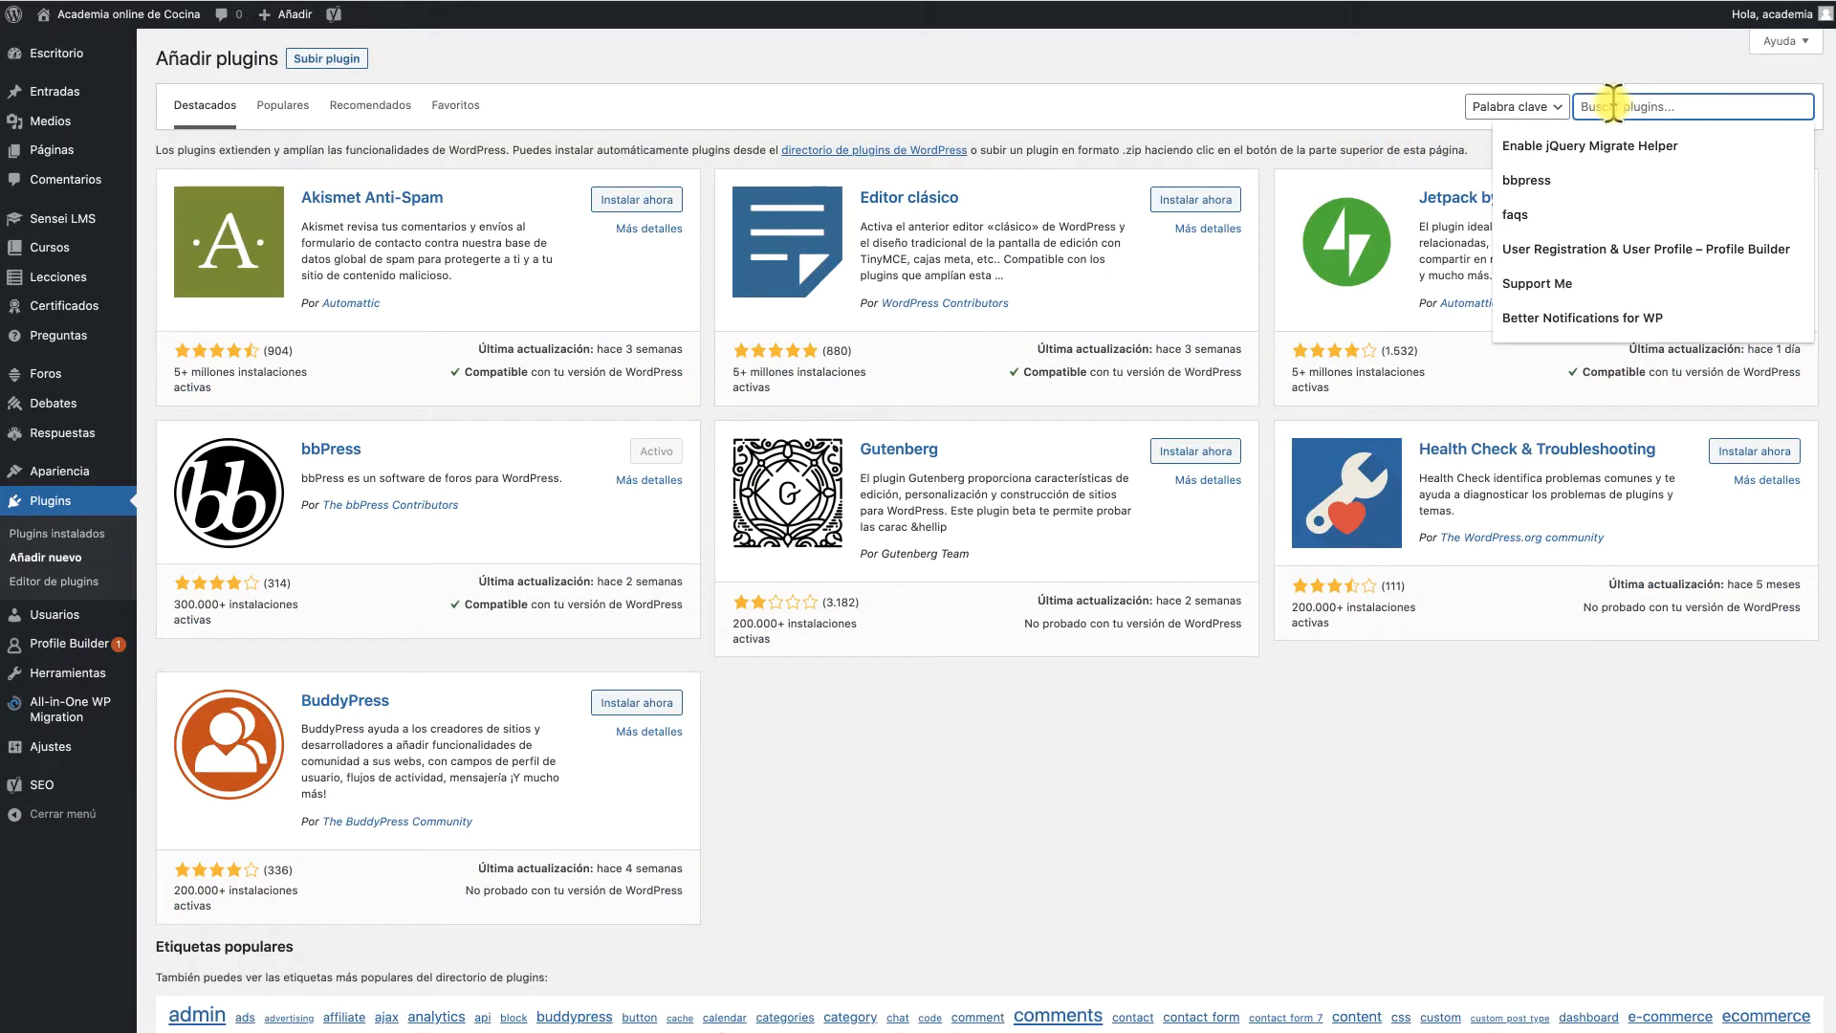
text(faqs)
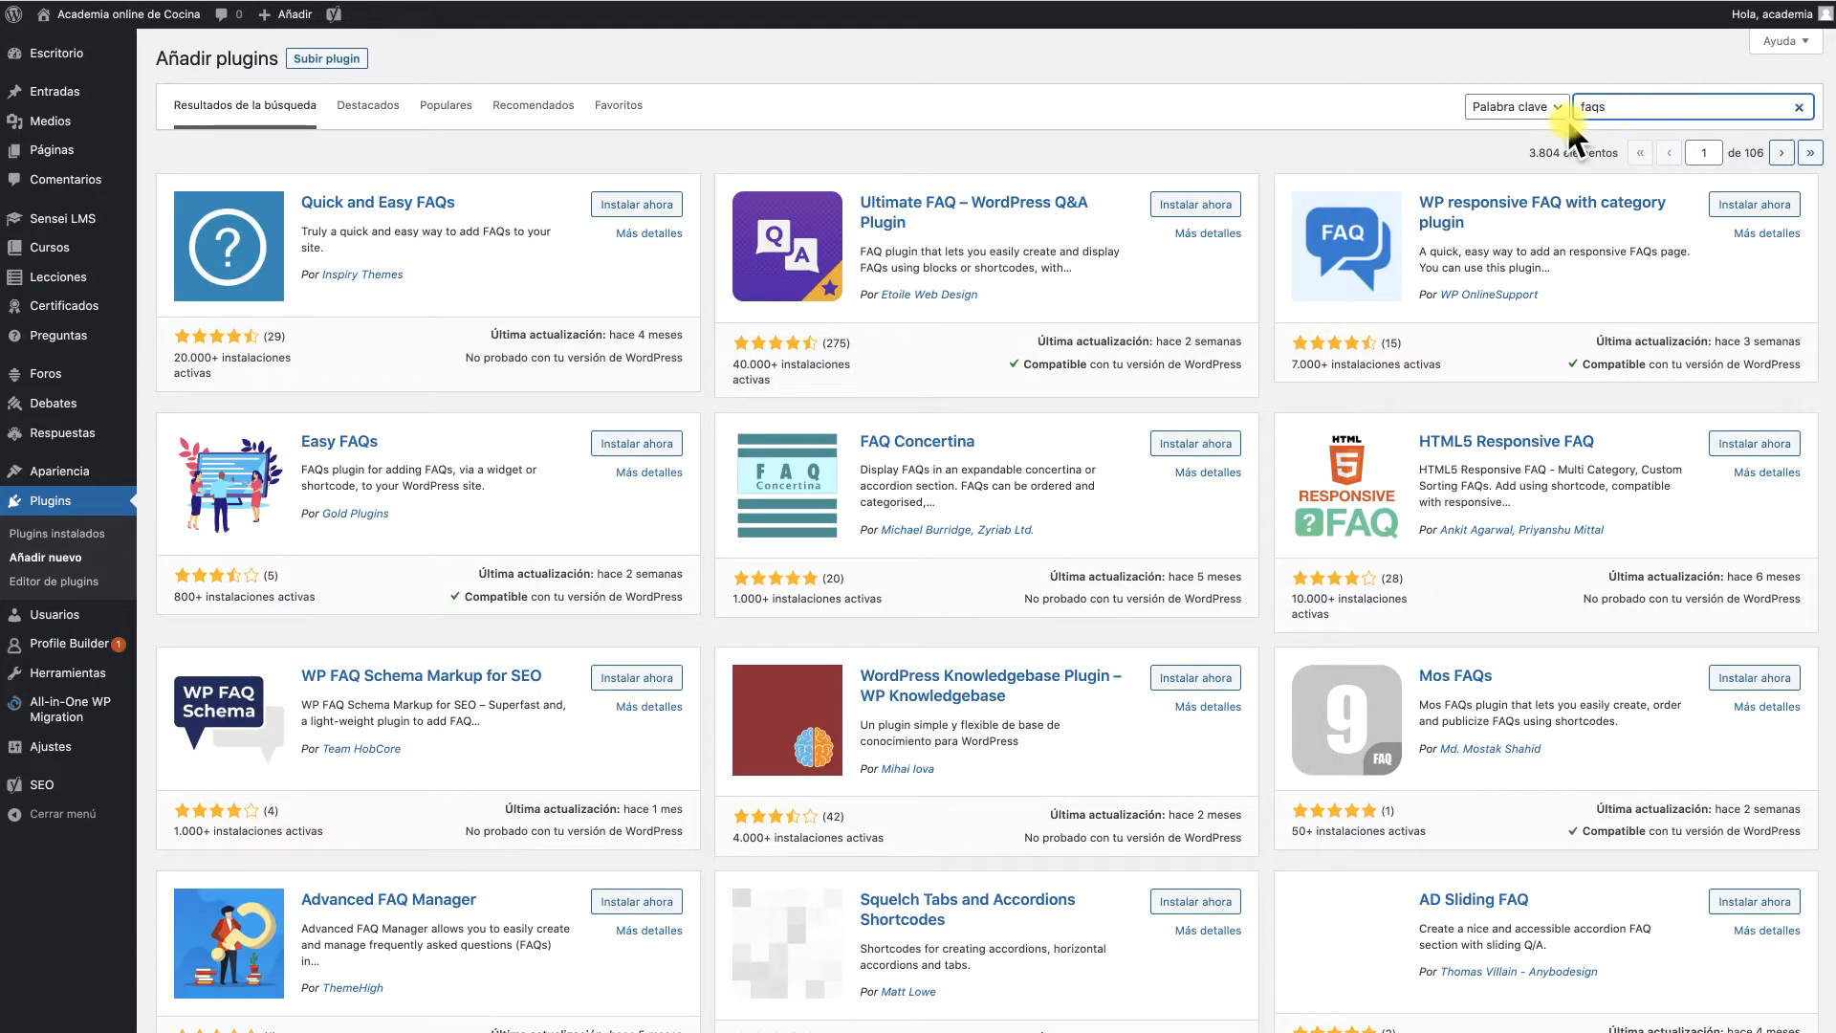
- Browse the FAQ plugin results, then view the FAQ Concertina details and select its [faq-concertina] shortcode
scroll(530, 258, down, 3)
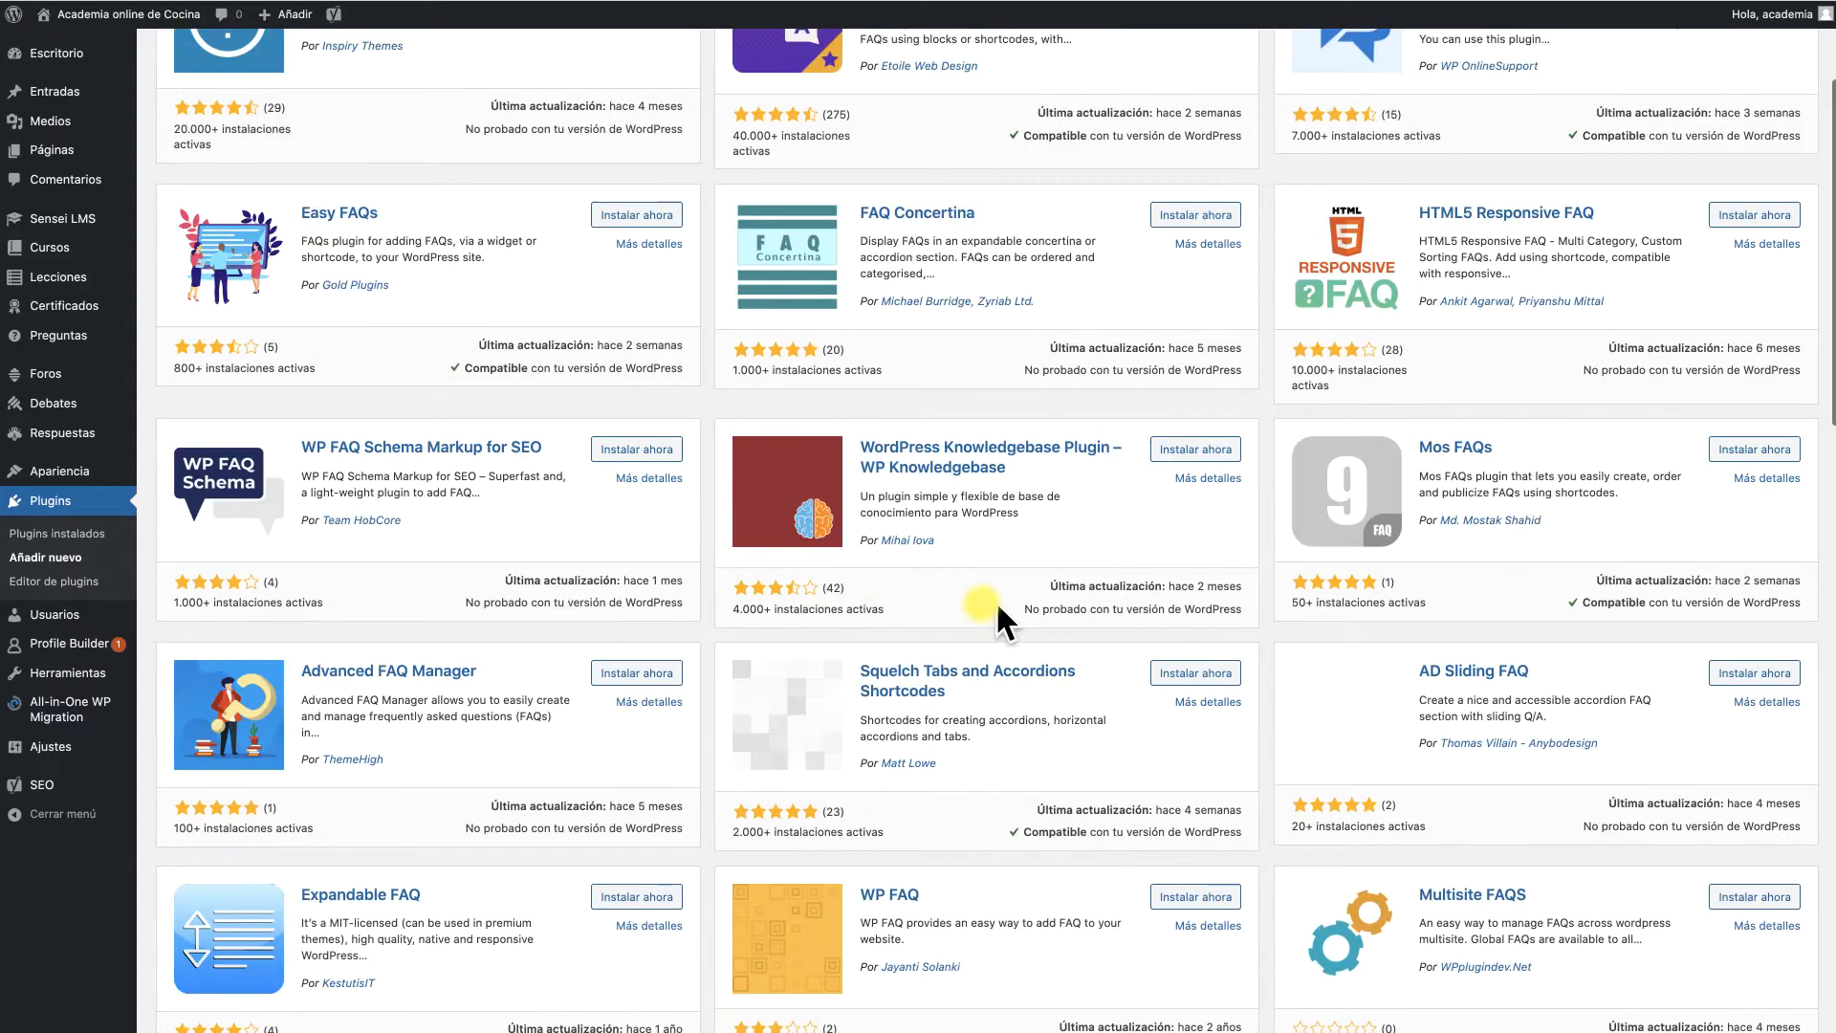
scroll(1449, 664, down, 5)
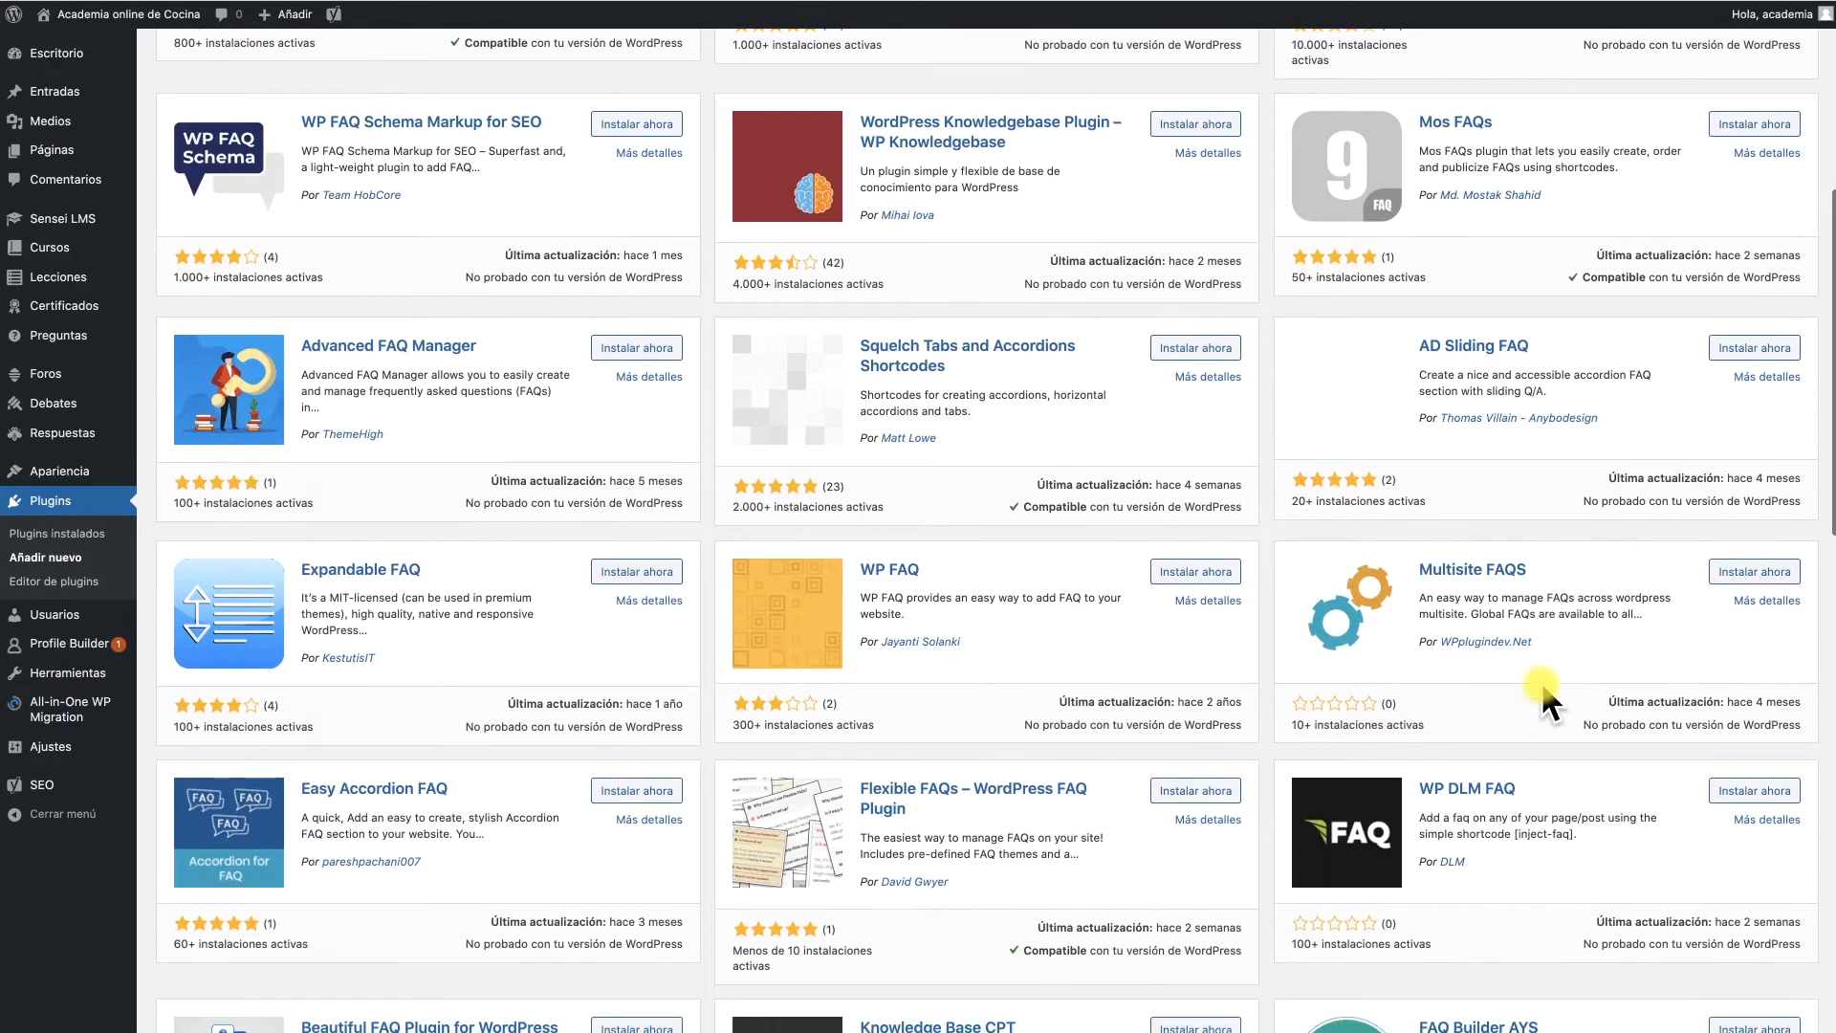
scroll(520, 471, up, 8)
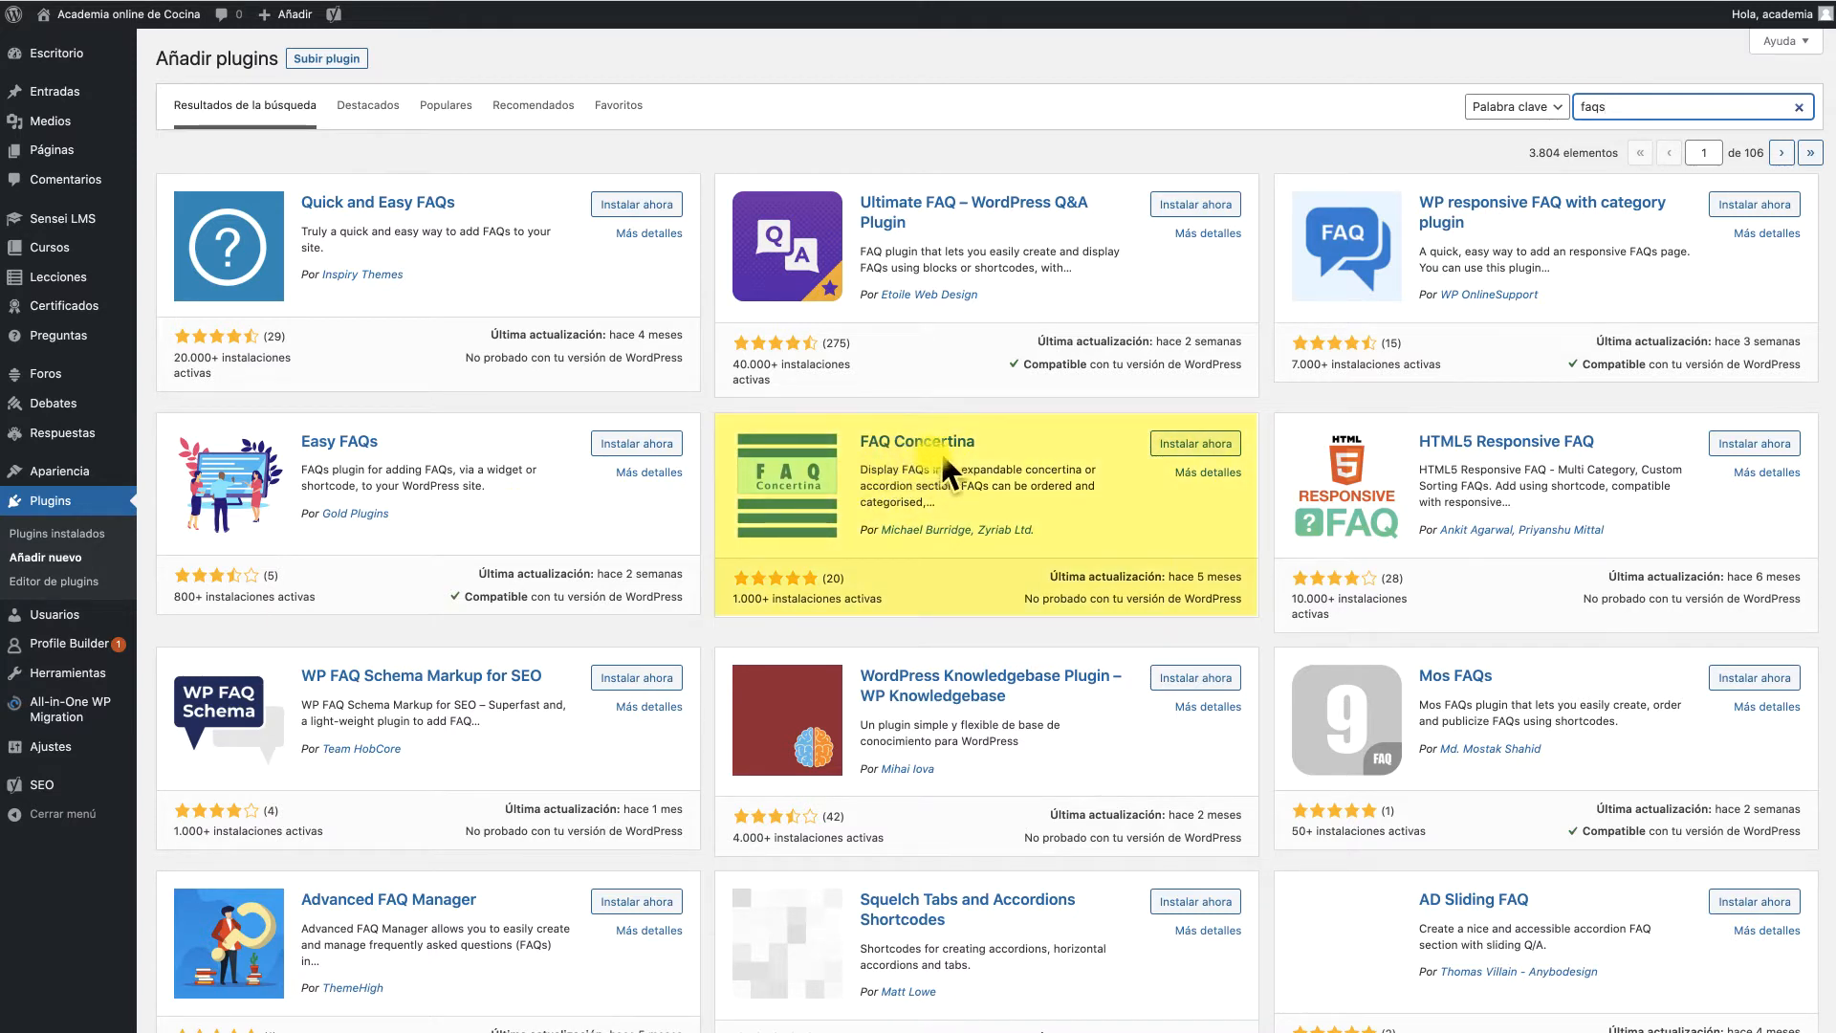
click(1189, 472)
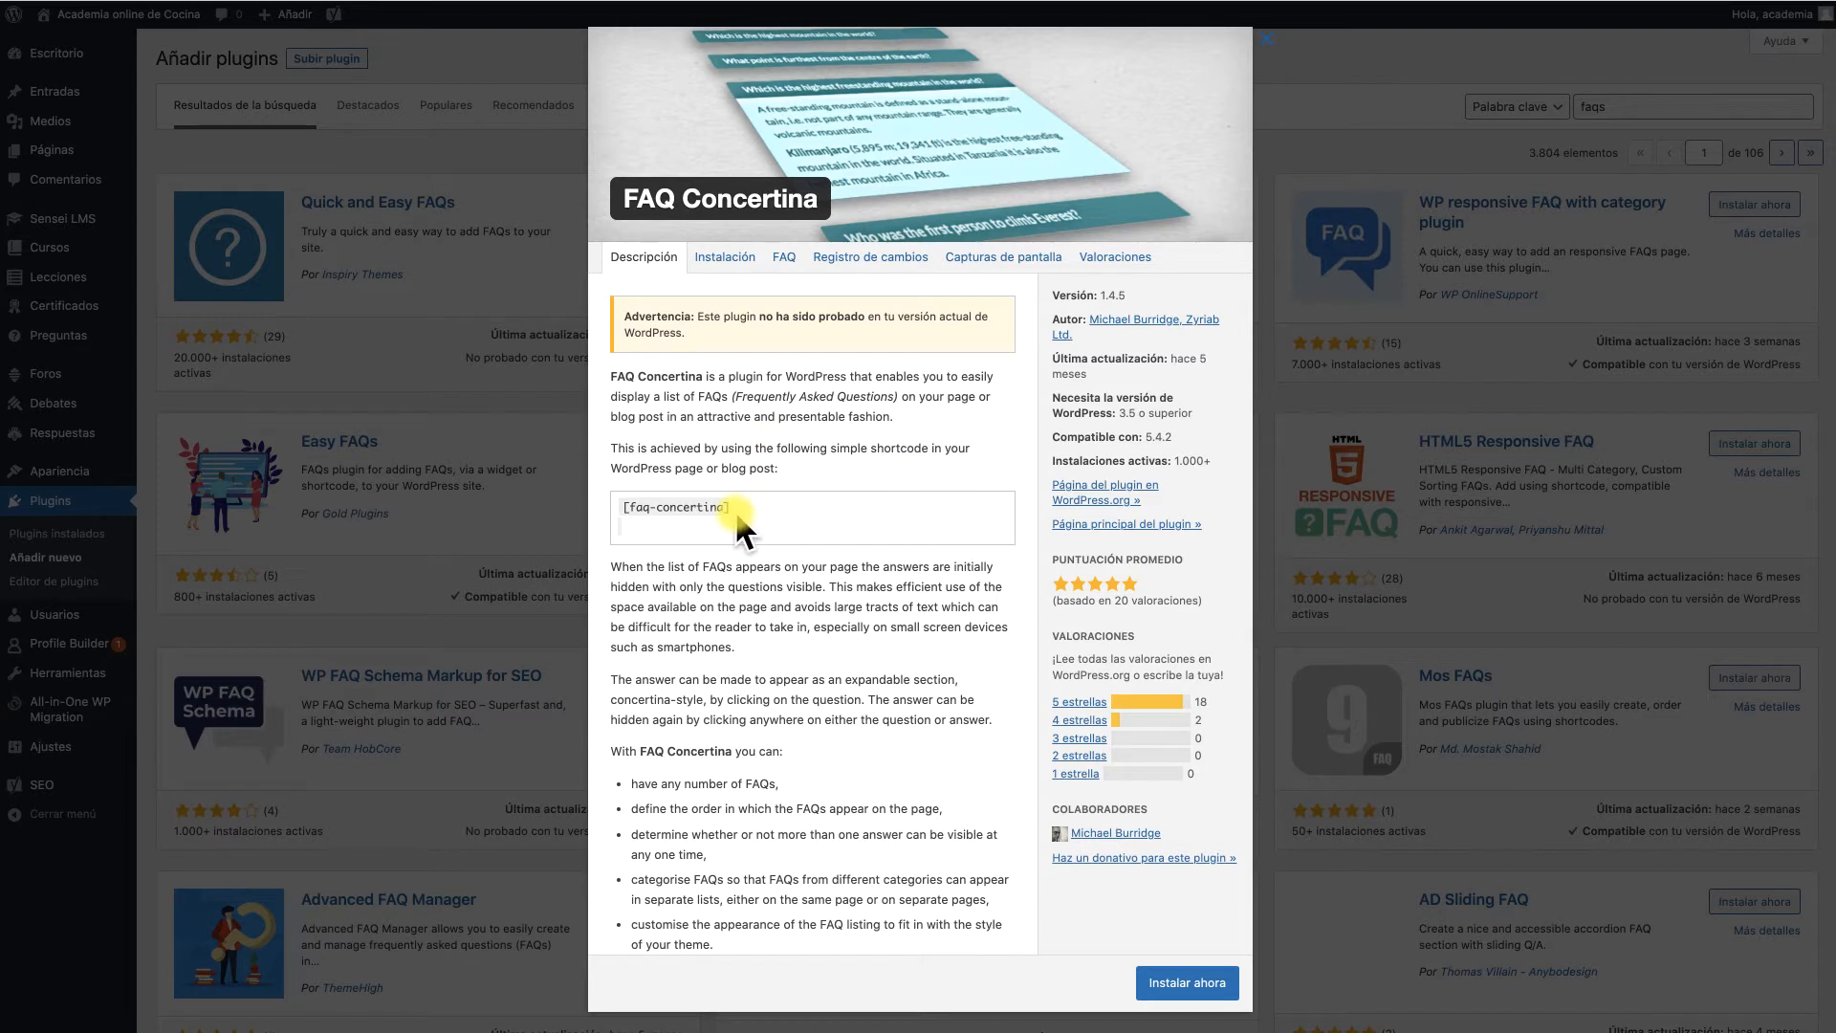
triple_click(622, 510)
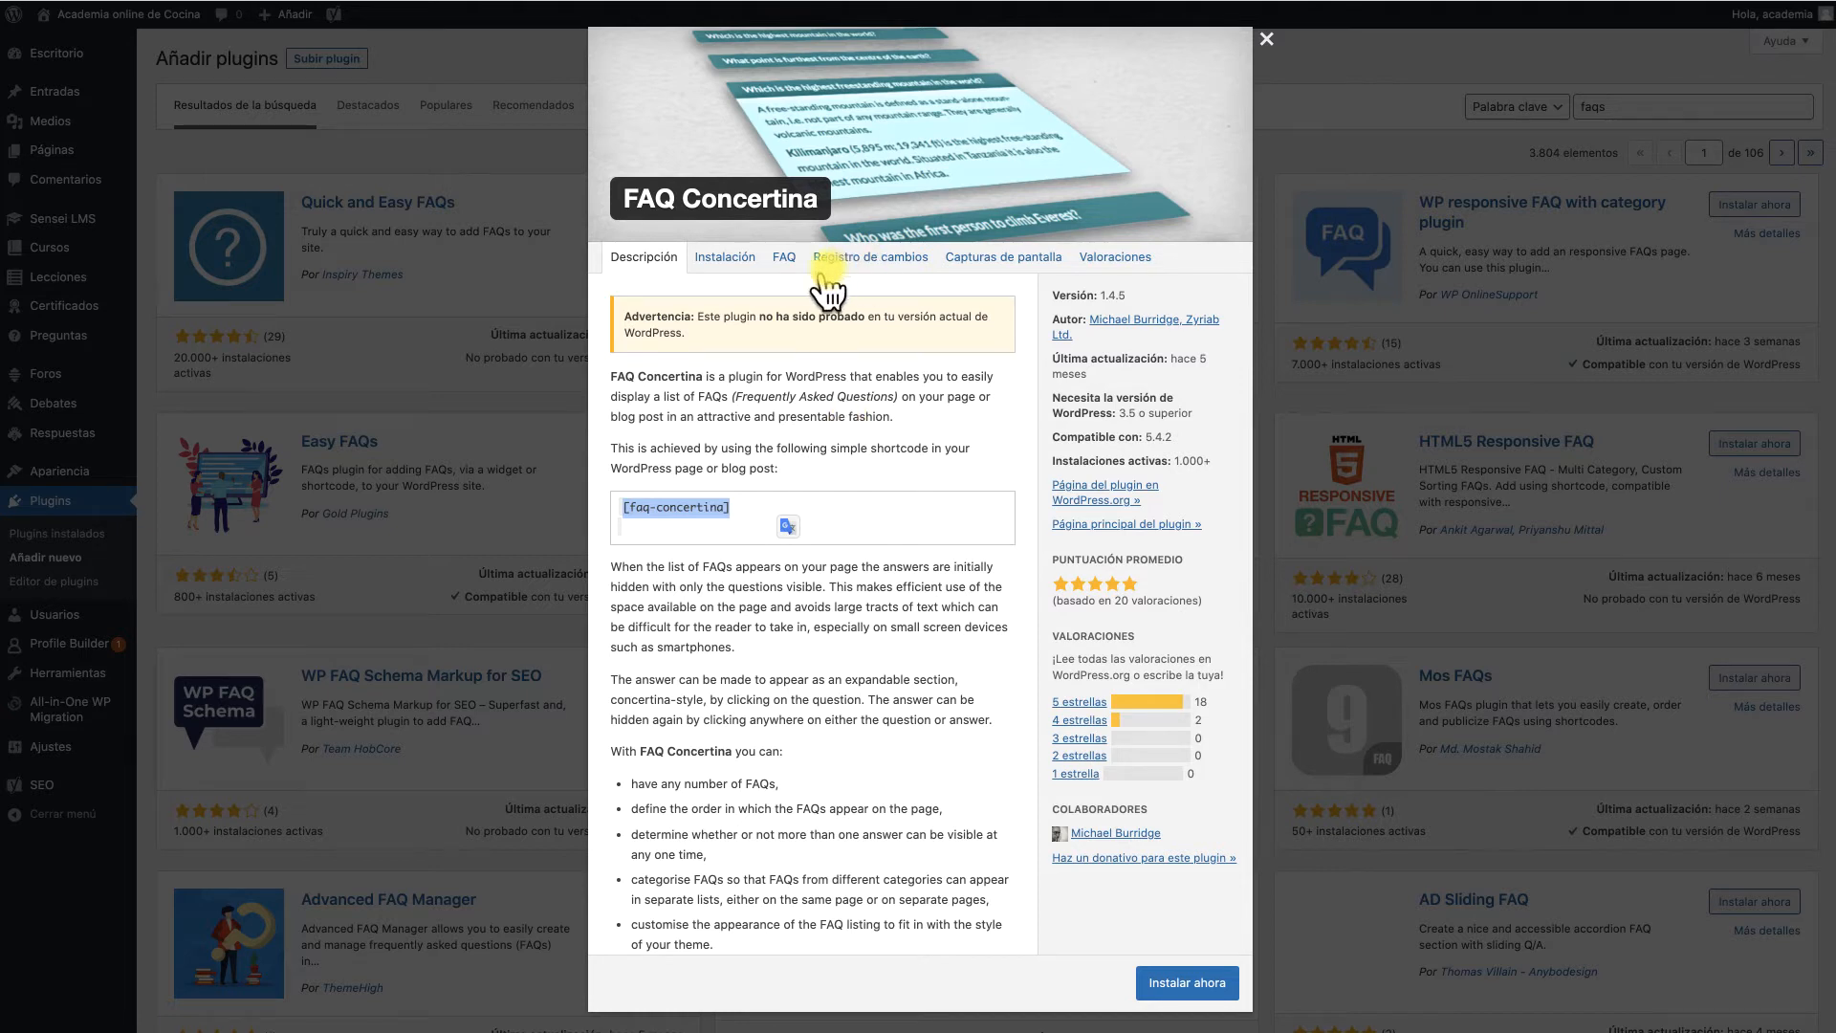
- Look through the FAQ Concertina plugin's sample screenshots, then close its details
click(990, 266)
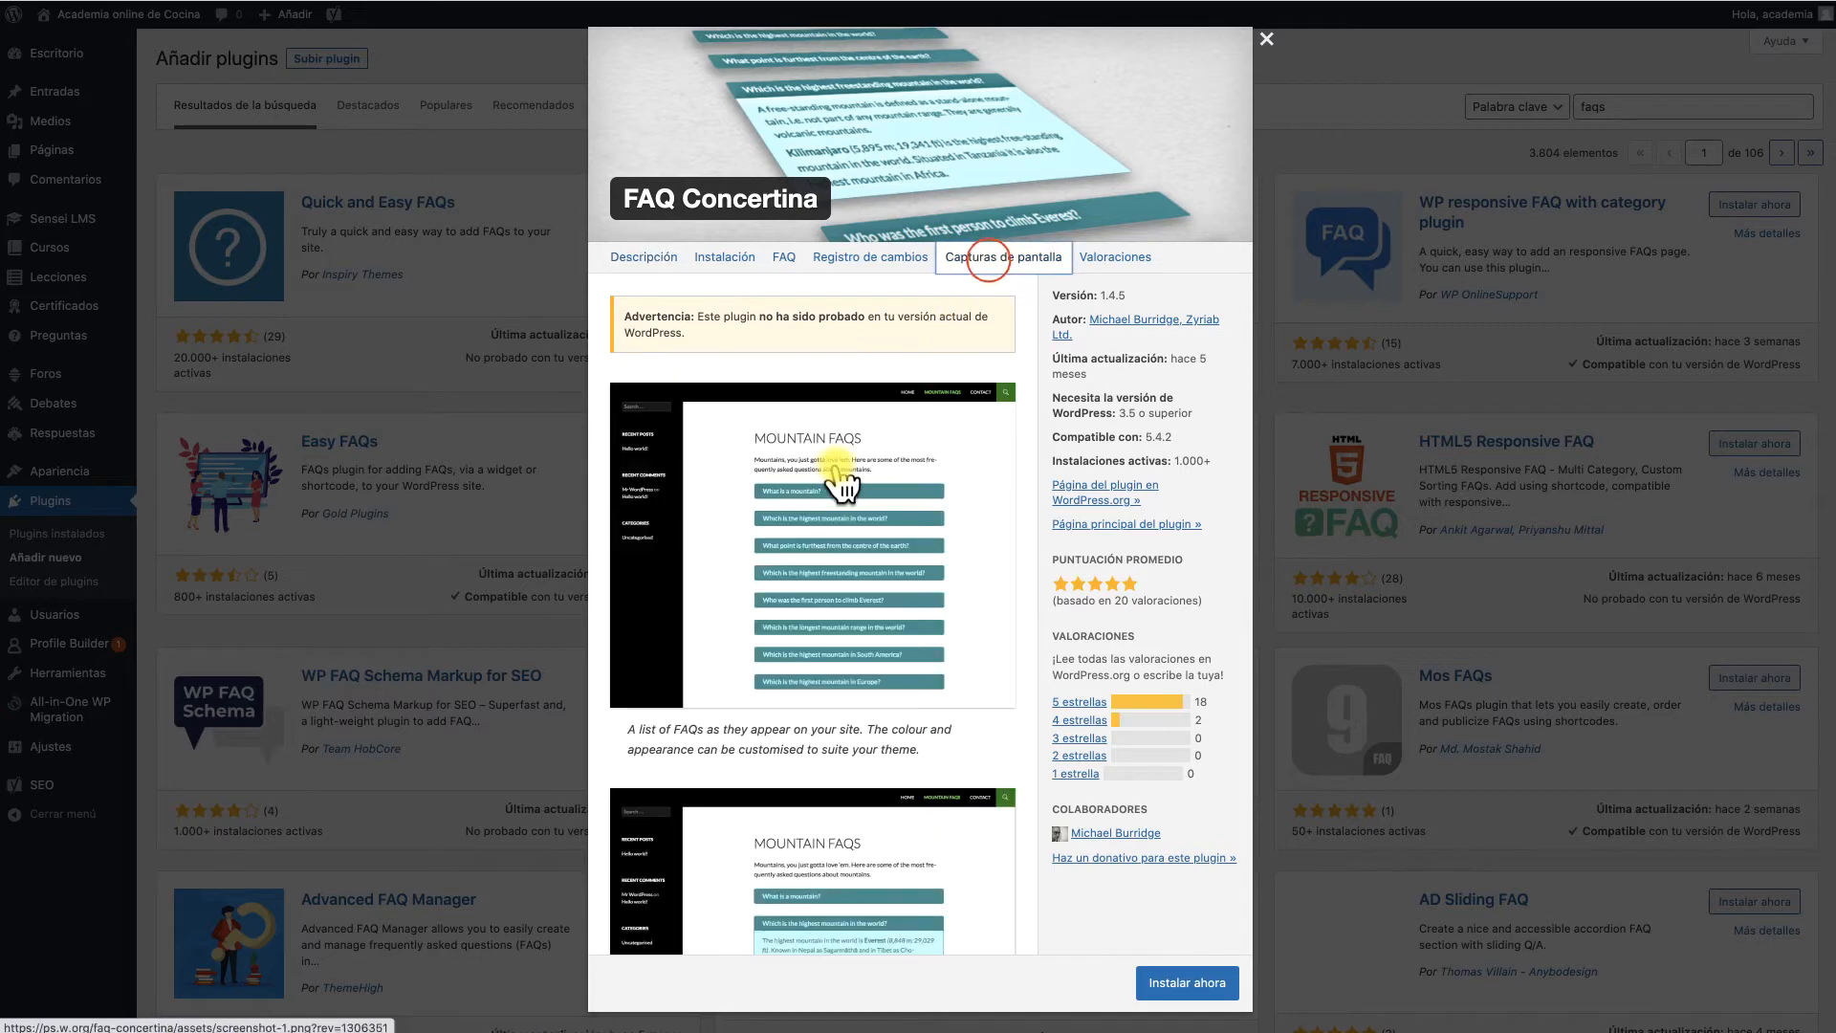
scroll(841, 468, down, 10)
scroll(841, 483, up, 10)
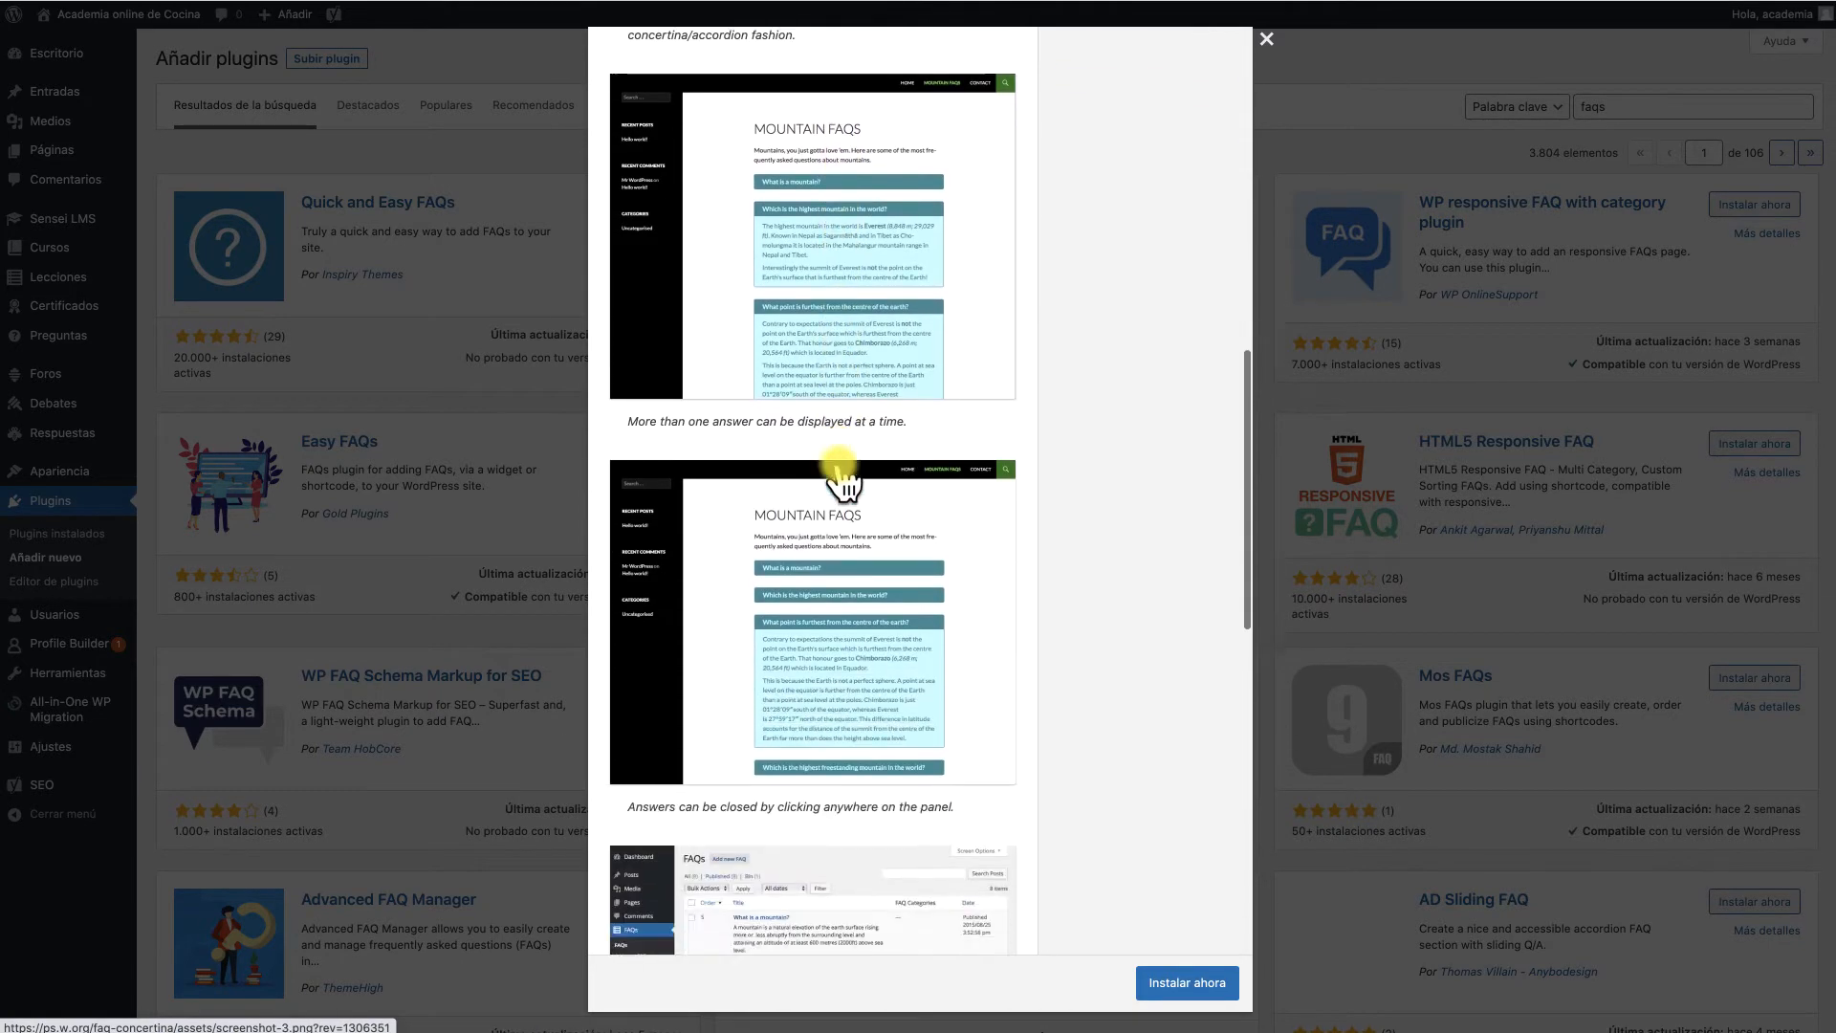
click(1265, 39)
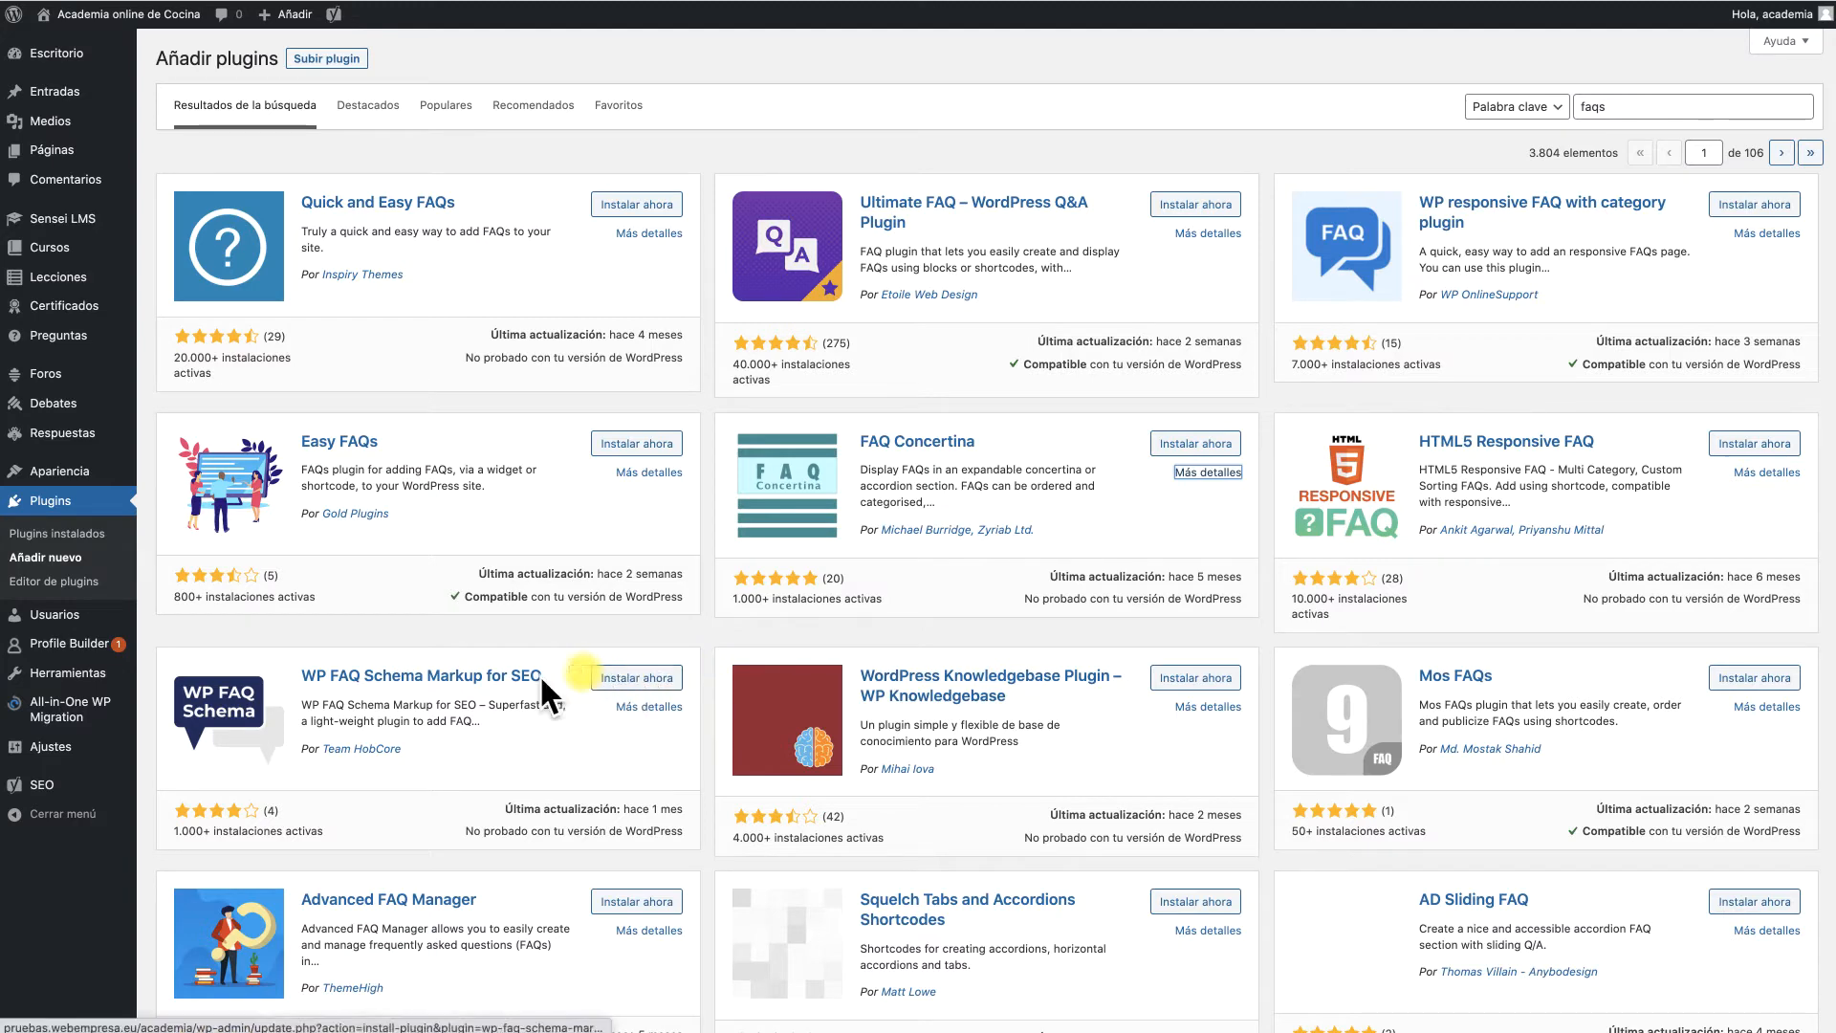
- View the Easy FAQs plugin details and examine its screenshots through to the Office Theme examples, then close them
click(637, 470)
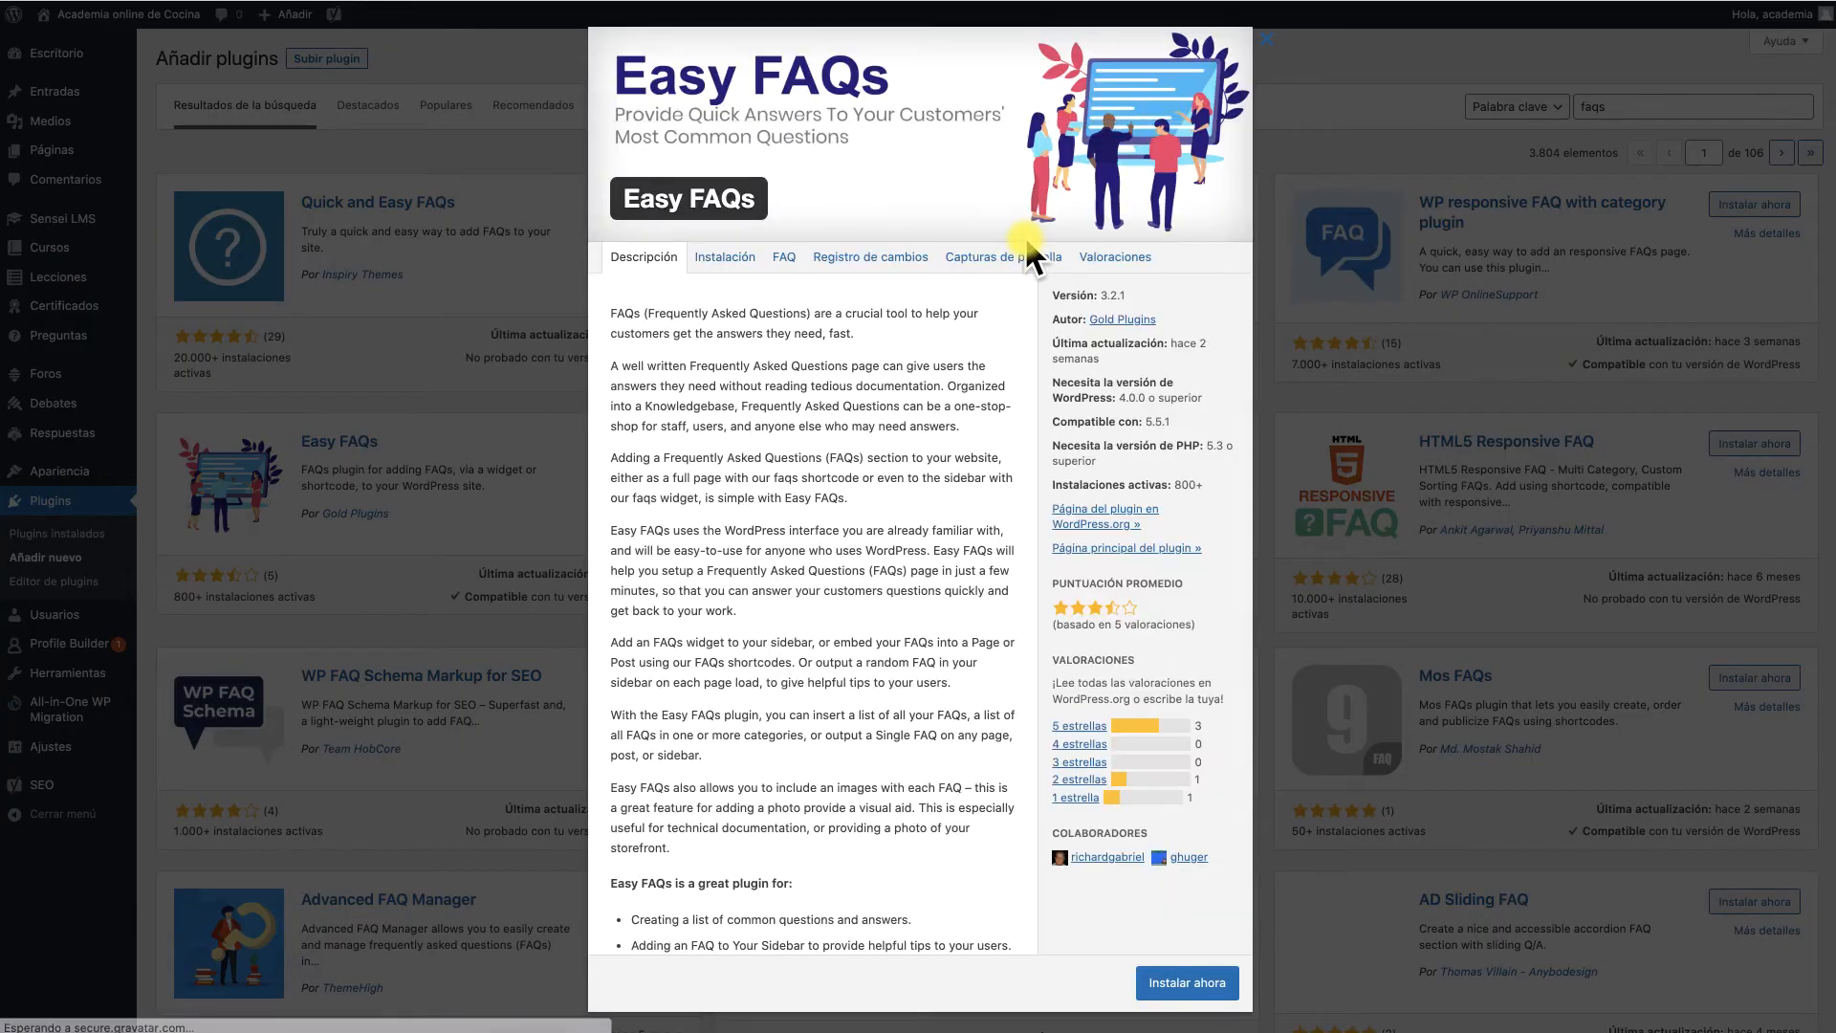
click(998, 256)
scroll(889, 457, down, 12)
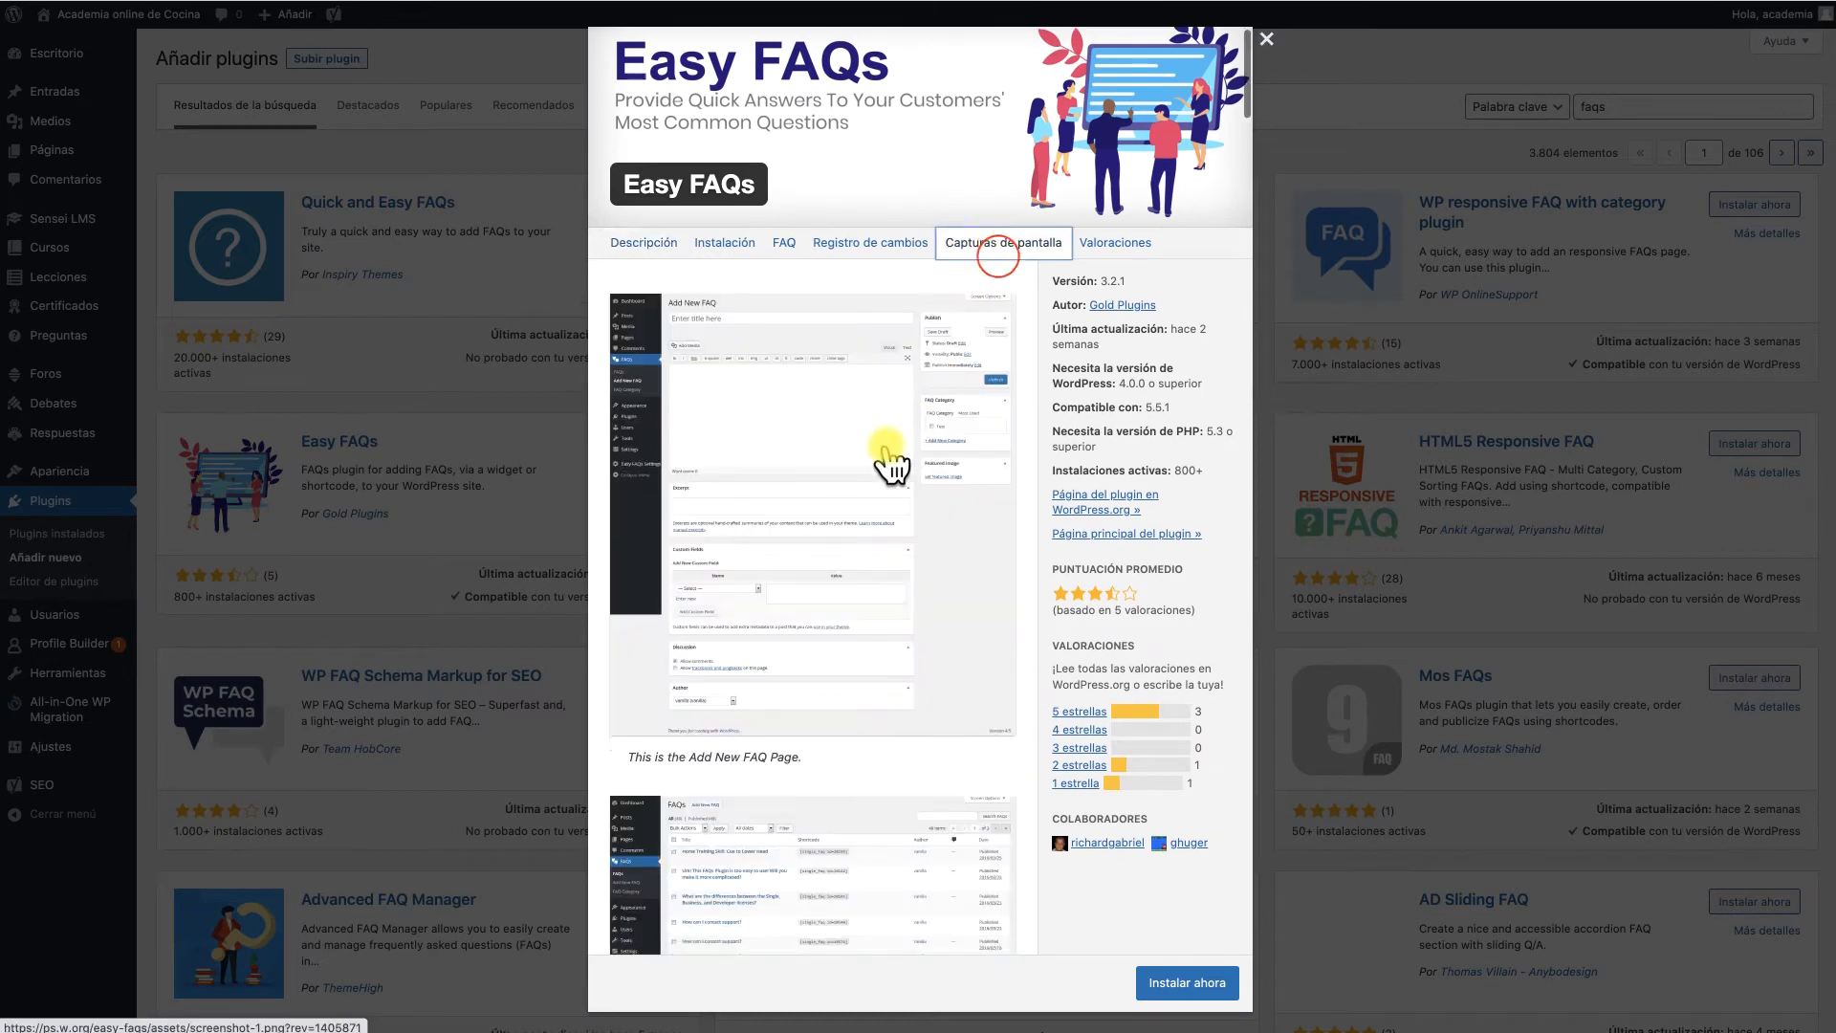
scroll(887, 462, down, 15)
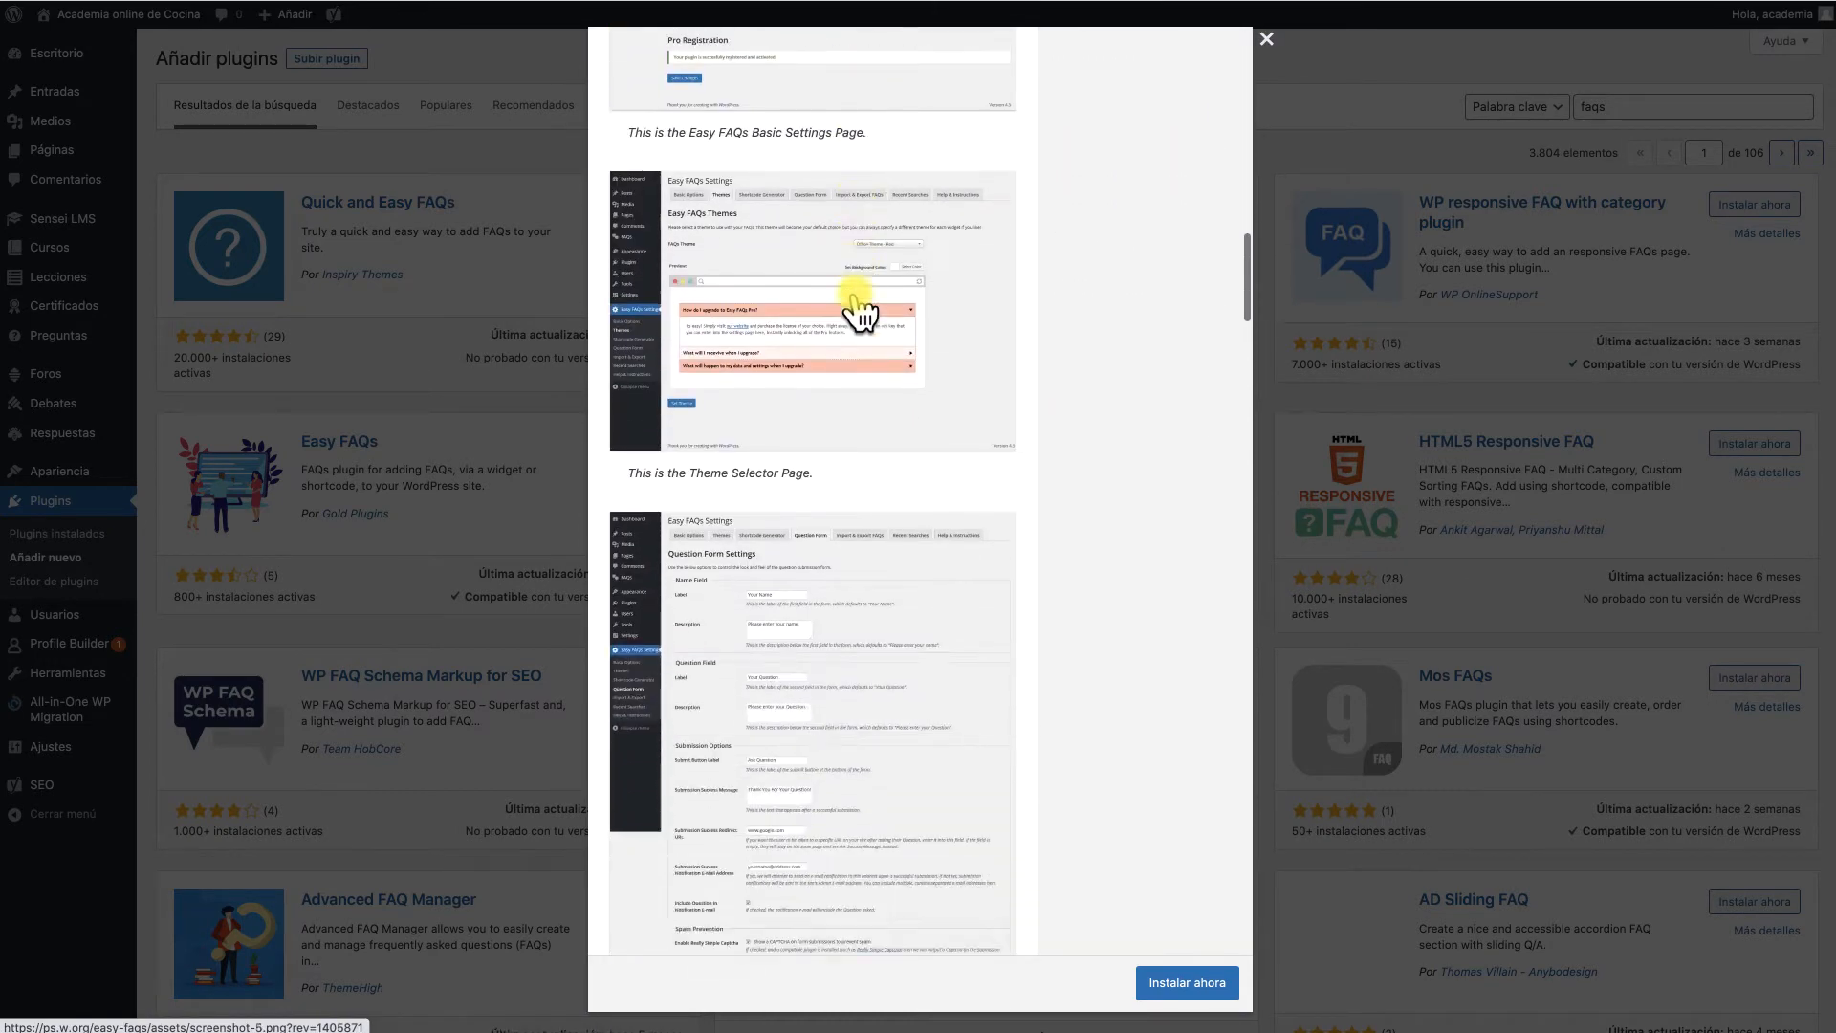
scroll(858, 309, down, 20)
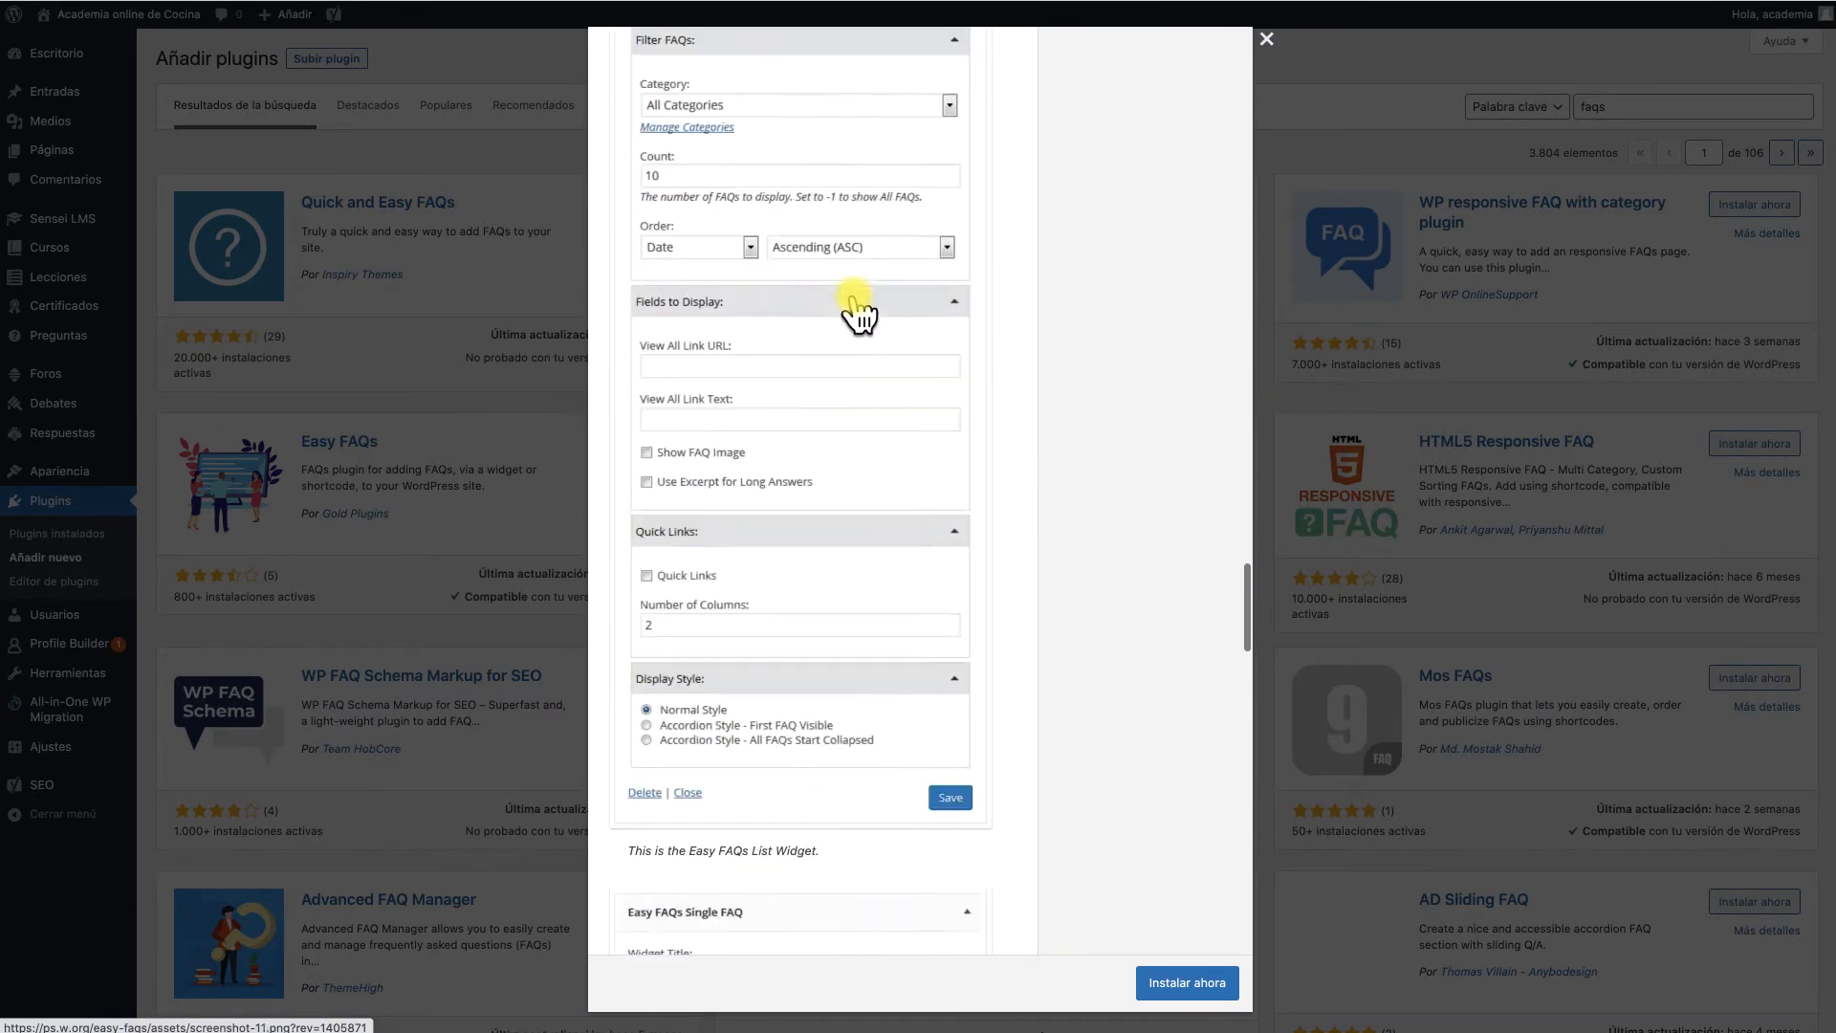
scroll(857, 310, down, 20)
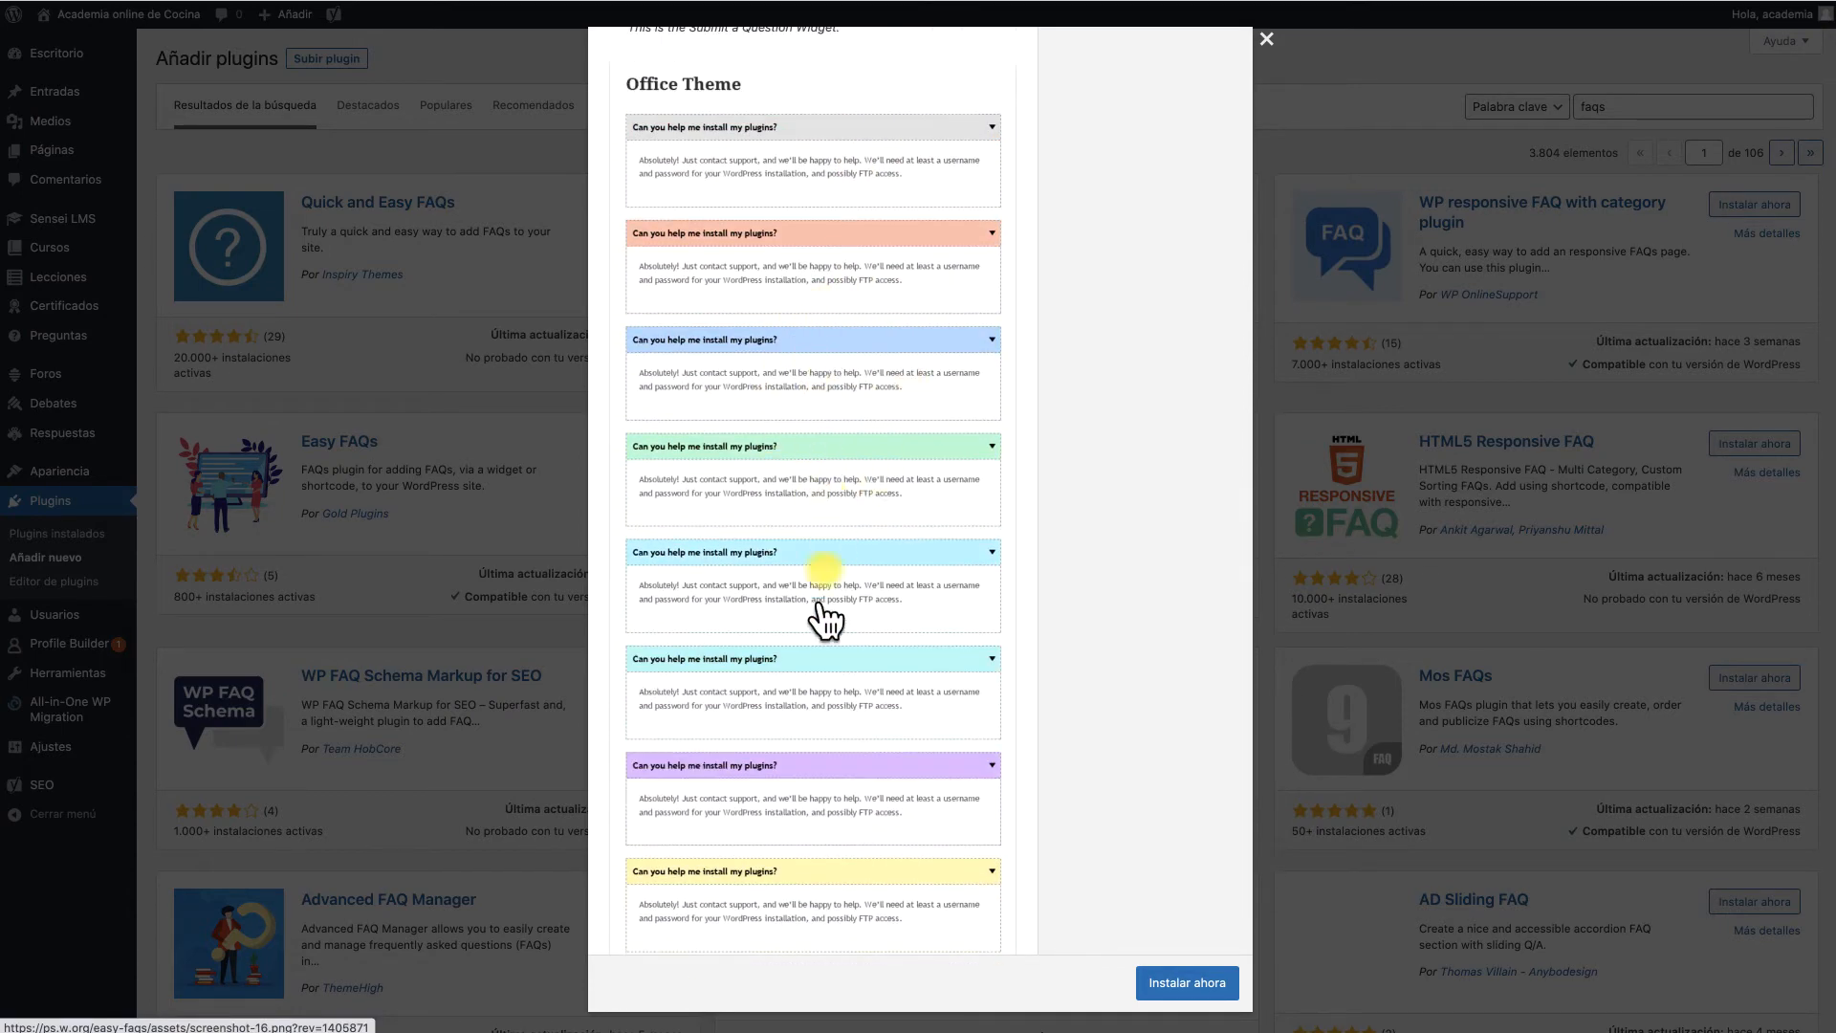
scroll(865, 327, down, 2)
key(Escape)
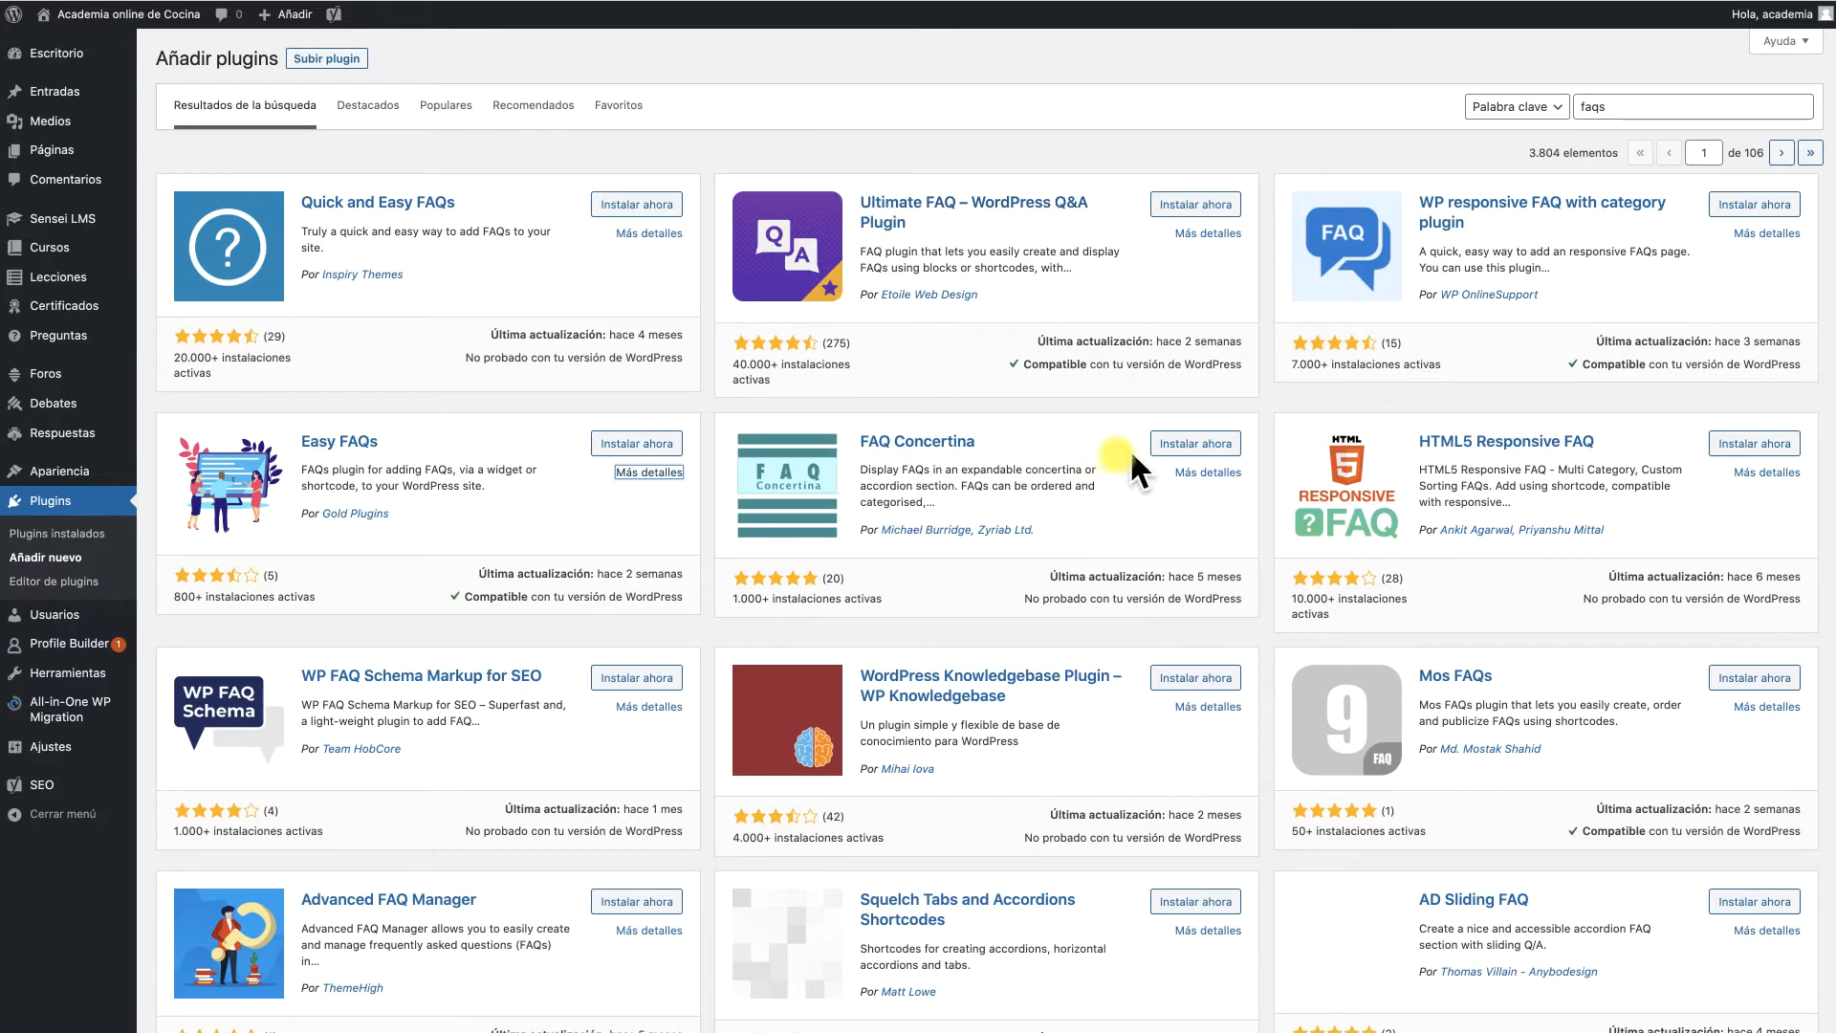
- Install and activate the FAQ Concertina plugin, and go to its FAQs settings page
click(1195, 446)
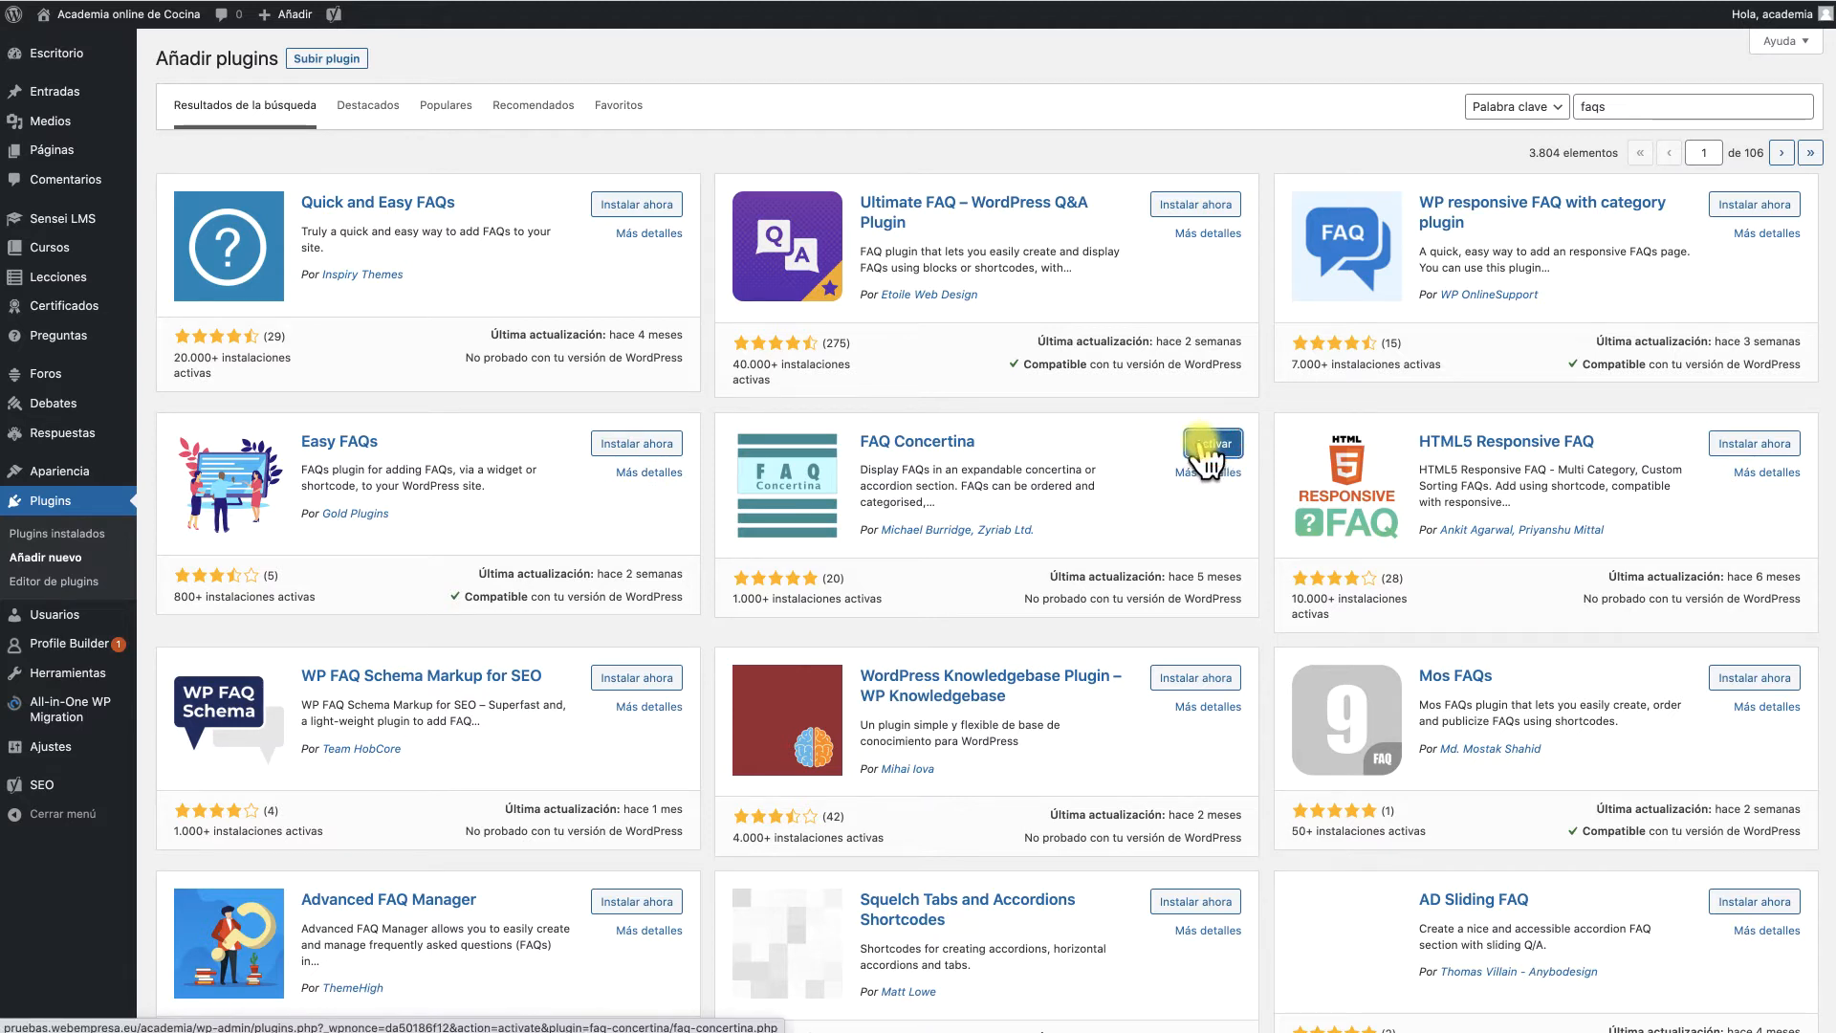
click(1208, 446)
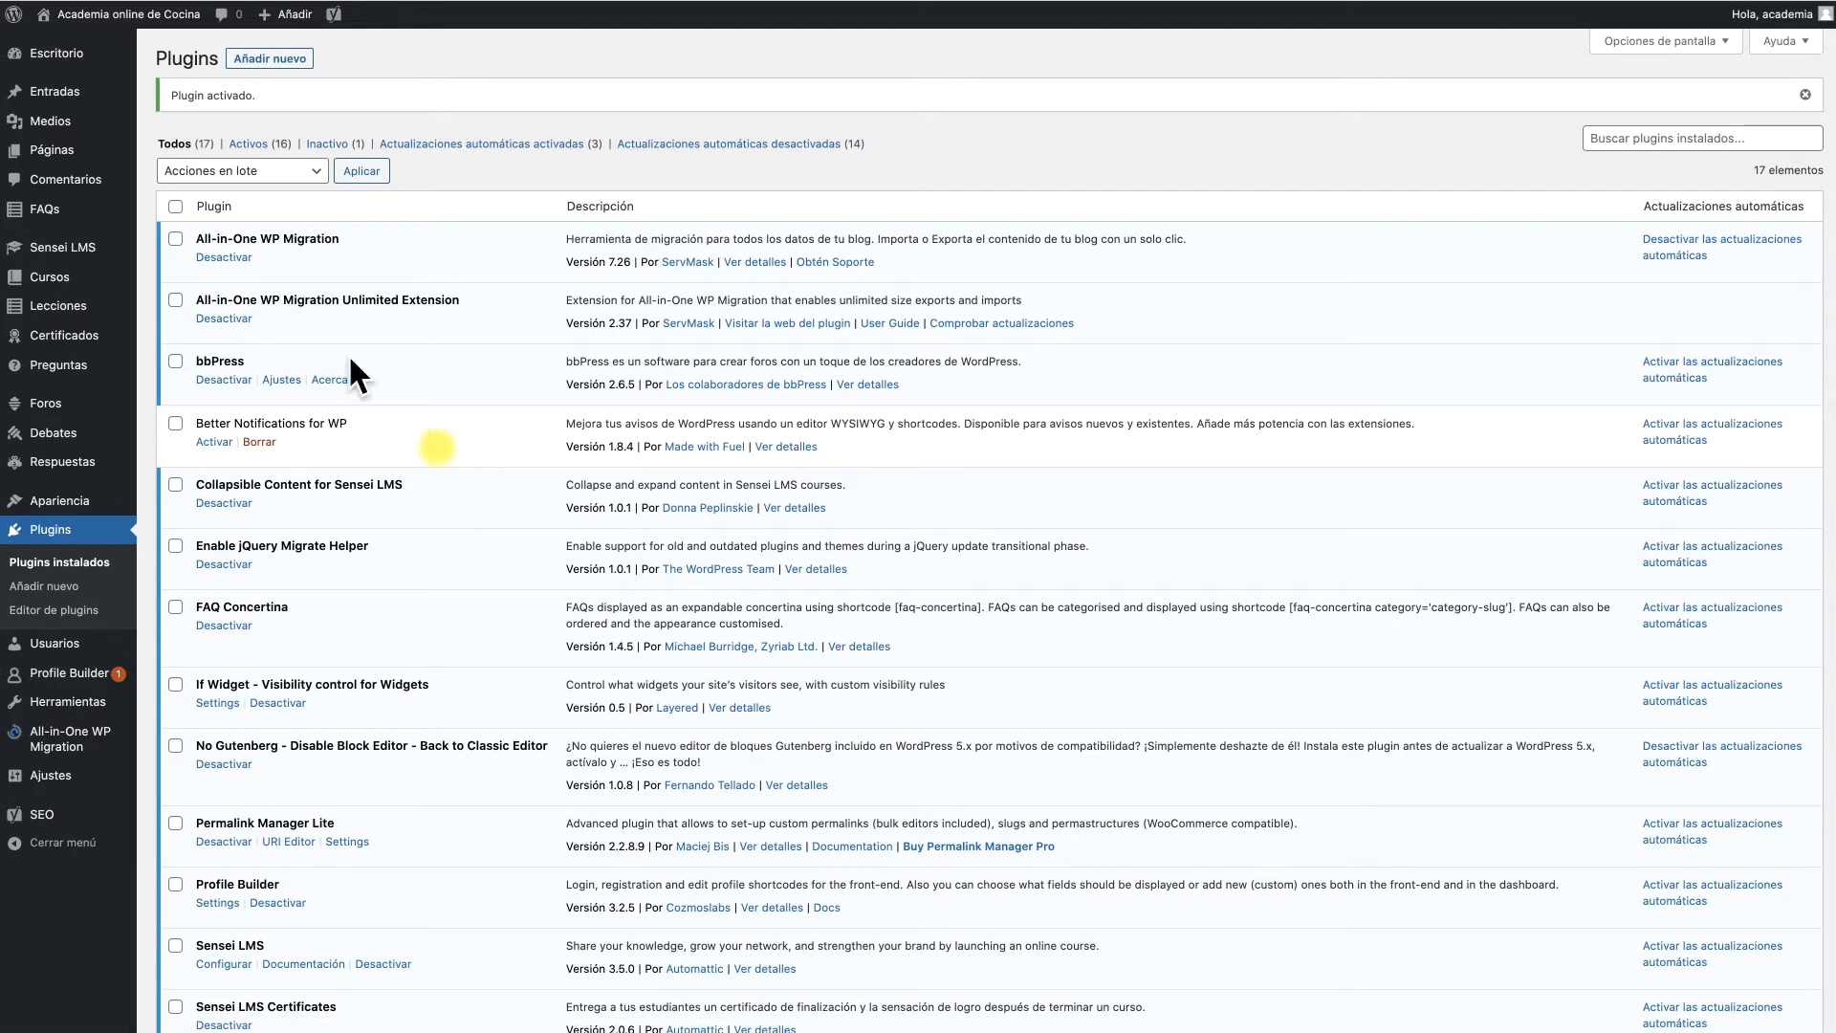
mouse_move(24, 222)
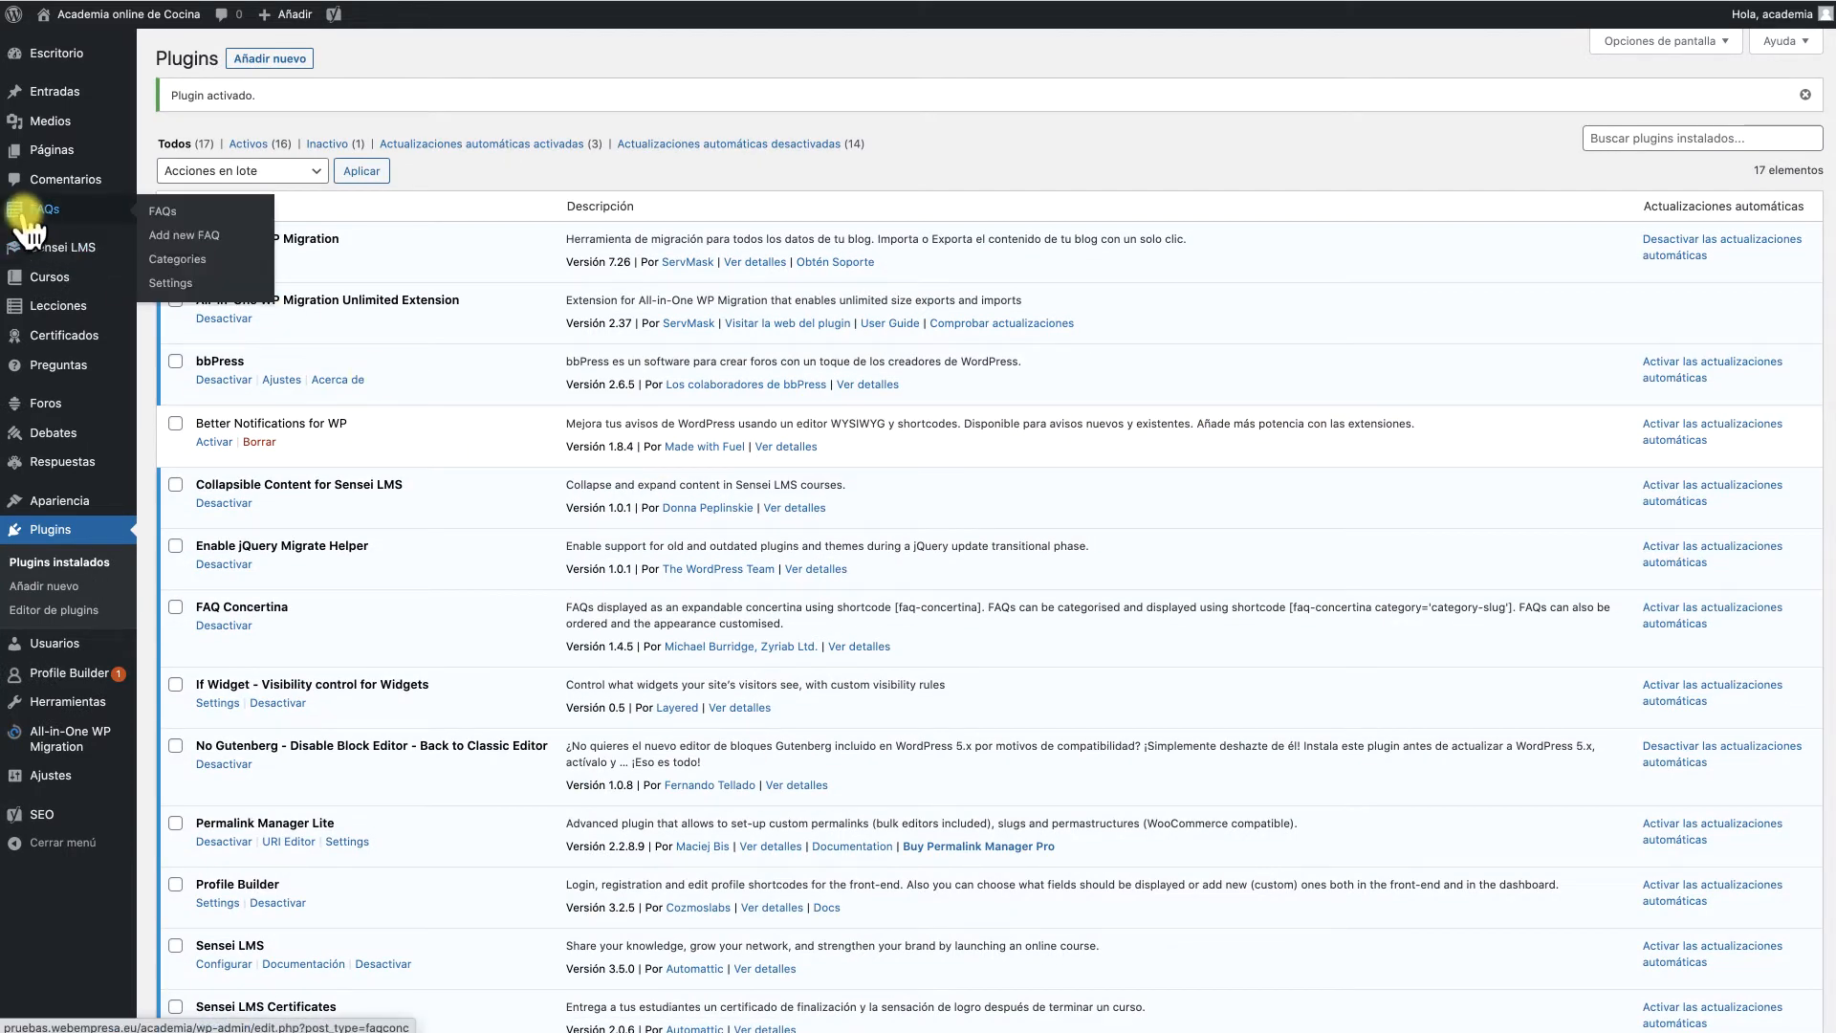
click(182, 284)
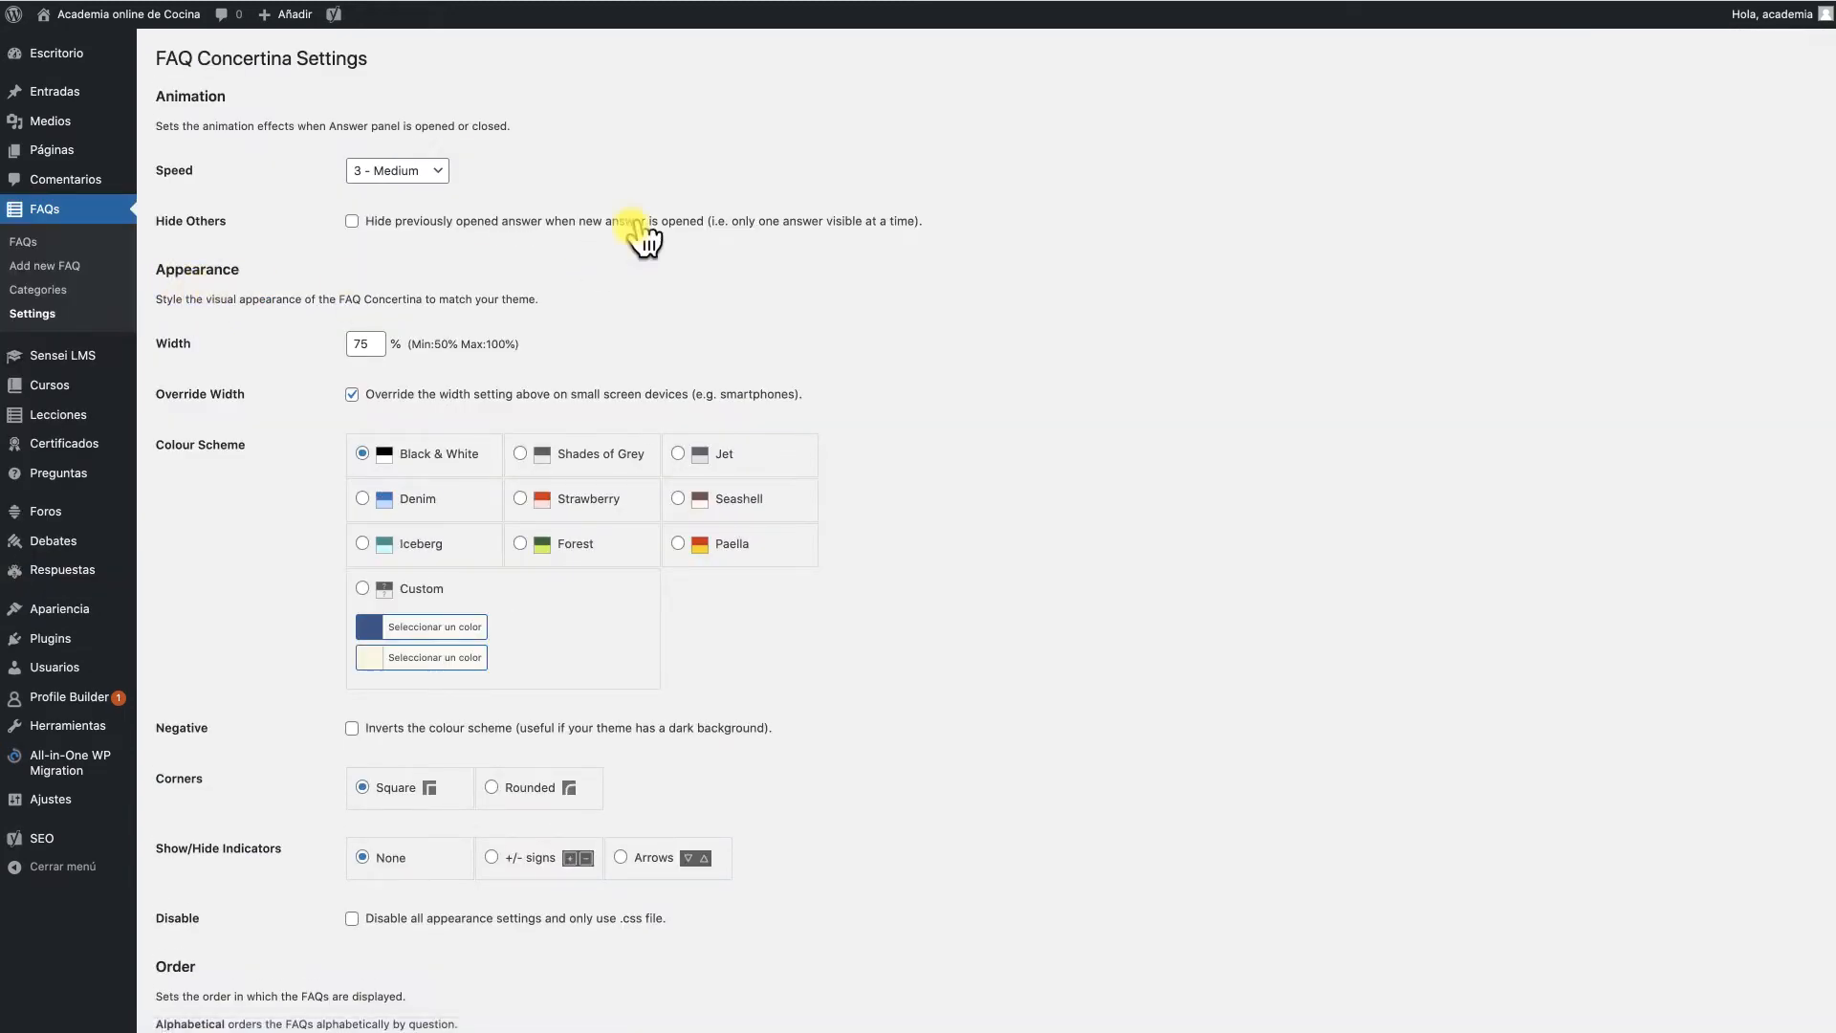
- Review the animation speed options and choose 3 - Medium
click(397, 176)
click(412, 182)
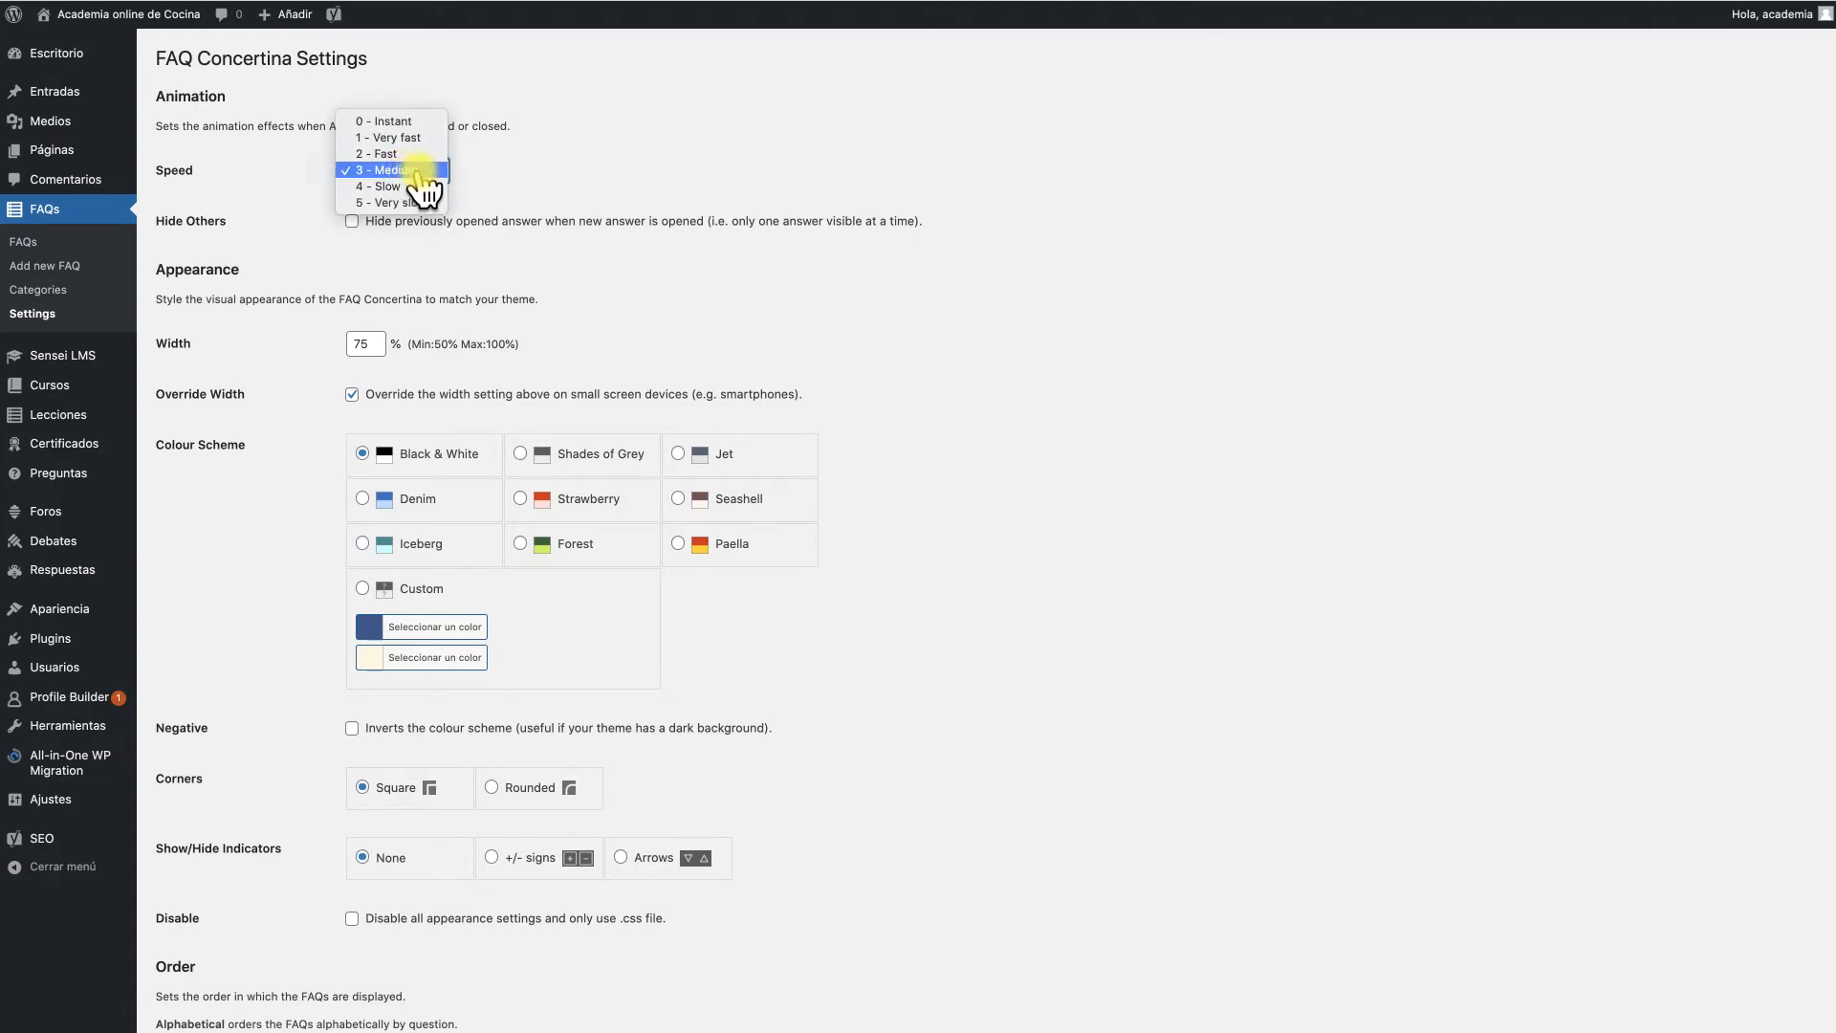
click(425, 170)
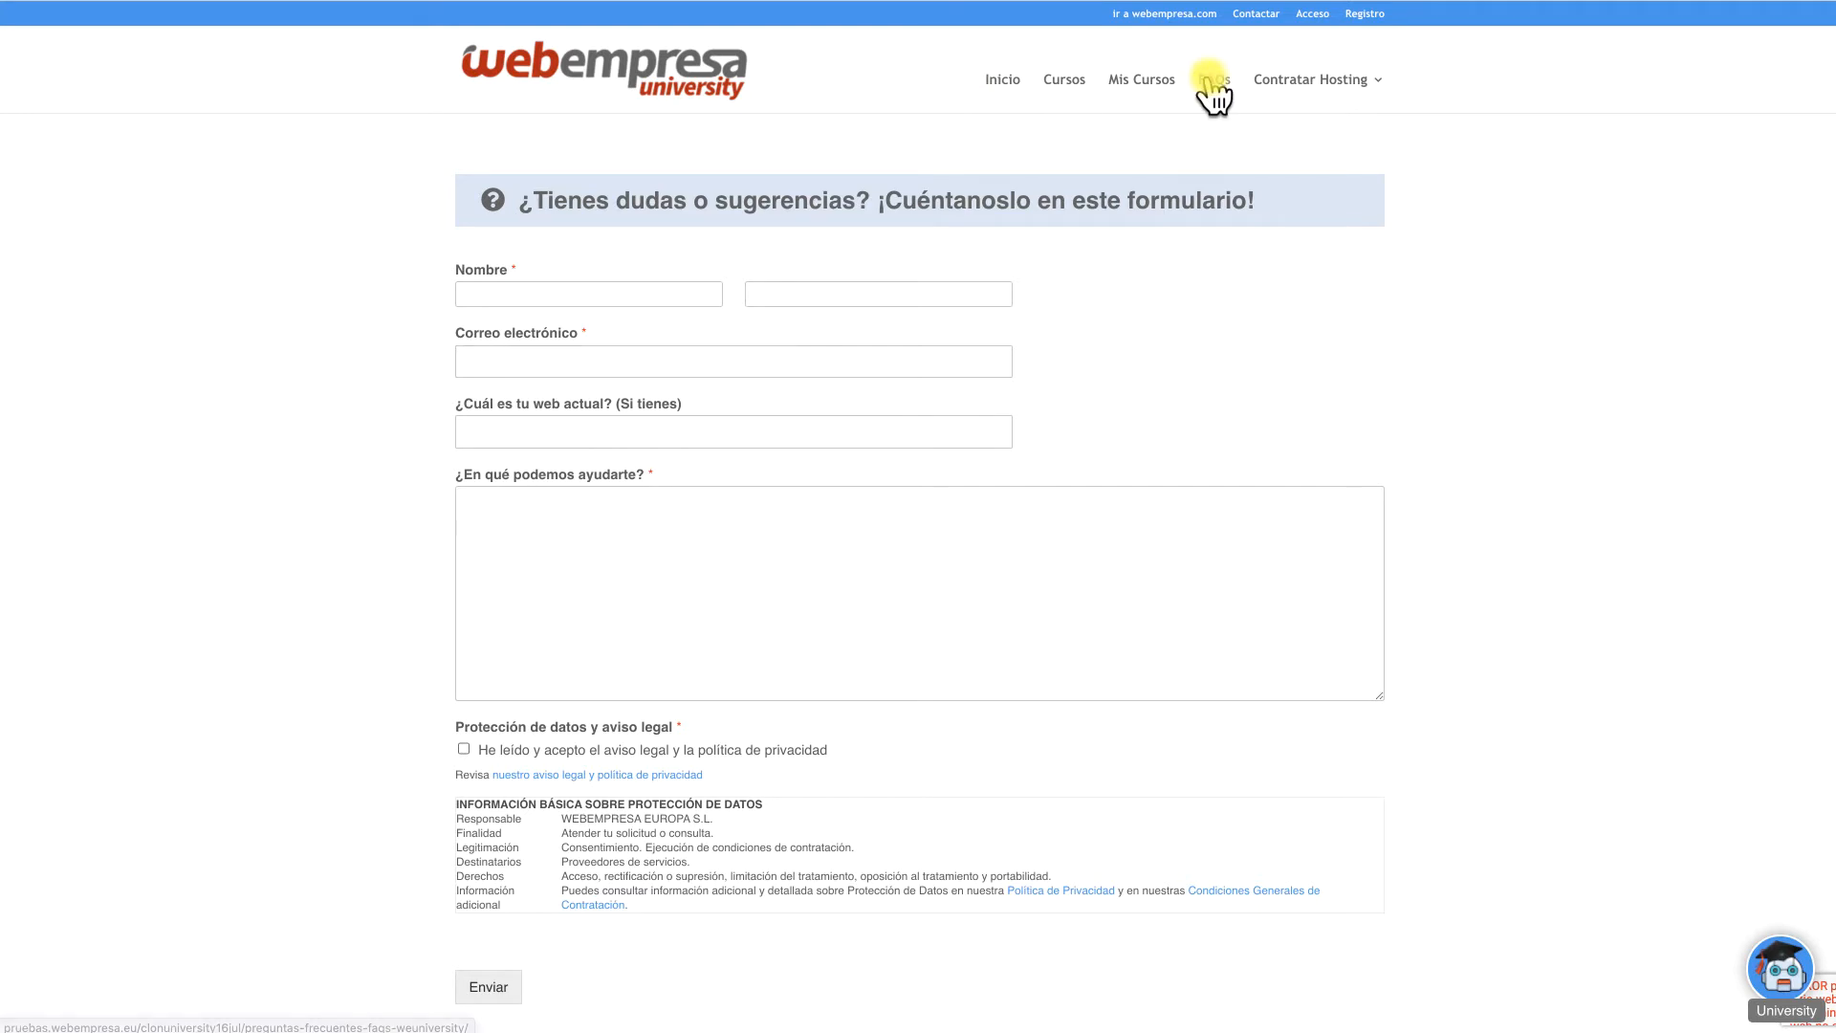
- On the Webempresa University site, go to the FAQs page and expand the answers on course registration and forgotten passwords
click(1211, 82)
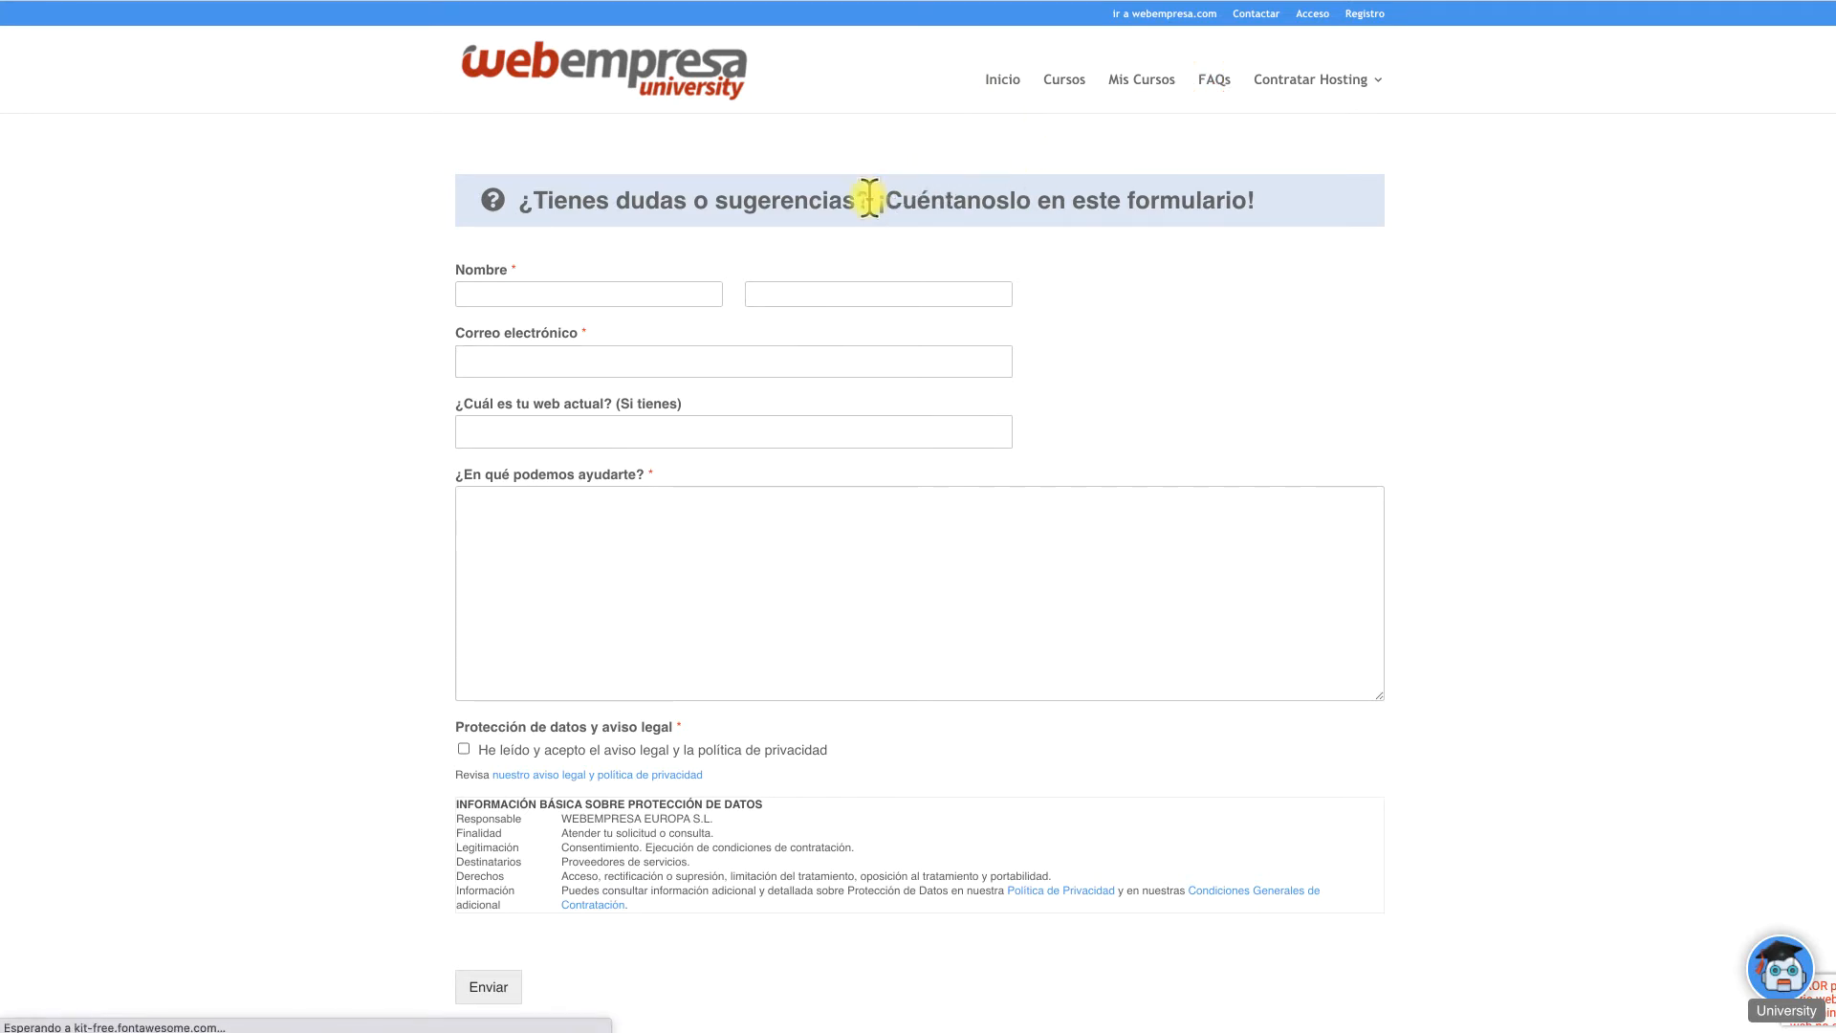
scroll(869, 198, down, 3)
scroll(869, 198, down, 3)
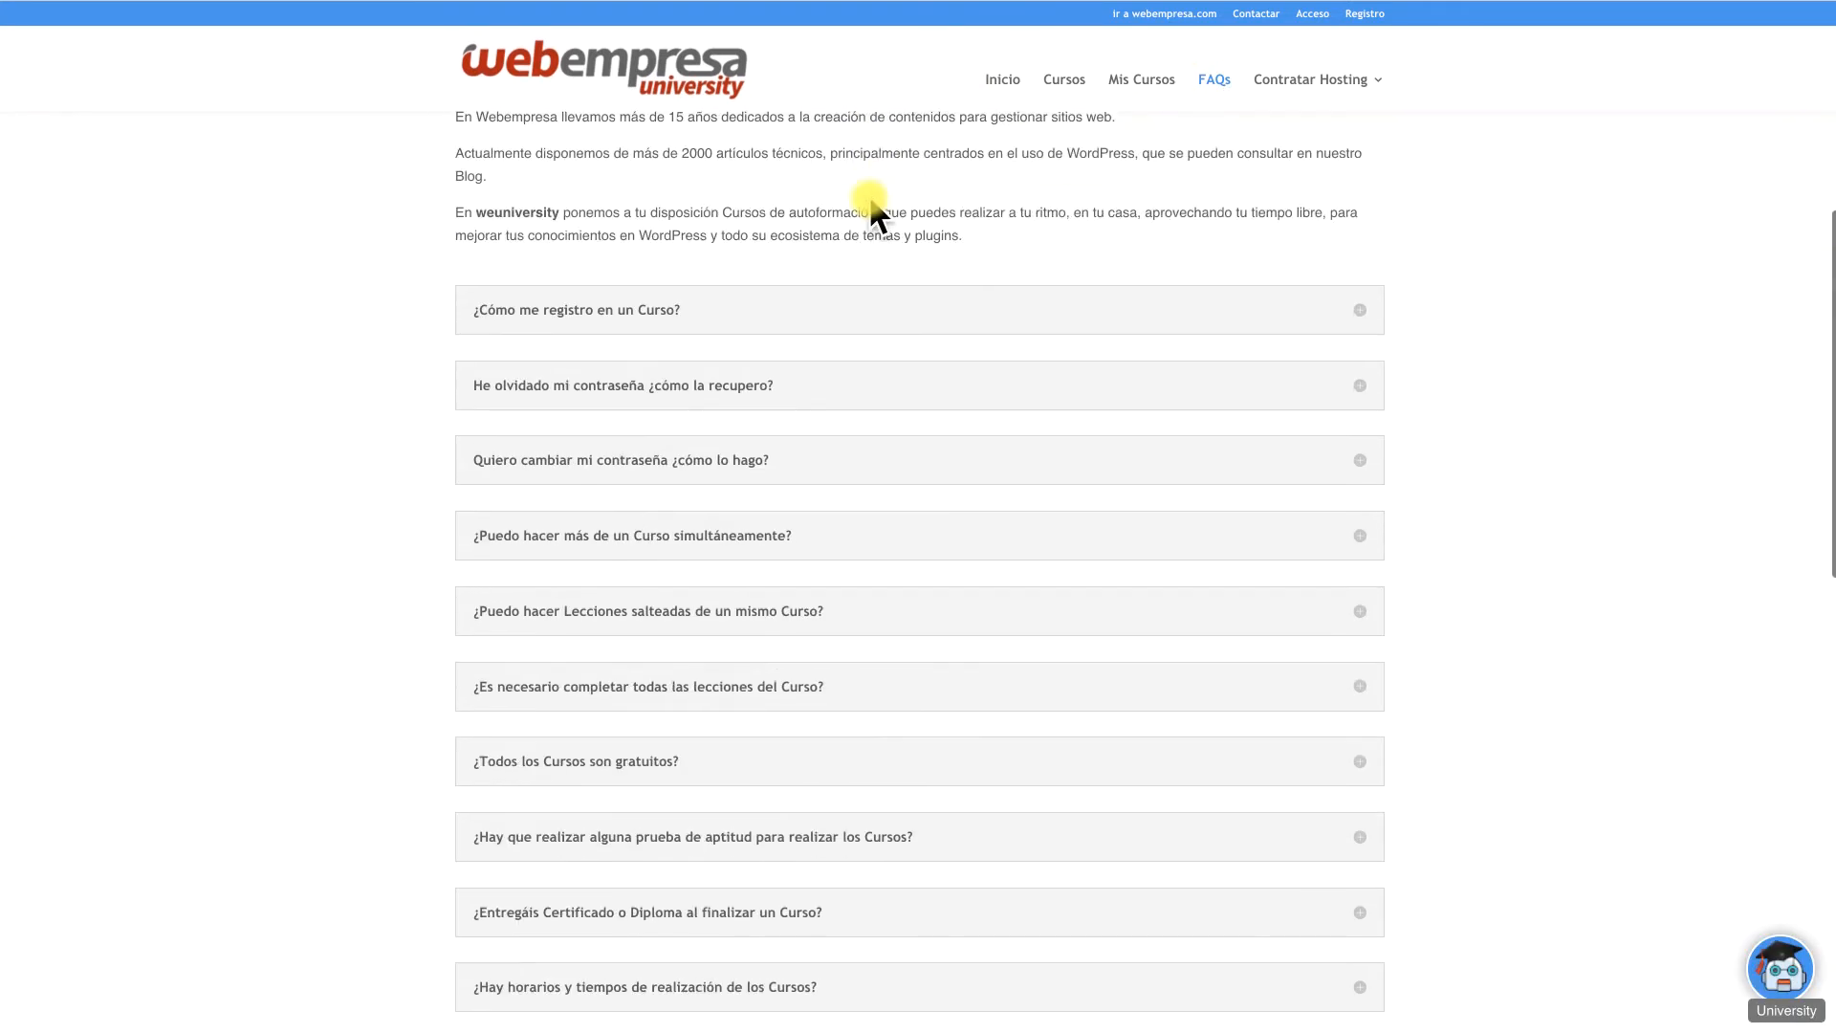
click(1093, 310)
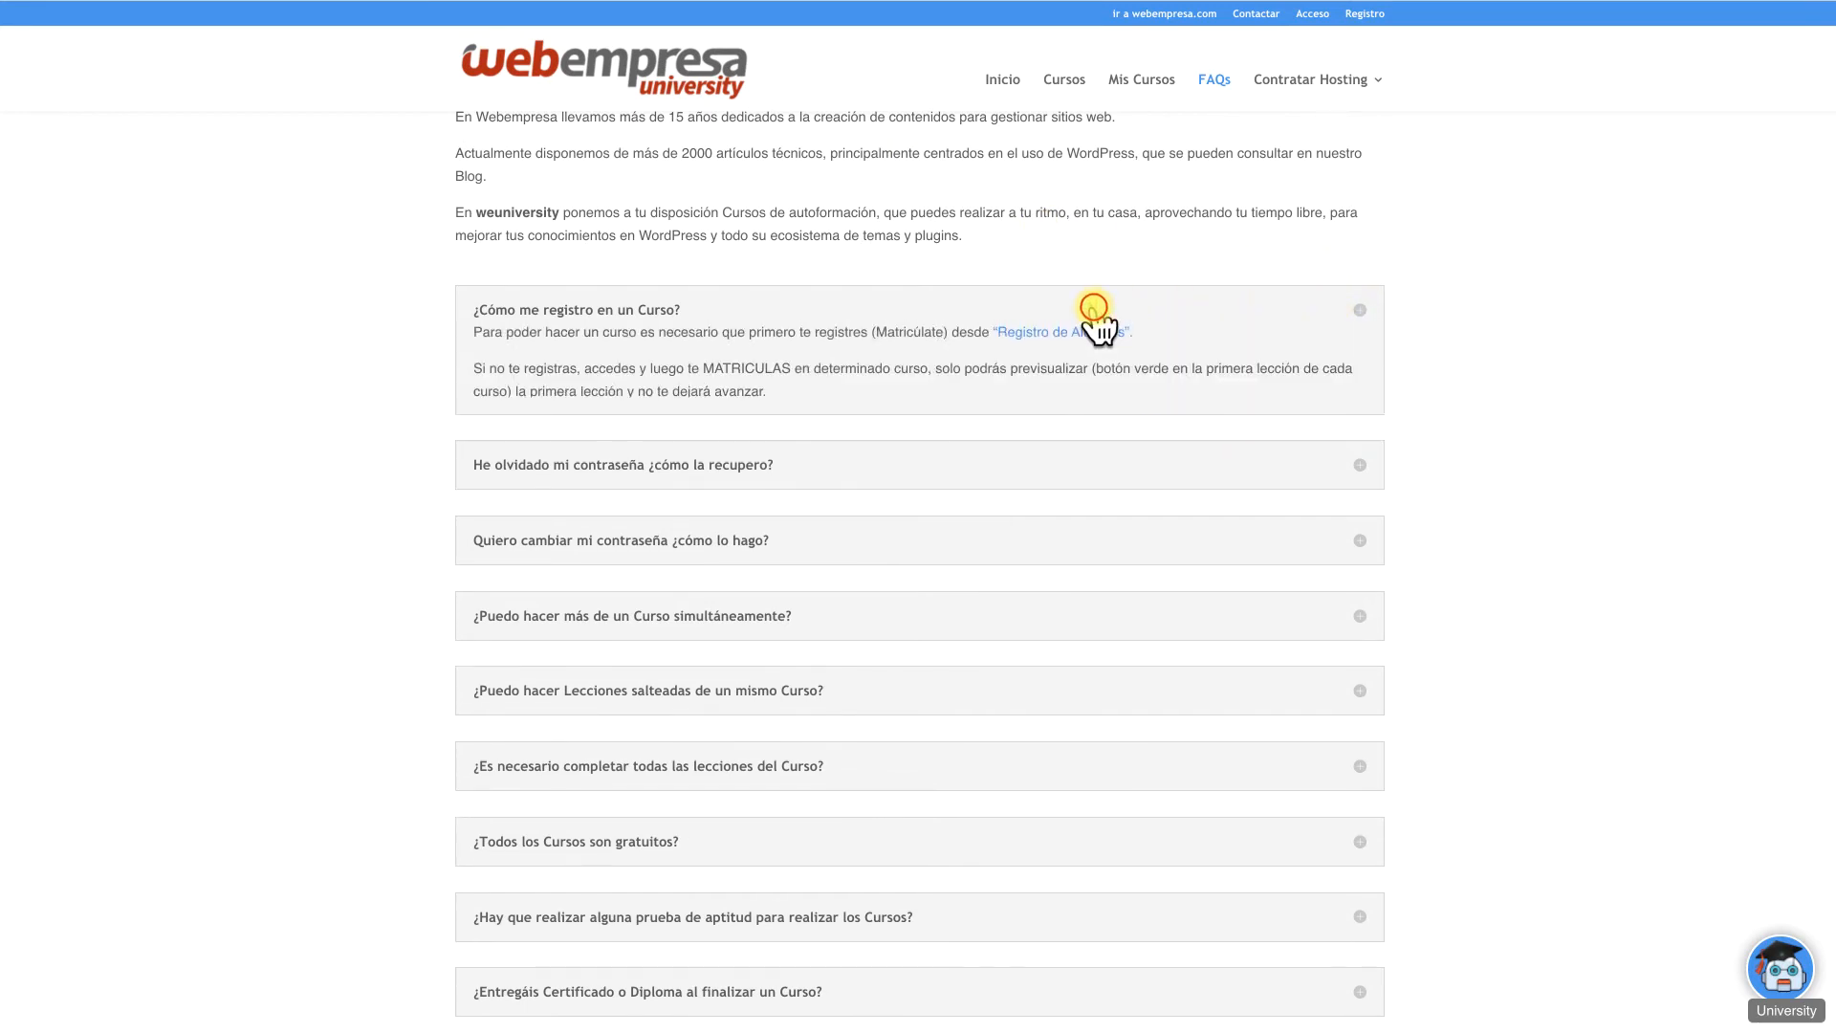
click(926, 771)
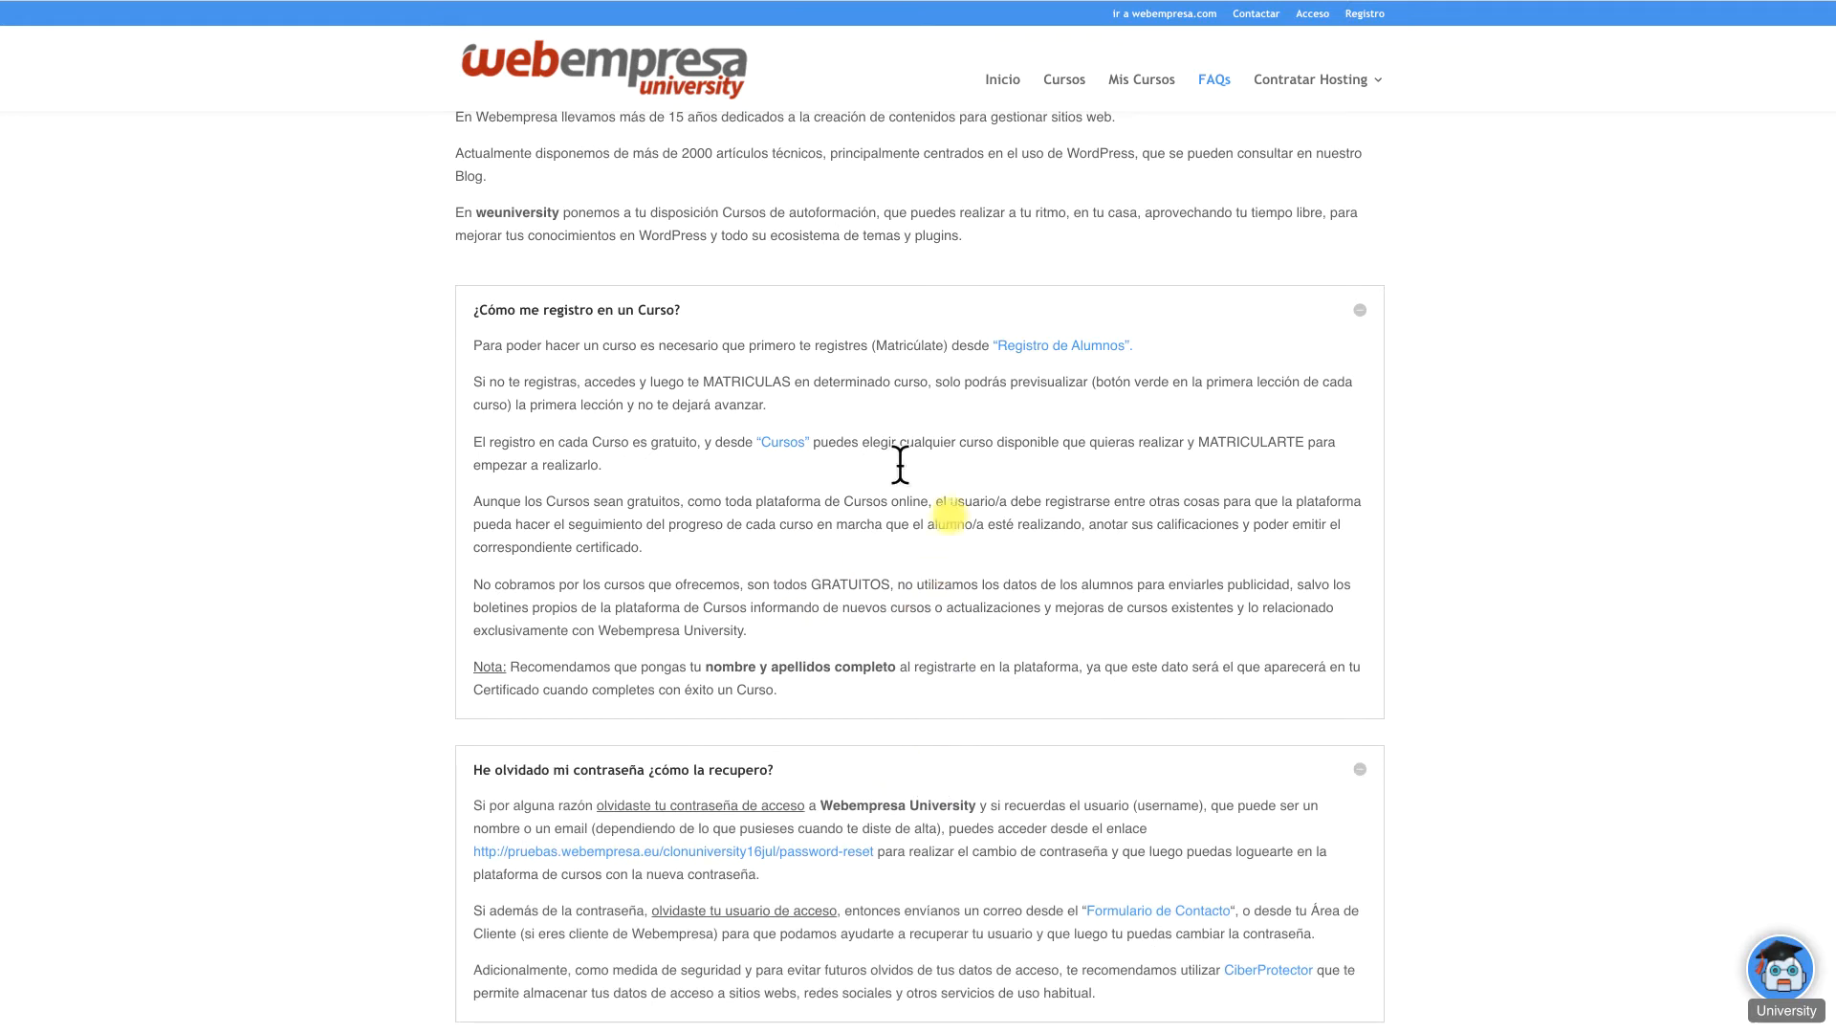
- Expand the answers on changing the password, taking several courses simultaneously and free courses, and look over the list
scroll(848, 478, down, 6)
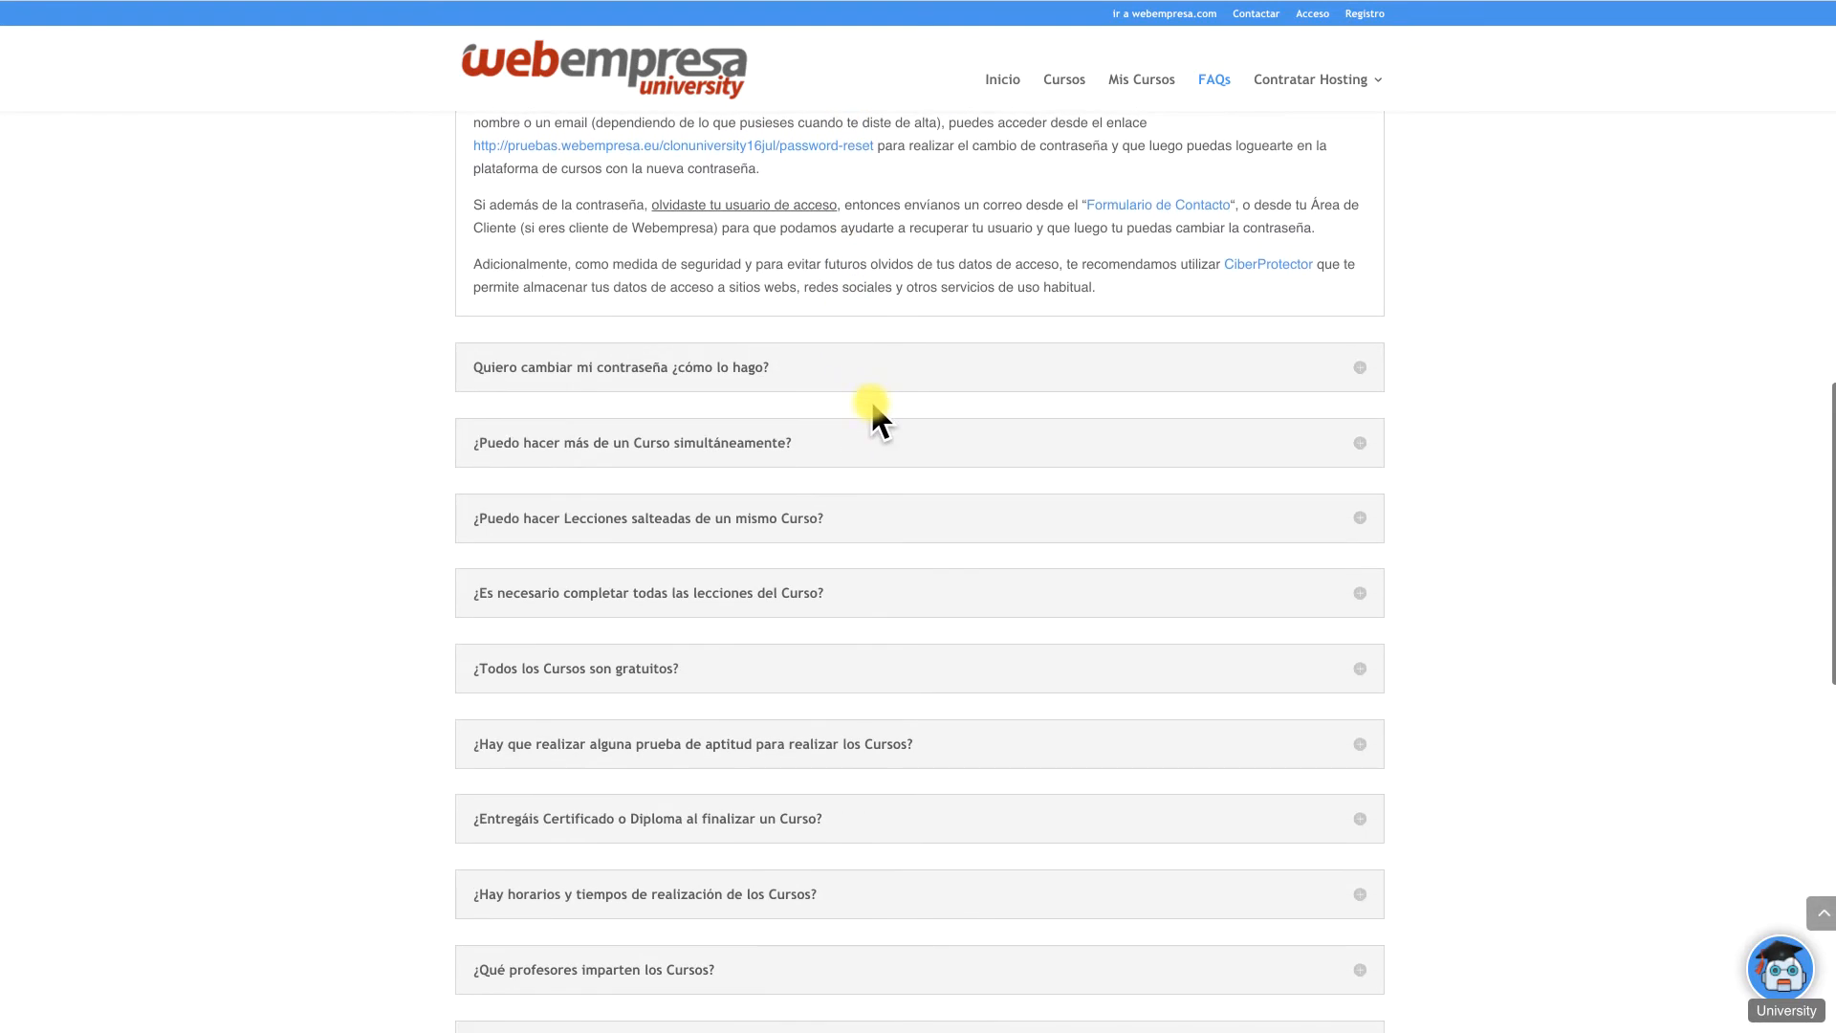
click(873, 380)
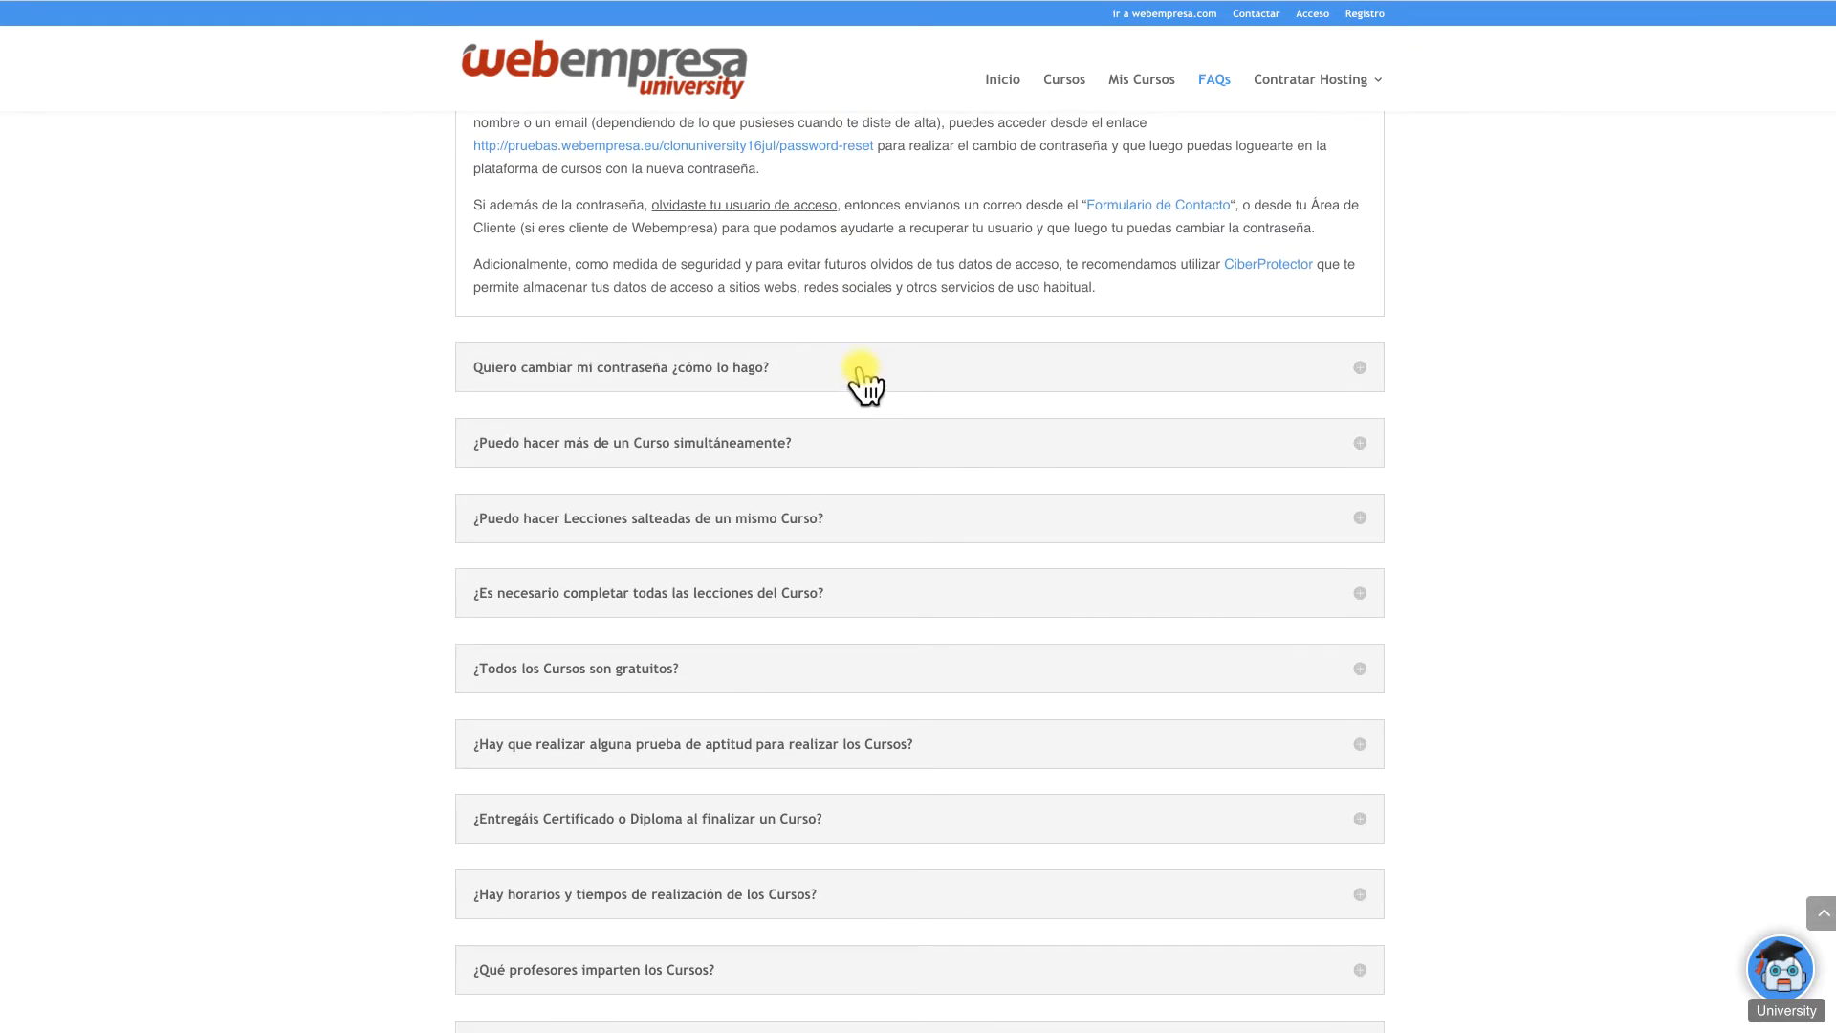
click(878, 703)
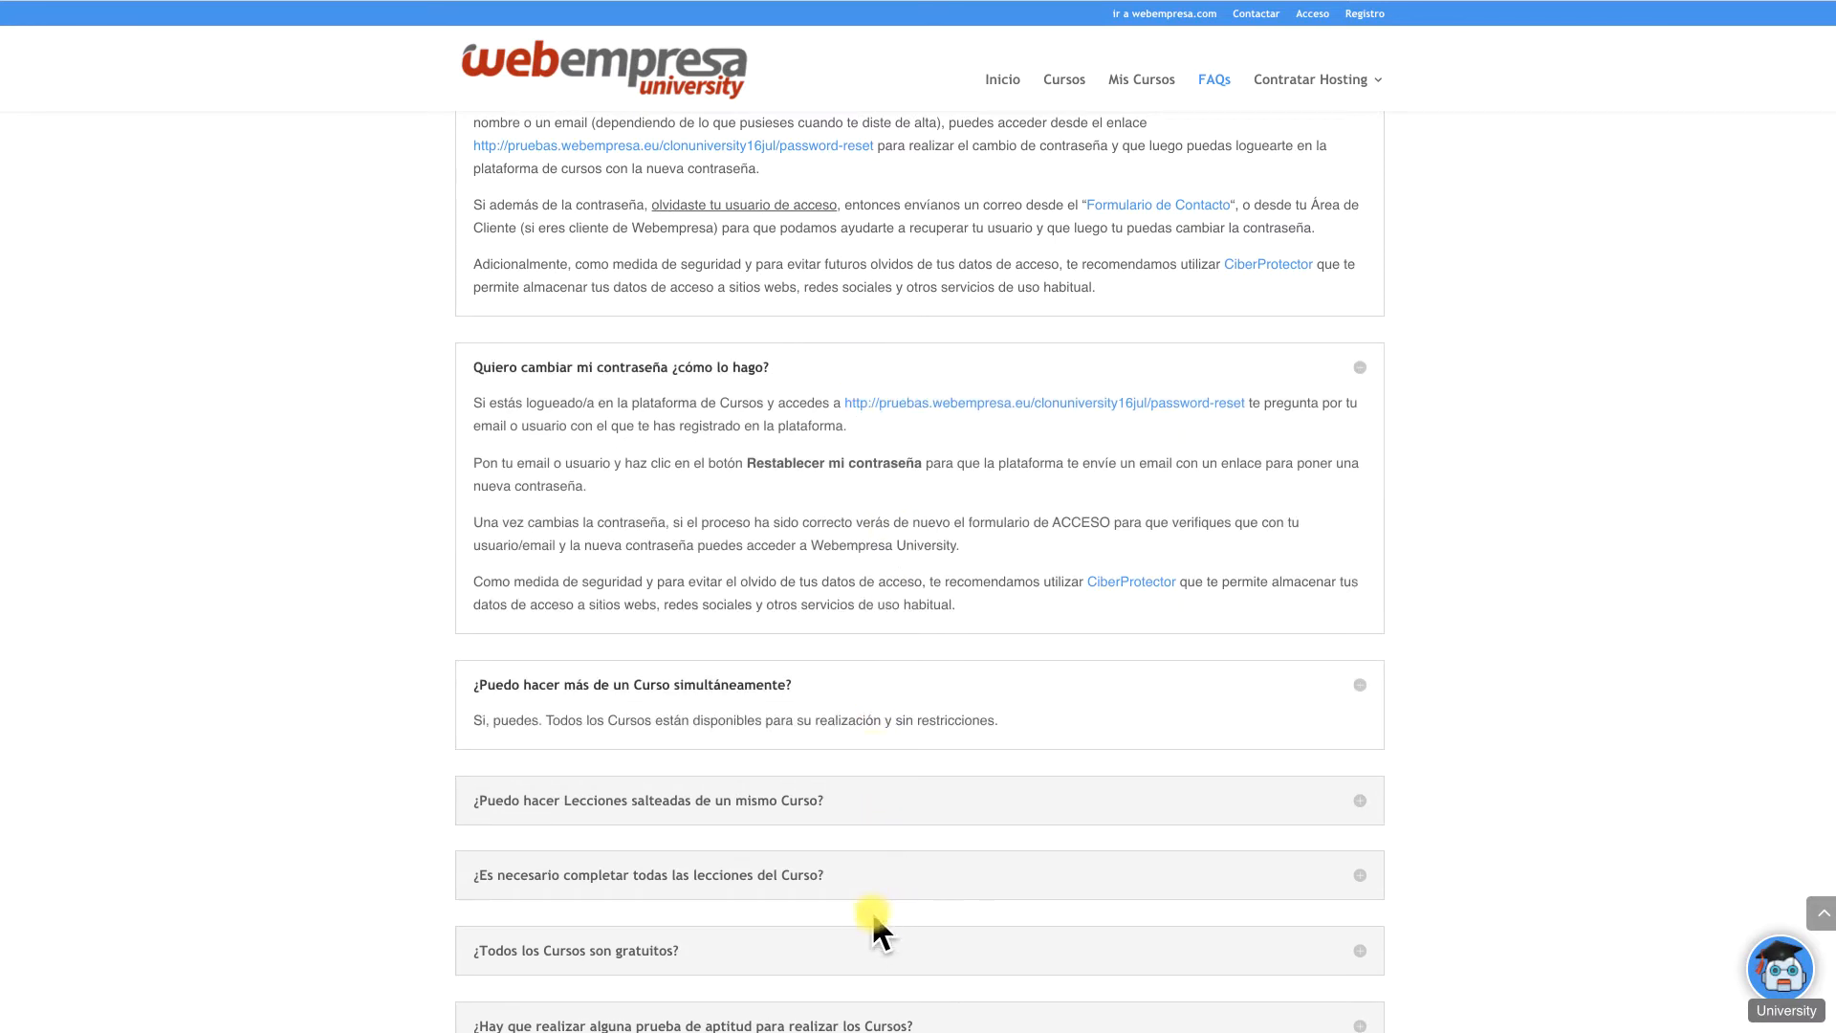
click(865, 949)
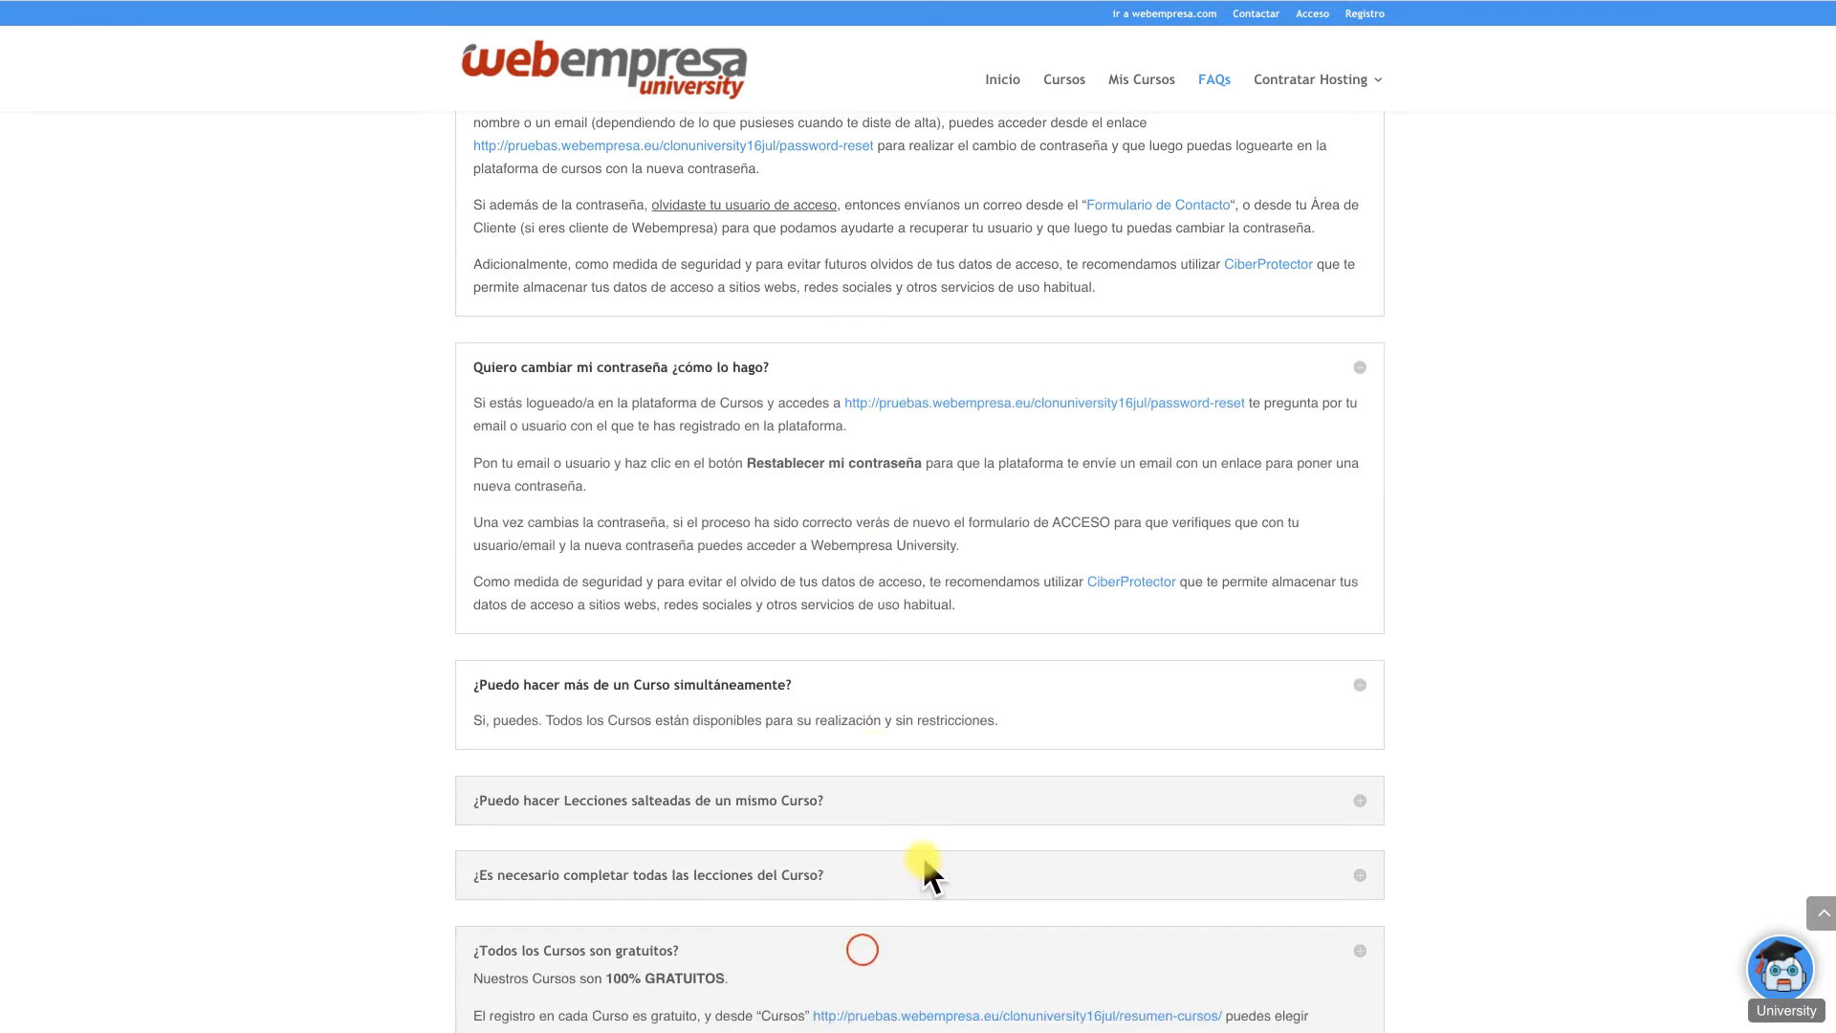
scroll(927, 870, down, 3)
scroll(927, 872, down, 5)
scroll(927, 872, up, 20)
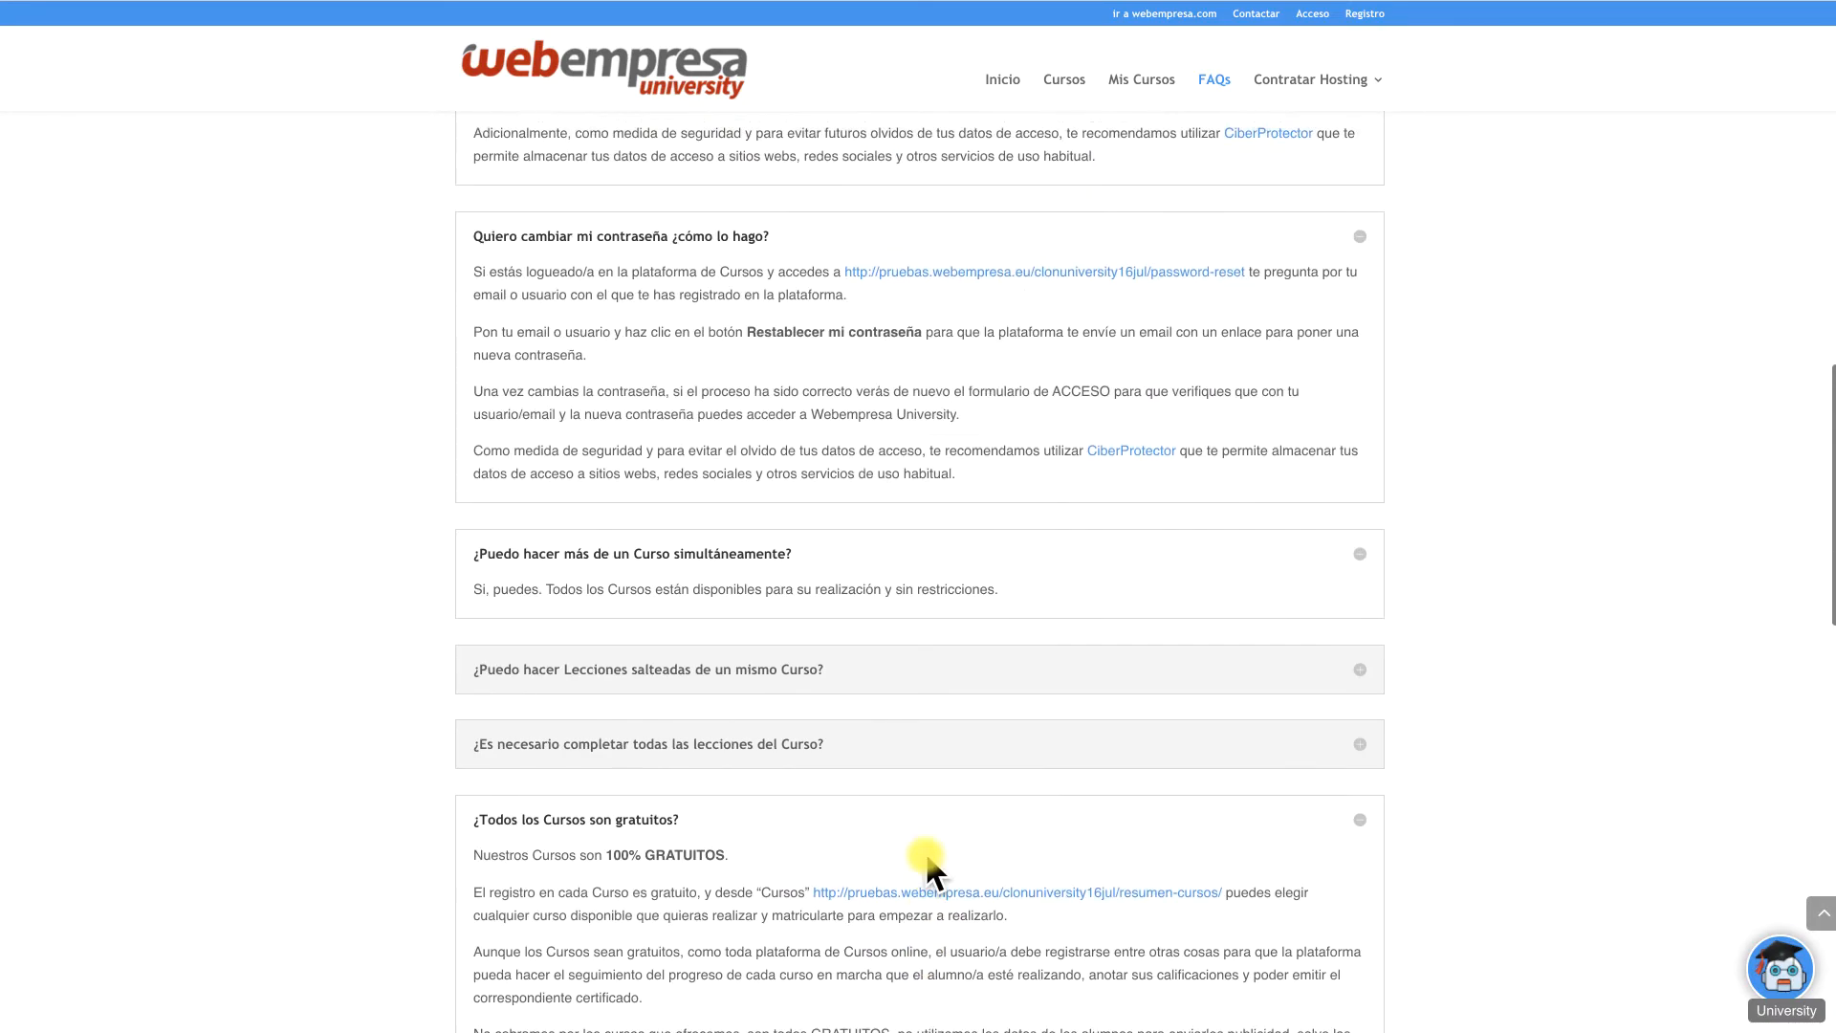
scroll(925, 851, down, 6)
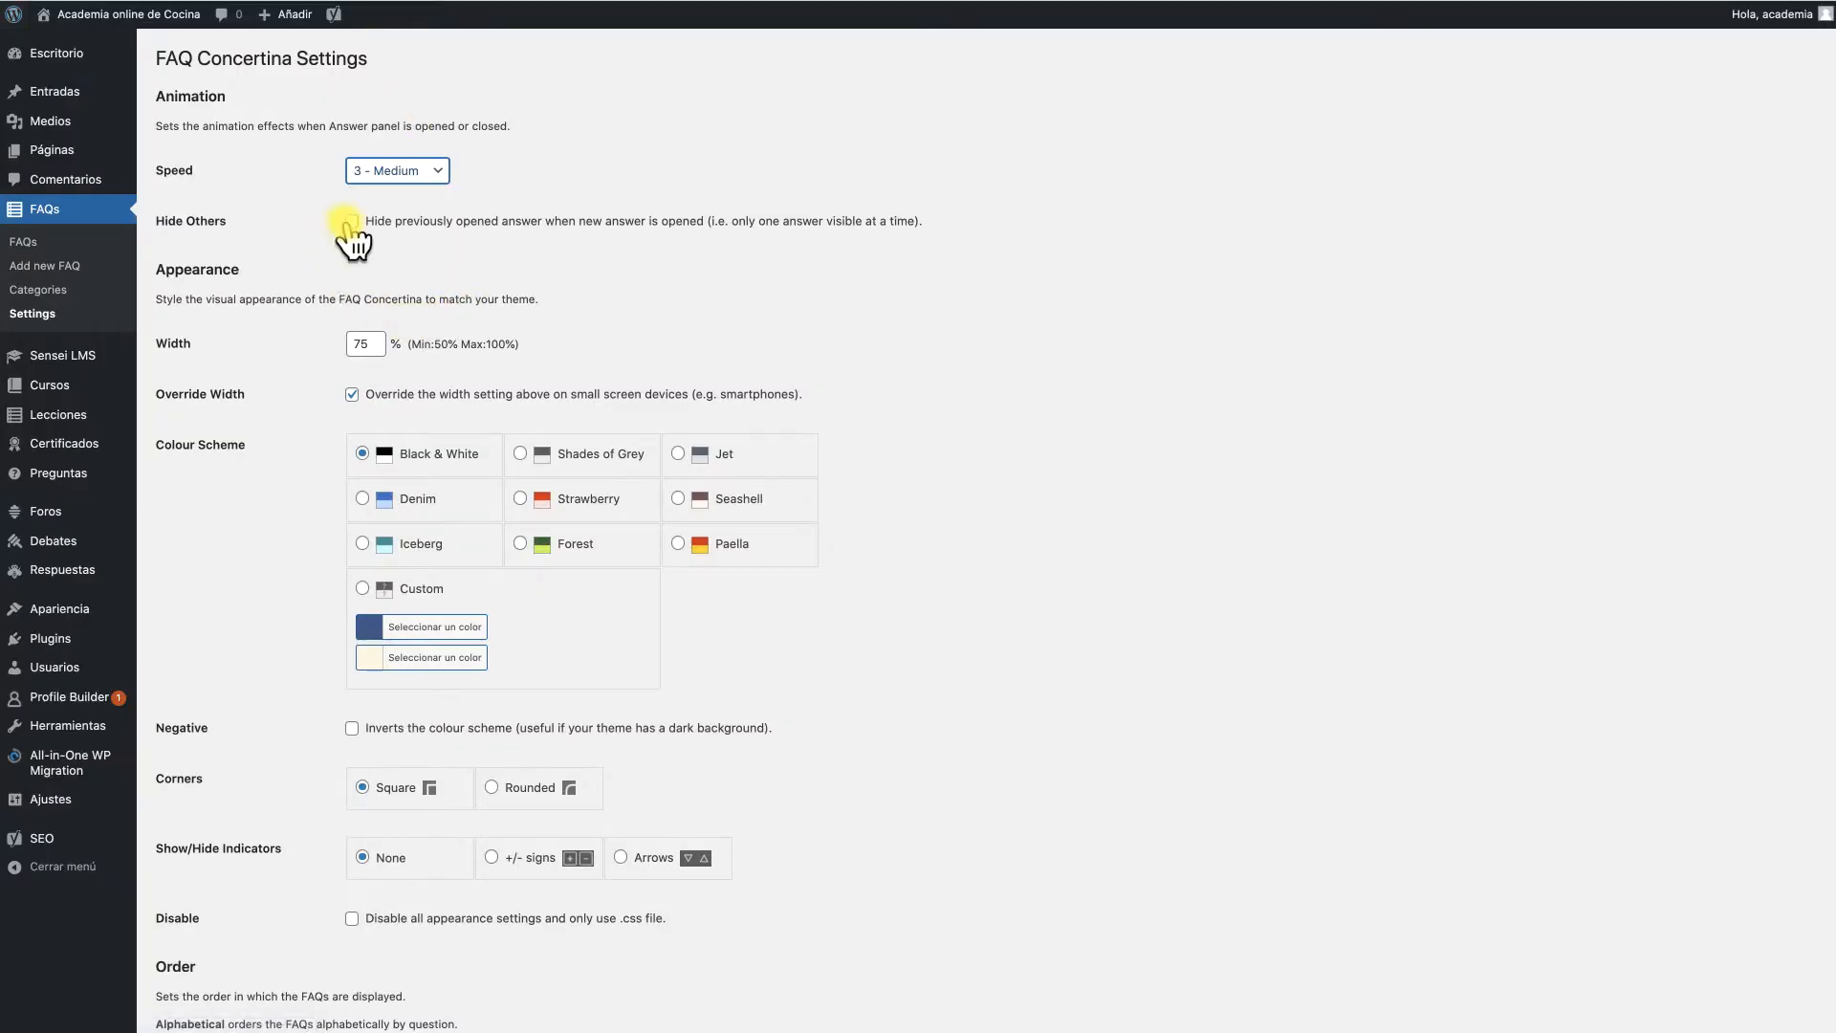
- In the FAQ Concertina settings, enable hiding previously opened answers and set the width to 95%
click(352, 222)
click(363, 343)
text(9)
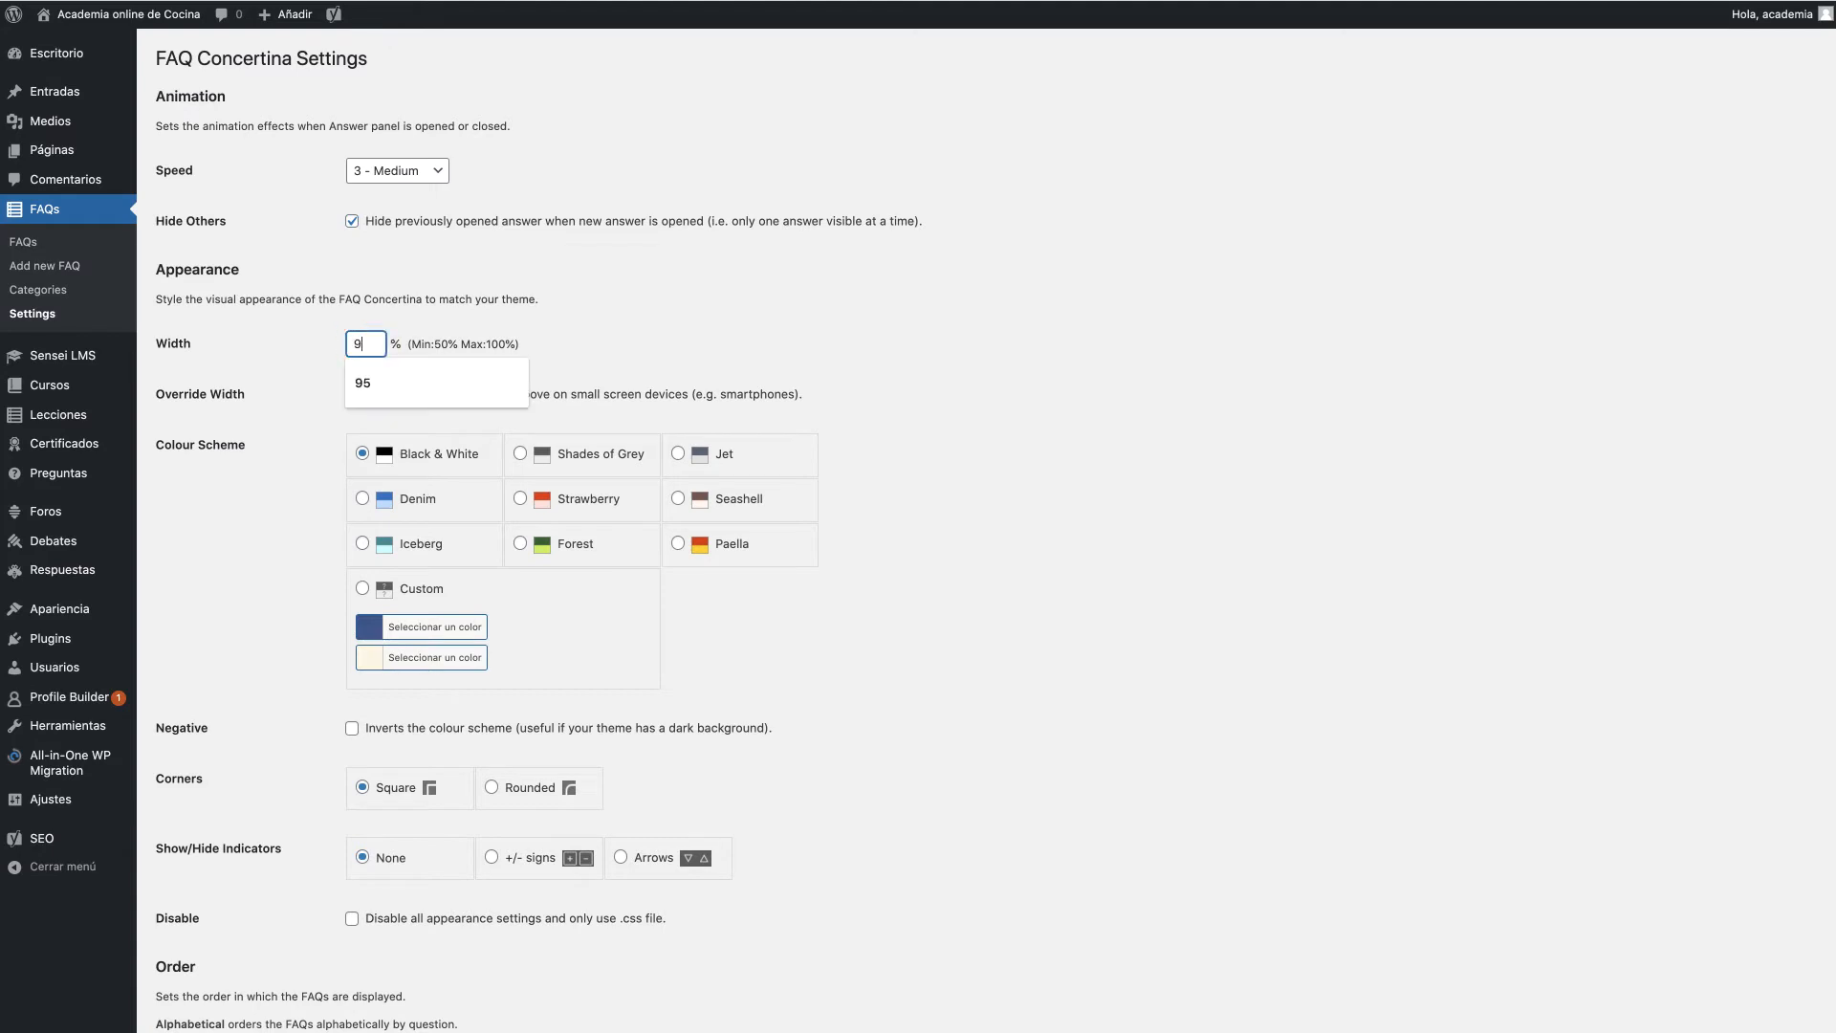
text(5)
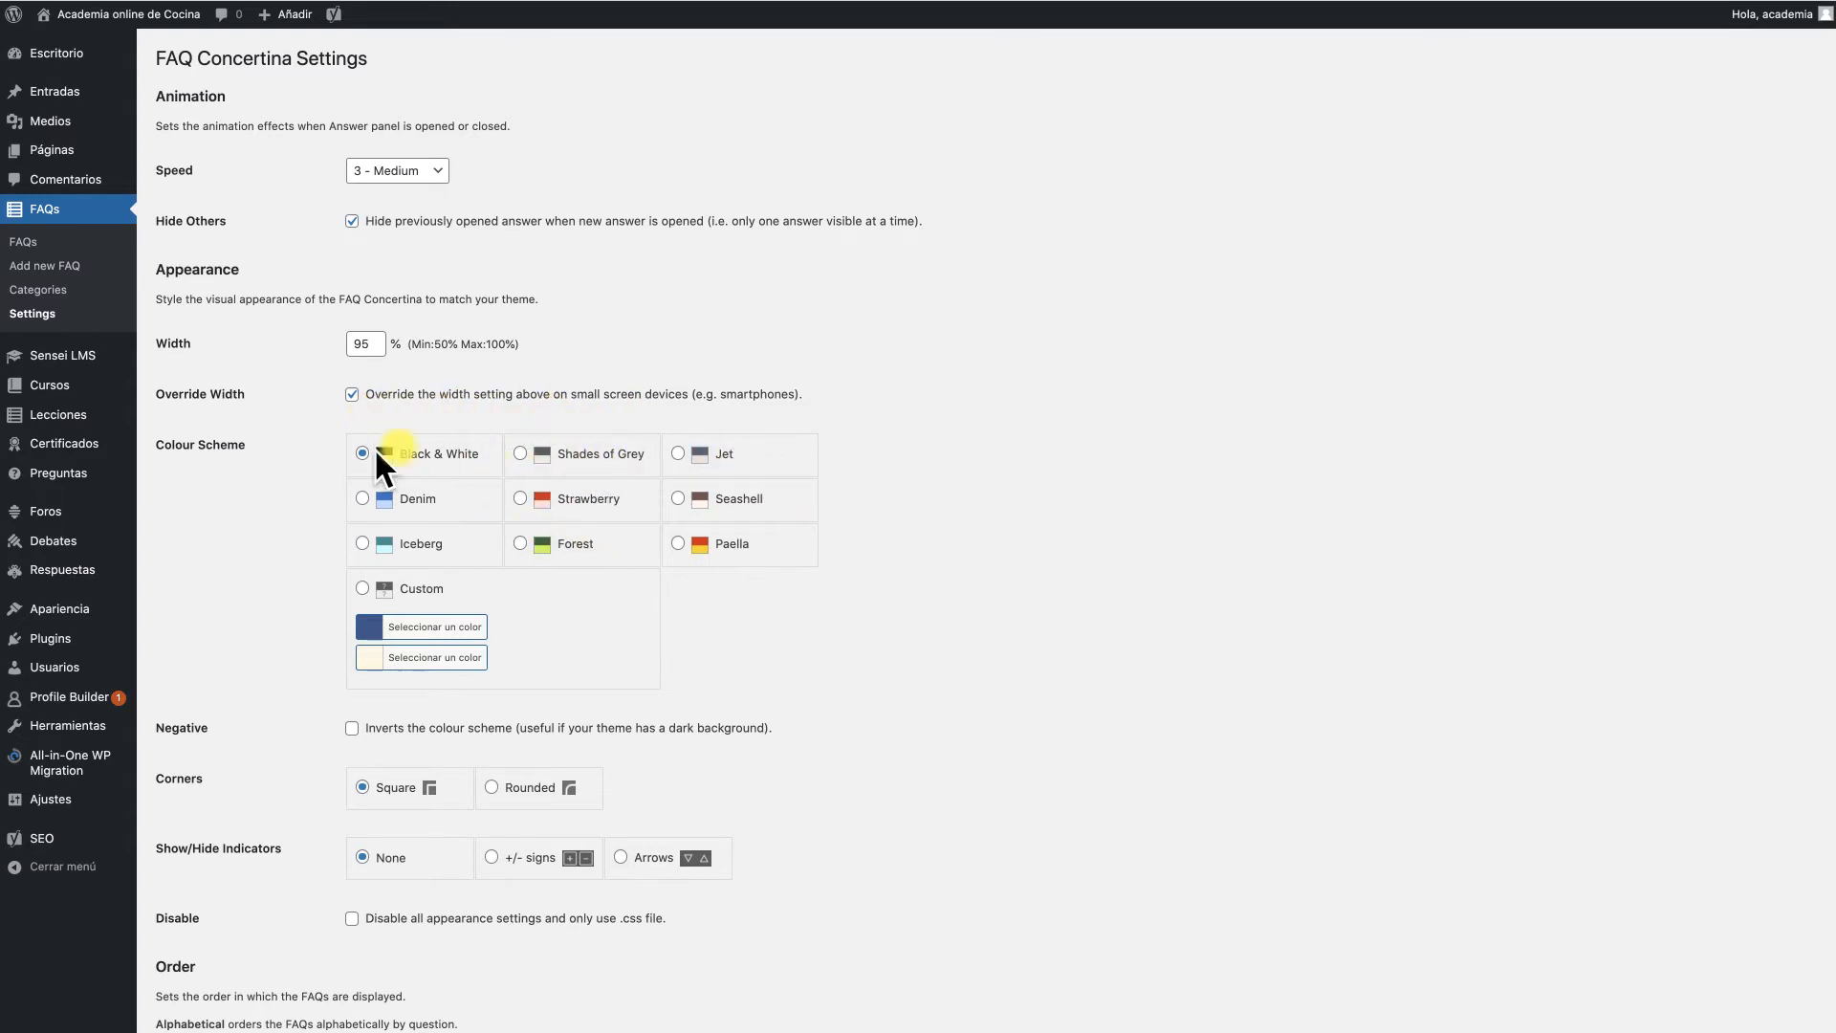
- Choose the Denim colour scheme and view the colour picker for the first custom colour
click(362, 498)
scroll(409, 471, down, 2)
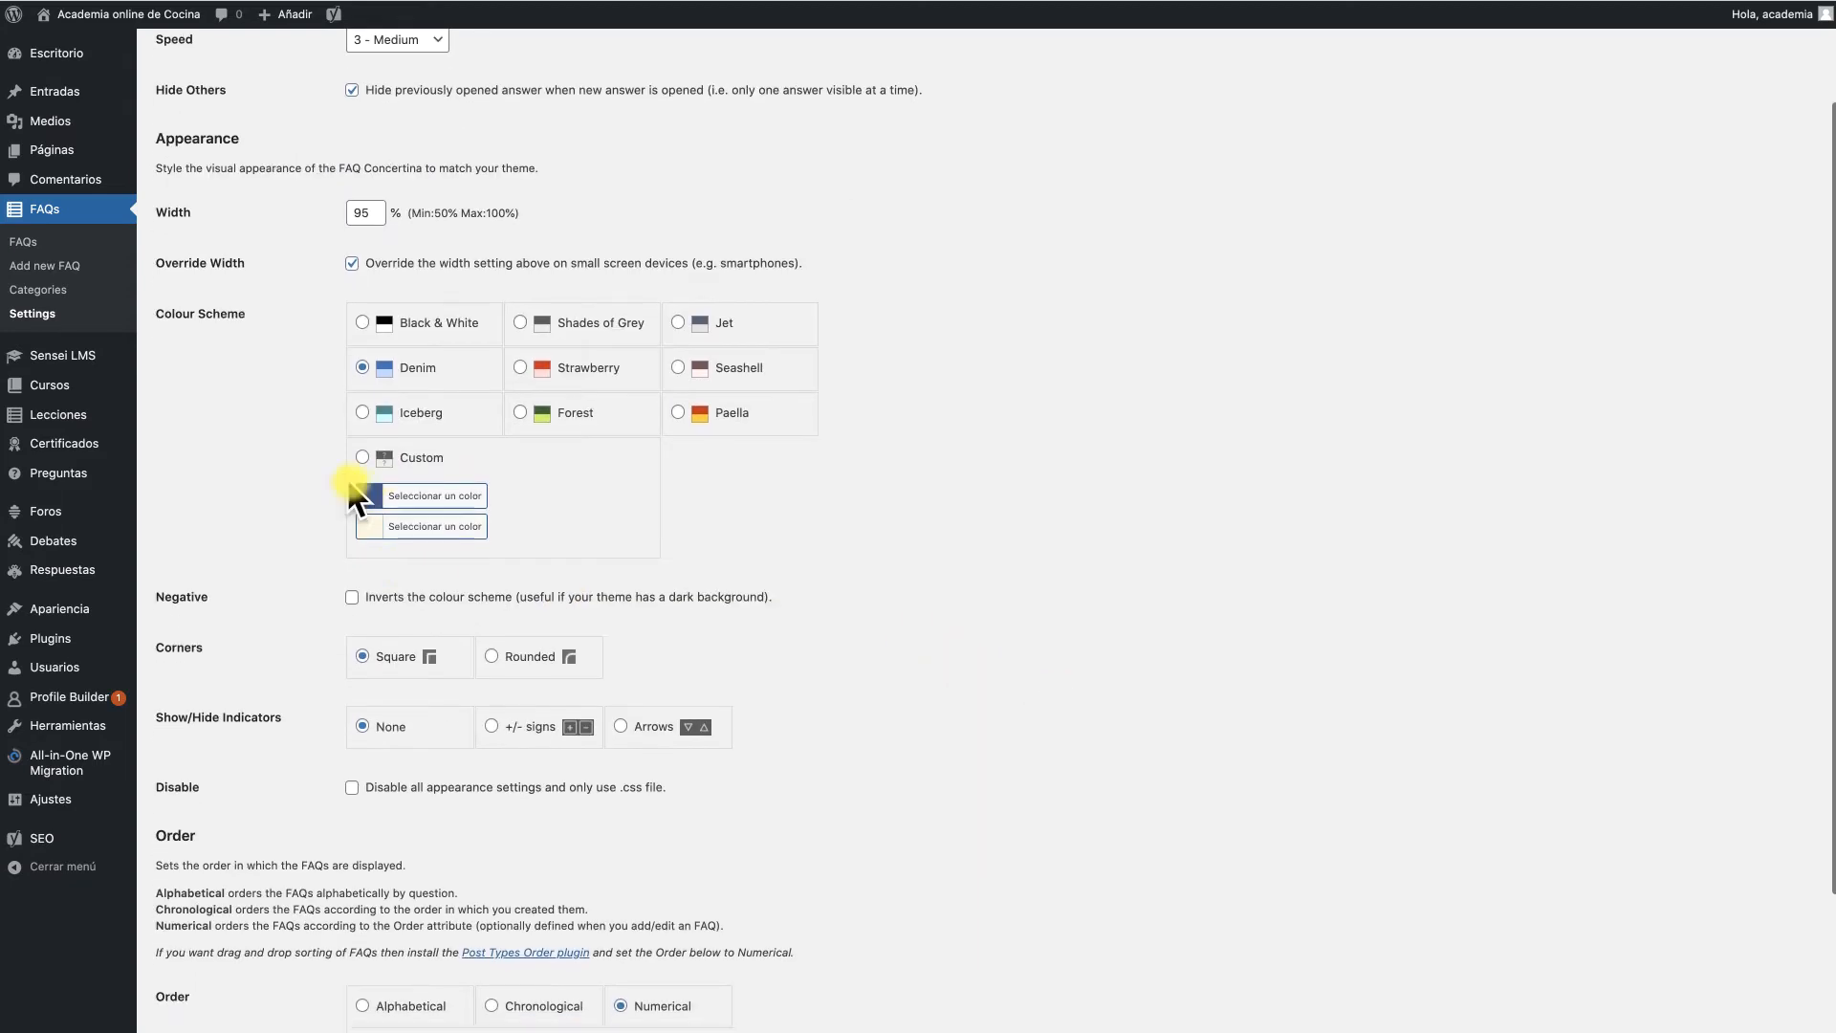
click(414, 495)
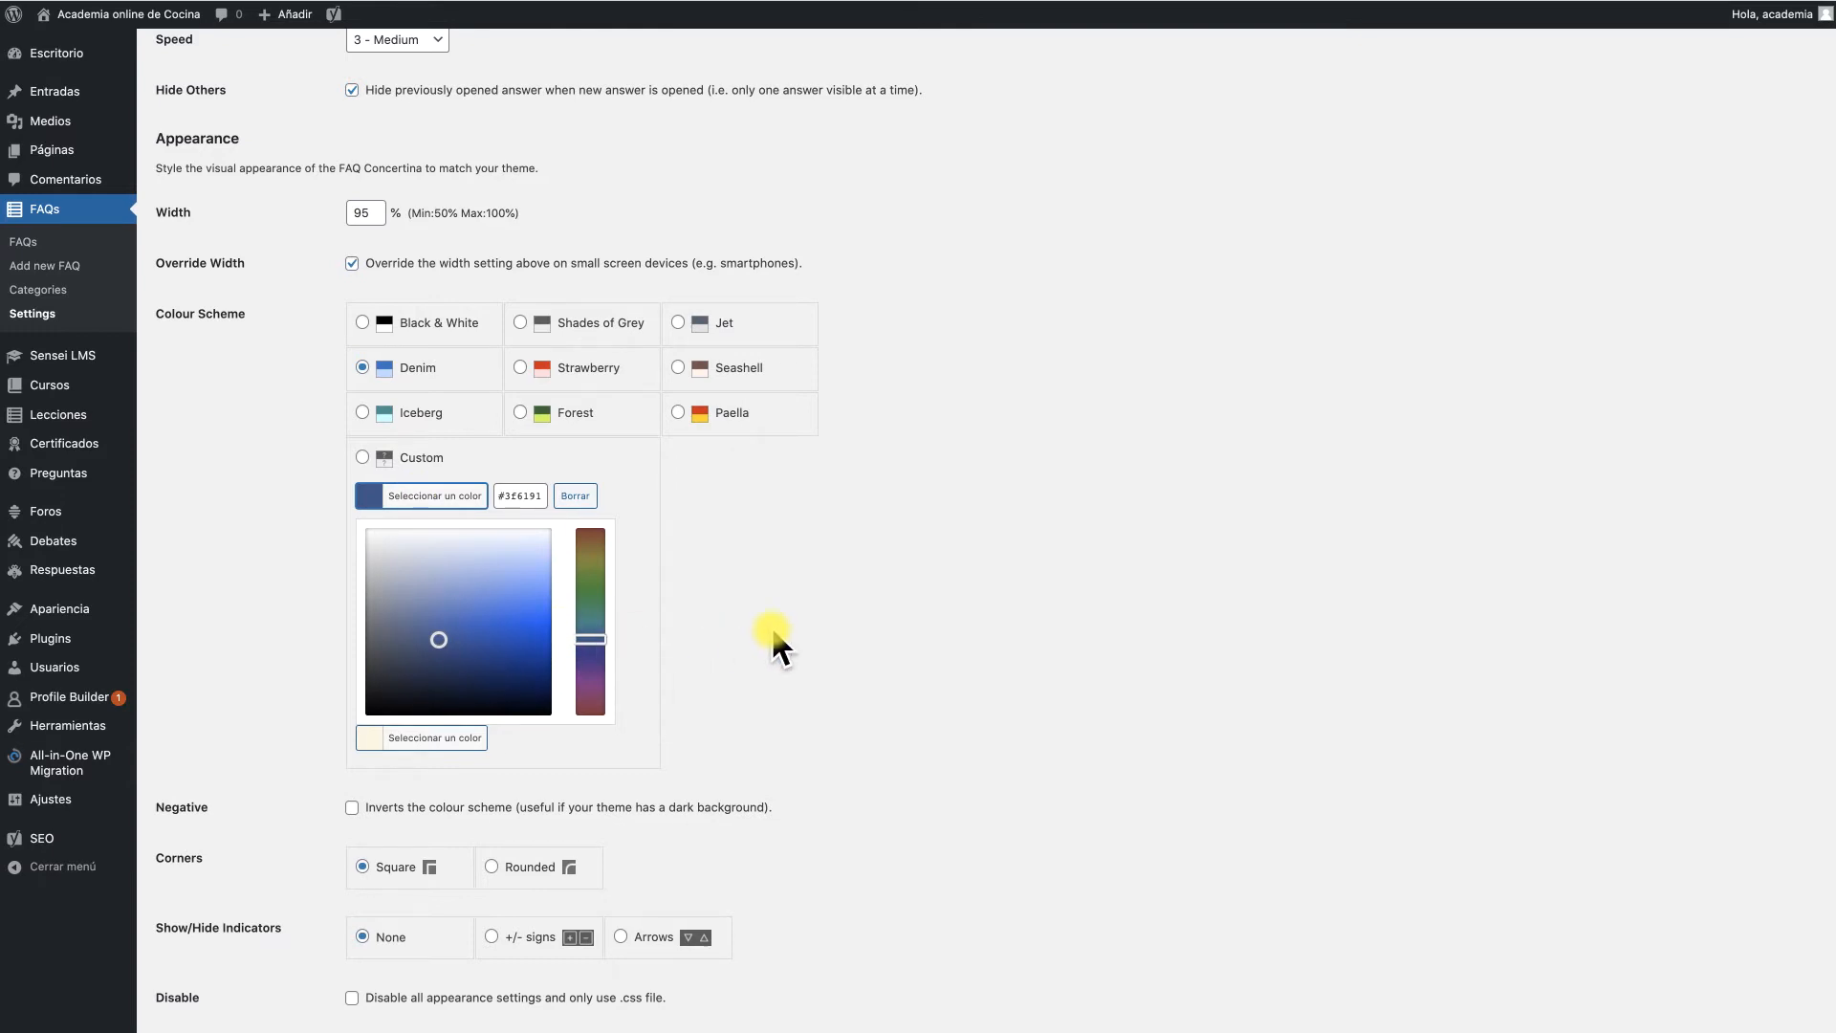
scroll(770, 627, down, 1)
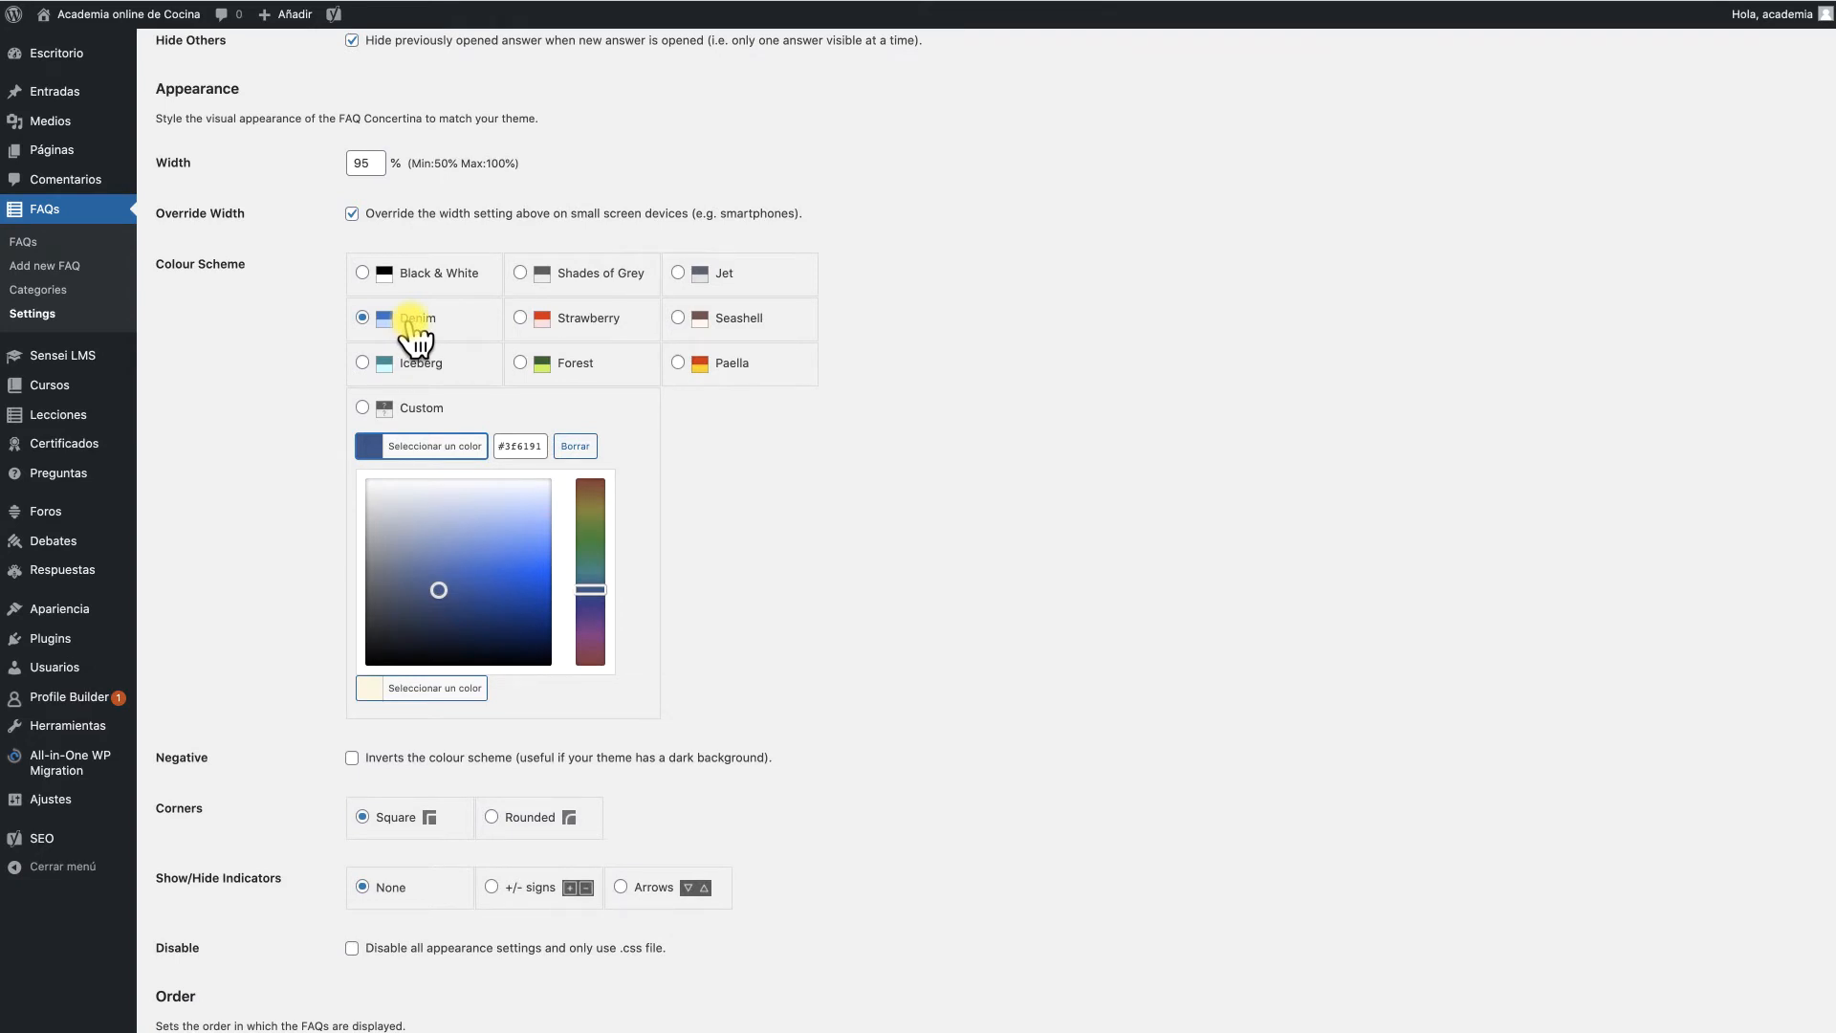
scroll(669, 468, down, 5)
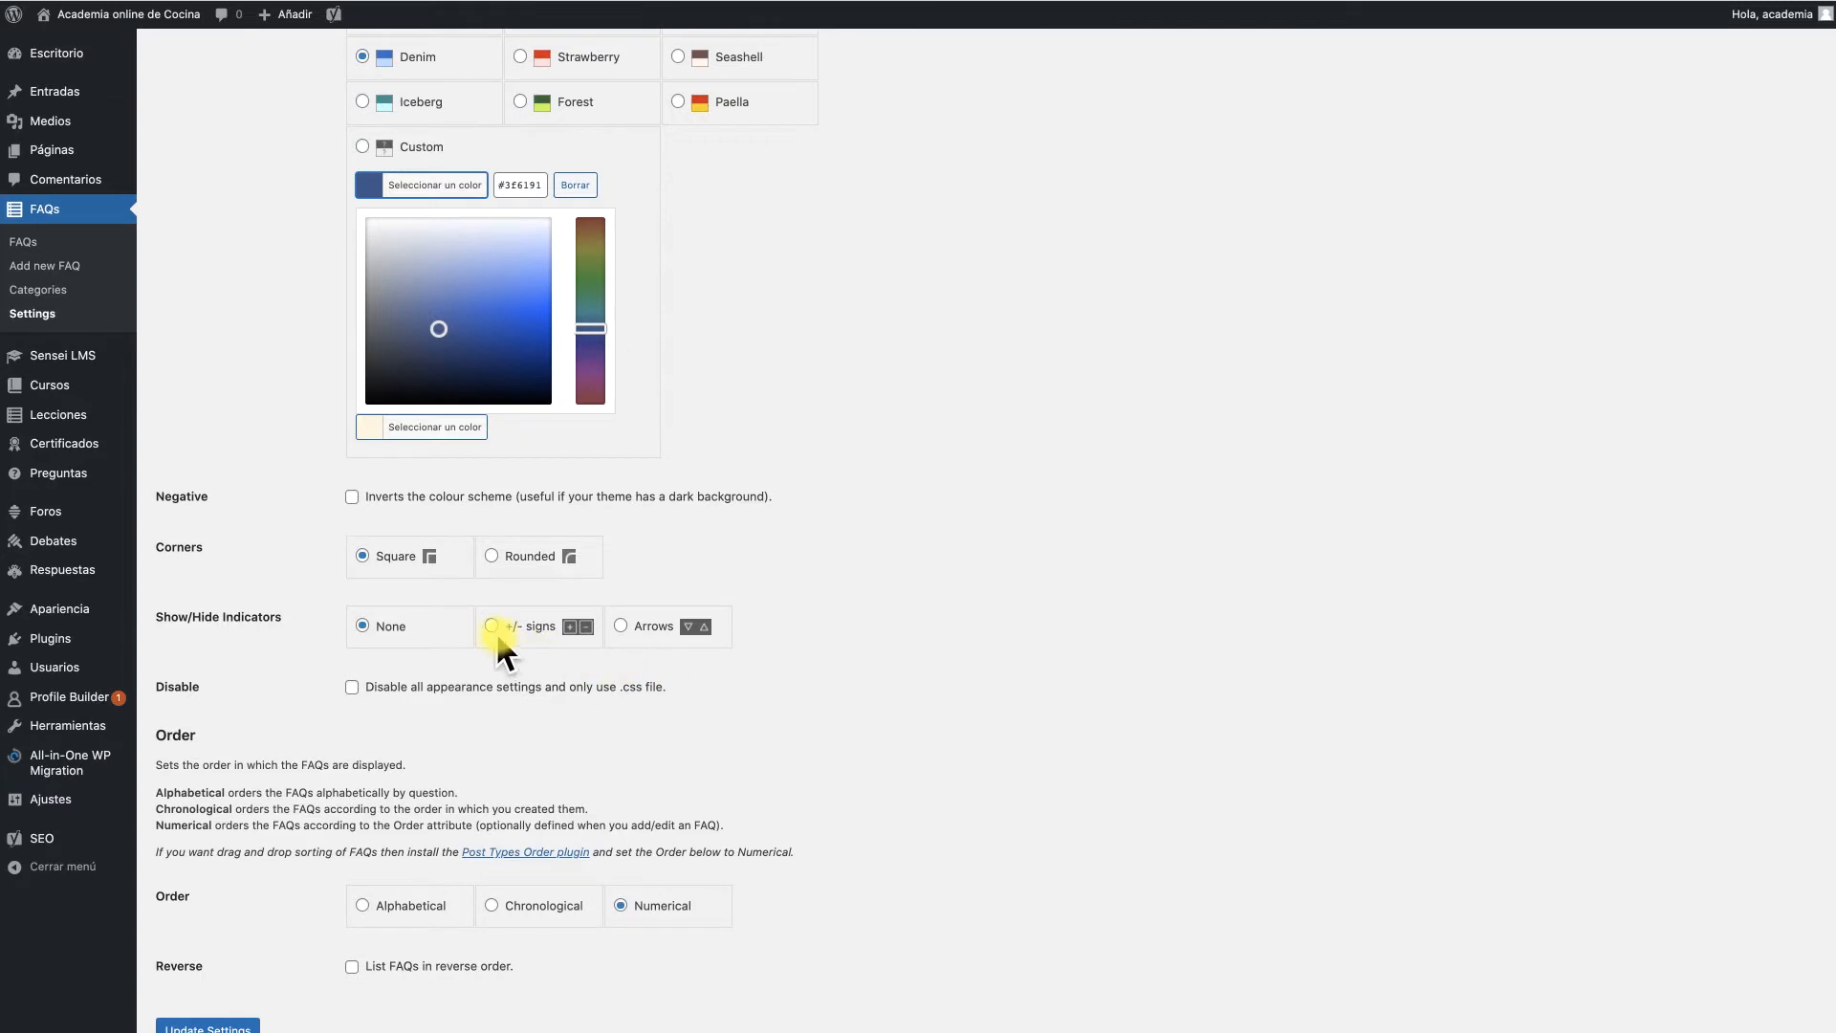
- Set the show/hide indicators to +/- signs
click(492, 626)
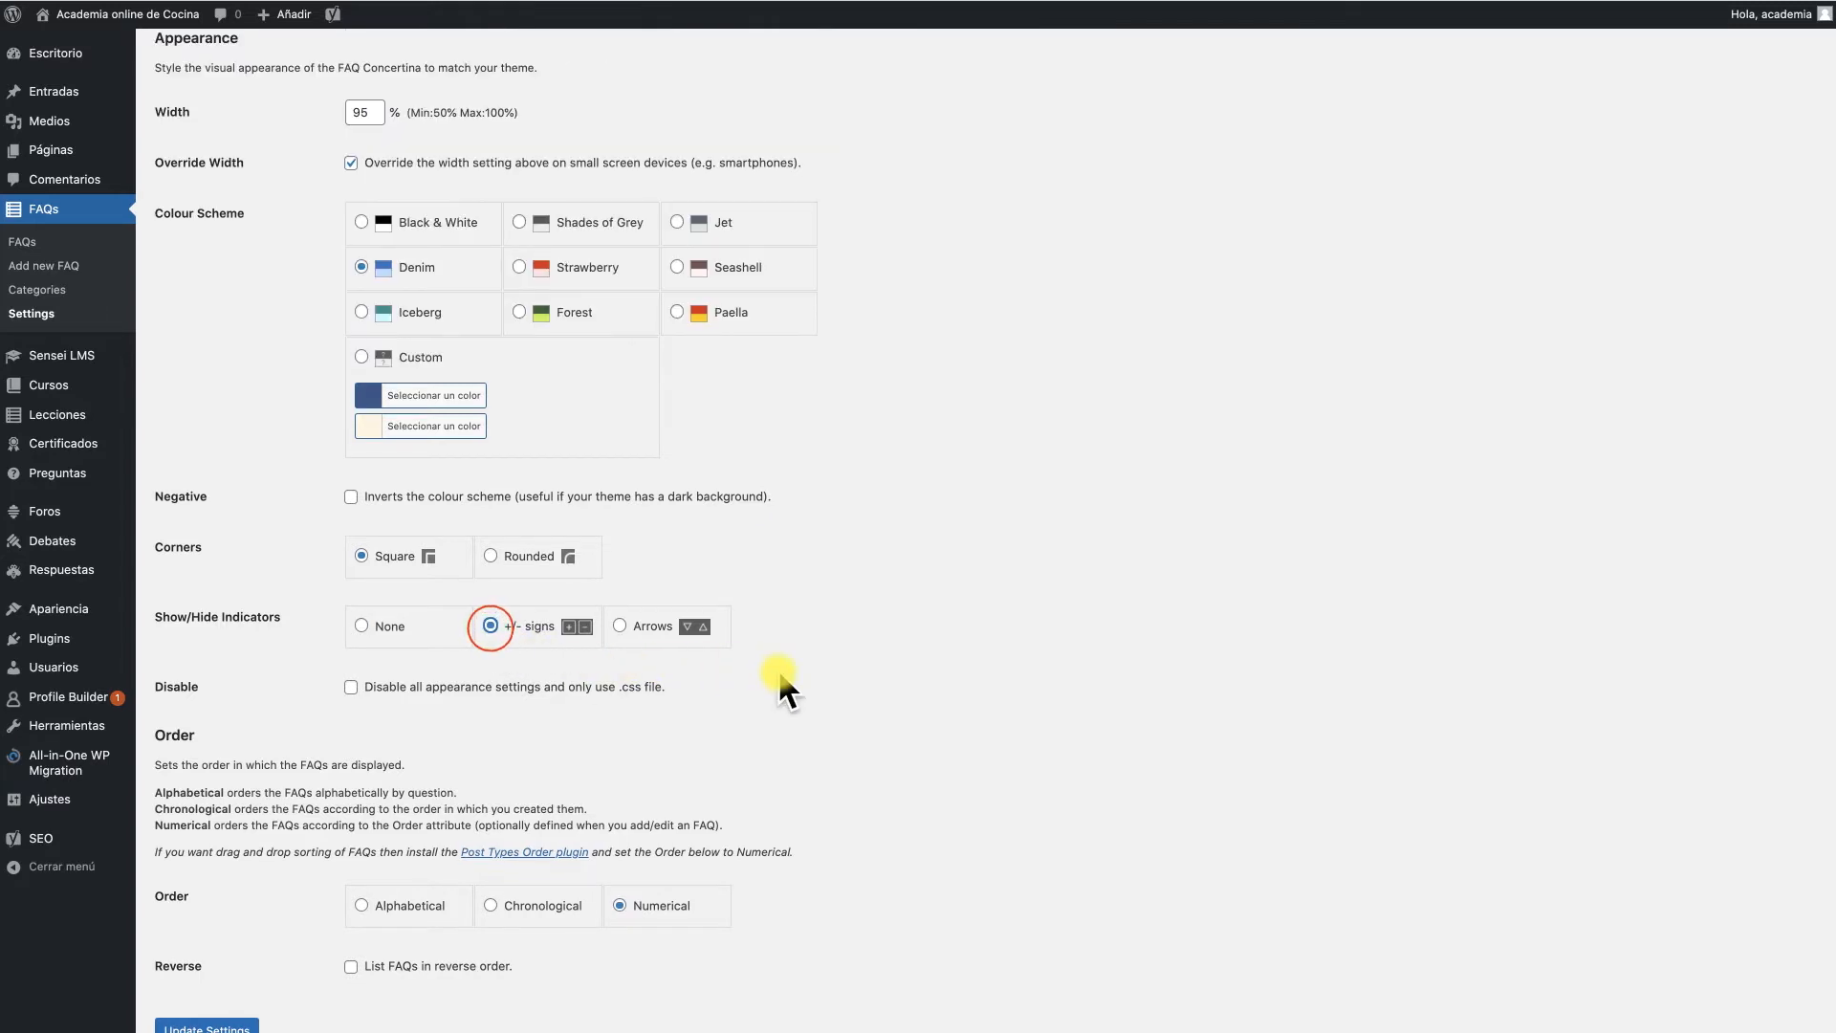
scroll(399, 635, up, 1)
scroll(400, 635, up, 1)
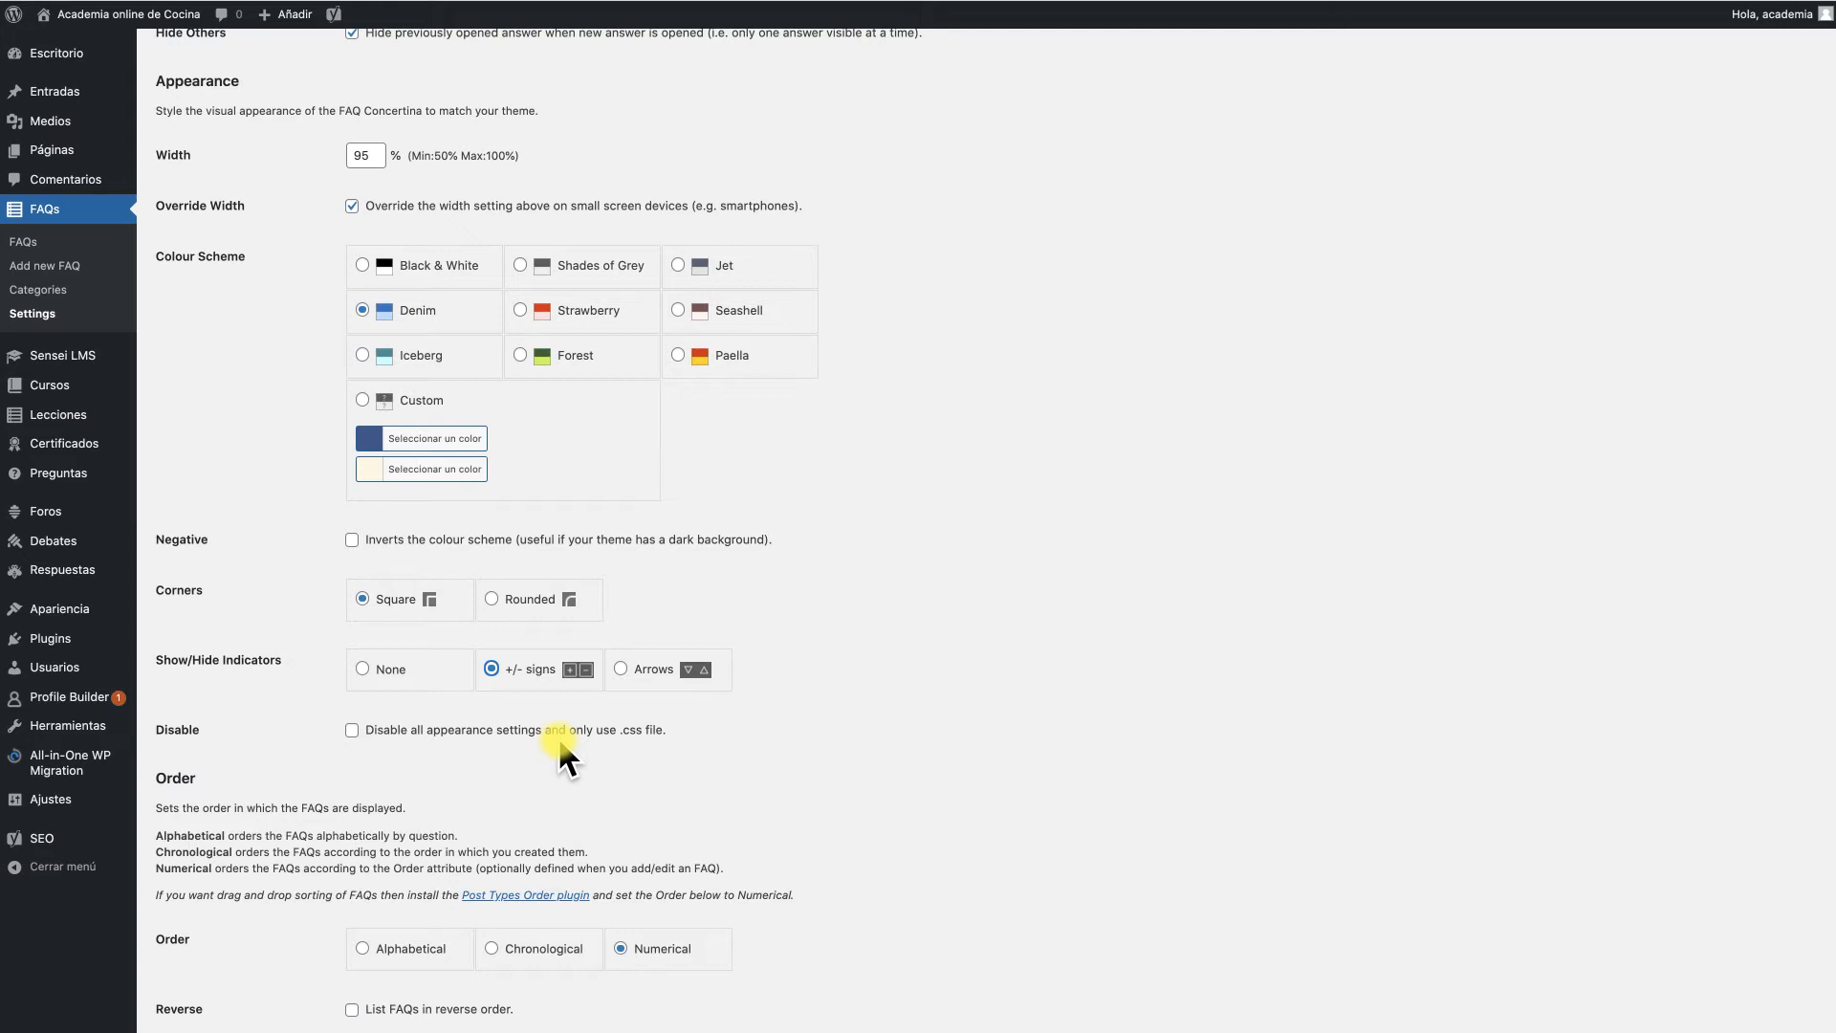
- Set the FAQ display order to Alphabetical and save the plugin settings
scroll(558, 737, down, 3)
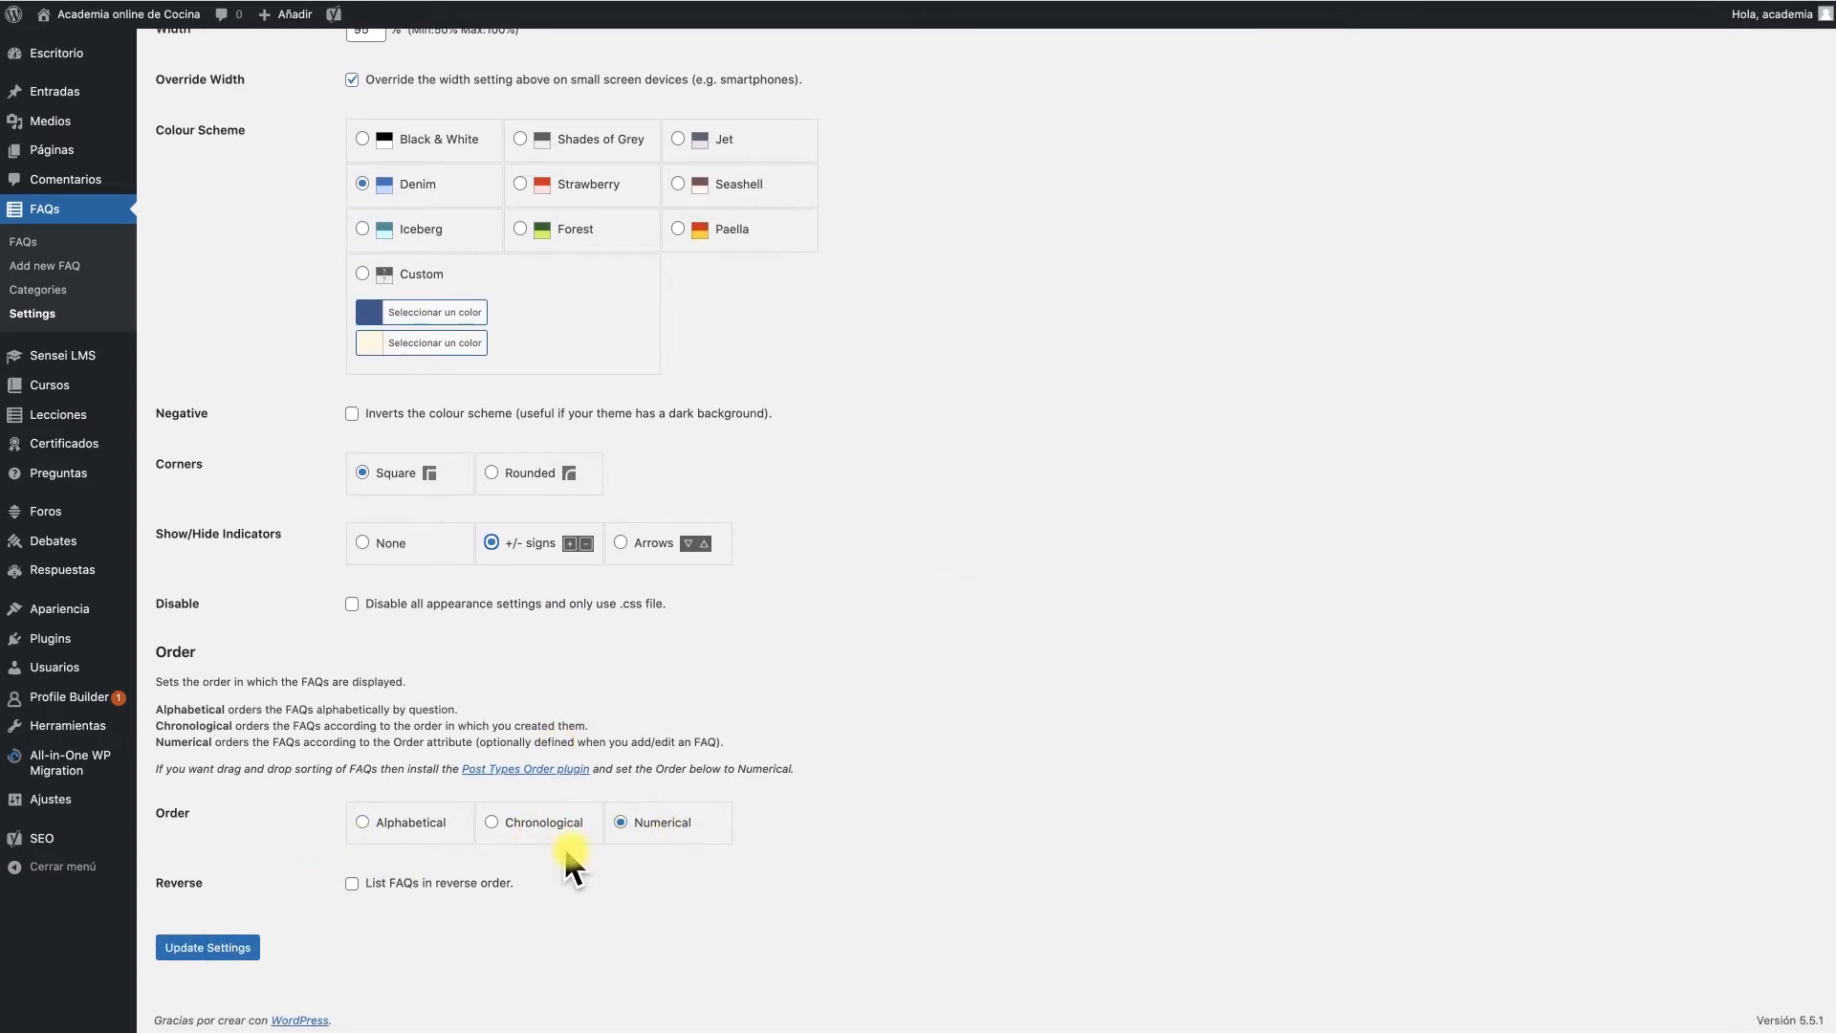
click(403, 824)
click(204, 946)
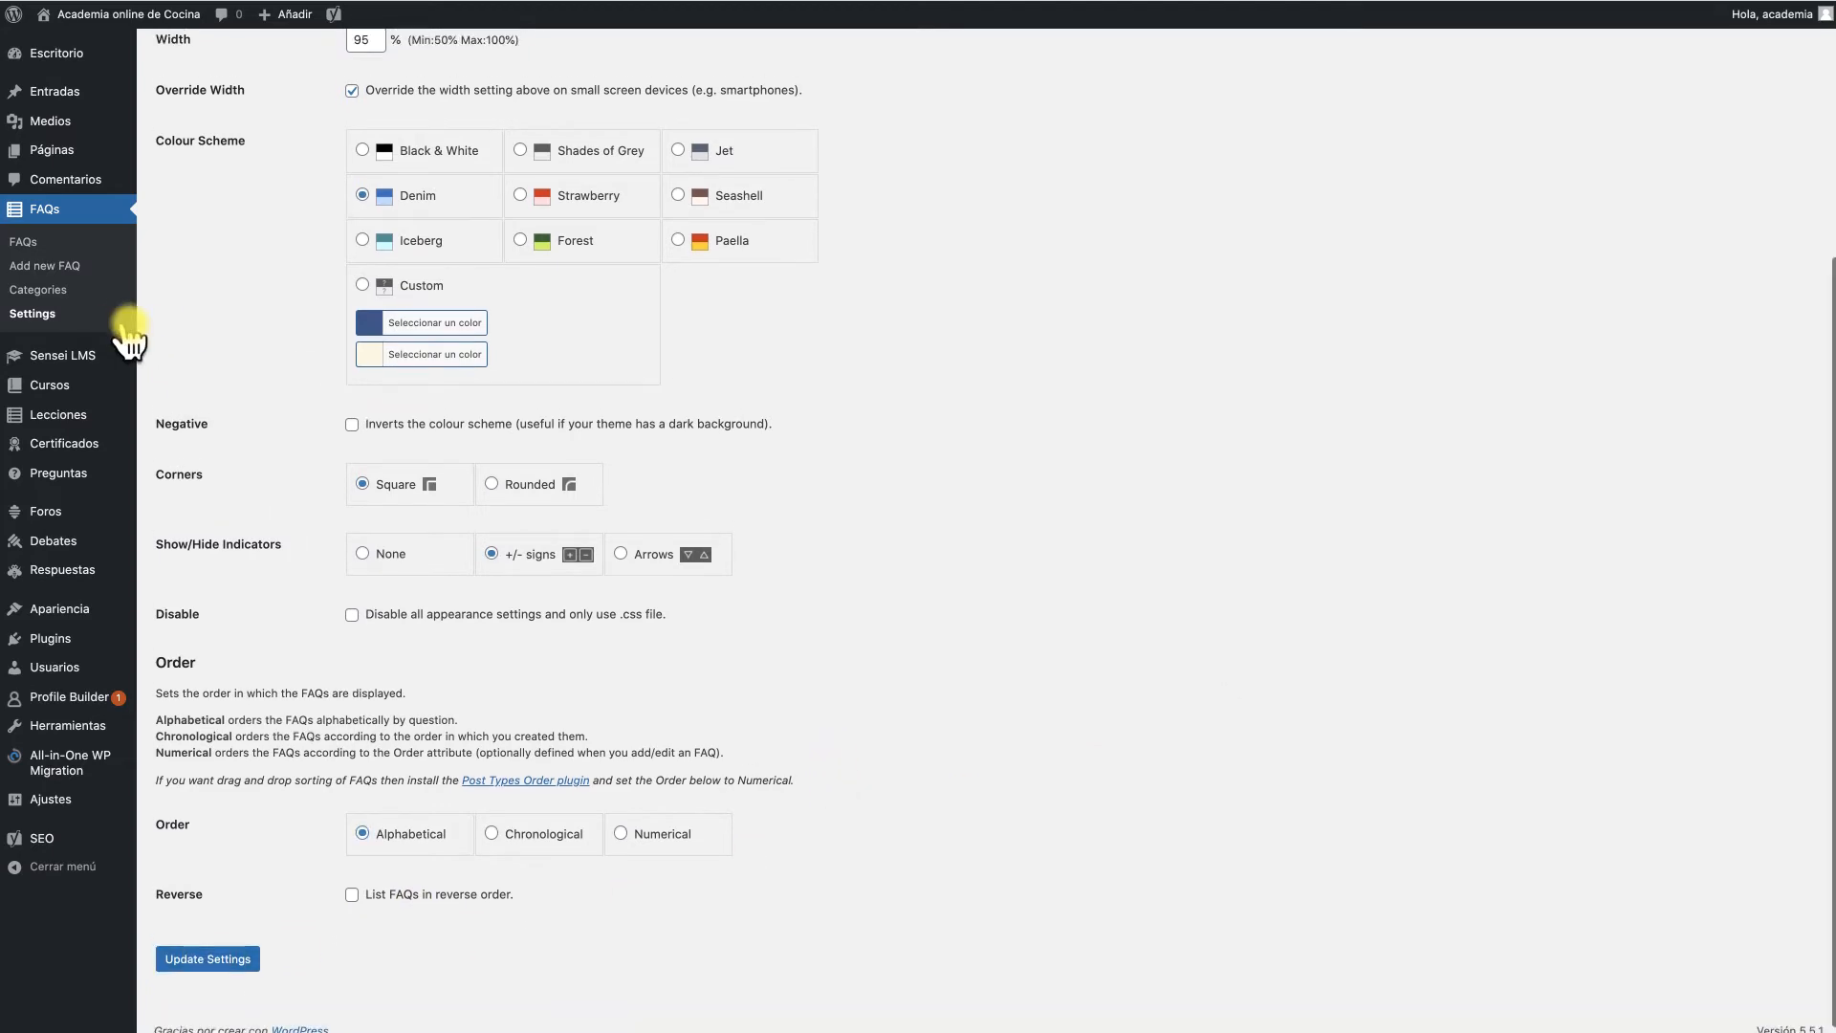
click(51, 289)
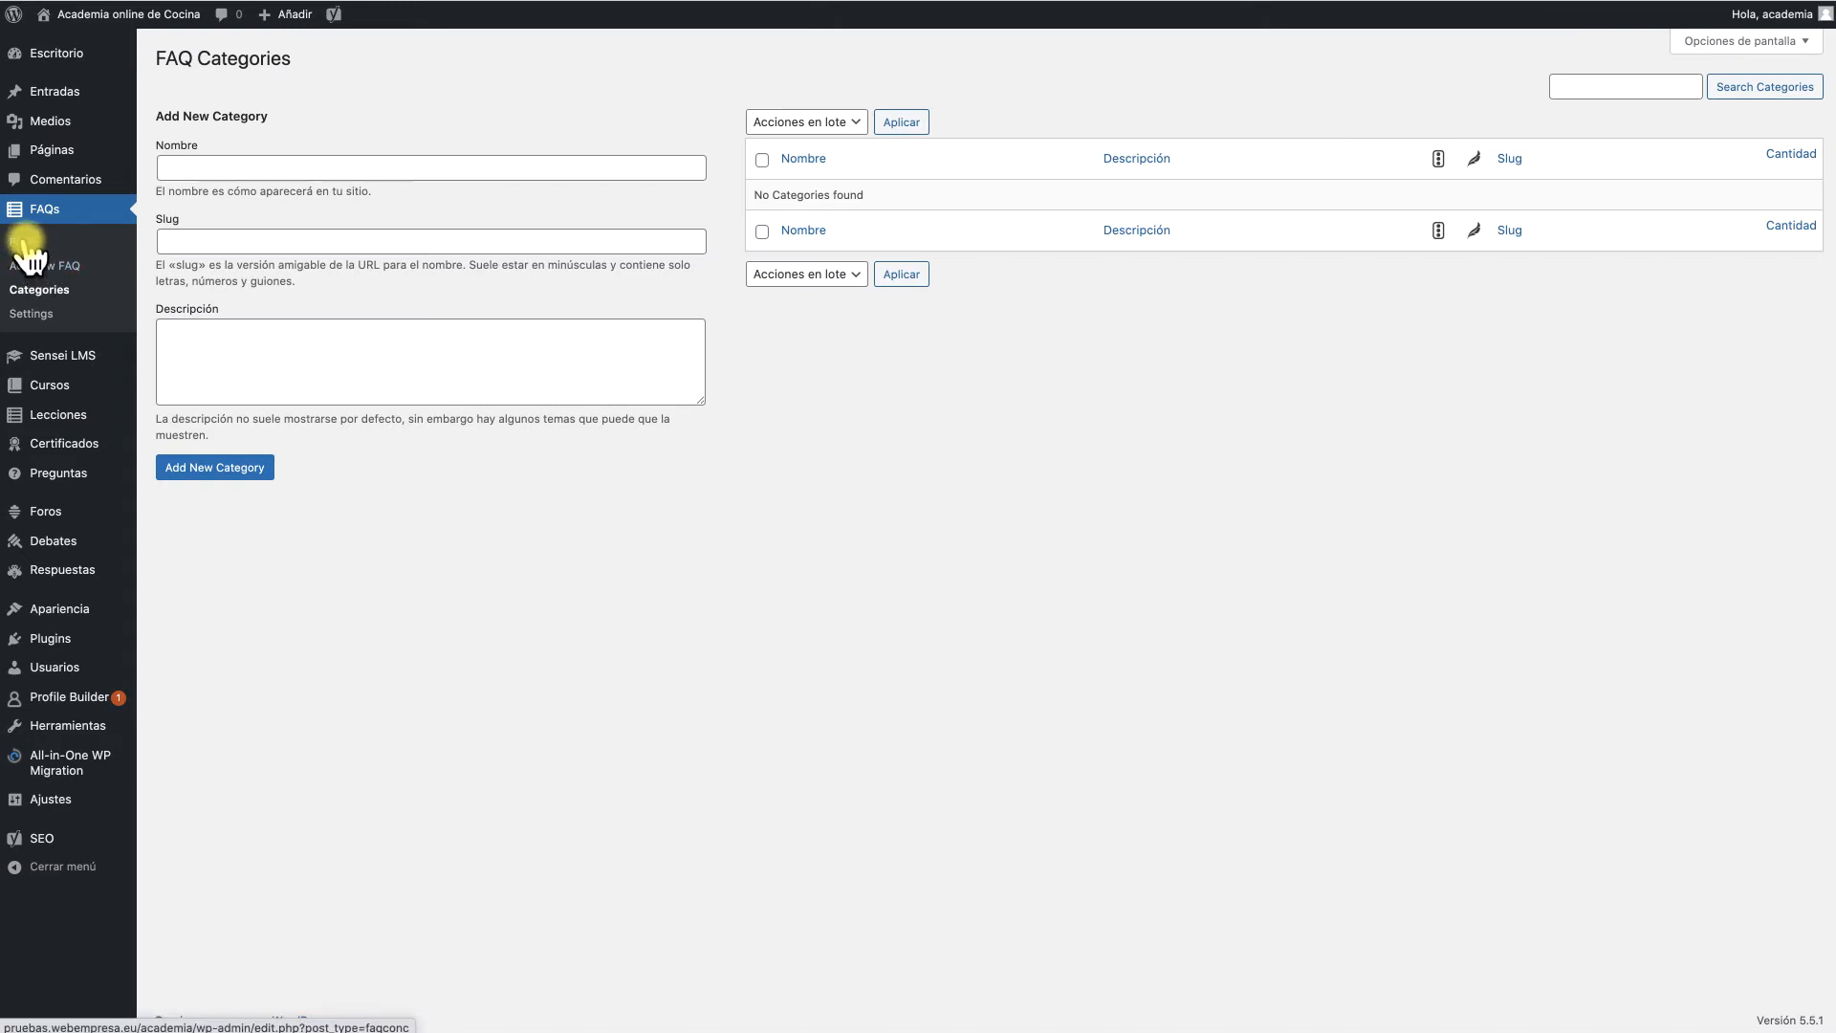
click(23, 241)
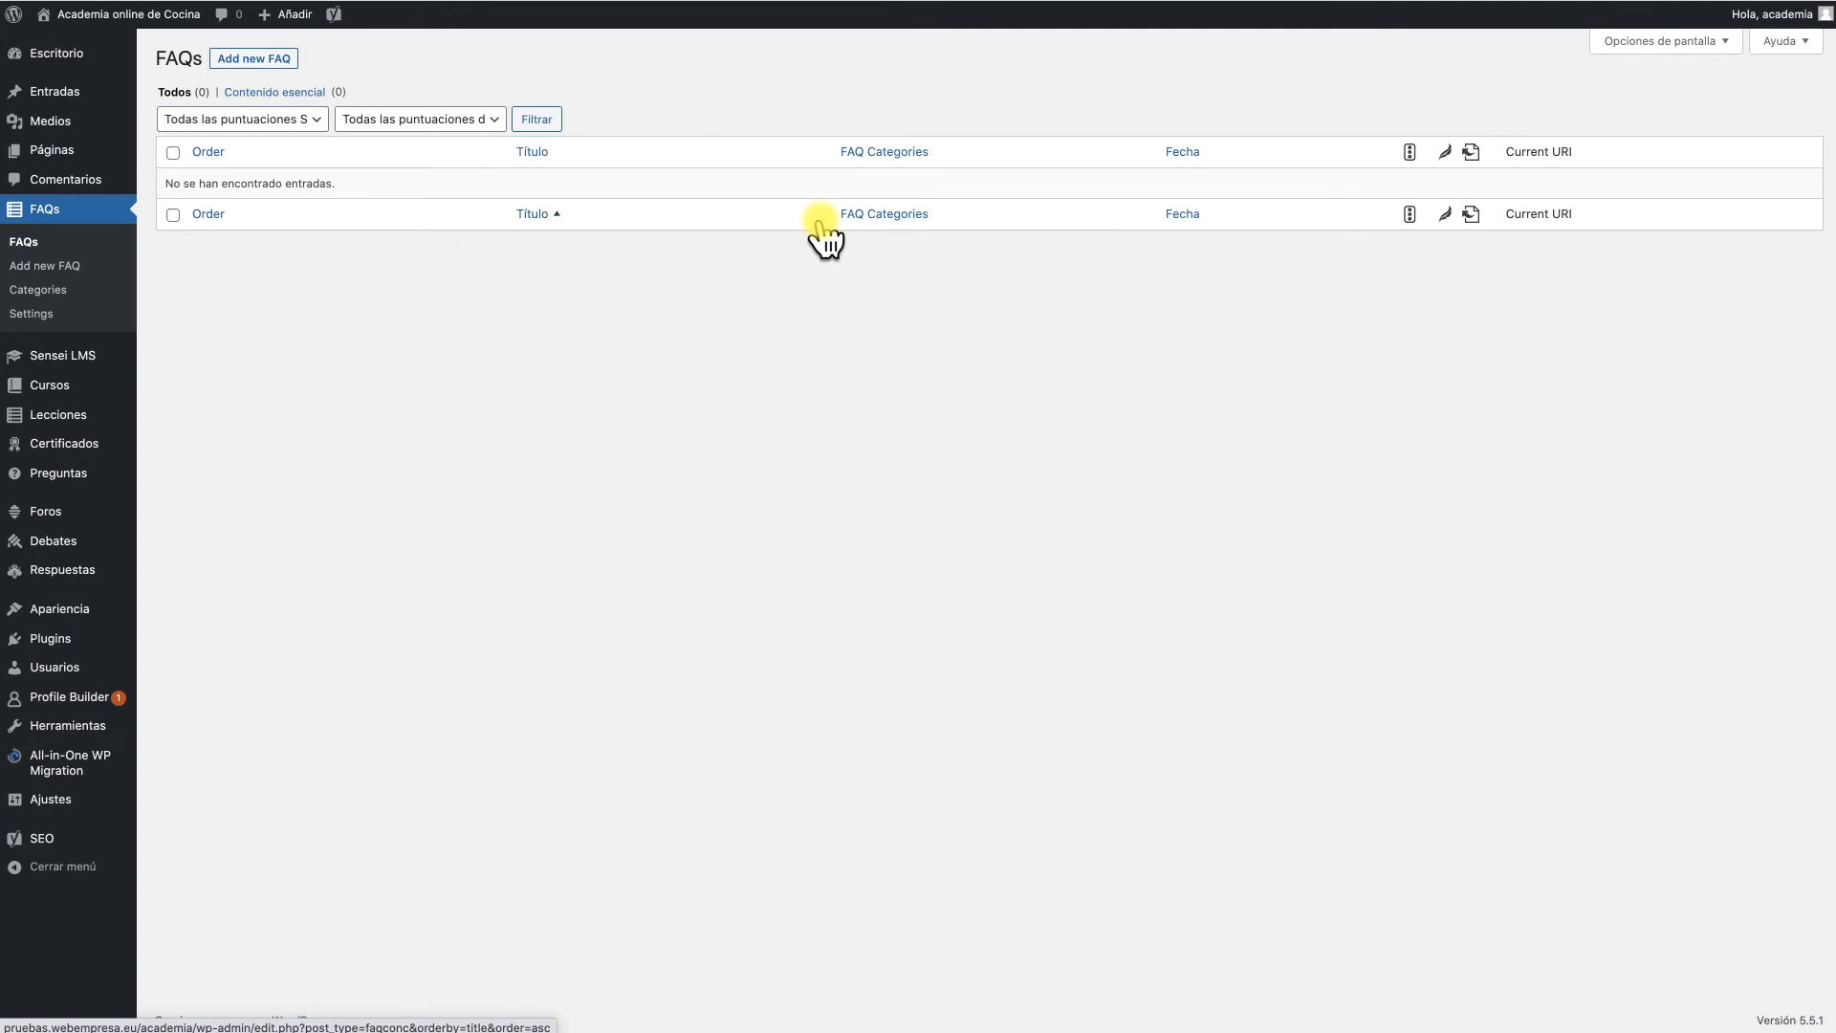
click(246, 63)
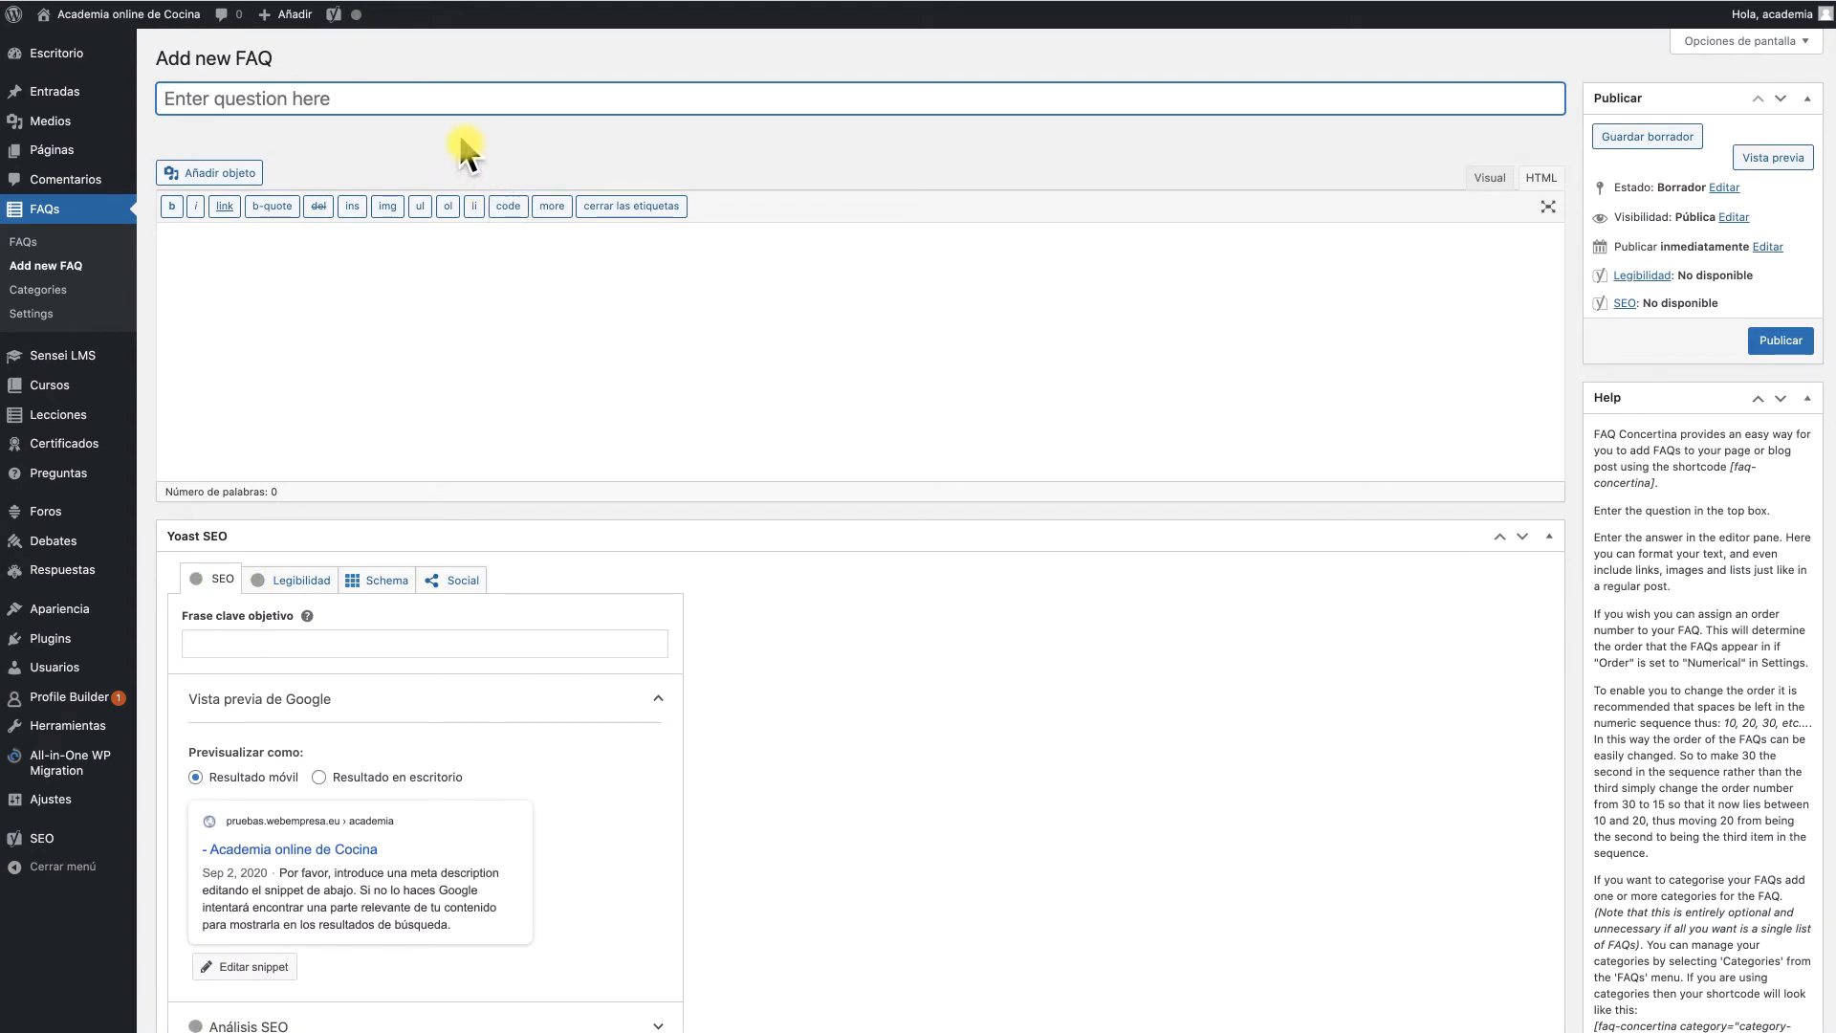
text(¿Cómo accedo a los Cursos?)
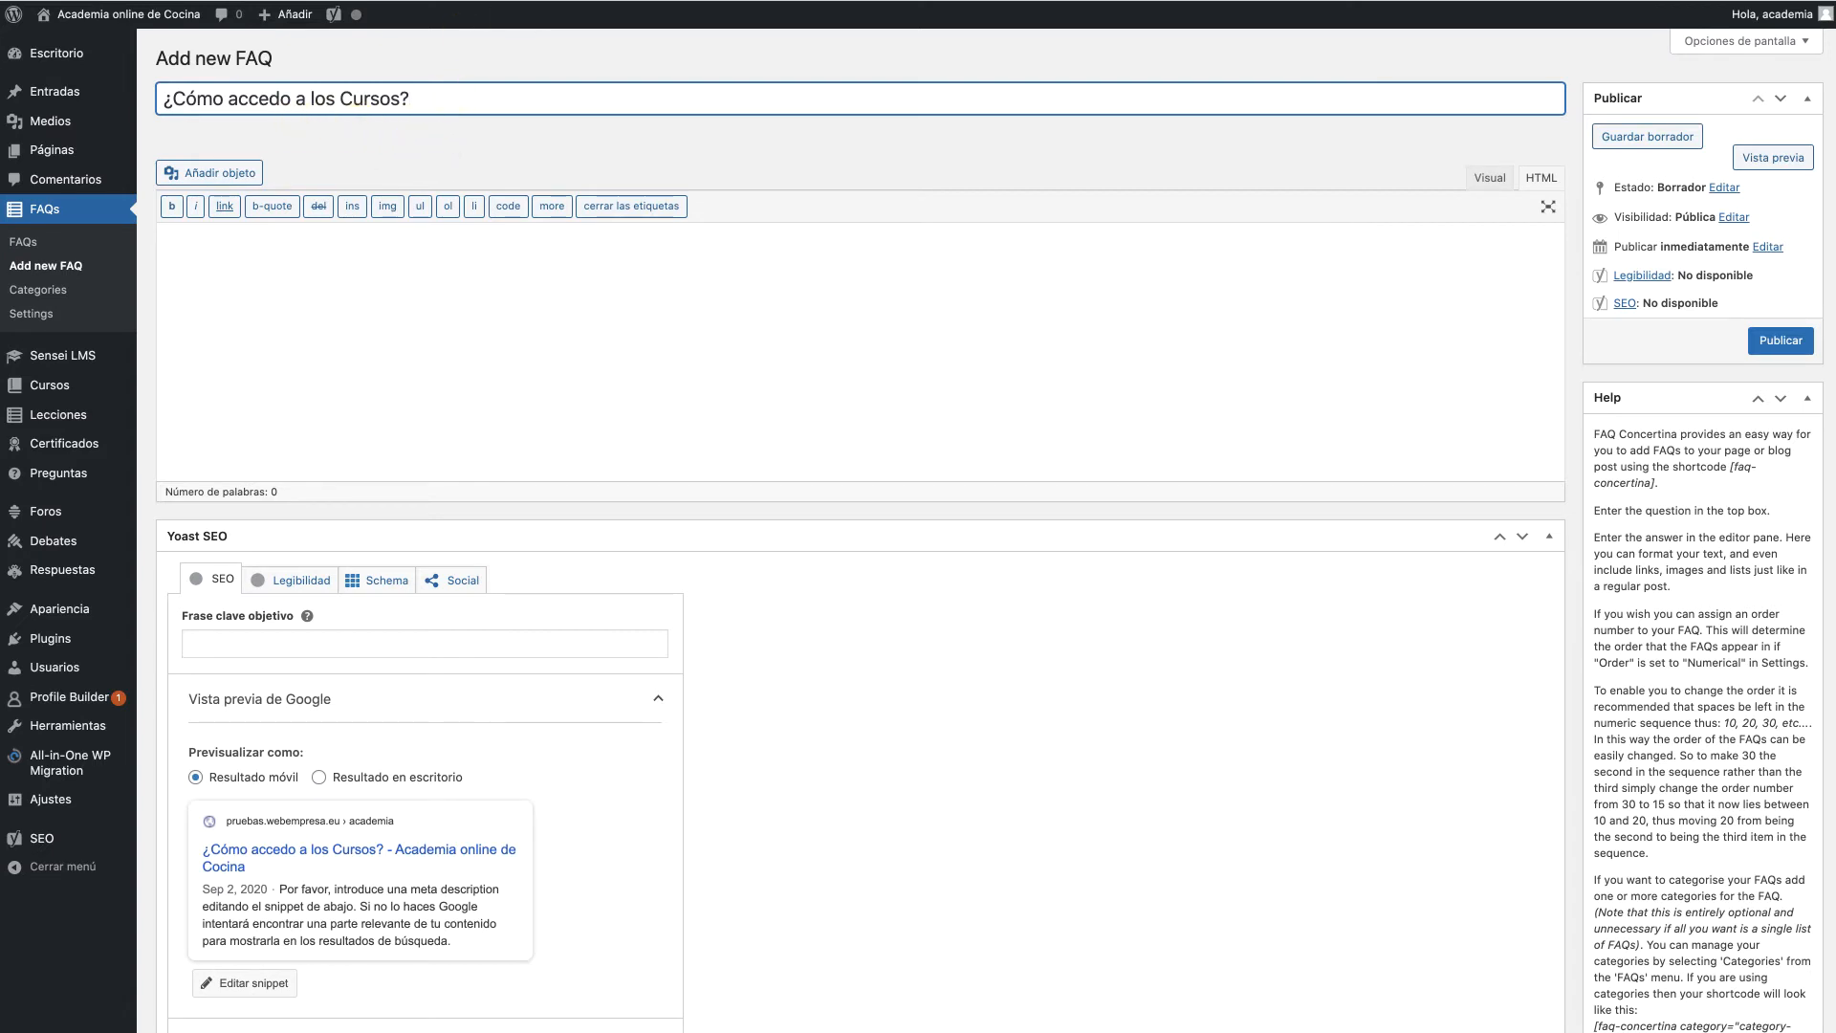
click(401, 286)
text(Puedes acceder a nuestros cursos registrándote desde la url https://tu-academia.com/acceso-alumnos Una vez te registras te enviamos un correo electrónico, para validar tu cuenta, y que posteriormente puedas acceder.)
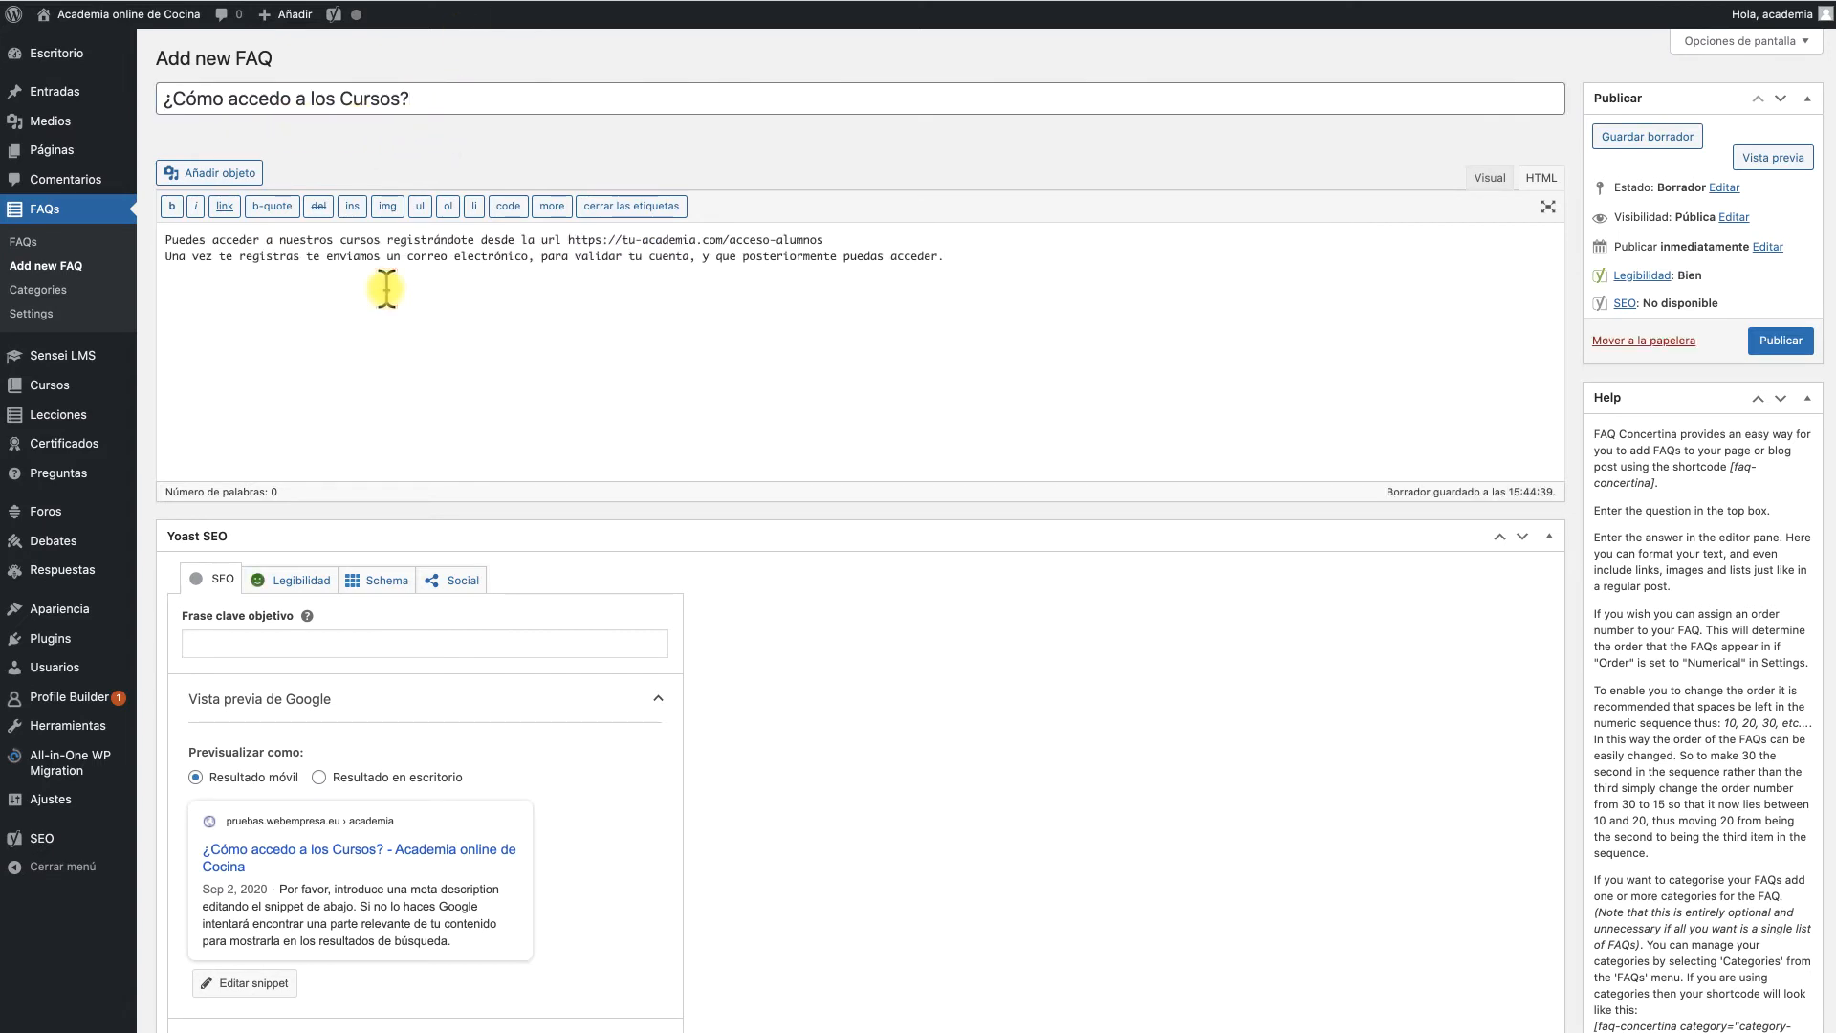
click(400, 287)
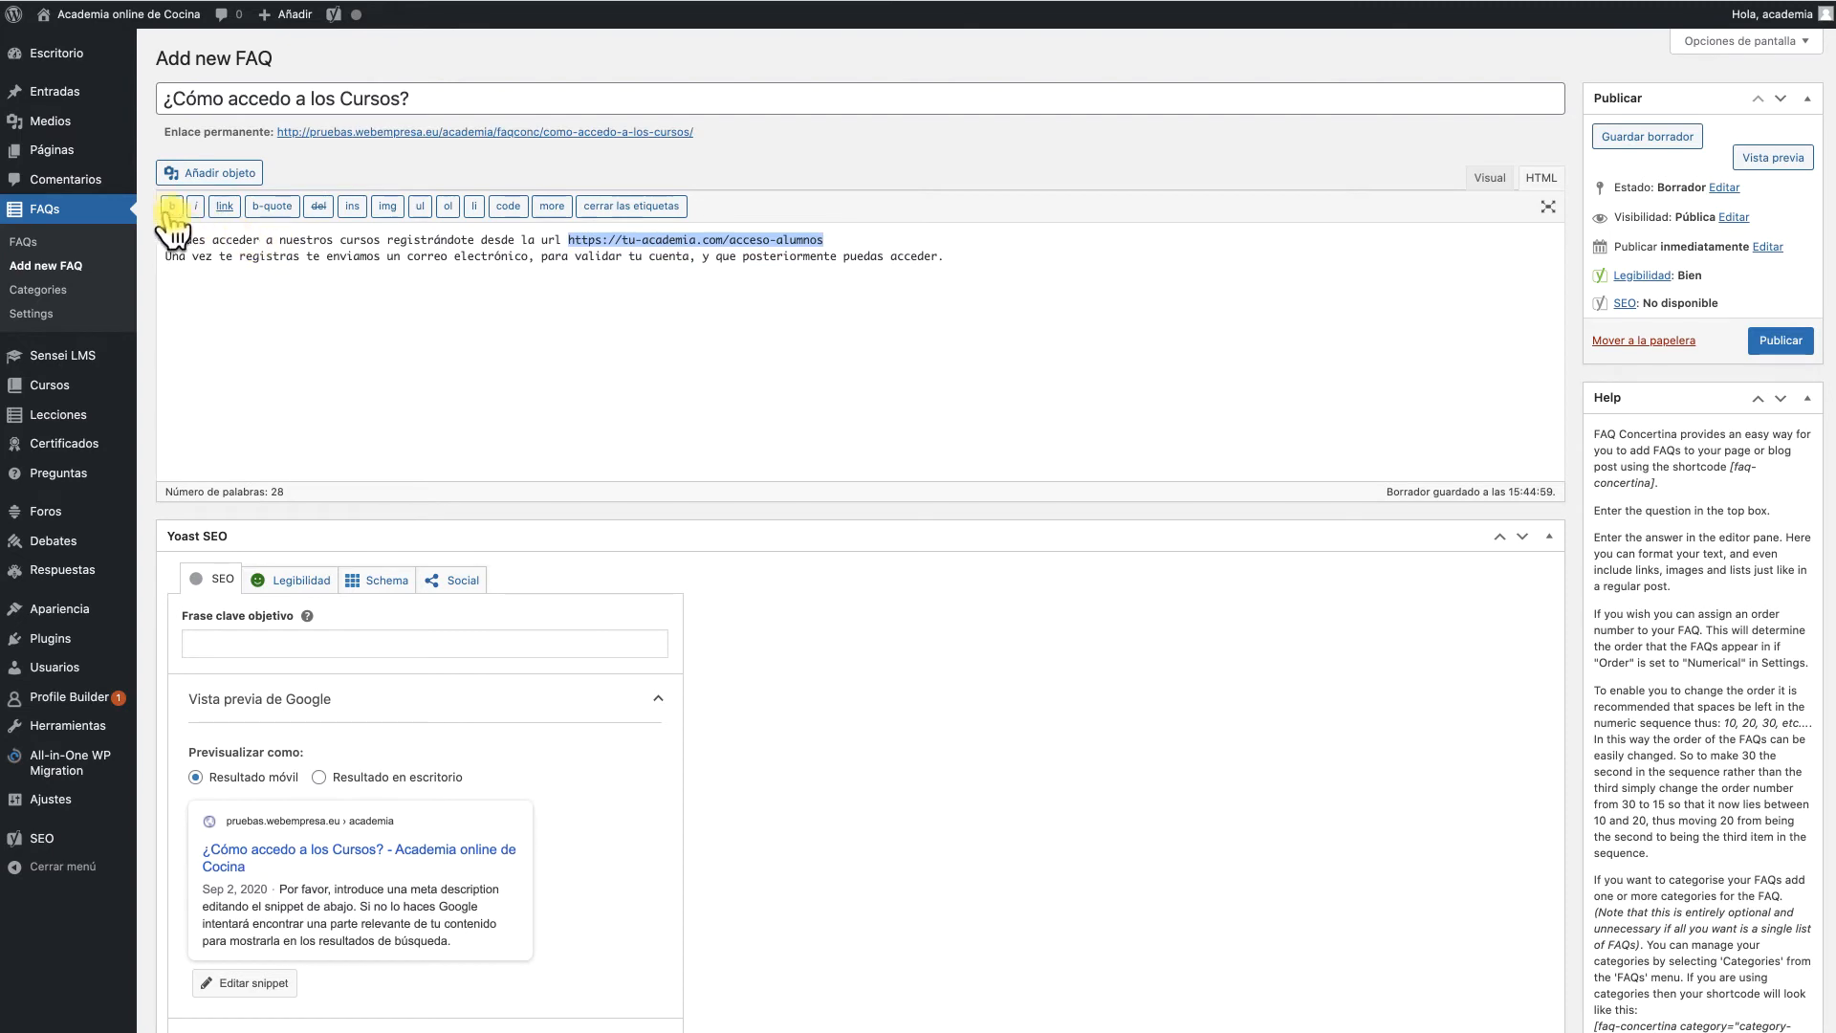
click(172, 207)
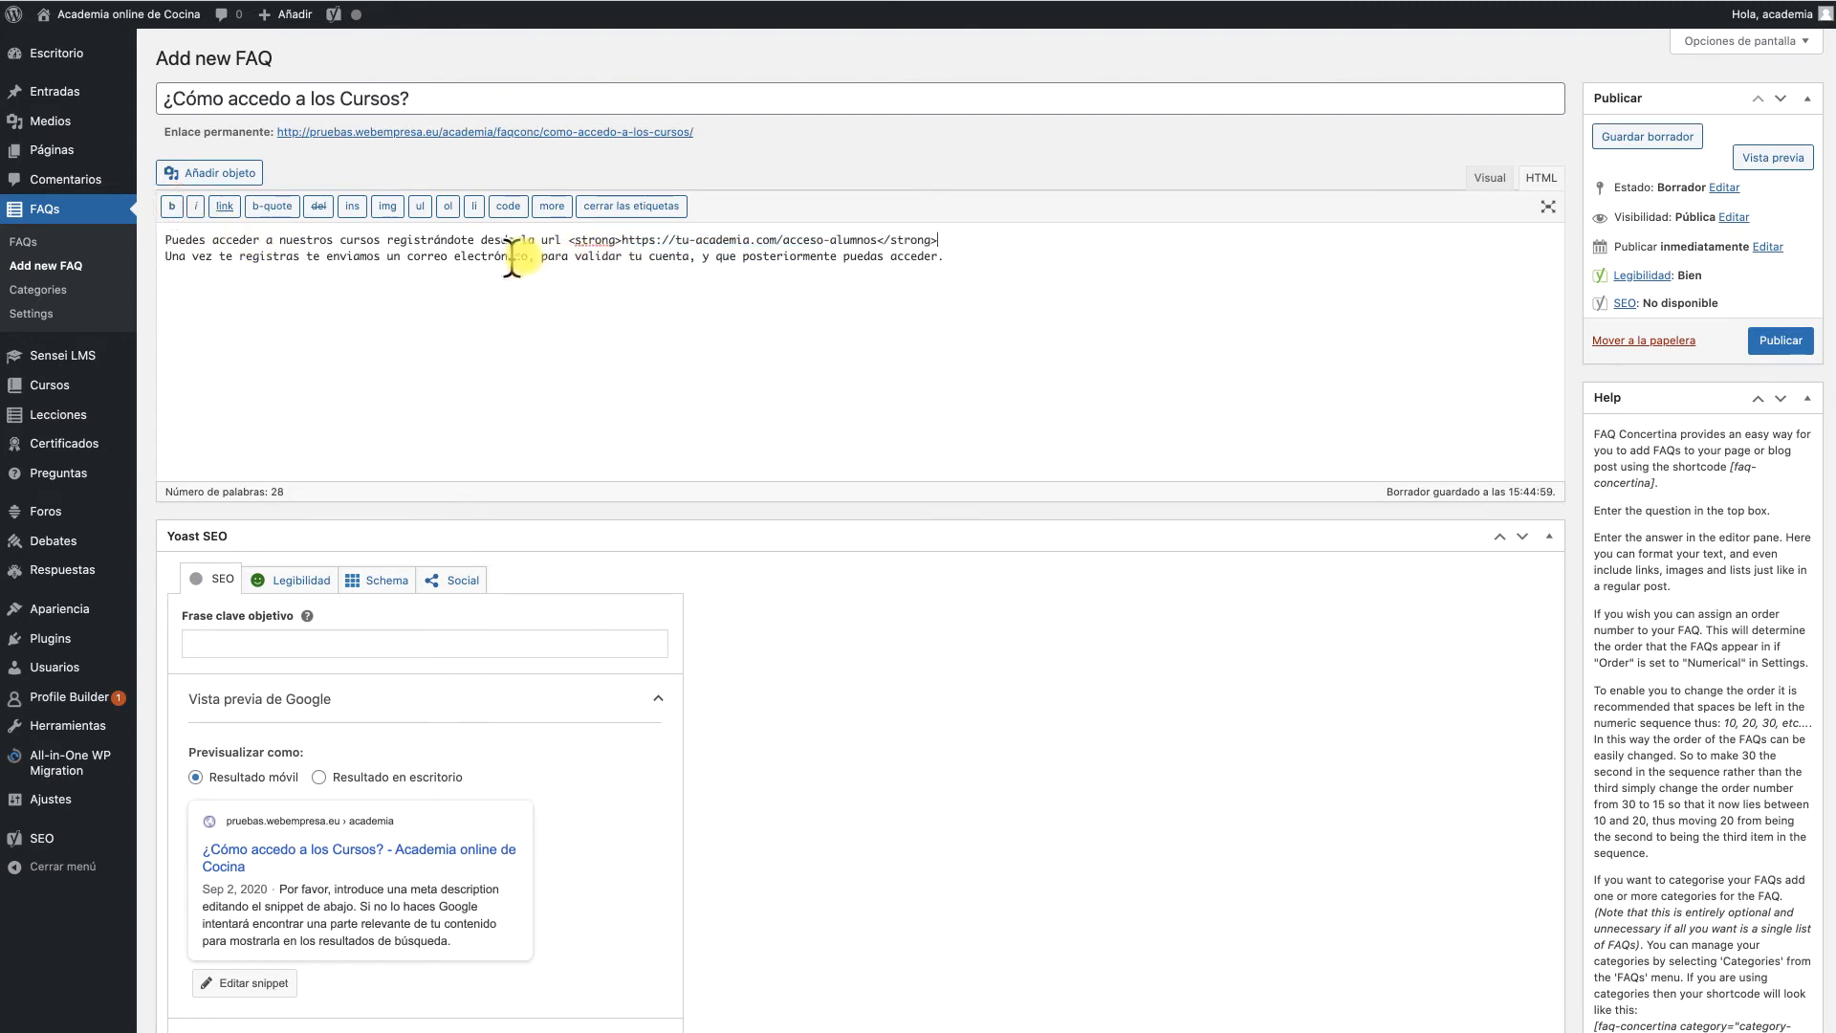
drag(575, 256, 689, 256)
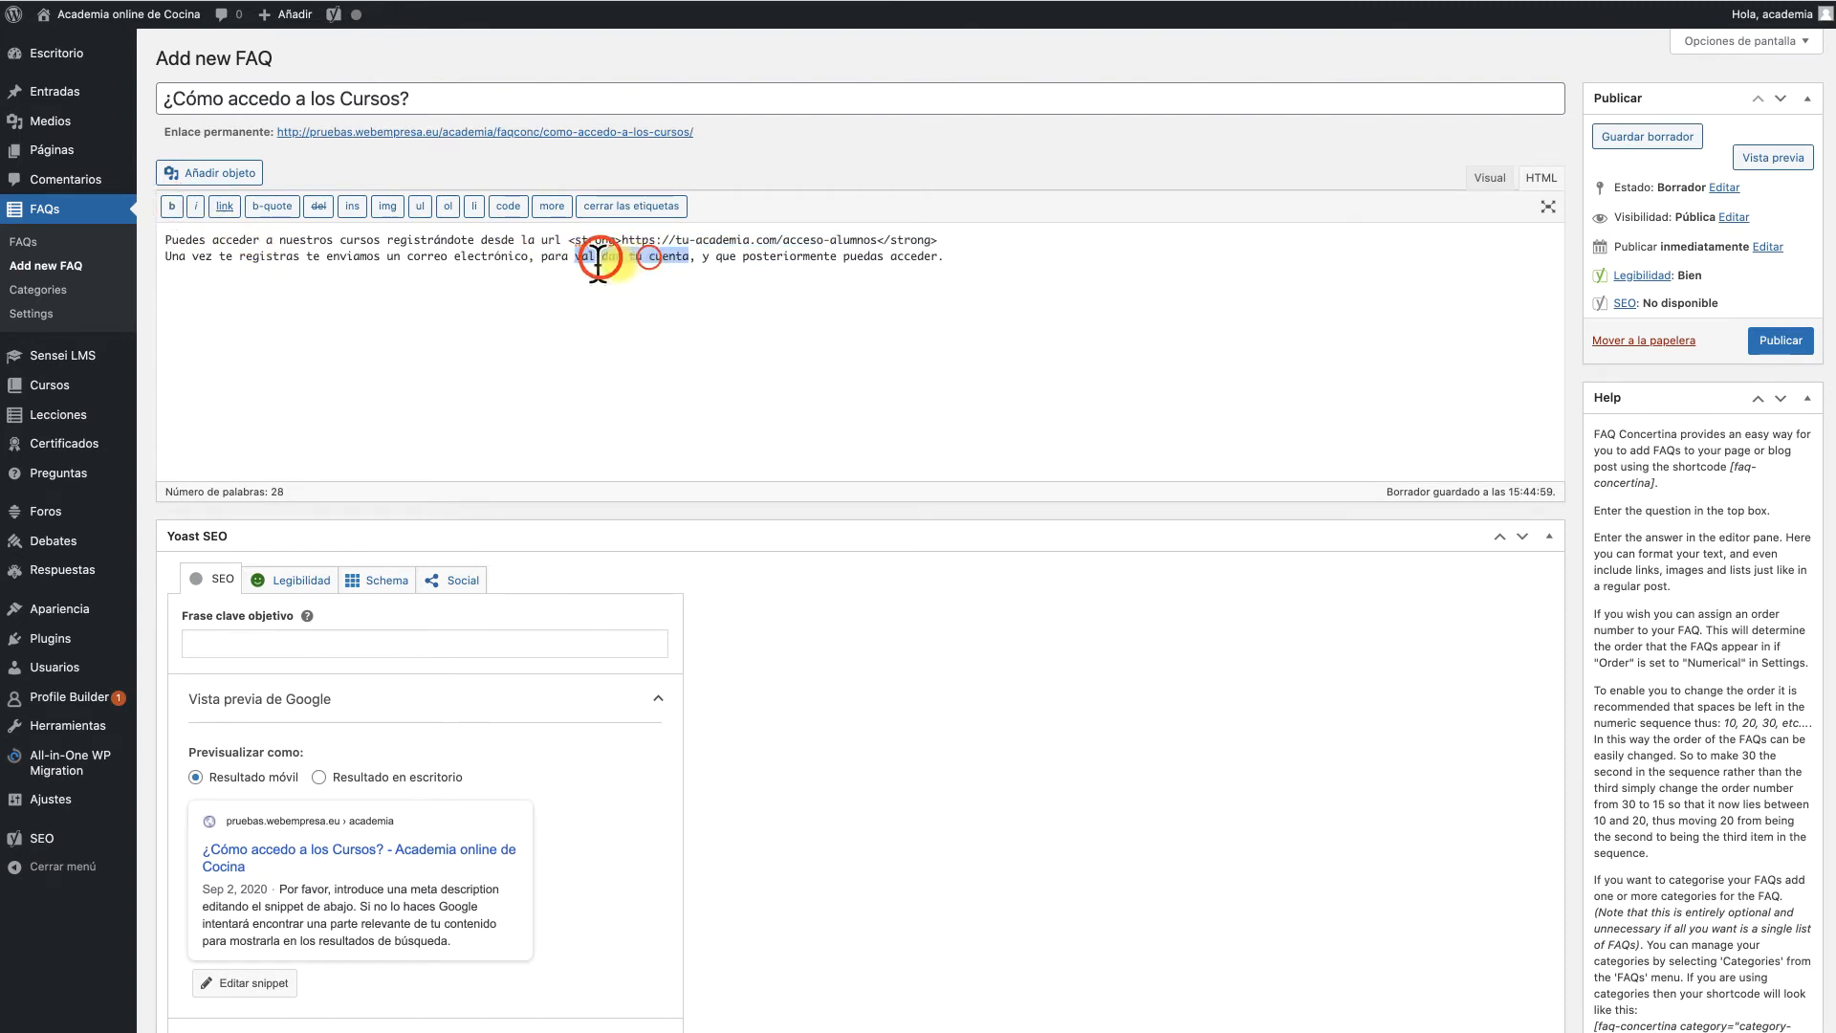
click(172, 207)
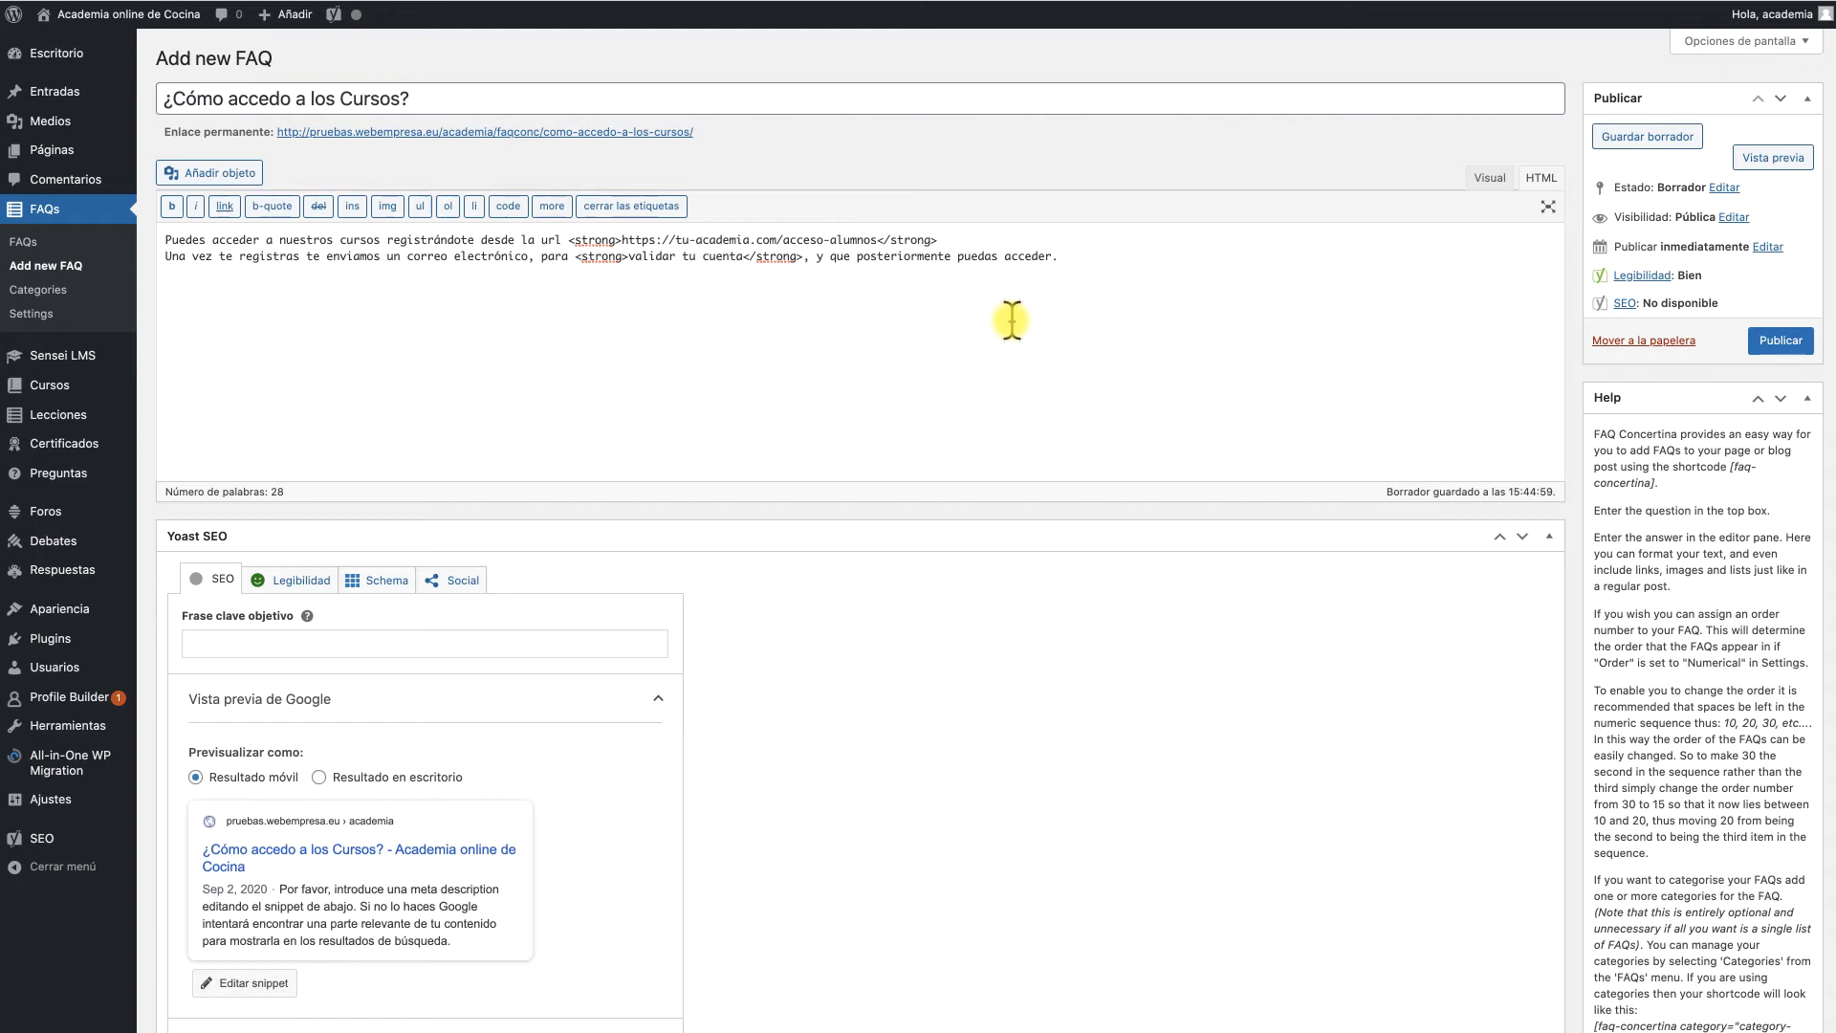
- Examine the plugin's help notes on the general and category shortcodes for displaying FAQs
scroll(1635, 689, down, 3)
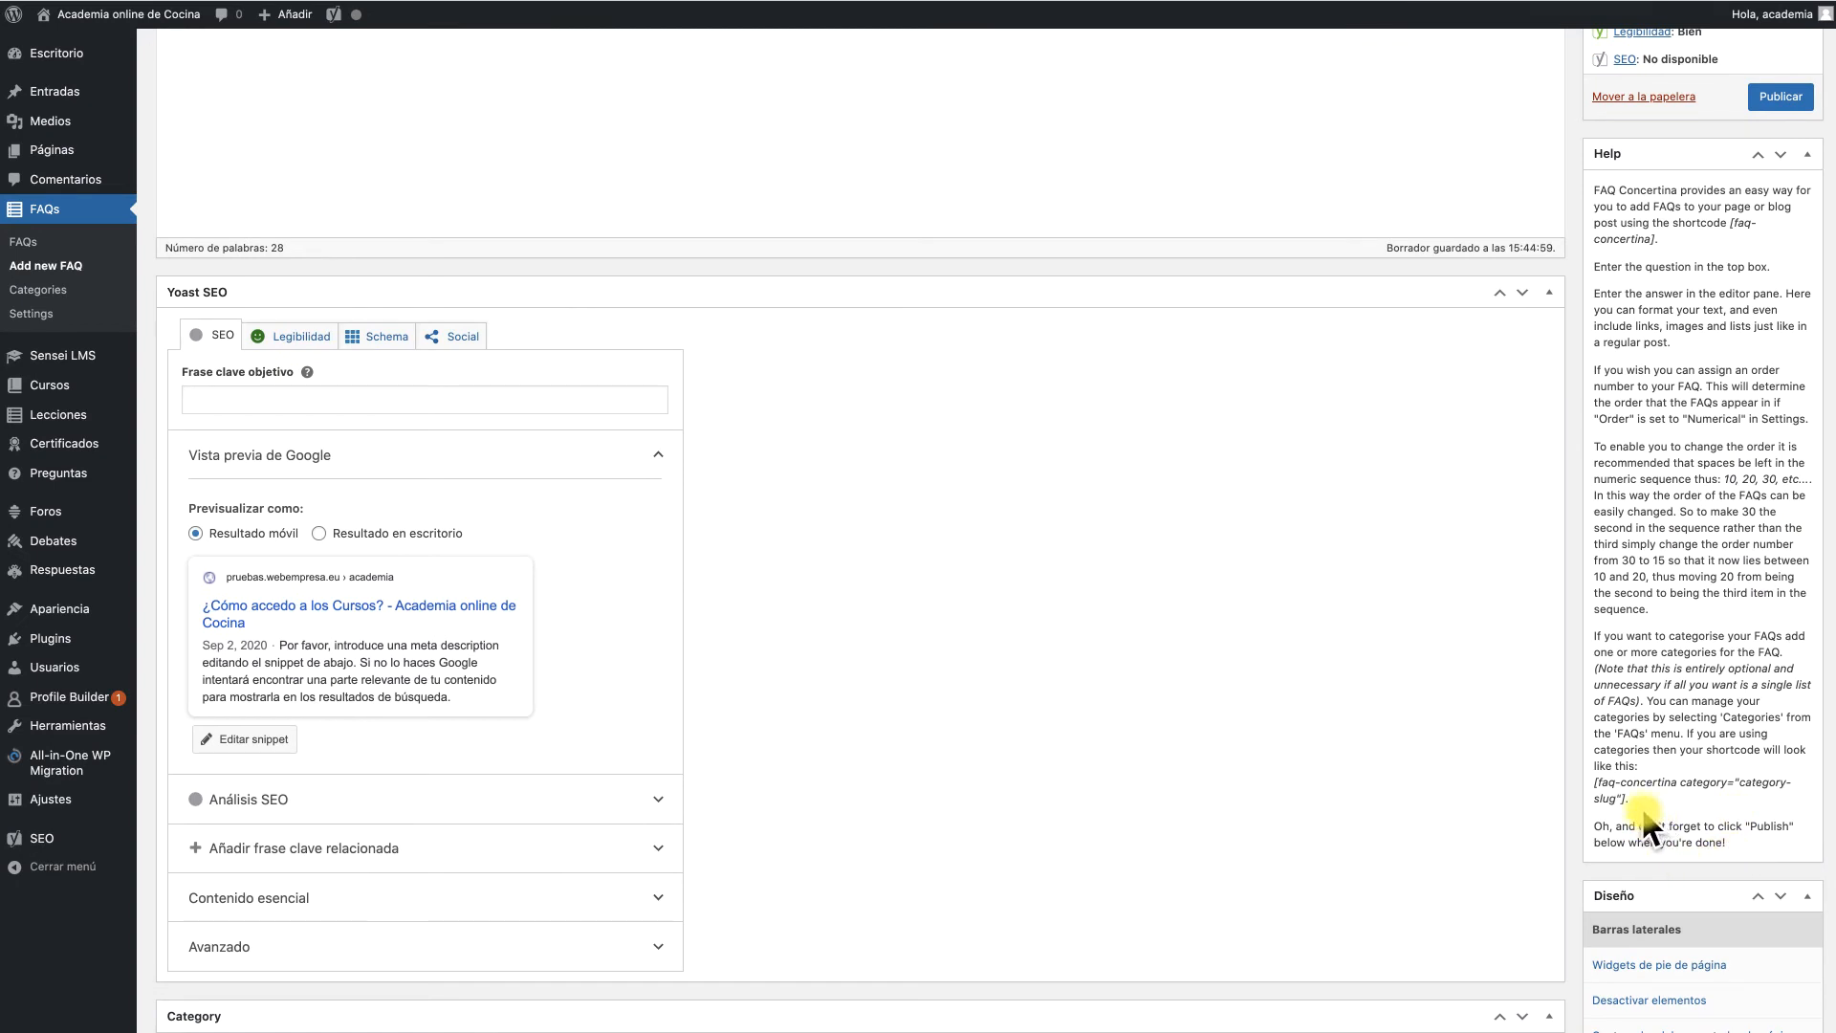
drag(1626, 801, 1593, 782)
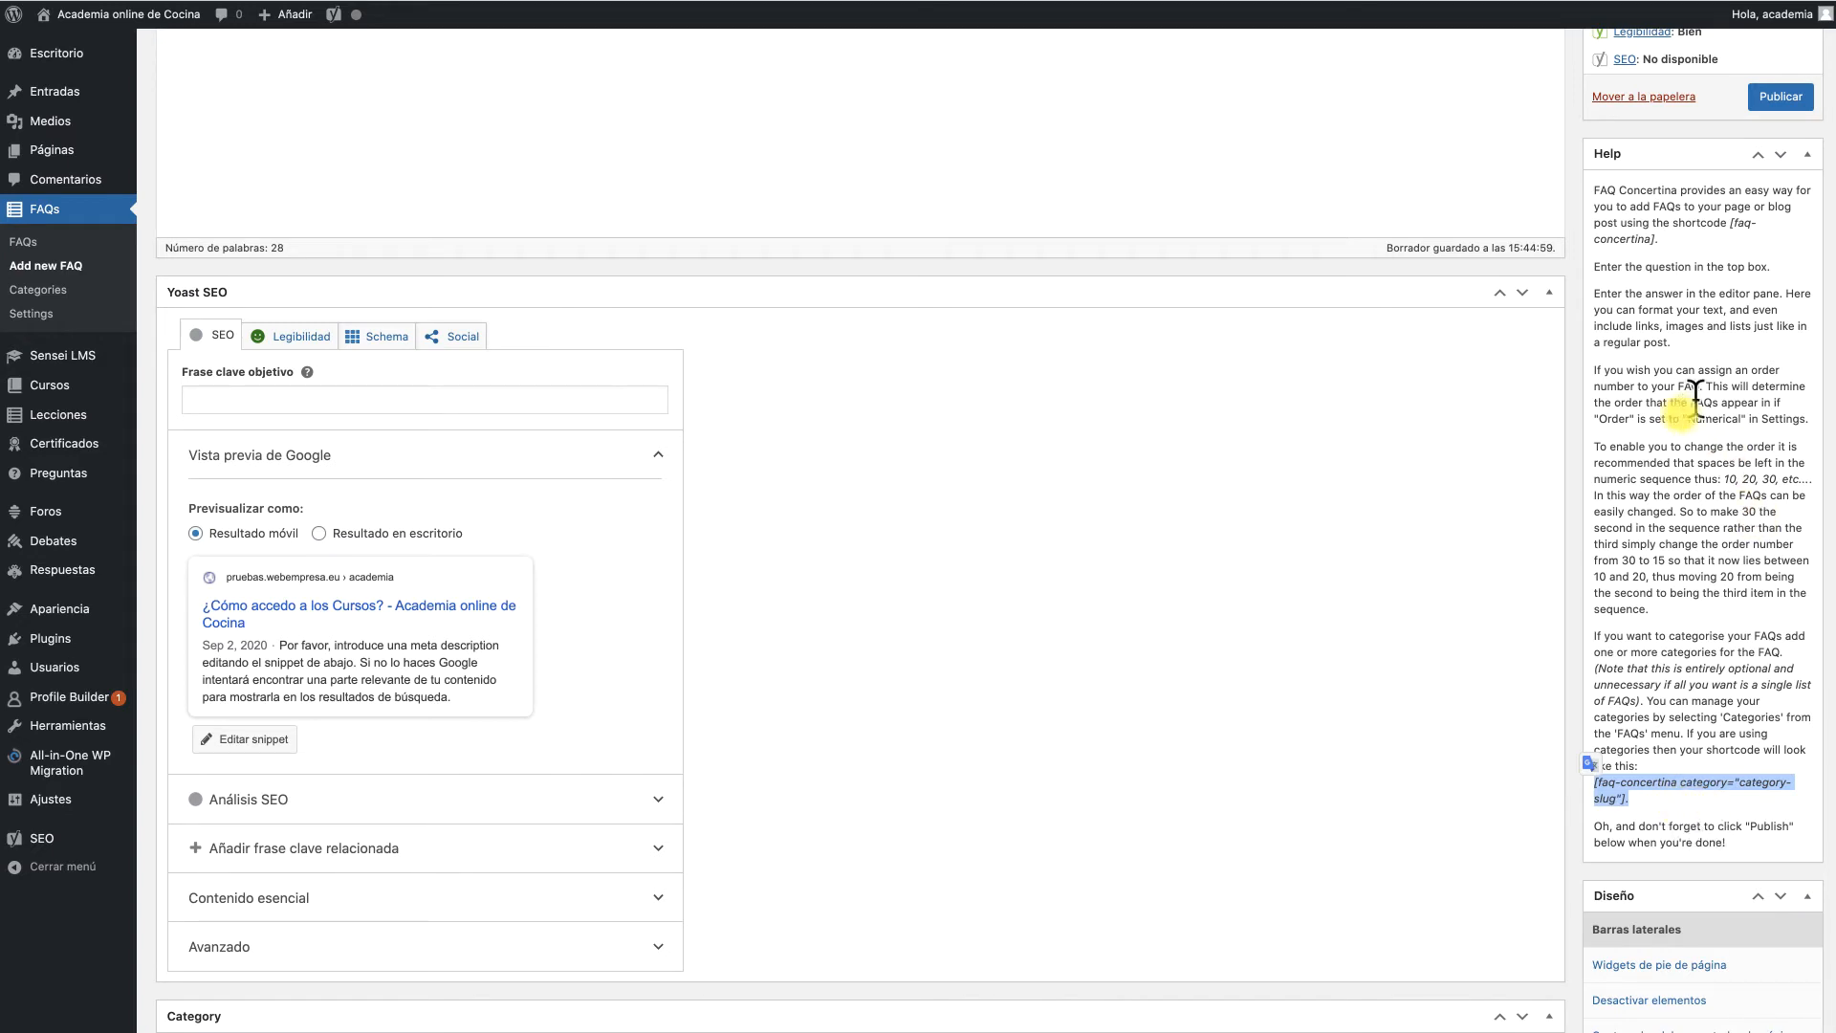
click(1730, 223)
drag(1731, 223, 1739, 239)
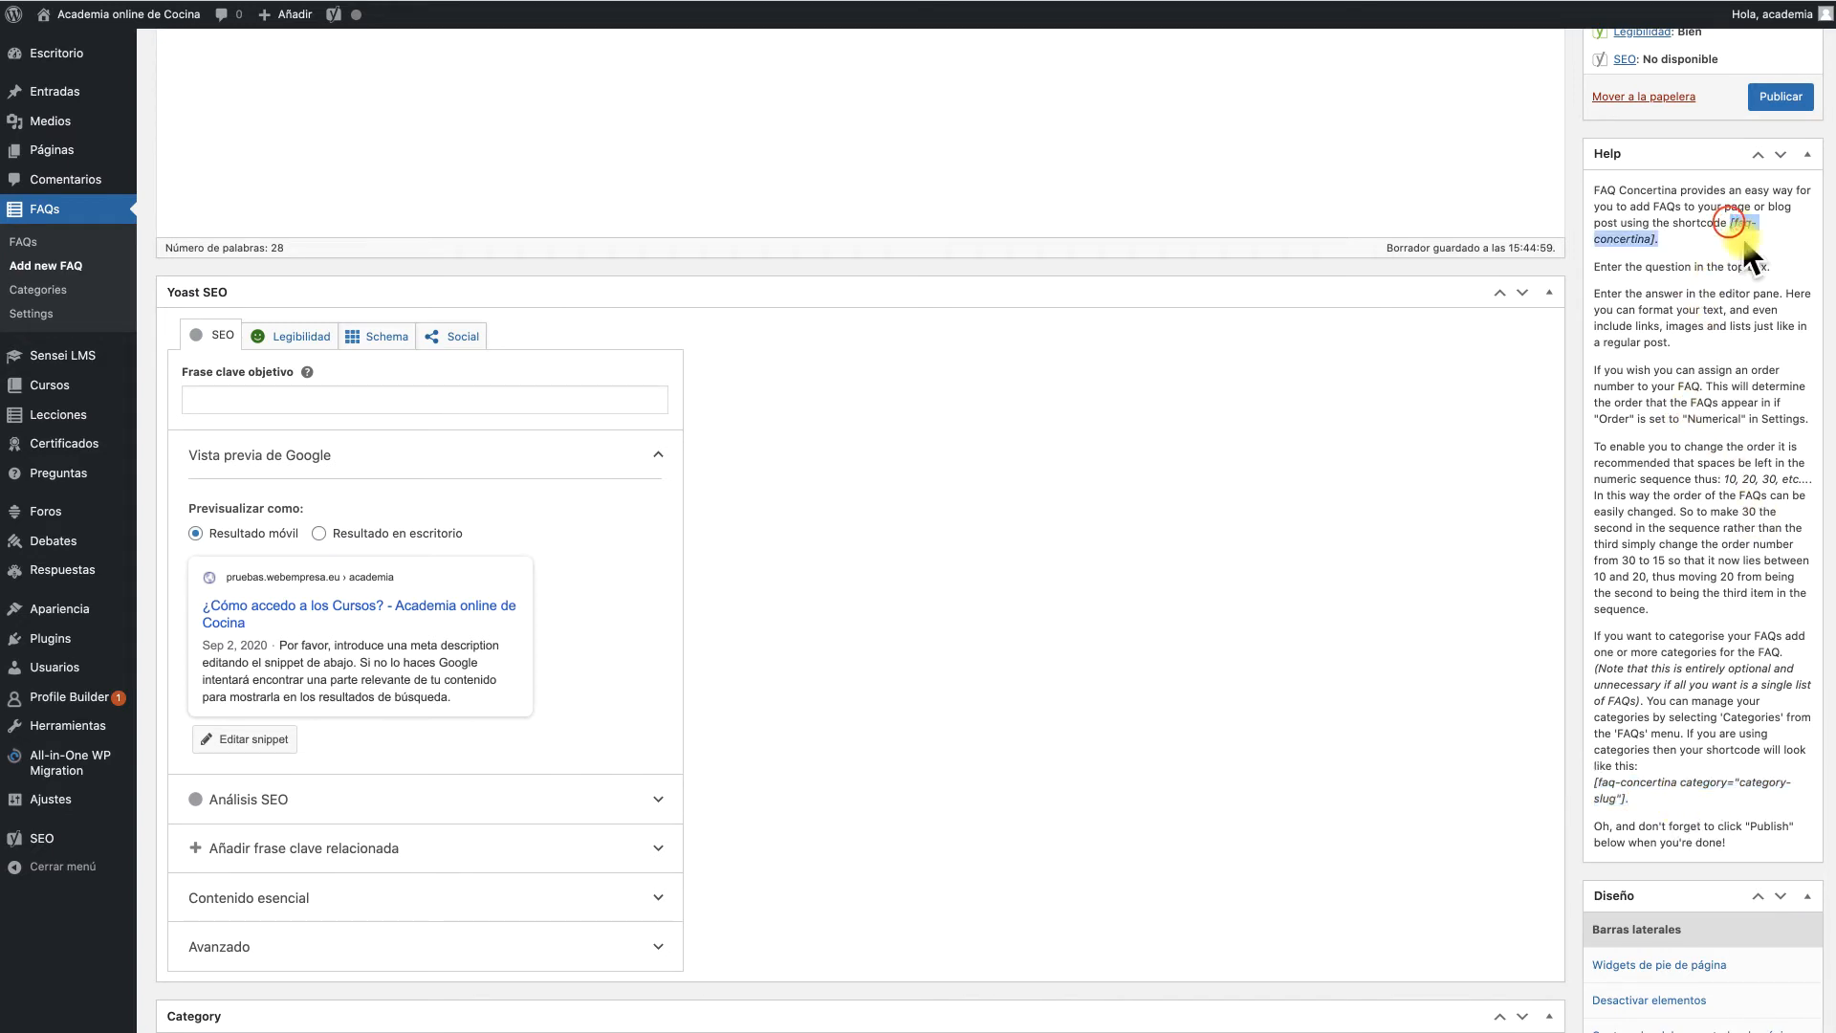
scroll(1602, 337, up, 3)
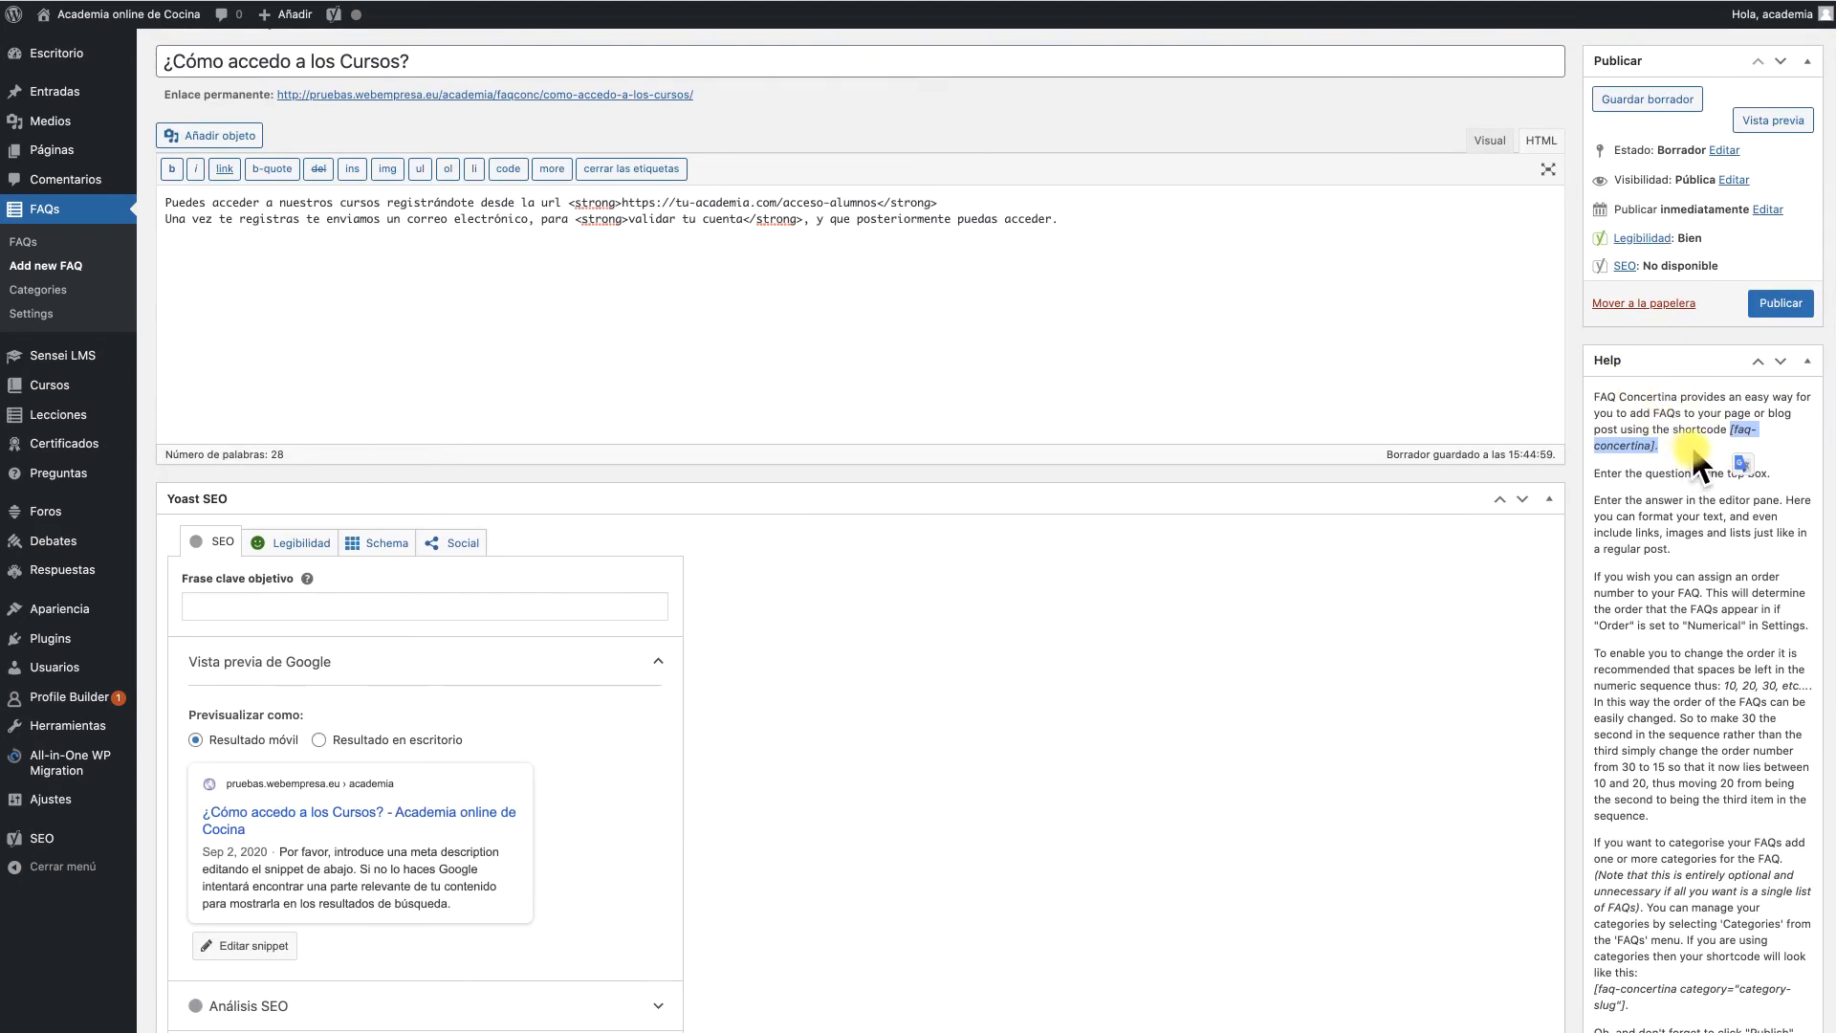
click(745, 288)
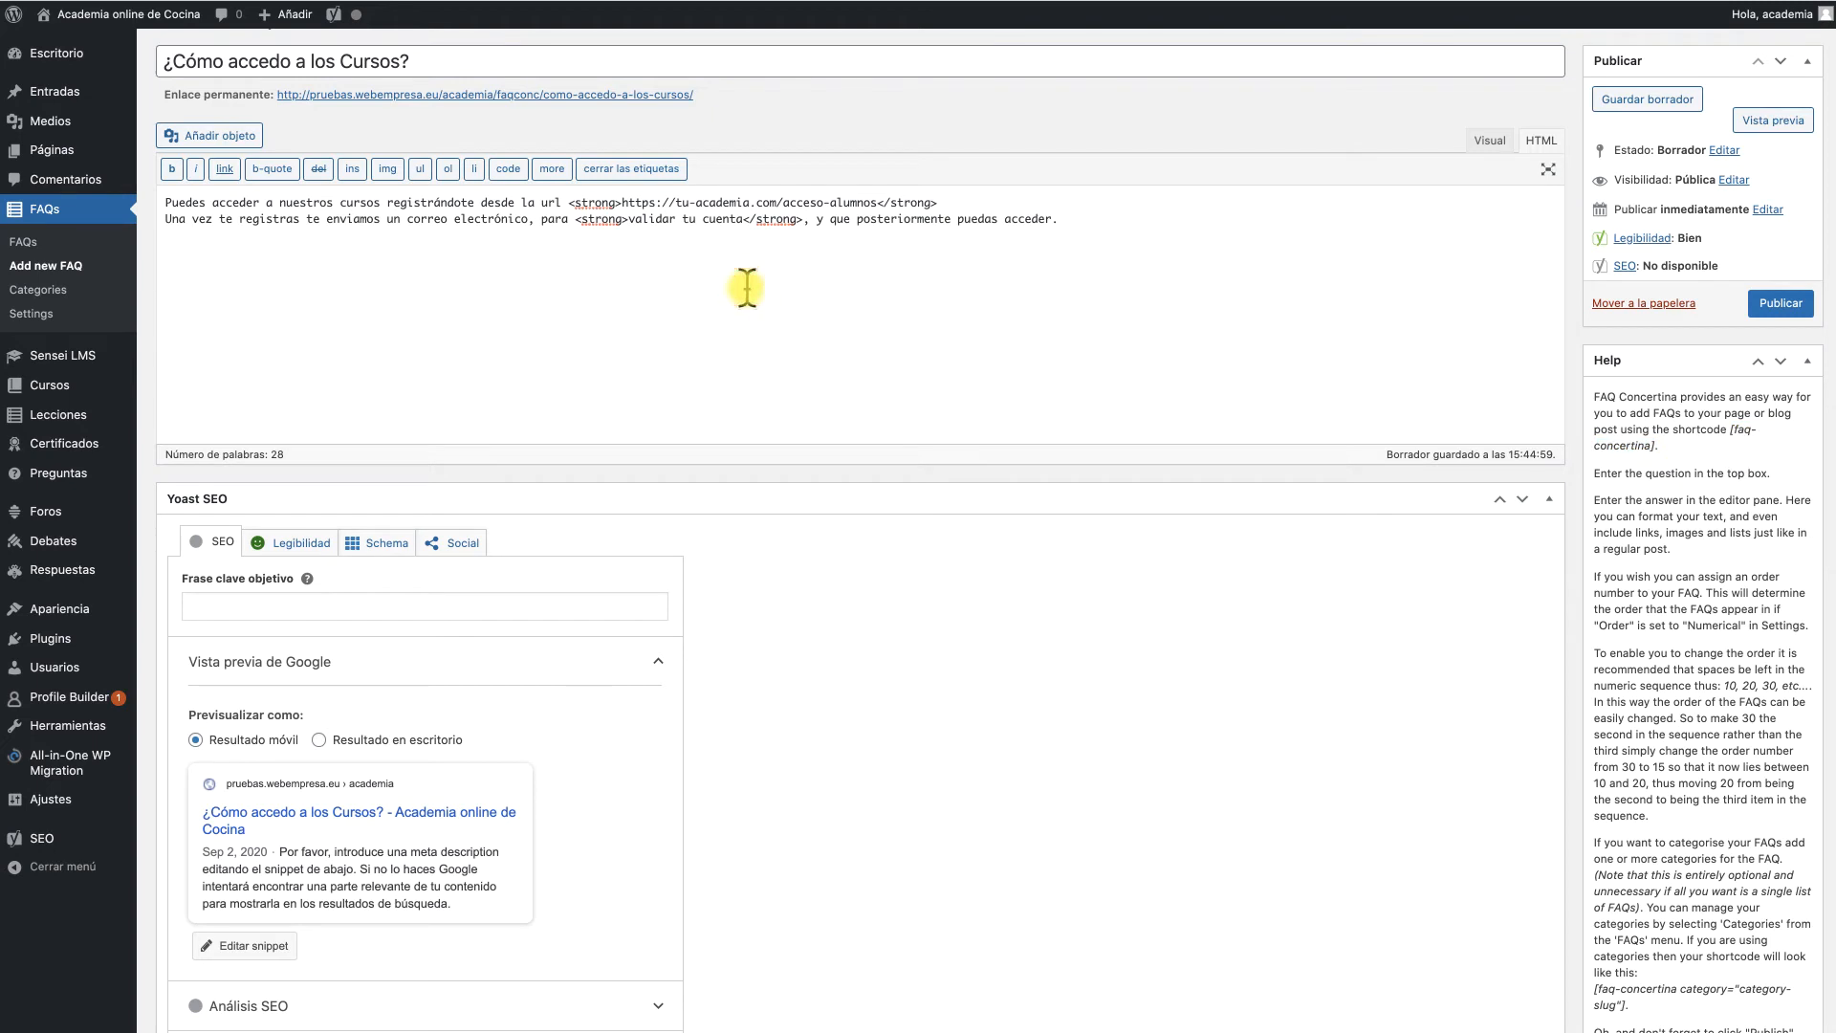
- Review the FAQ's category and order options, publish the FAQ, and start another new one
scroll(689, 310, down, 3)
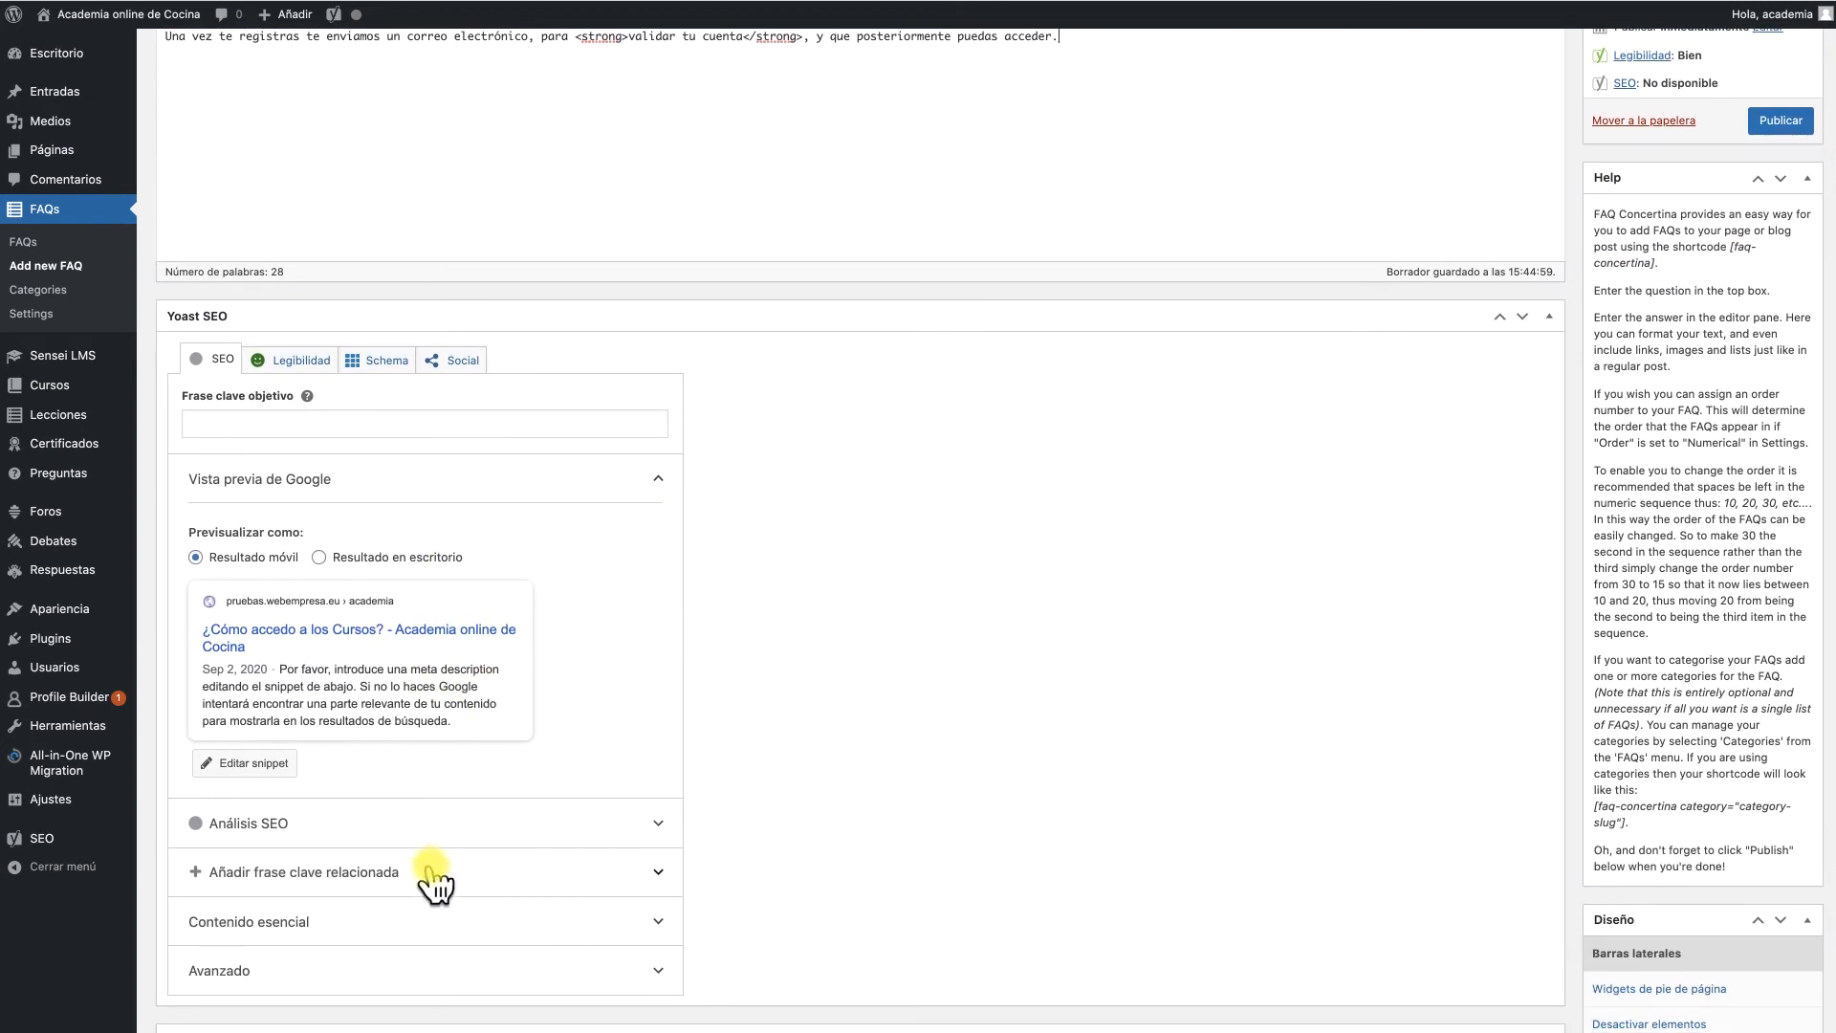
scroll(431, 871, down, 3)
scroll(431, 868, down, 2)
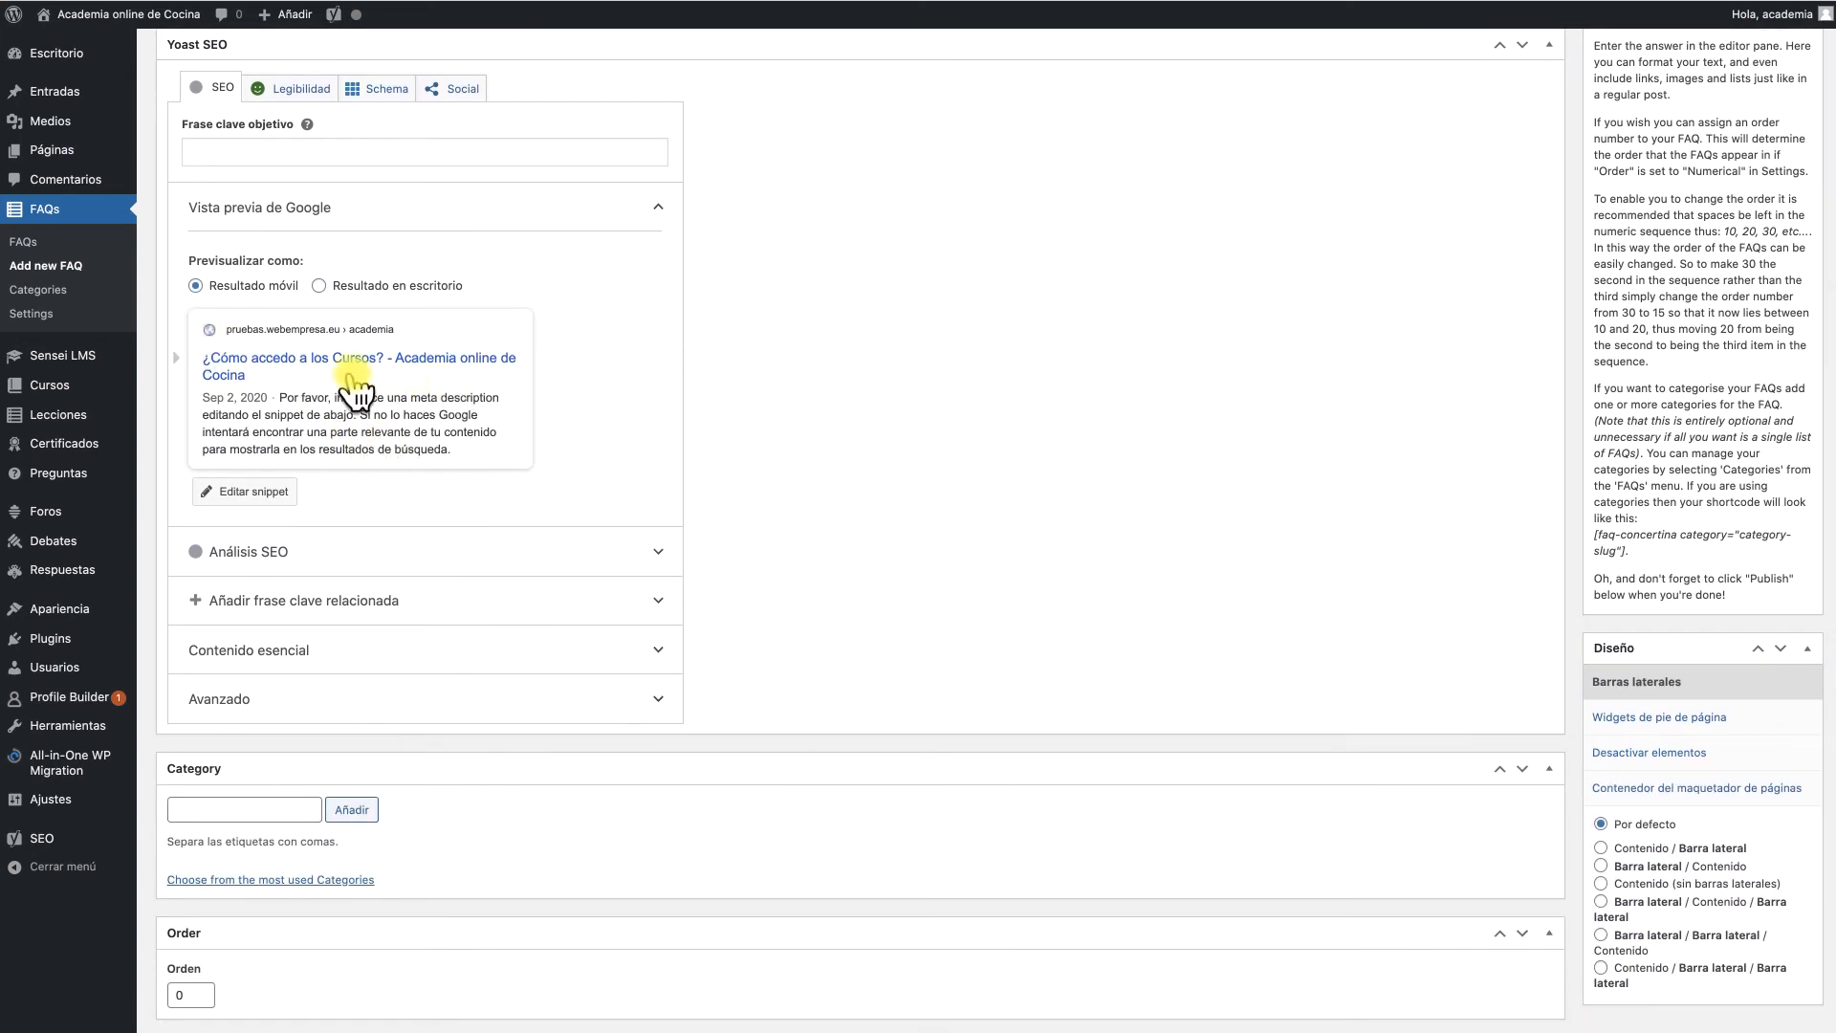
scroll(246, 409, down, 1)
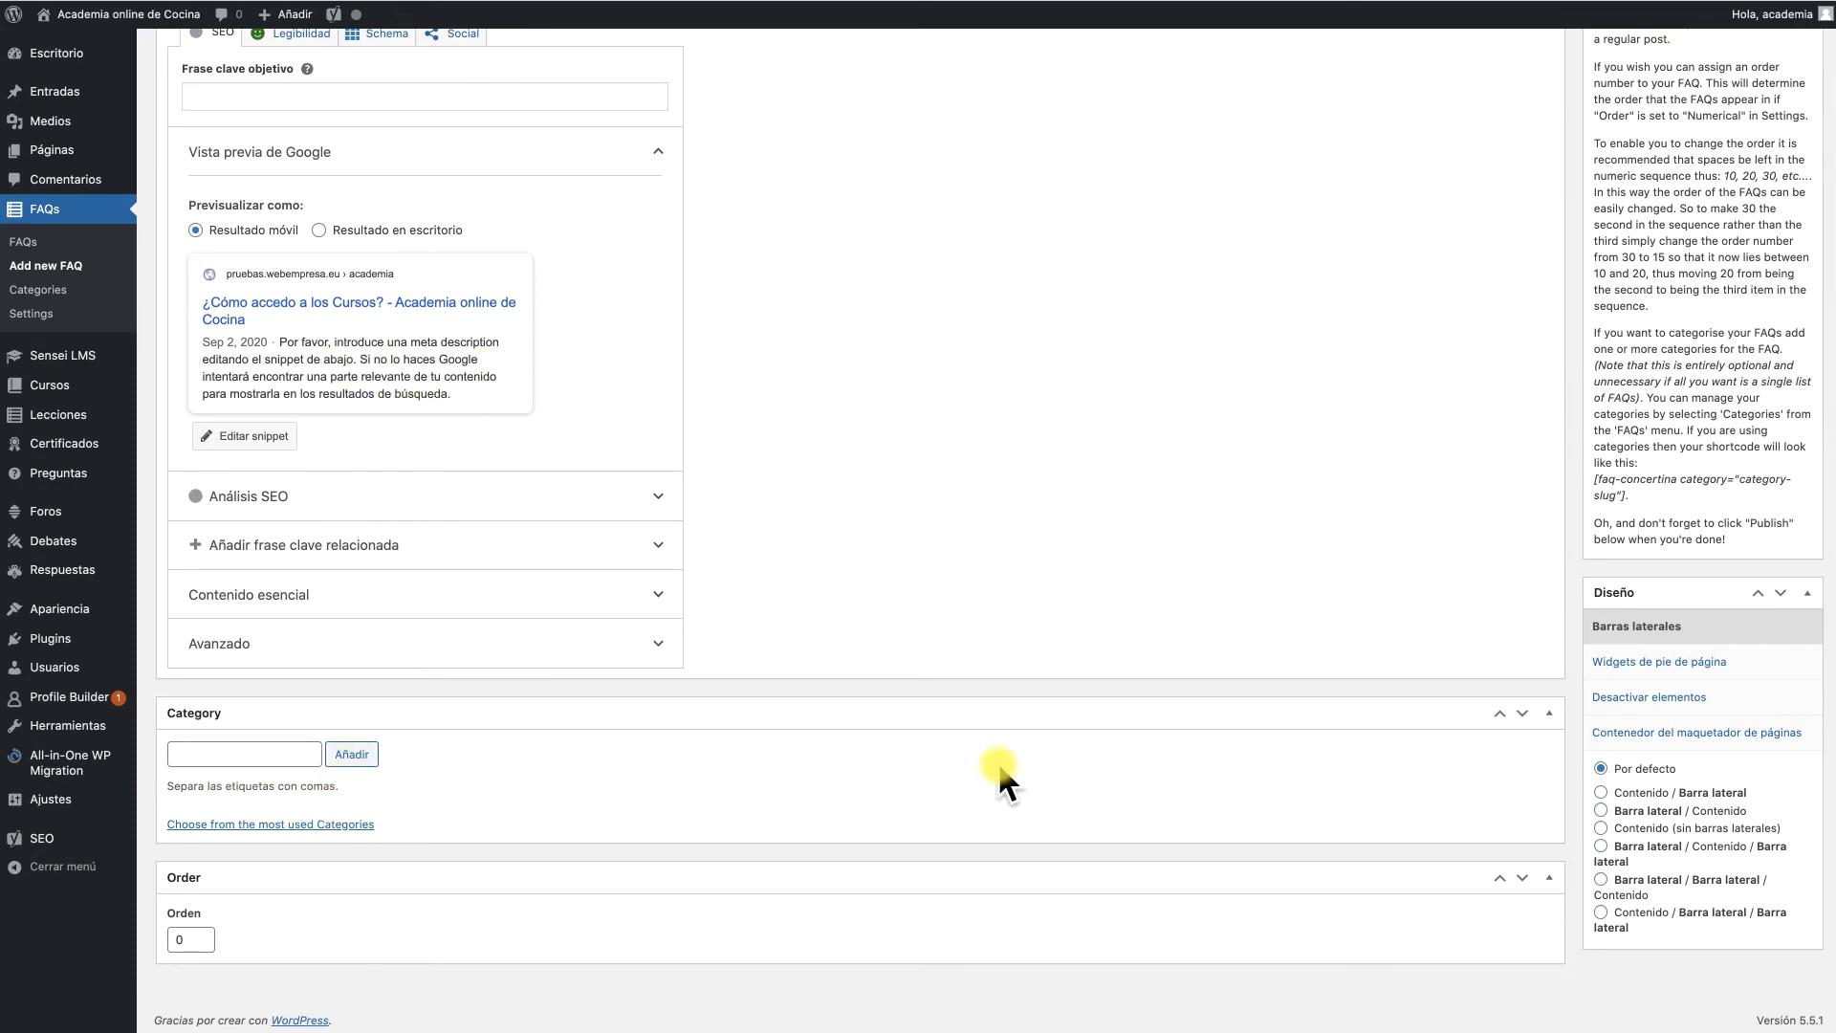
scroll(997, 761, up, 10)
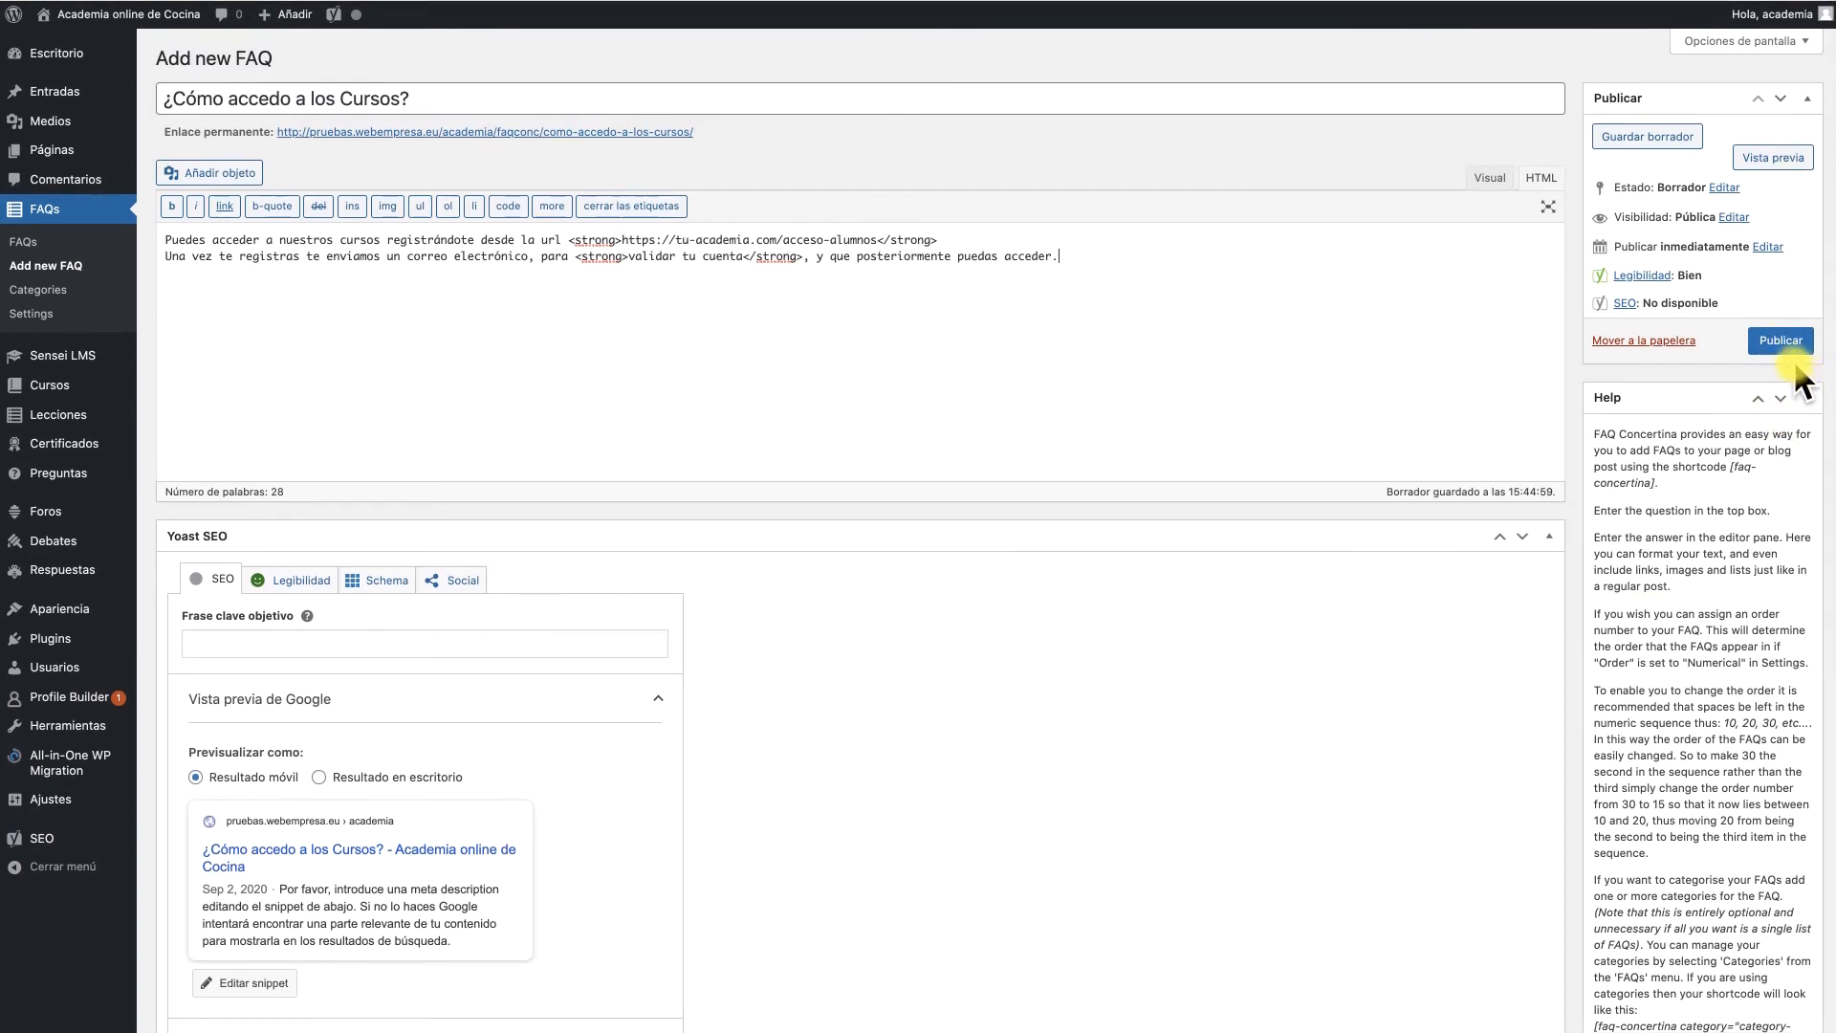
click(1780, 343)
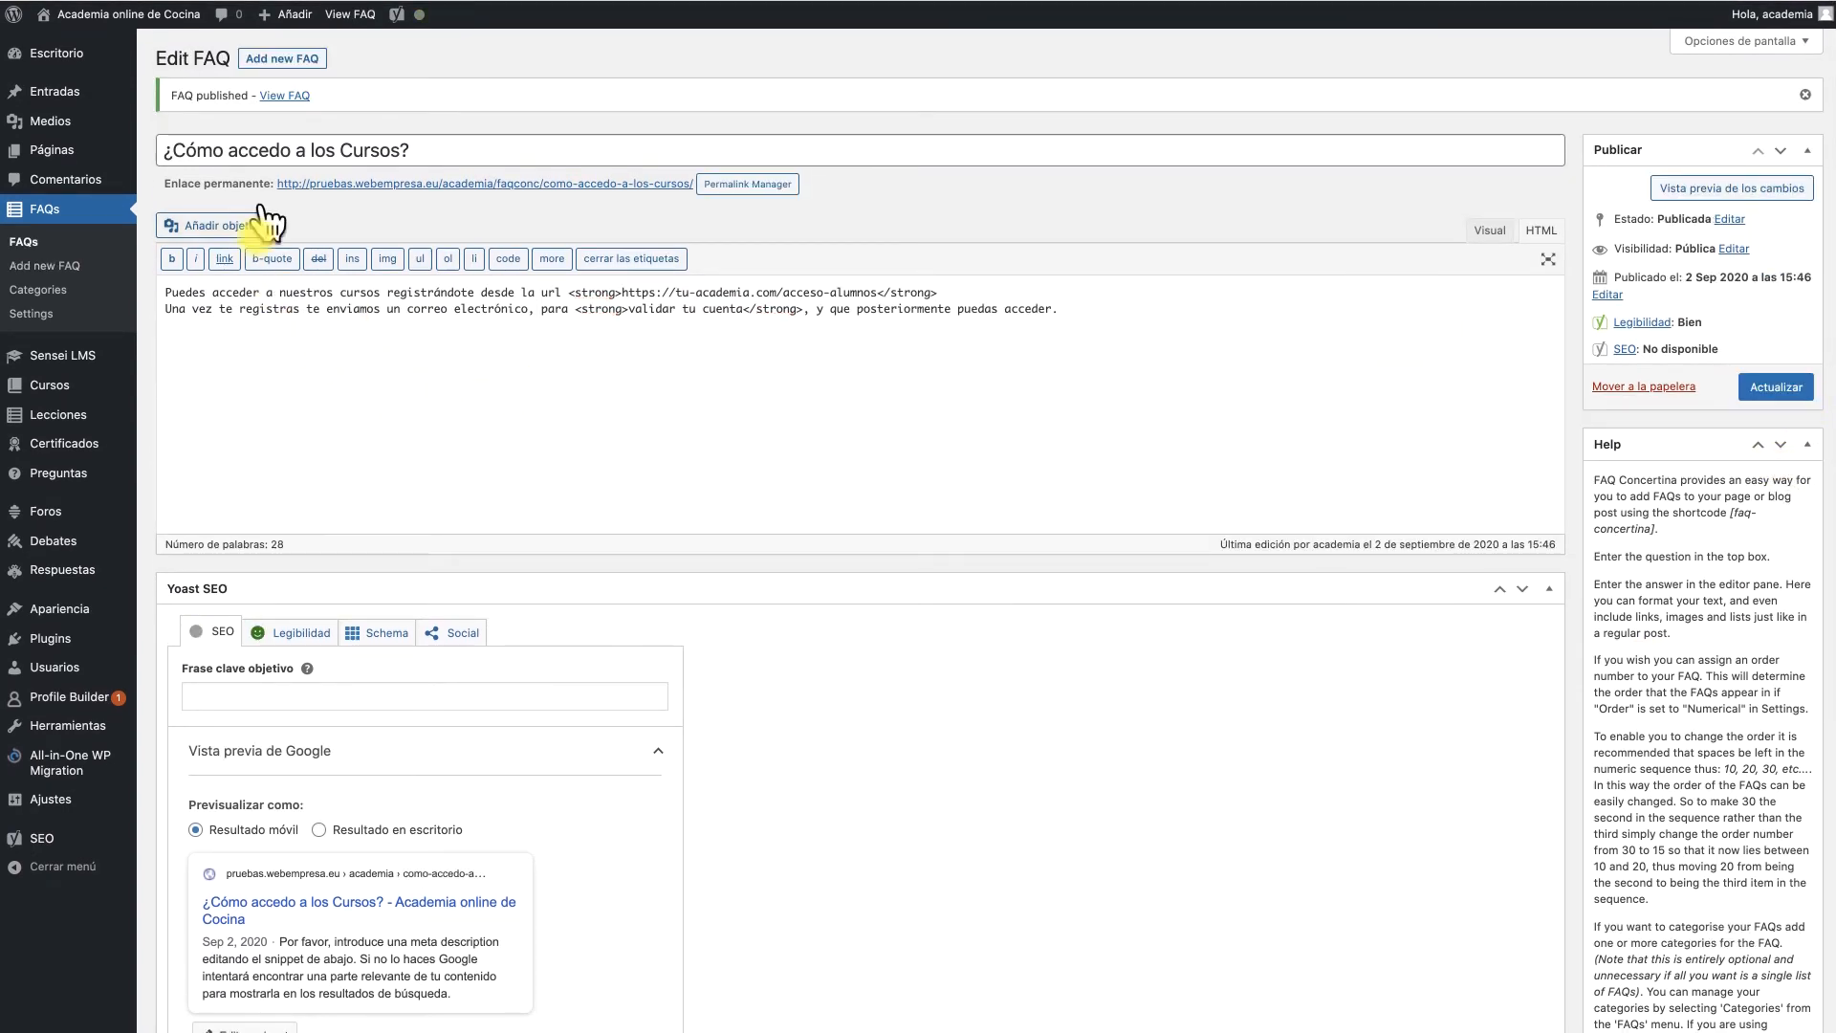
click(279, 60)
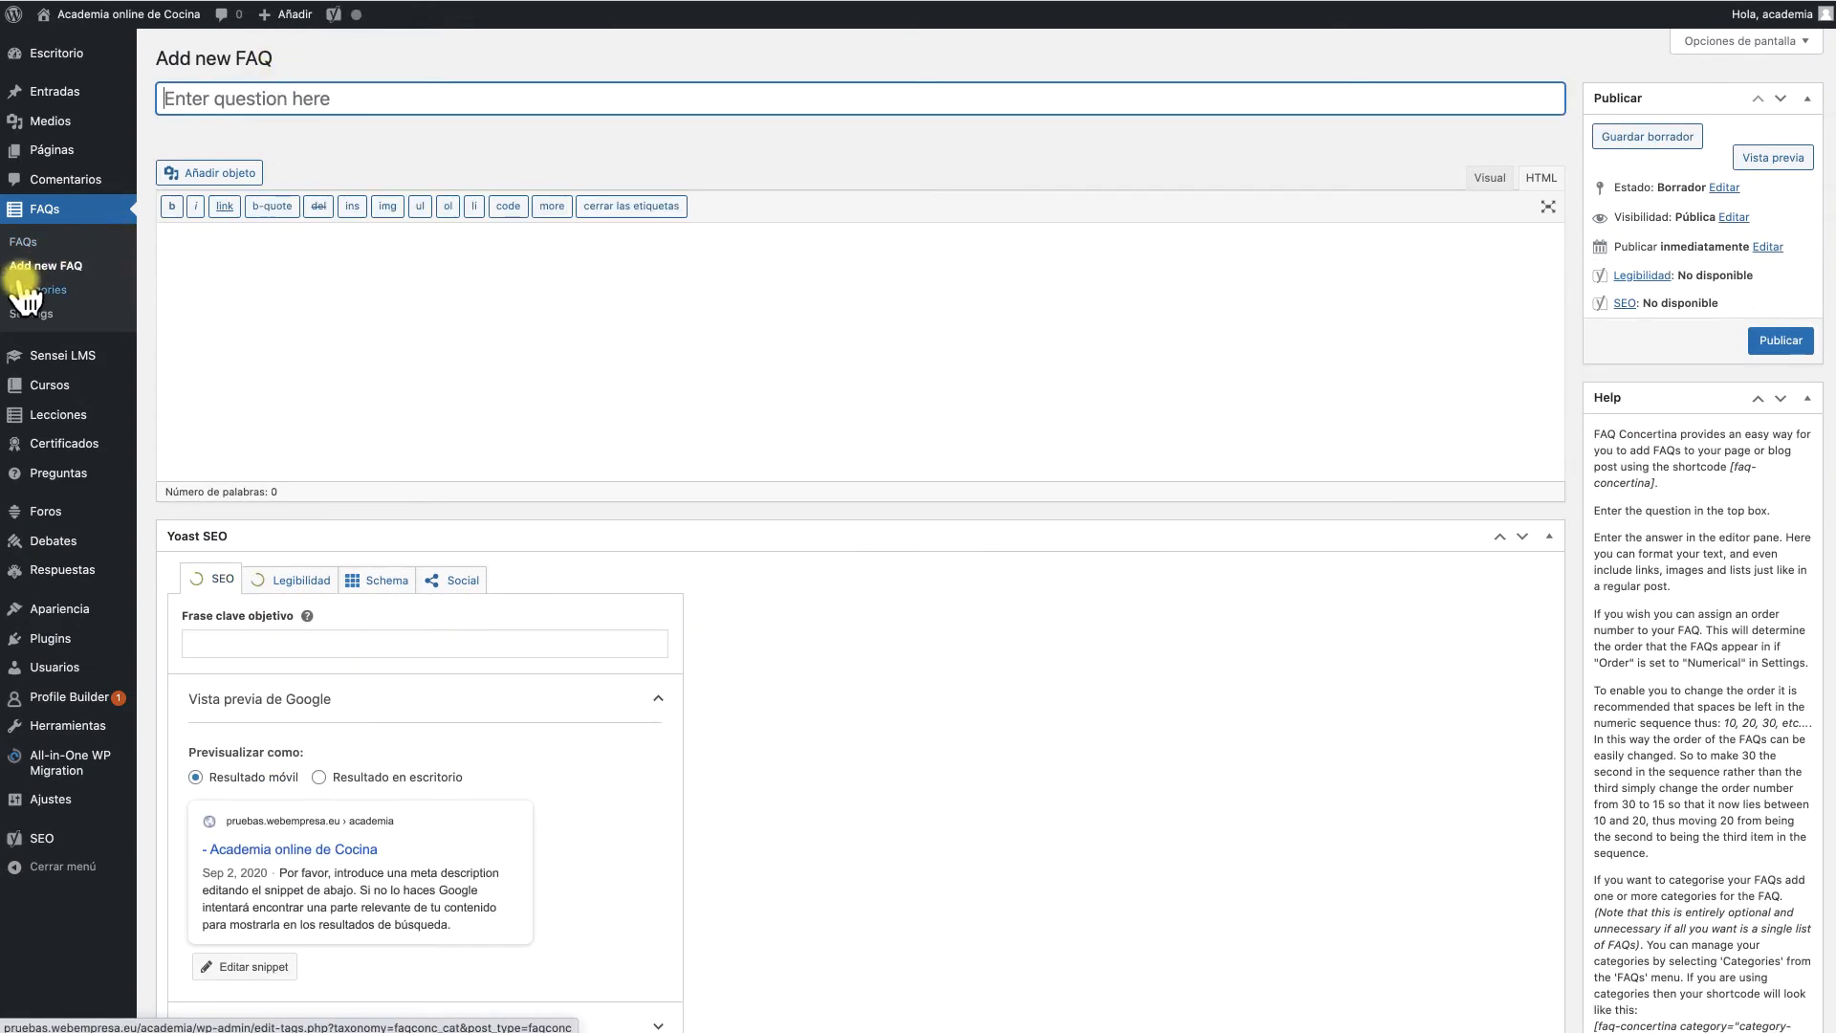
- From the FAQs list, open "¿Cómo accedo a los Cursos?" and set its order number to 1
click(24, 242)
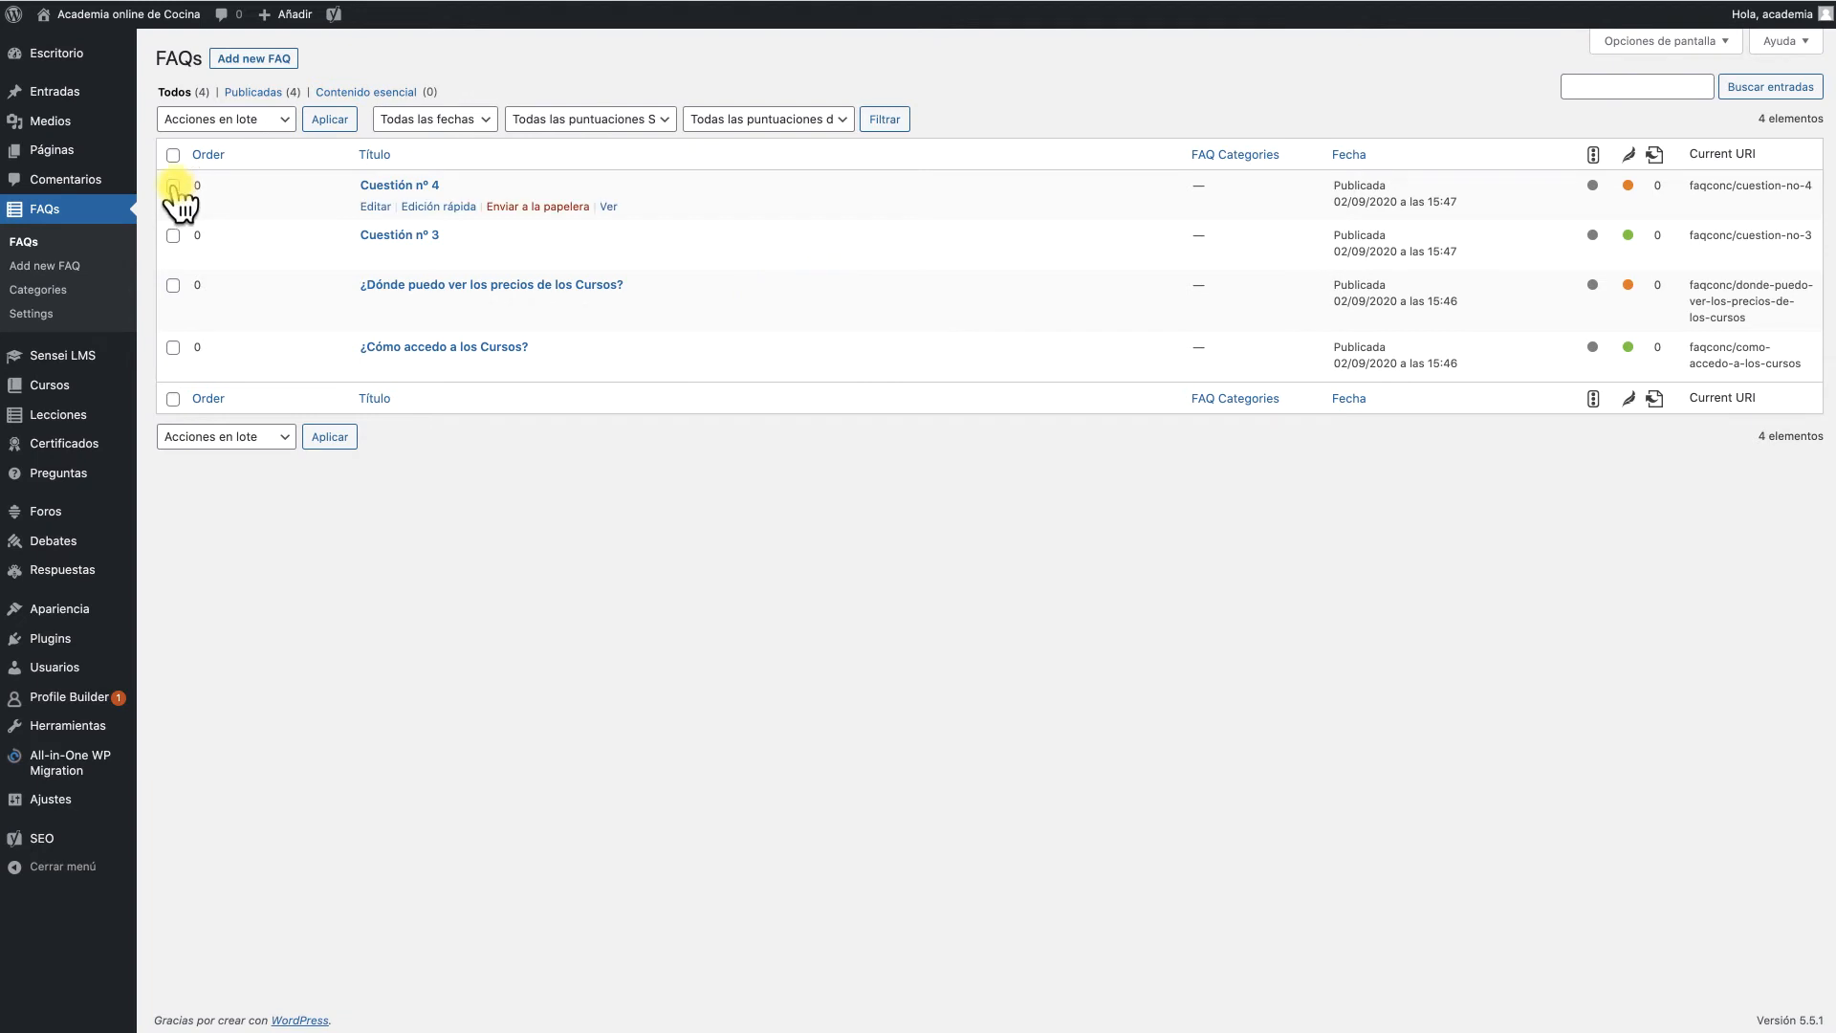
click(473, 350)
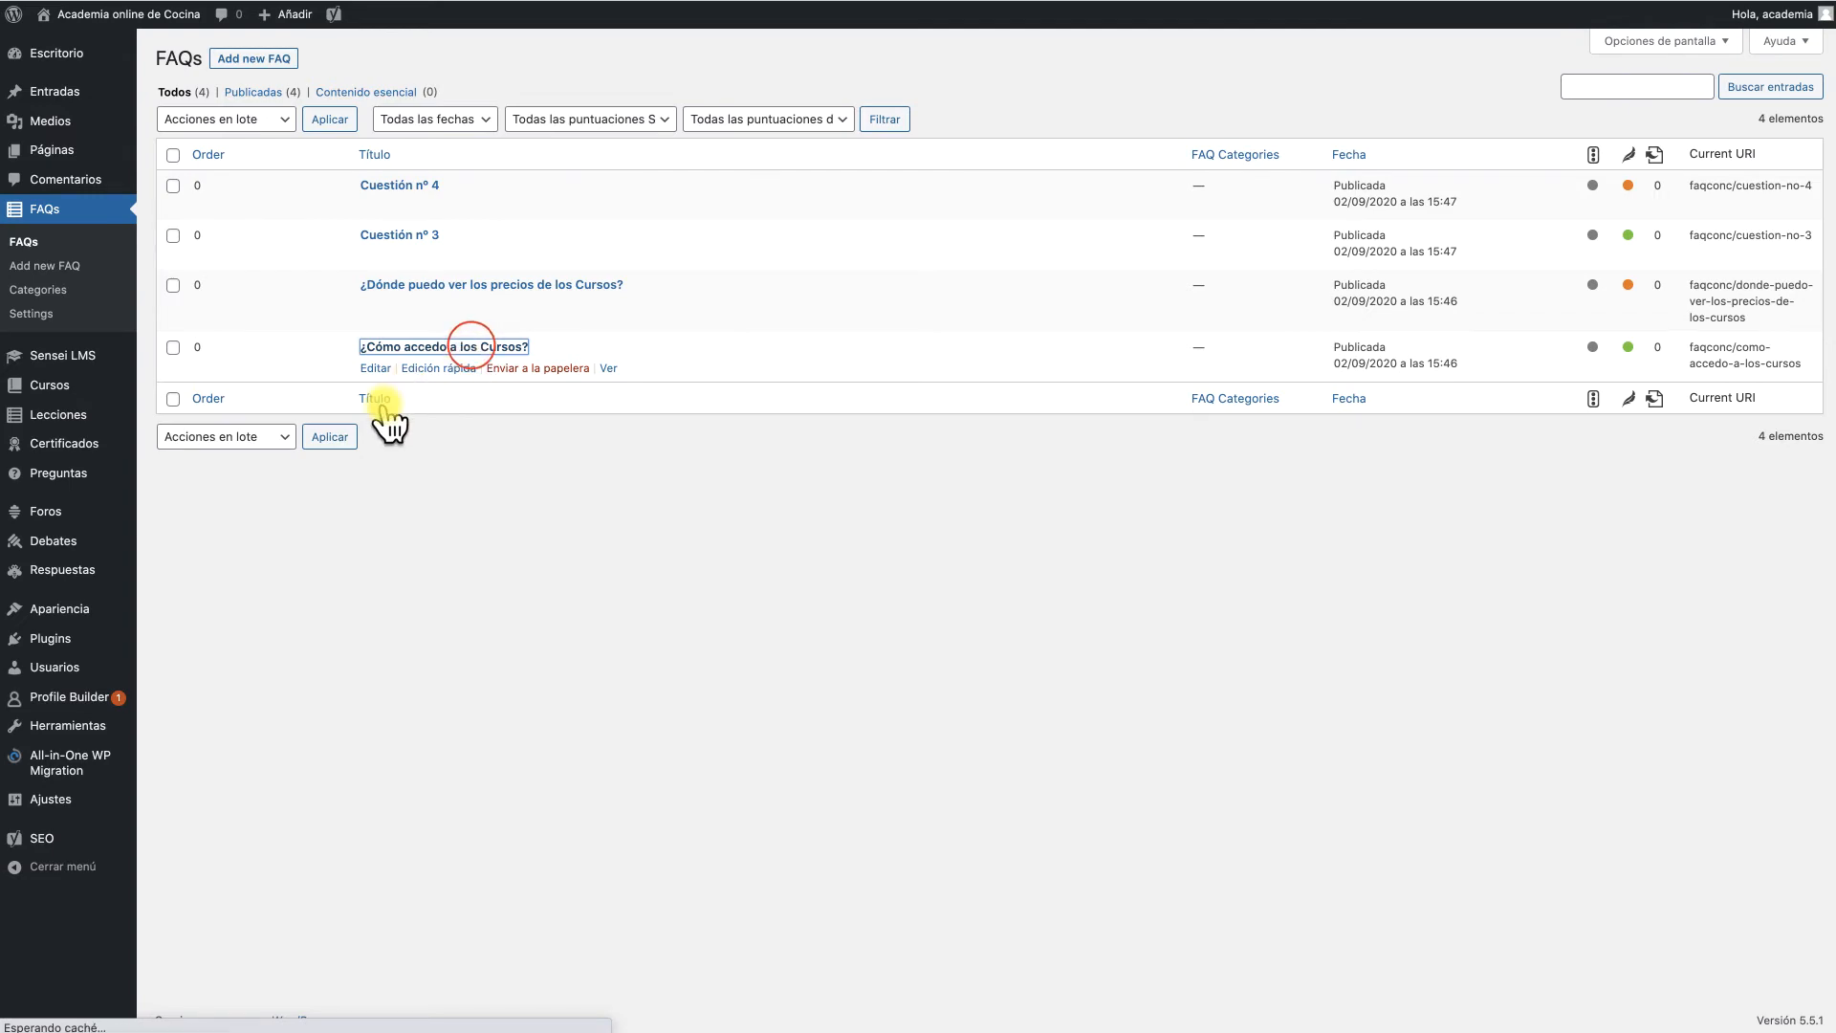
scroll(324, 689, down, 6)
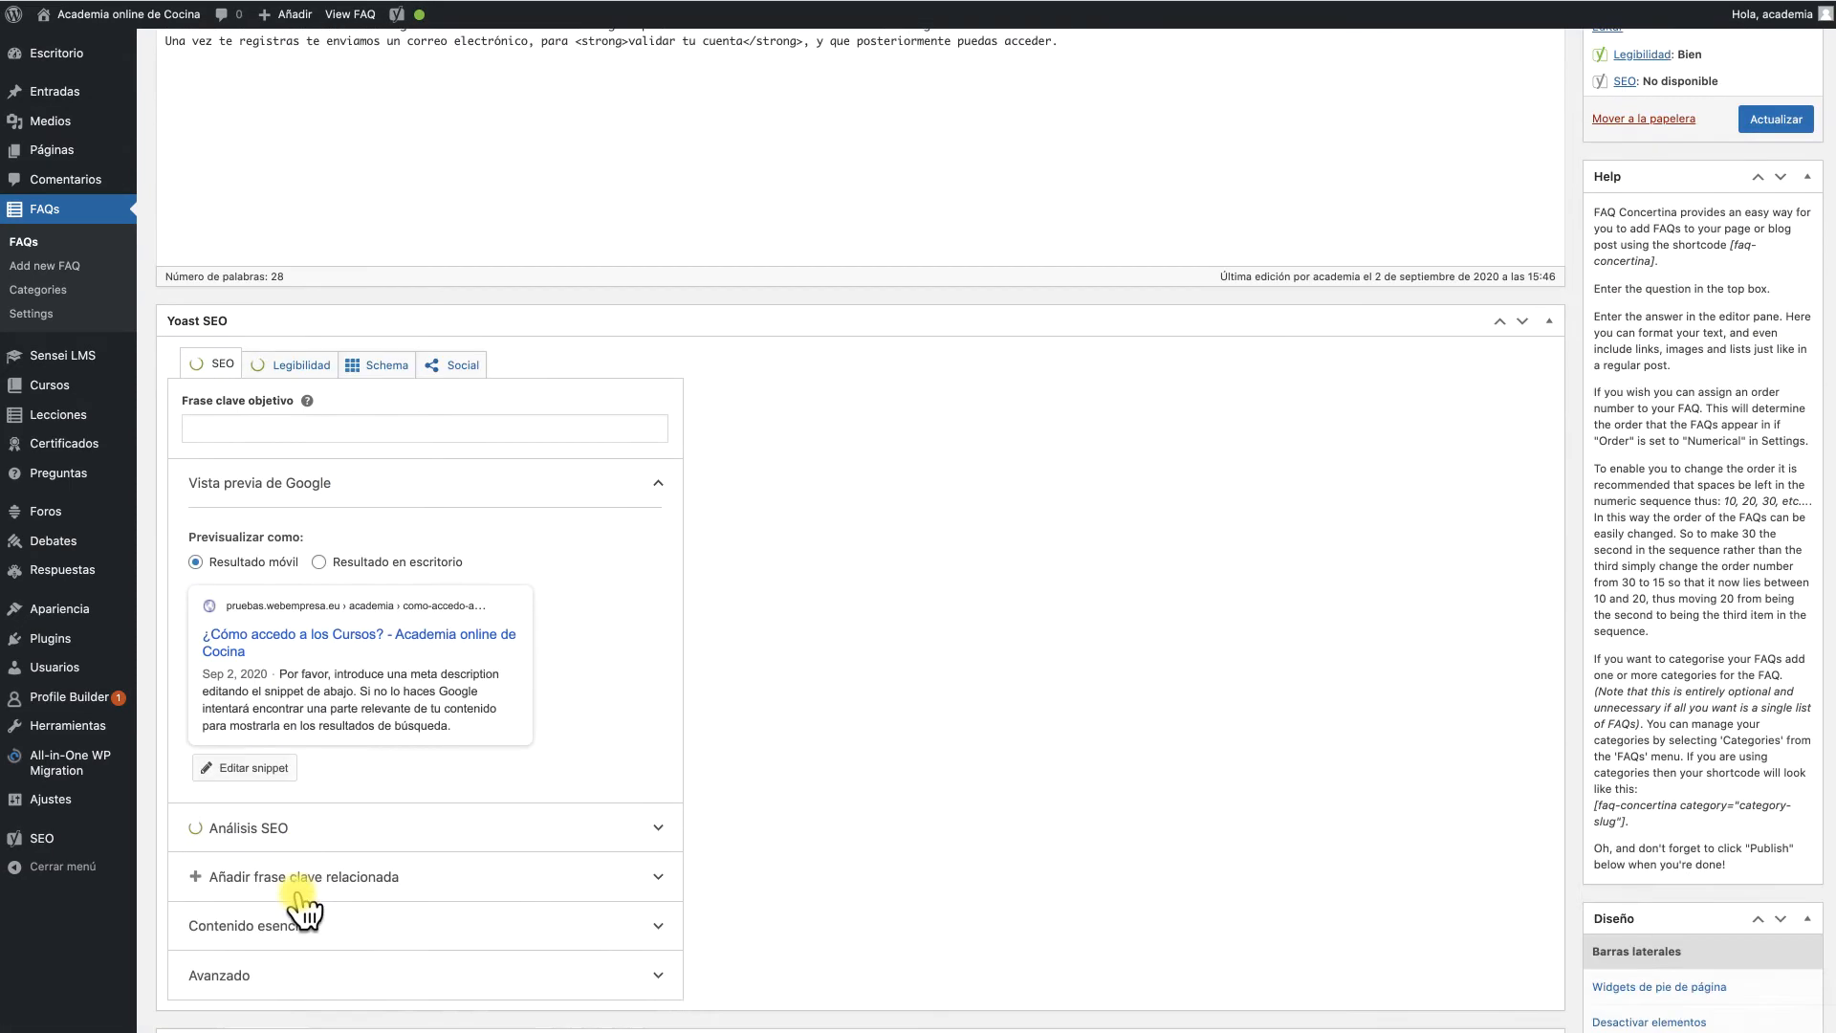
double_click(208, 939)
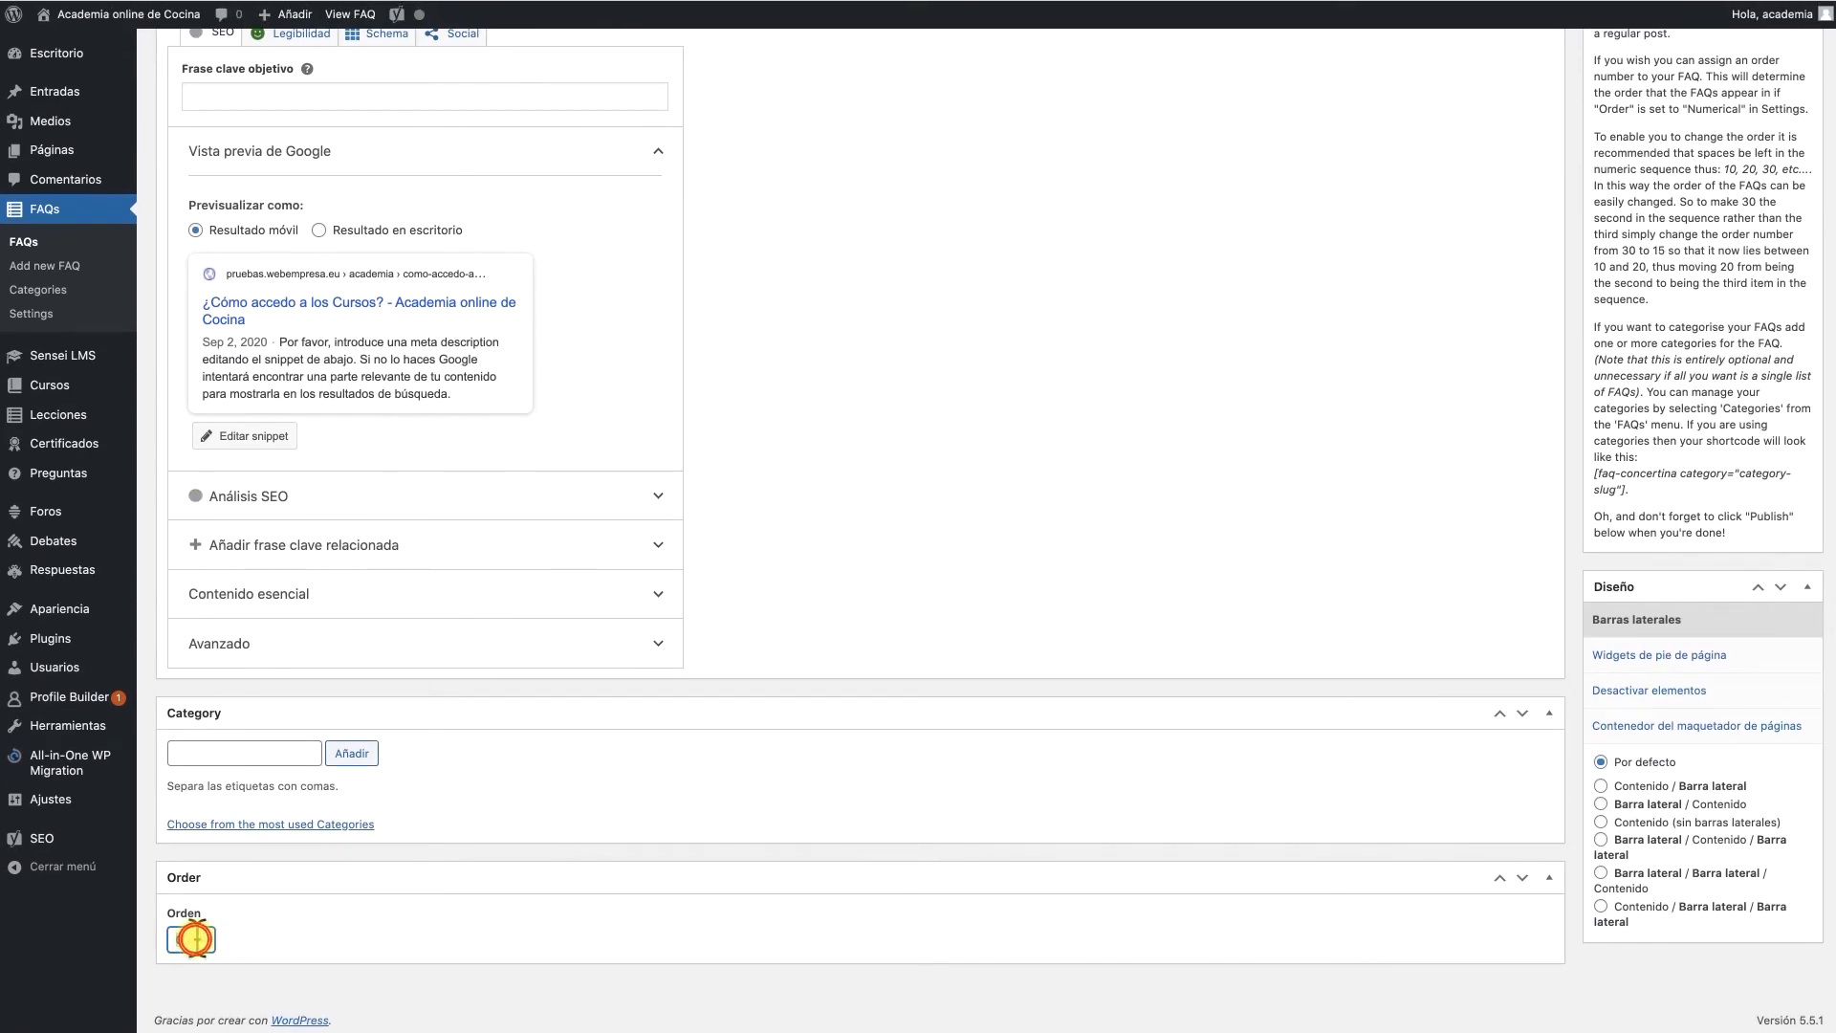
text(1)
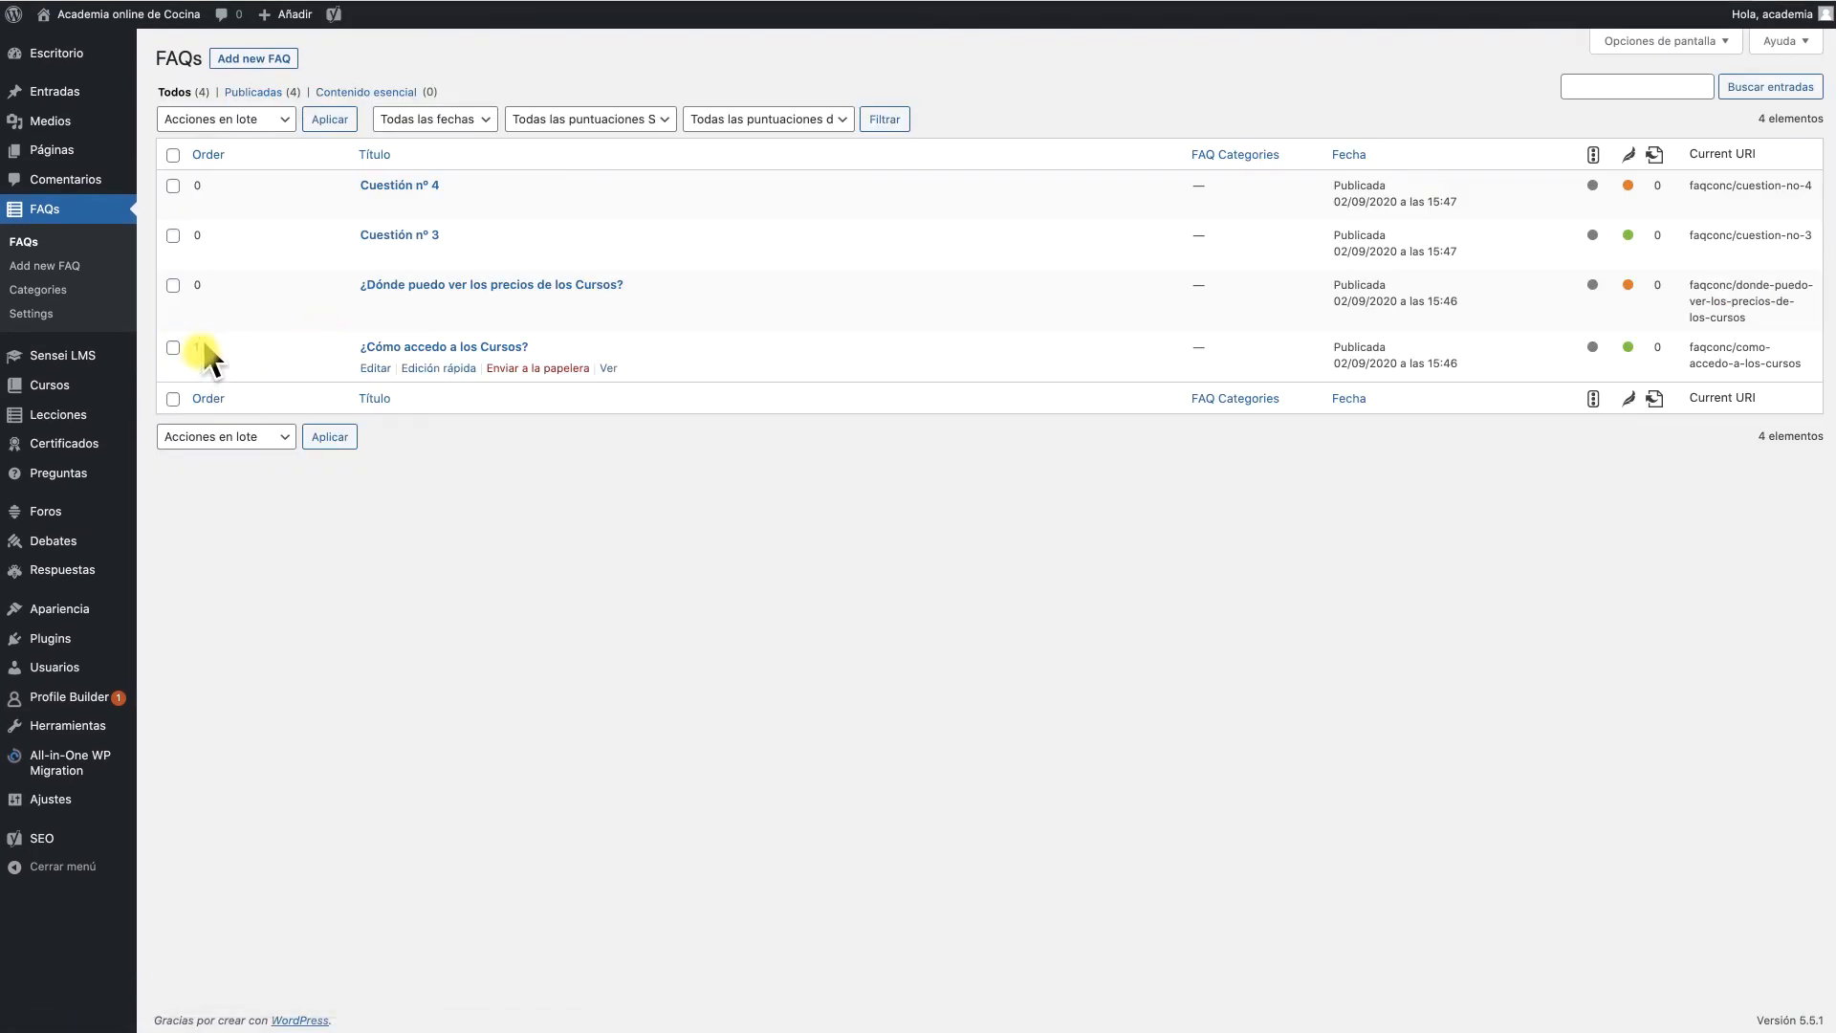
- Set the order number of "¿Dónde puedo ver los precios de los Cursos?" to 2, update it, and return to the FAQs list
click(420, 285)
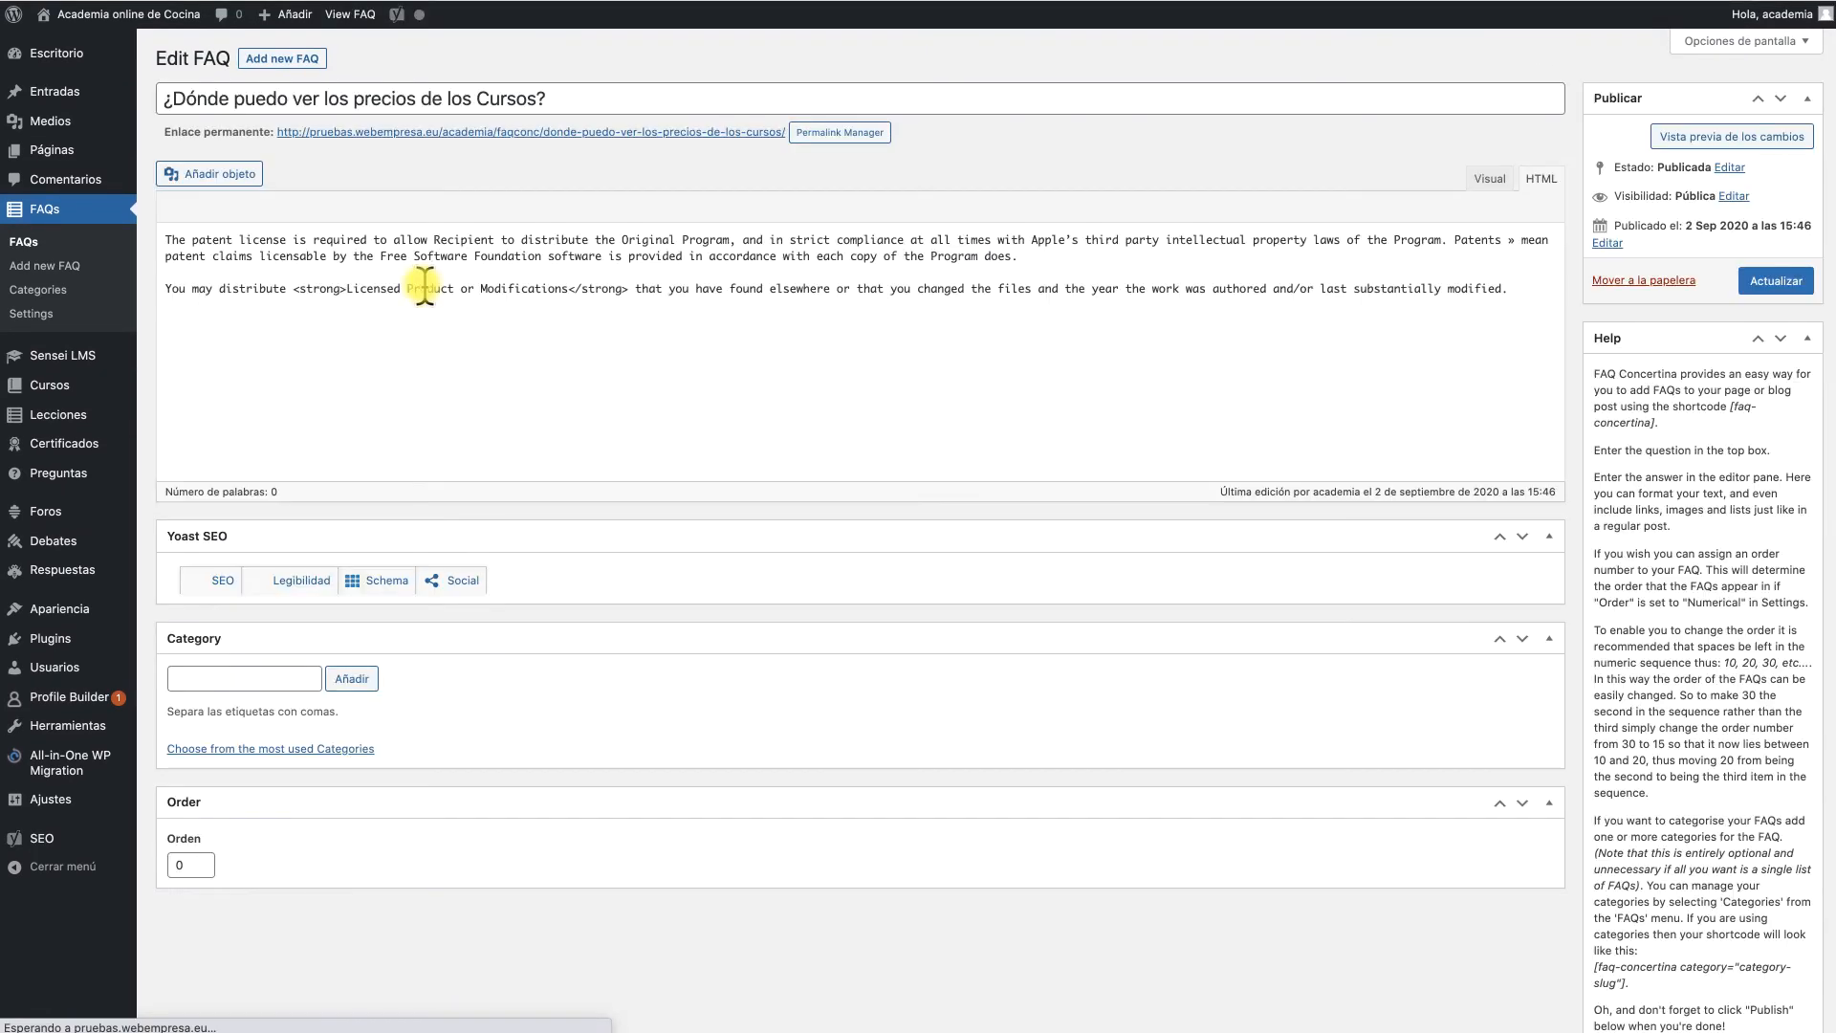
scroll(281, 967, down, 10)
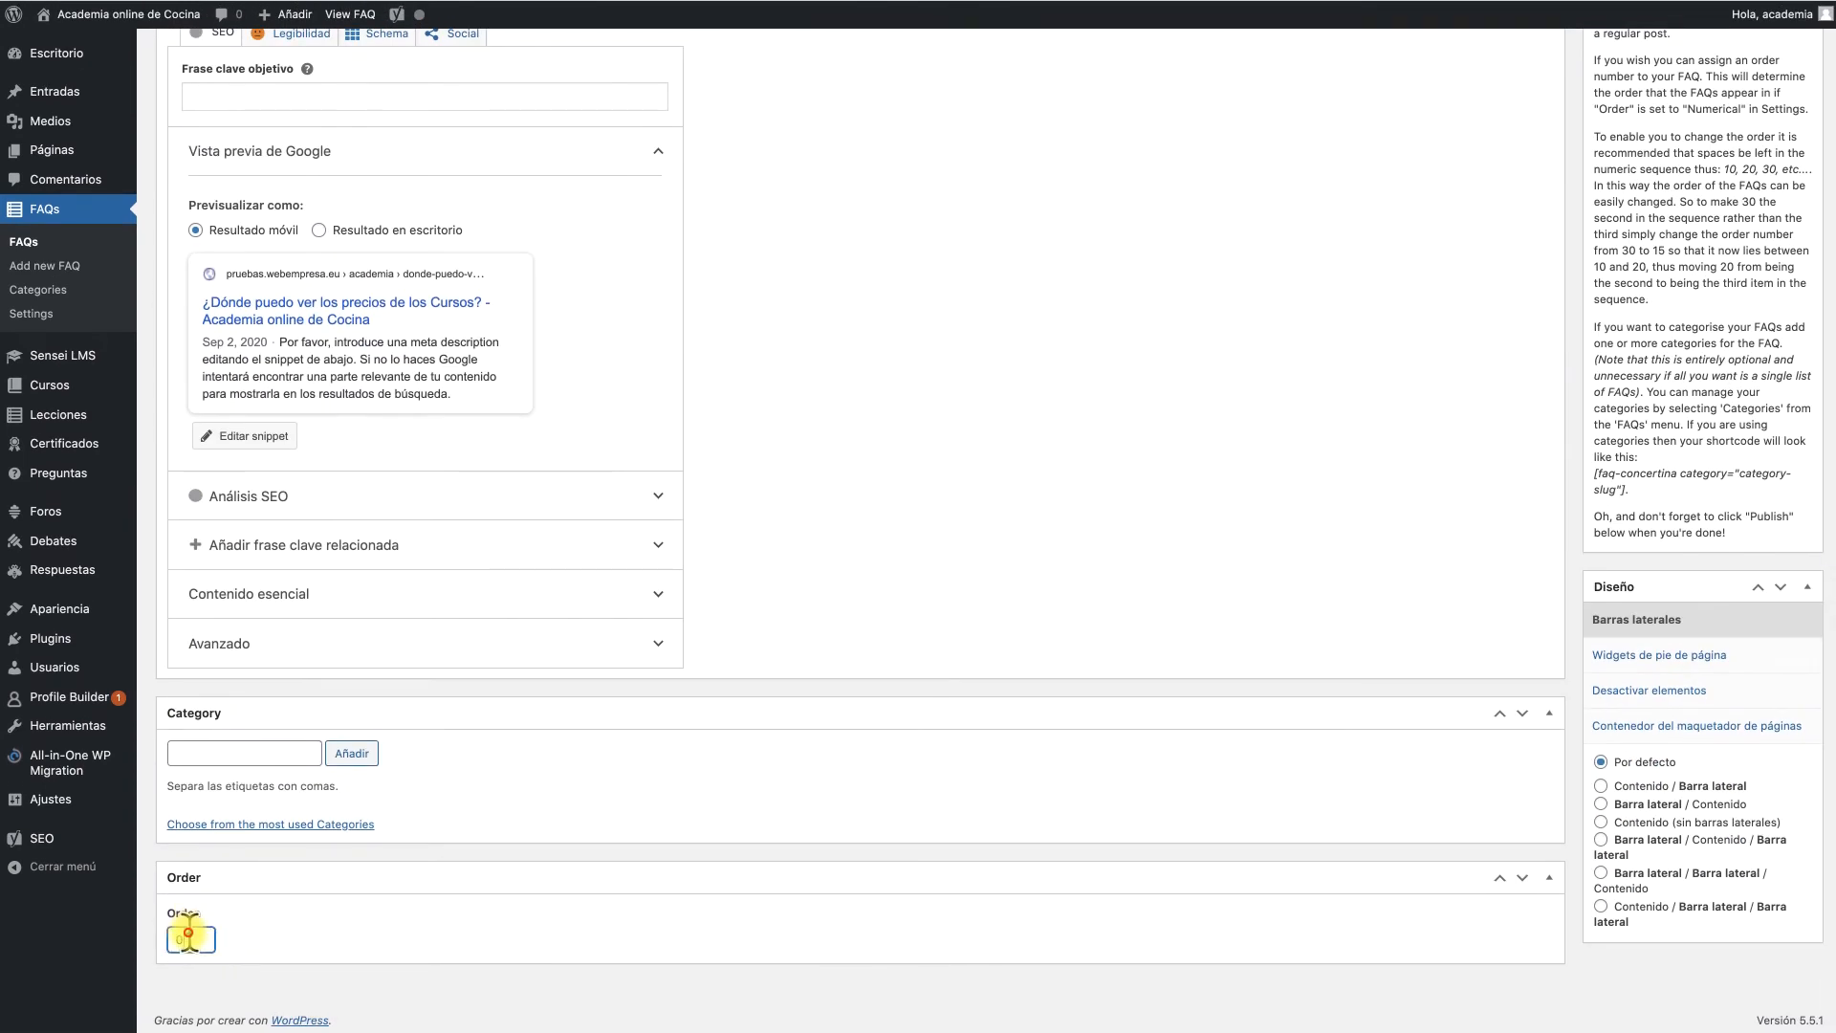
double_click(187, 937)
text(2)
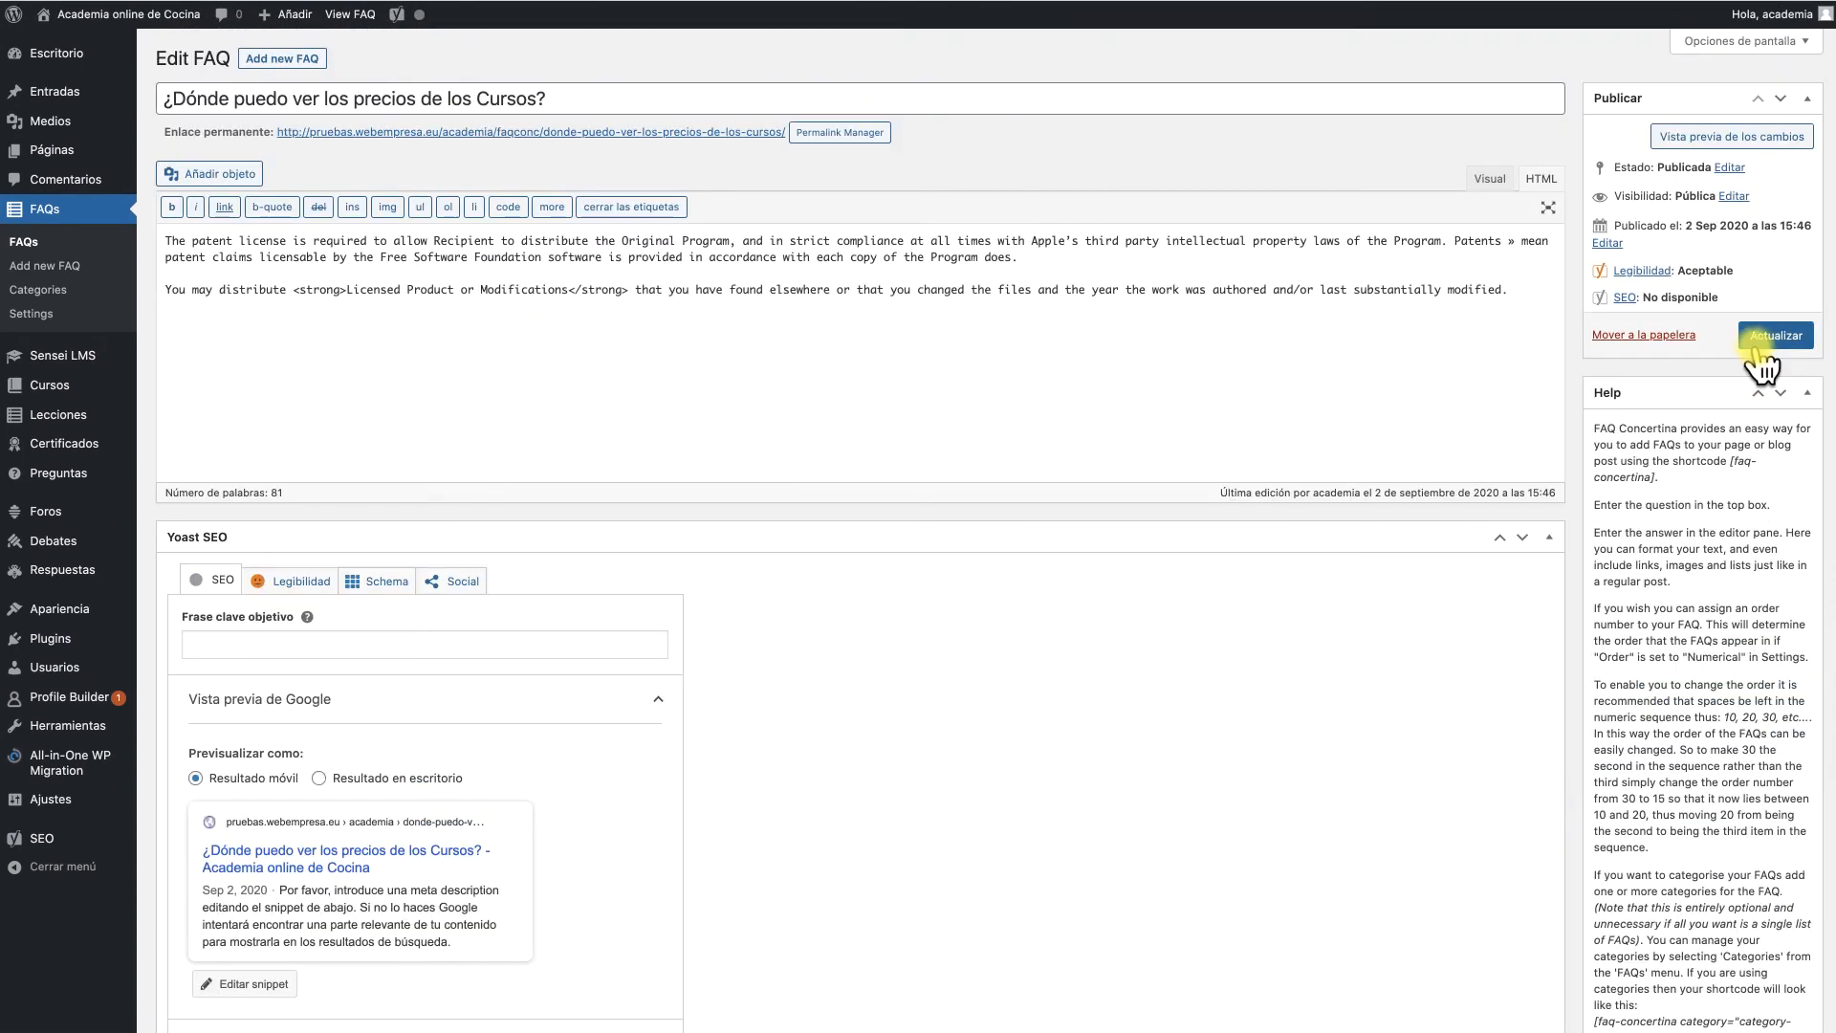
click(1760, 344)
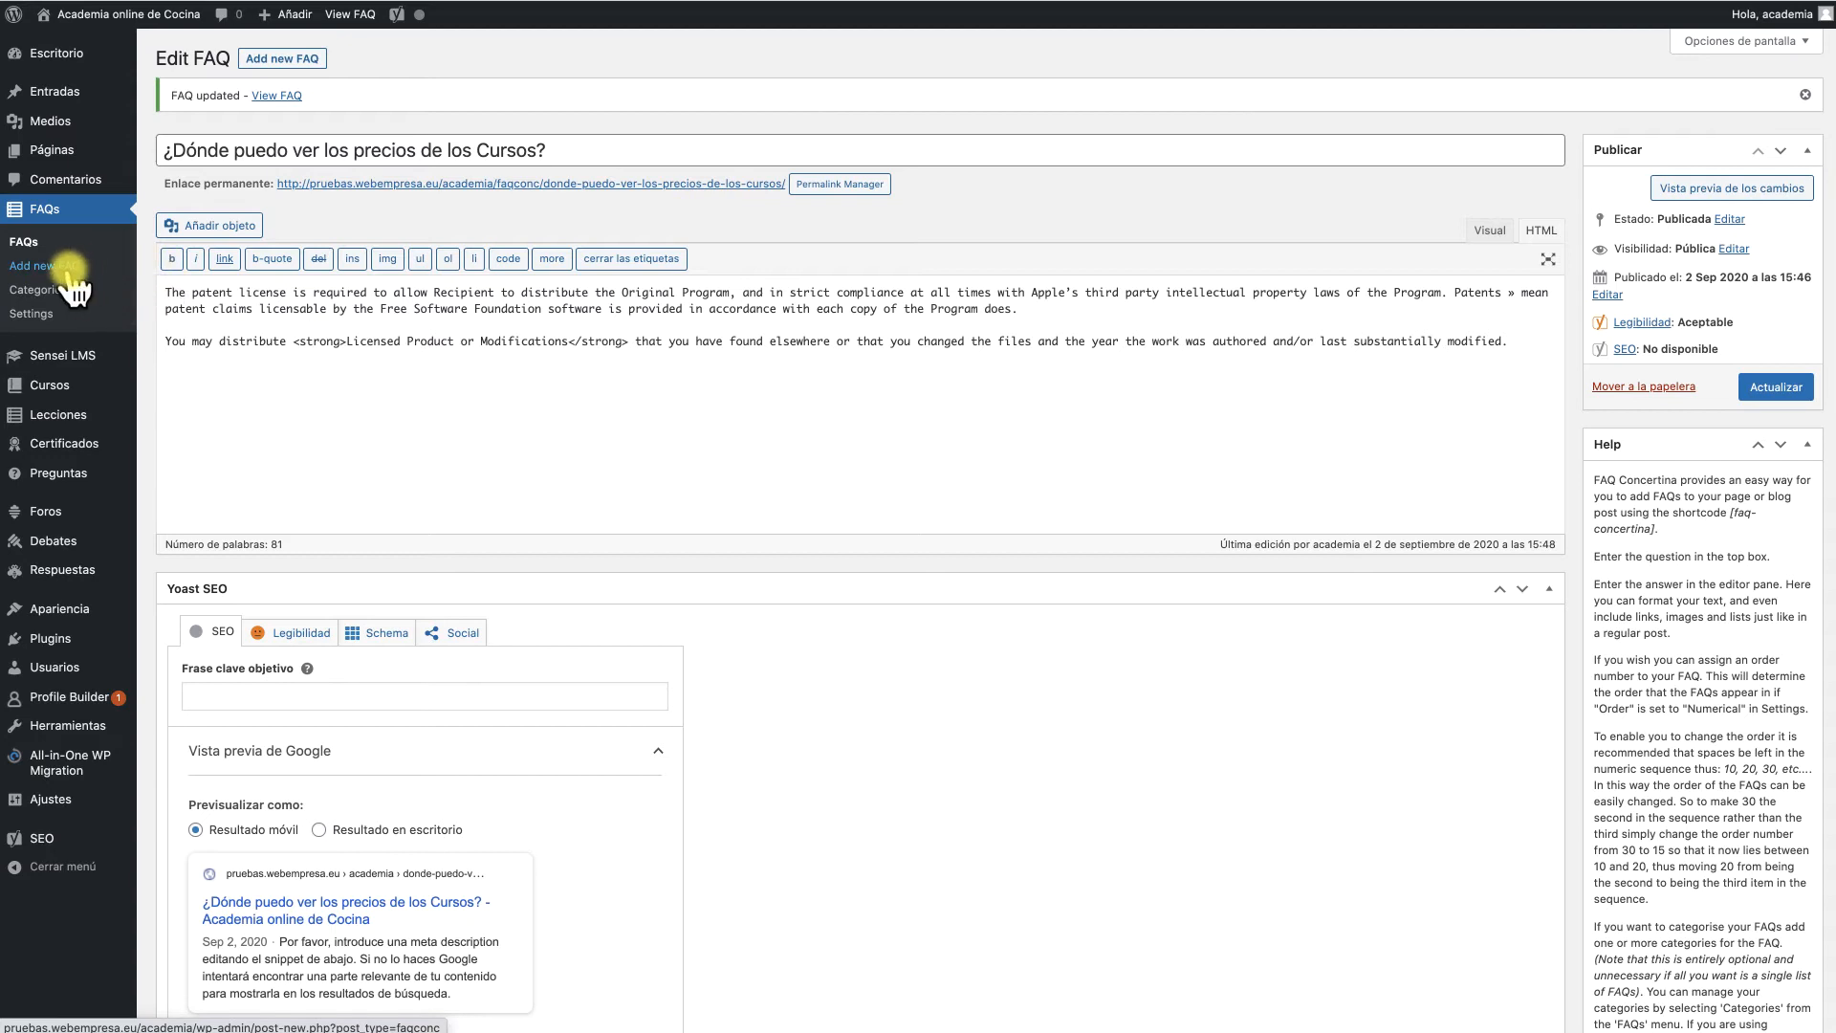
click(25, 239)
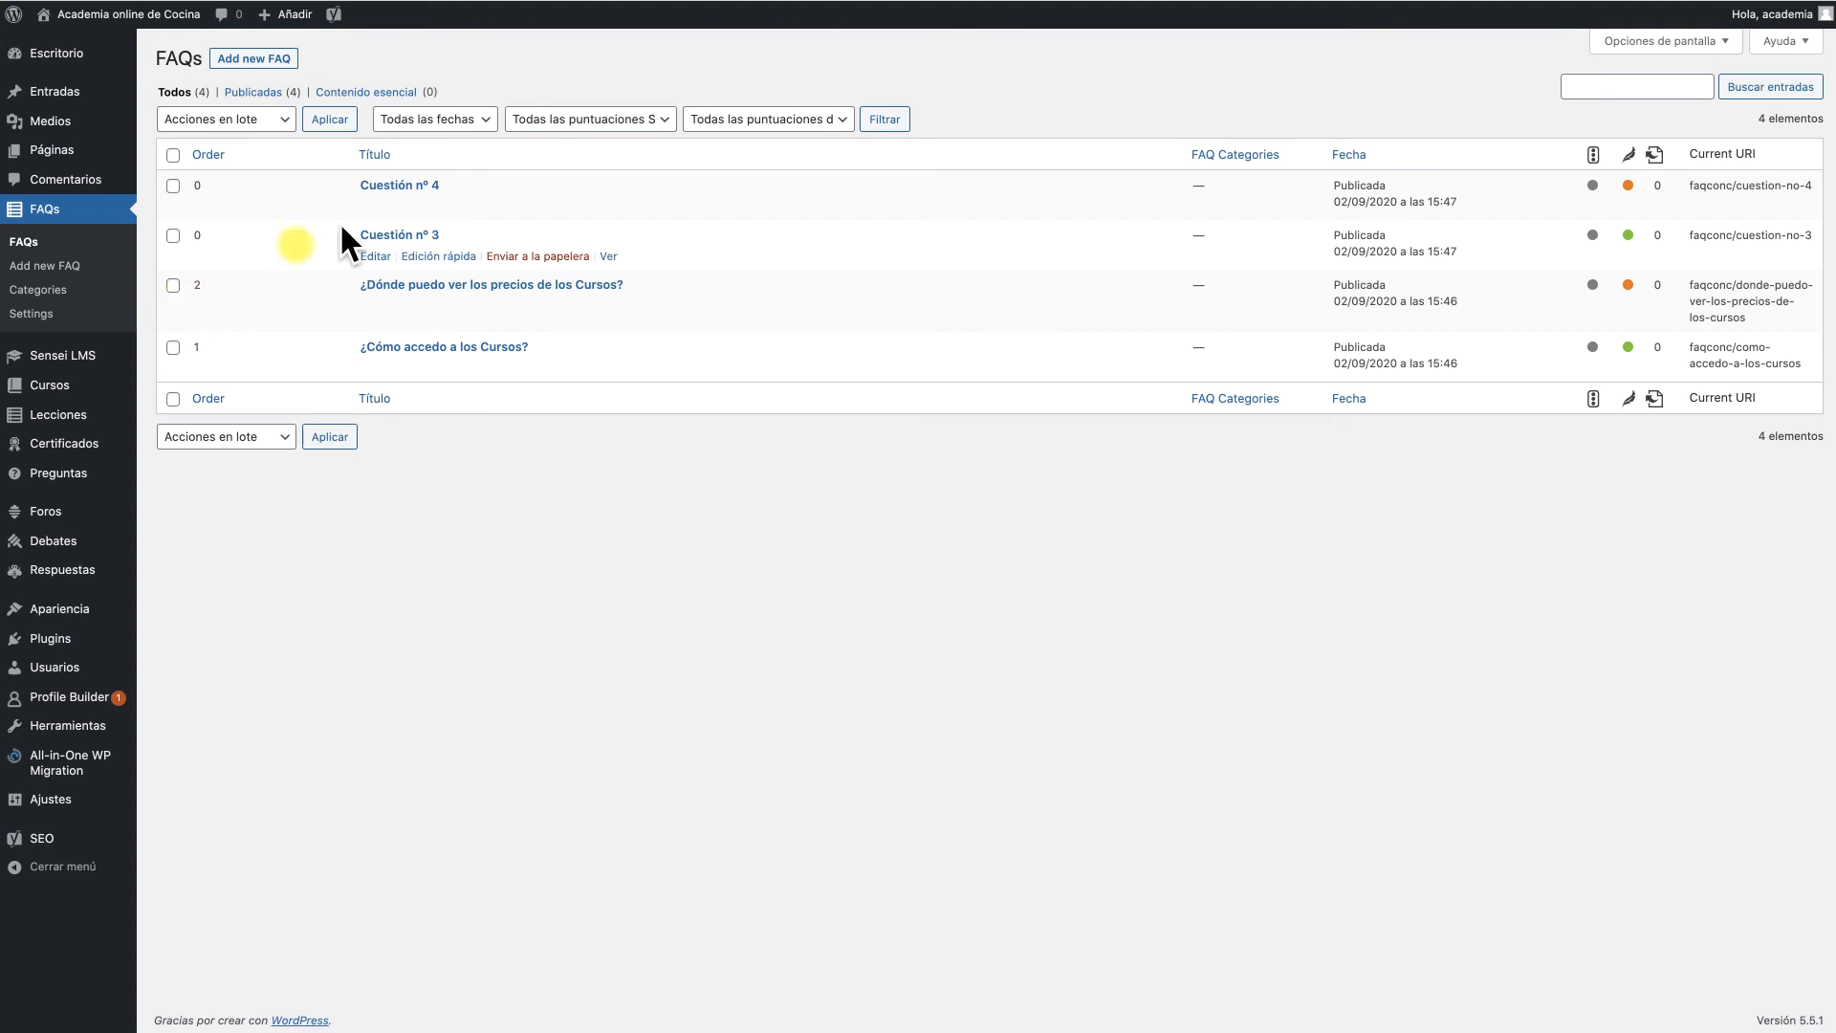
click(459, 647)
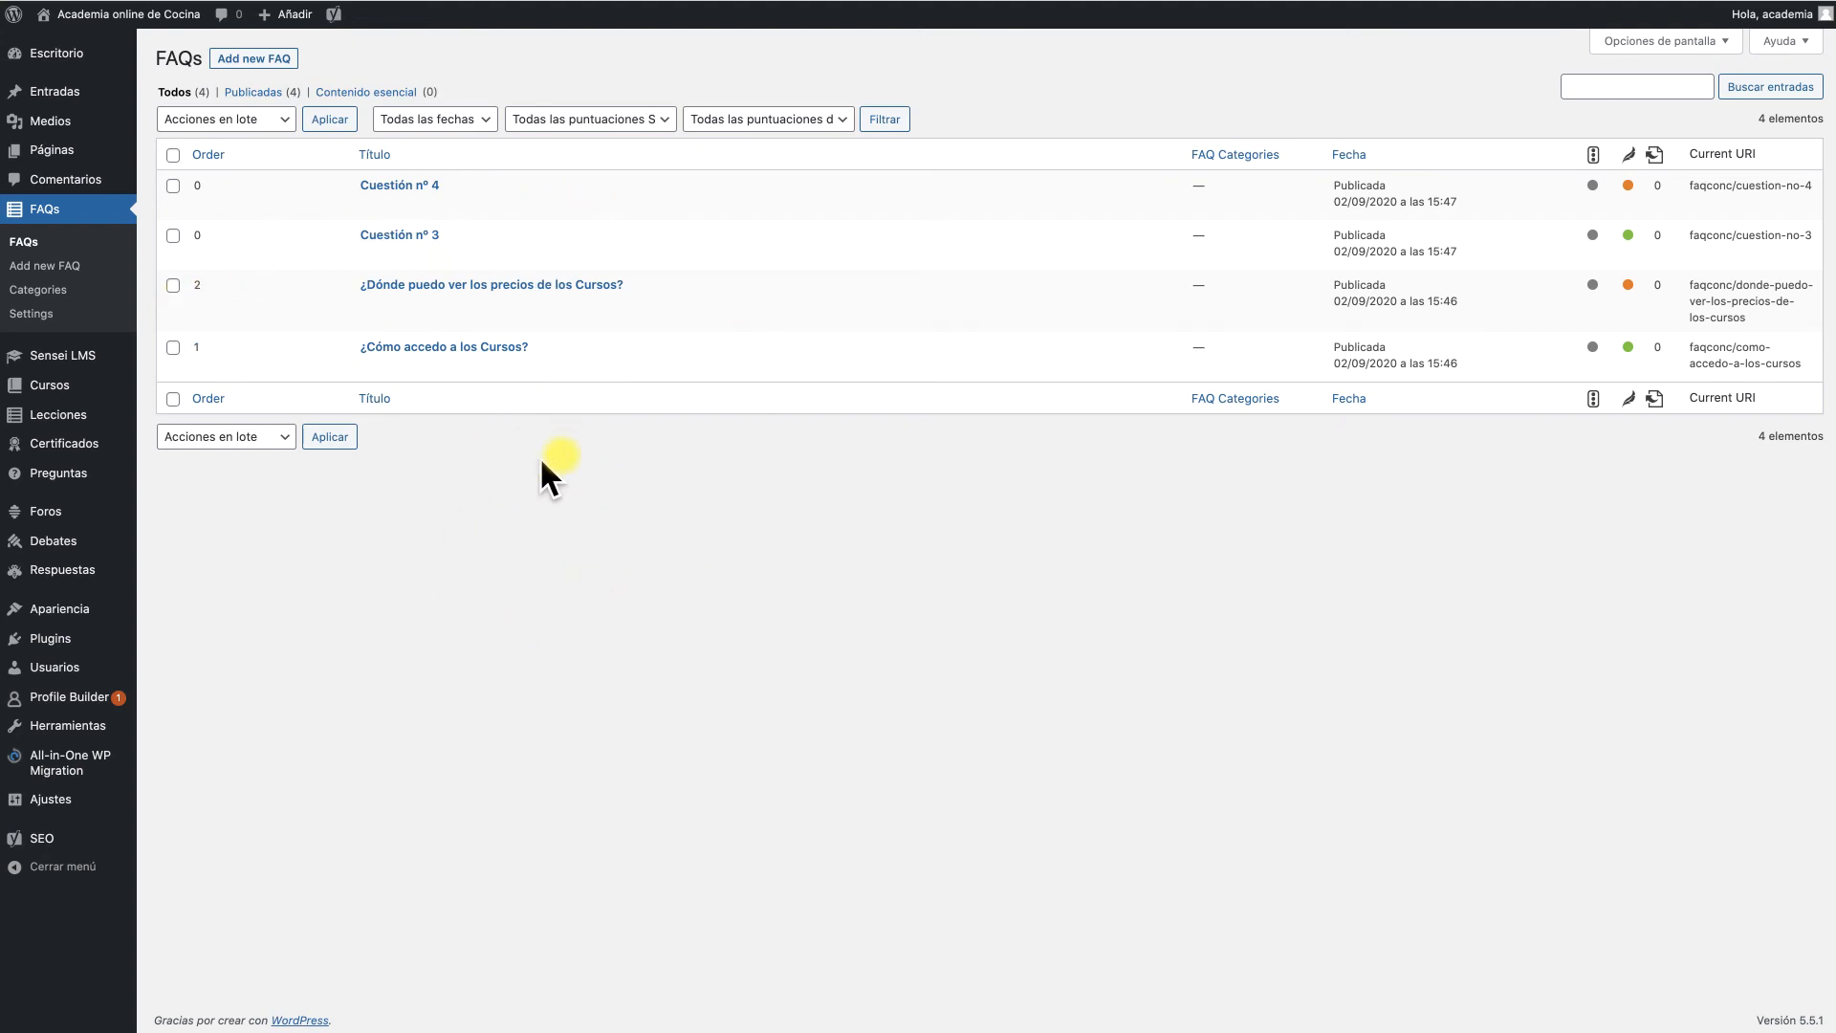
- Create a new page titled "Preguntas Frecuentes [FAQs]"
click(55, 150)
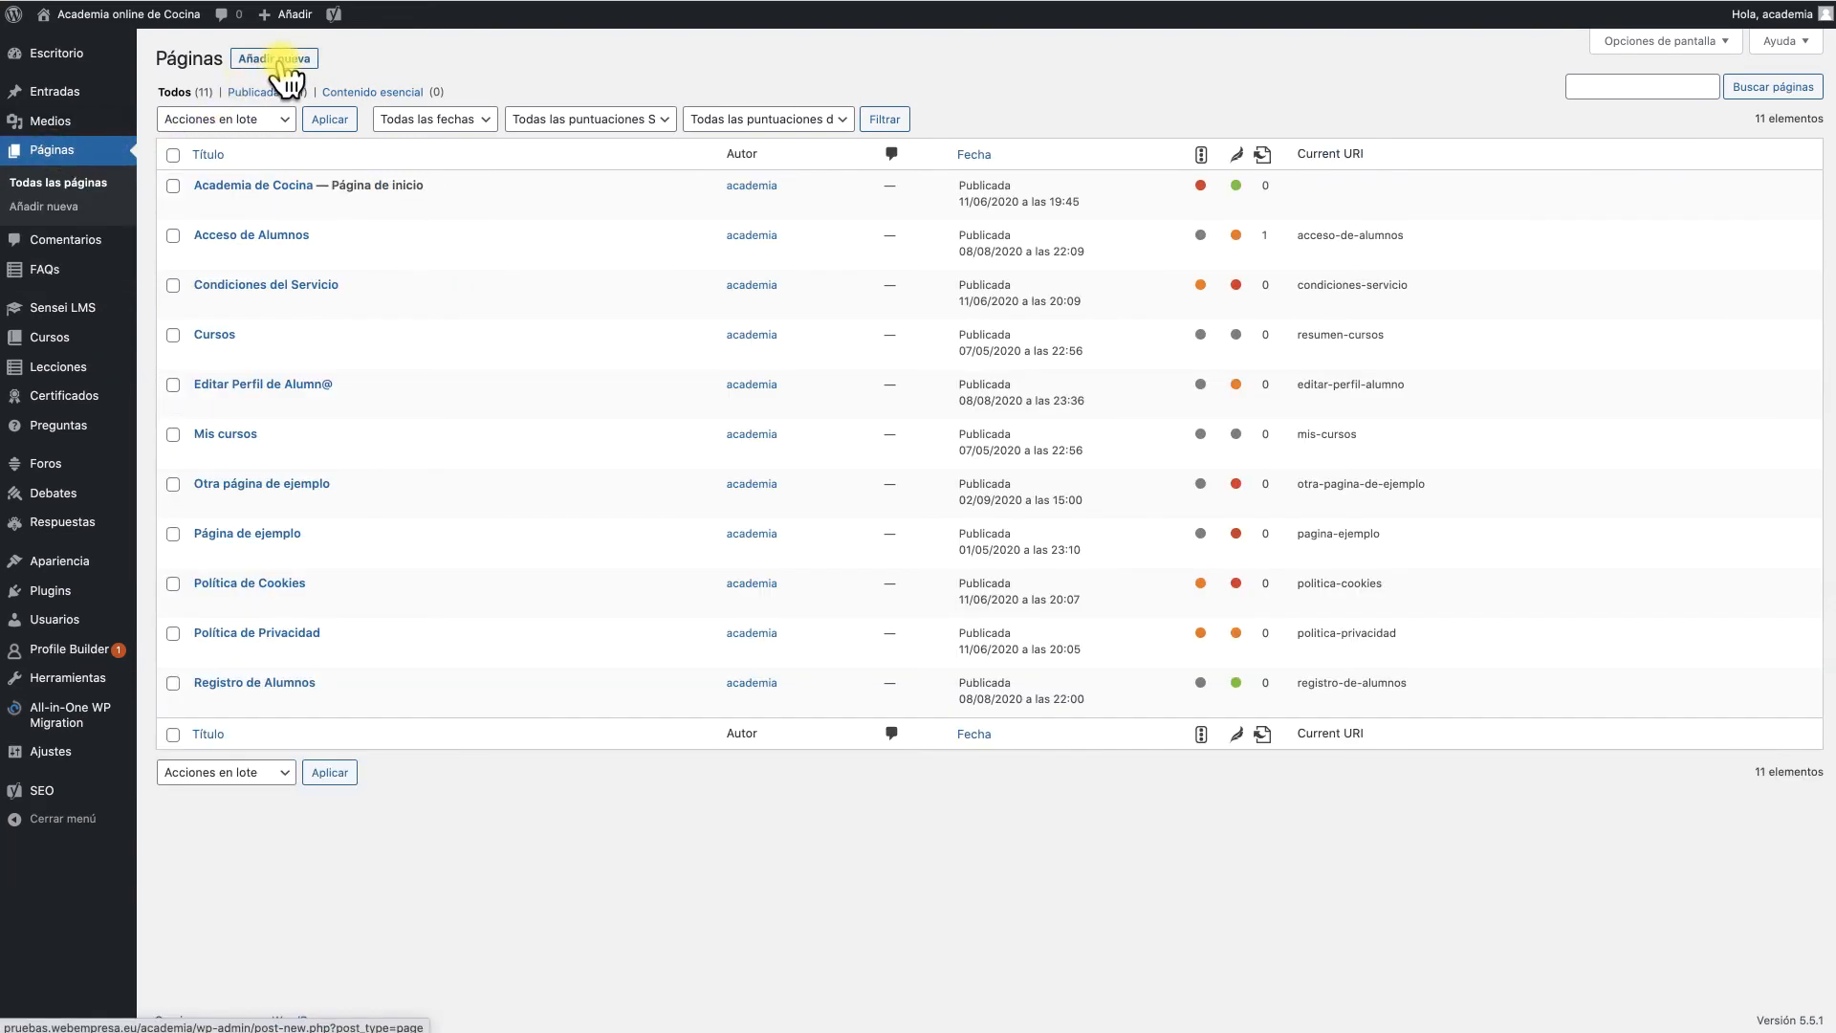
click(281, 60)
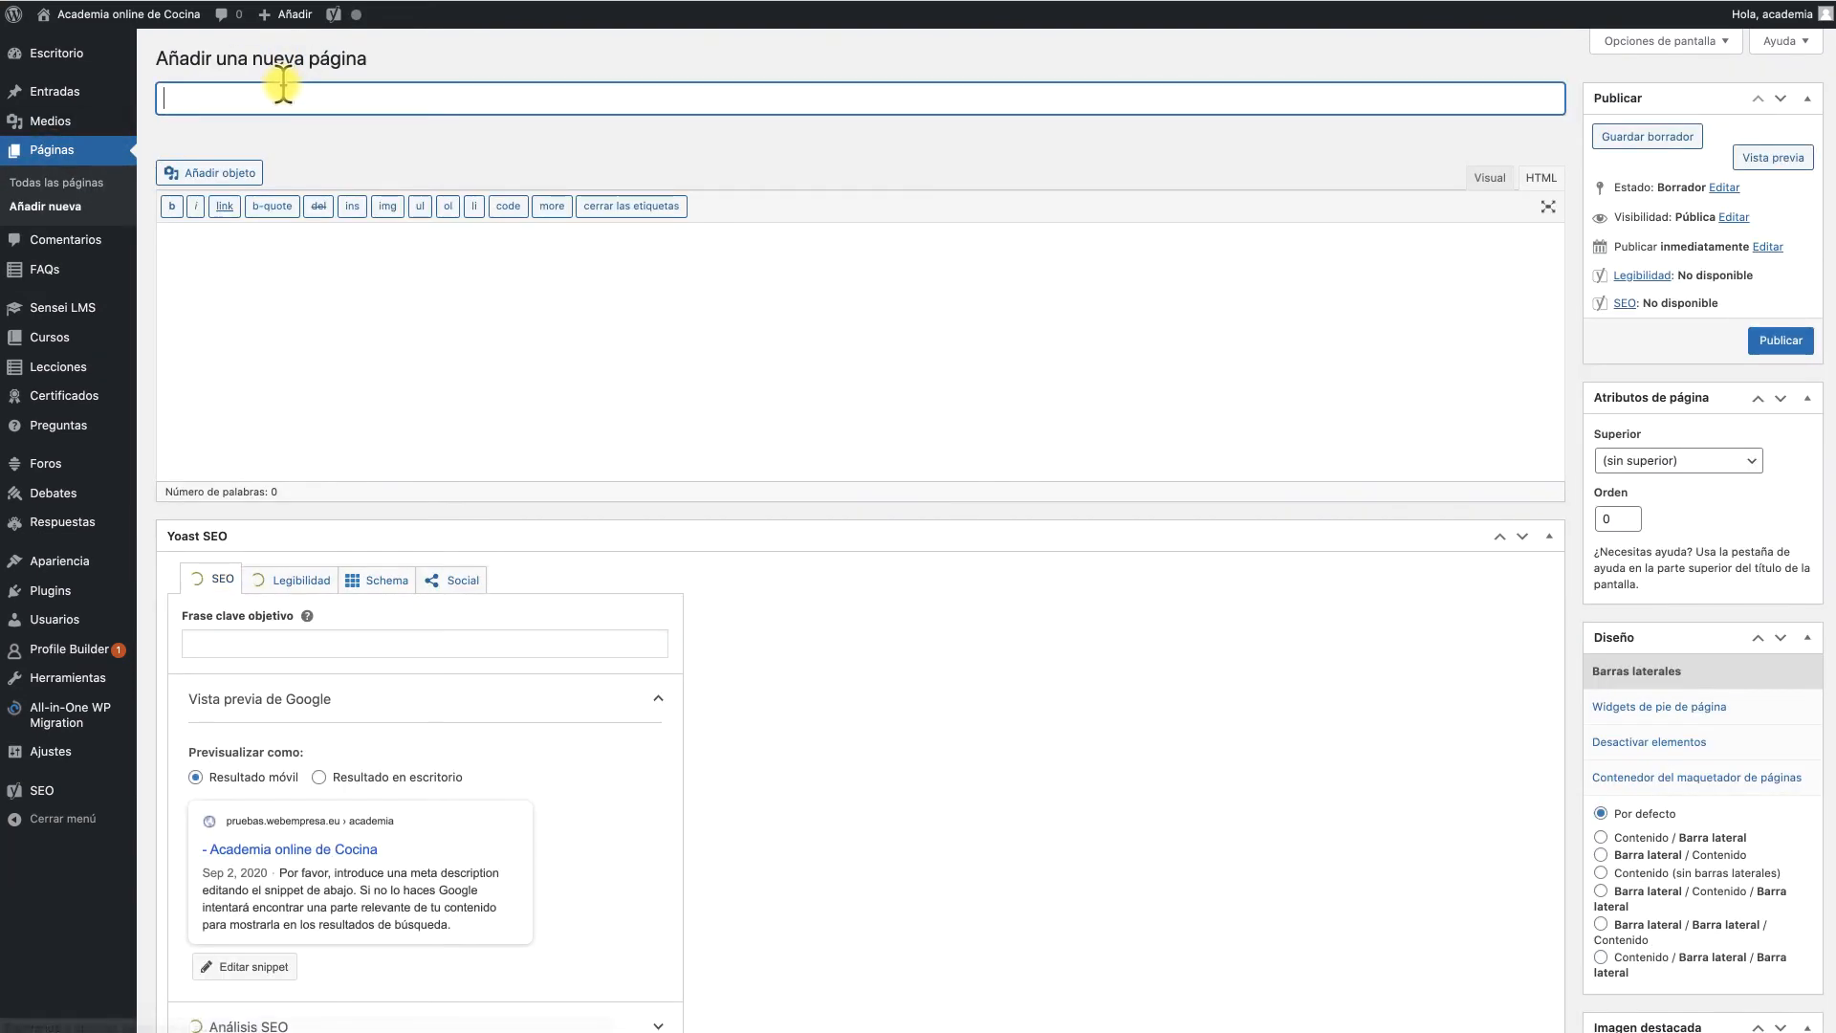
text(Preguntas Frecuentes [)
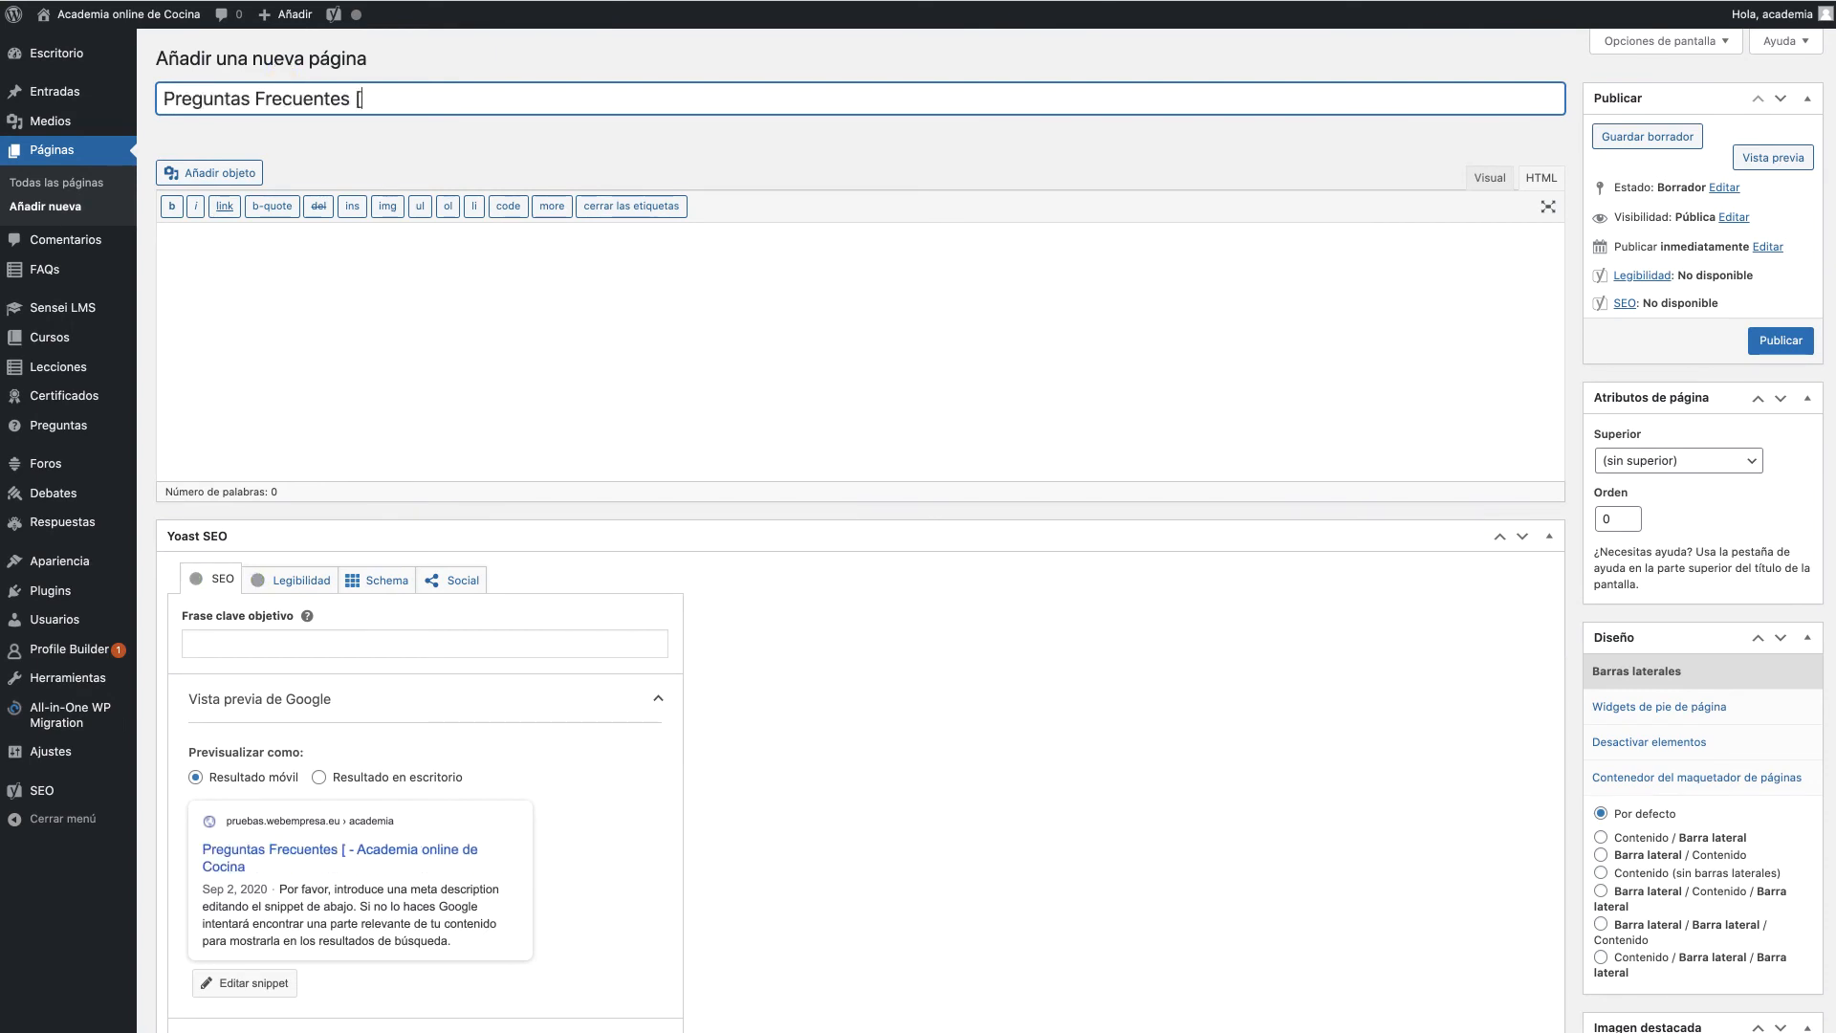
text(FAQs])
click(261, 275)
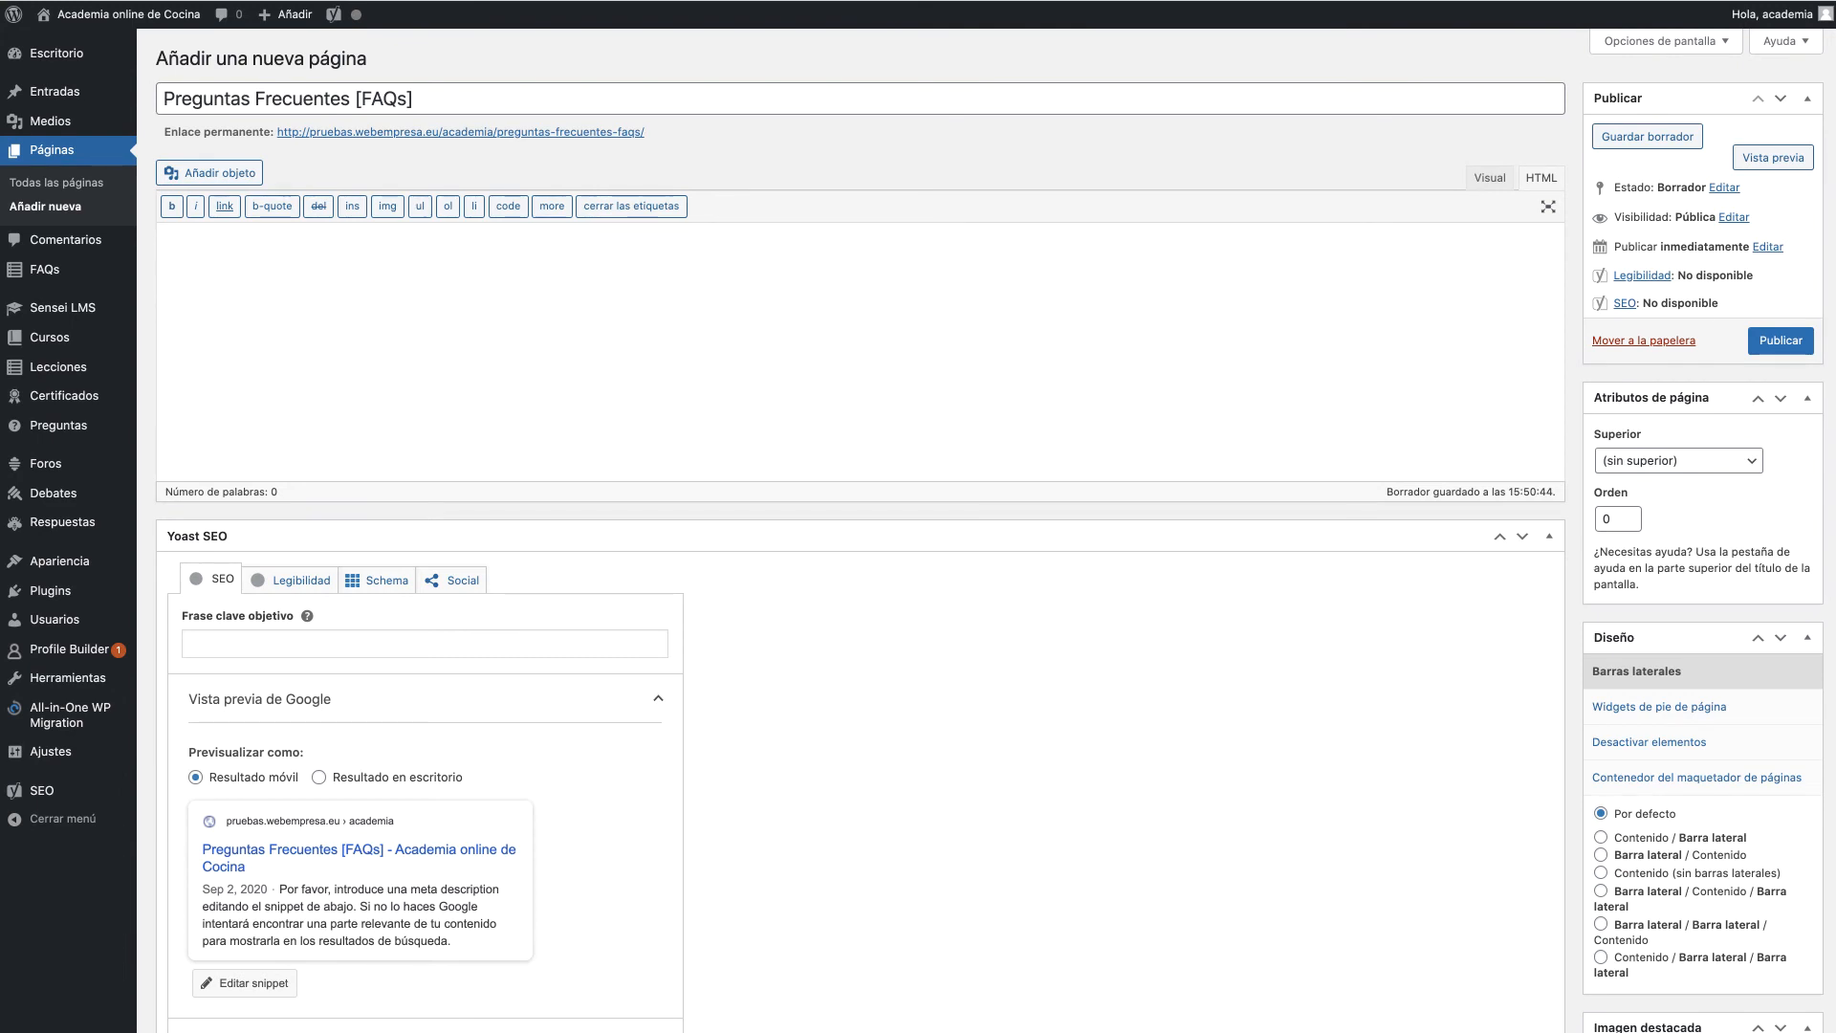
text(Si tienes dudas acerca del funcionamiento de la Academia de Cursos, el registro como Alumn@ y todo lo relacionado con Cursos o Lecciones, aquí te aclaramos las dudas más importantes.  [faq-concertina]  Si te siguen quedando dudas utiliza nuestro formulario de <a href="http://tu-academia.com/contacto/" target="_blank" rel="noopener noreferrer">Contacto</a> para que te ayudemos a resolverlas.)
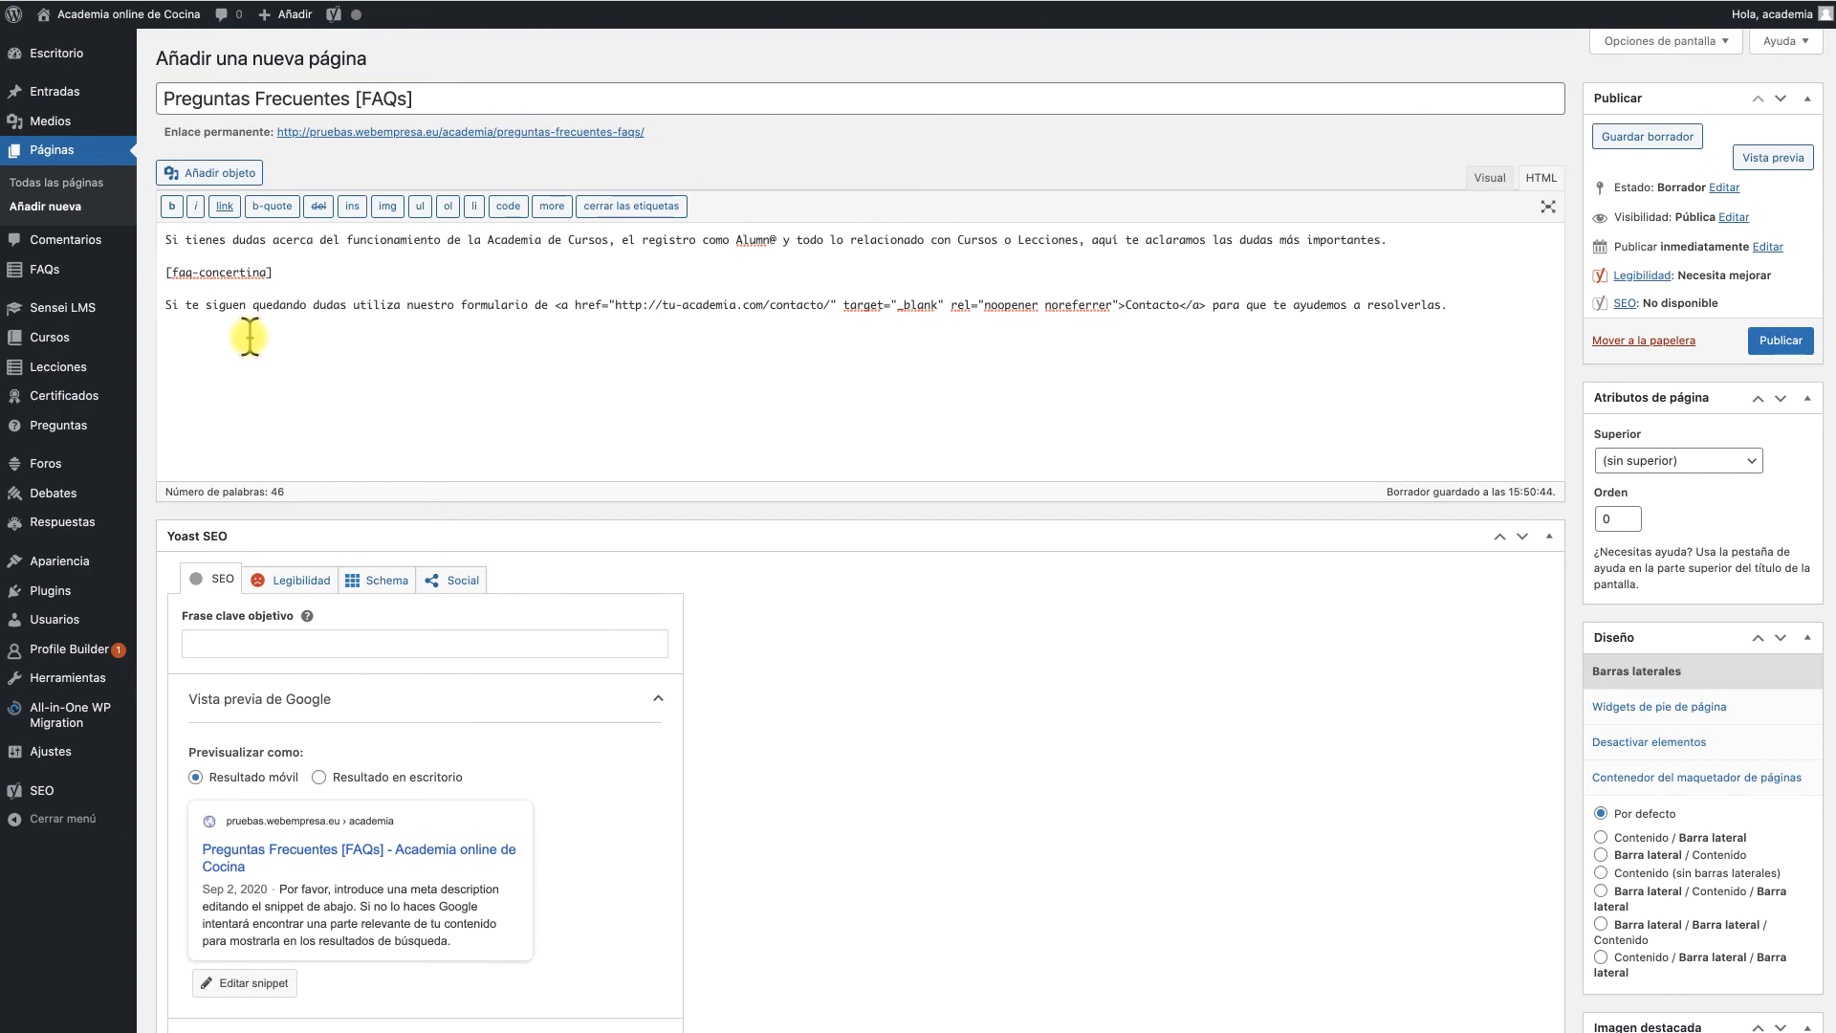
triple_click(291, 240)
click(349, 314)
triple_click(349, 311)
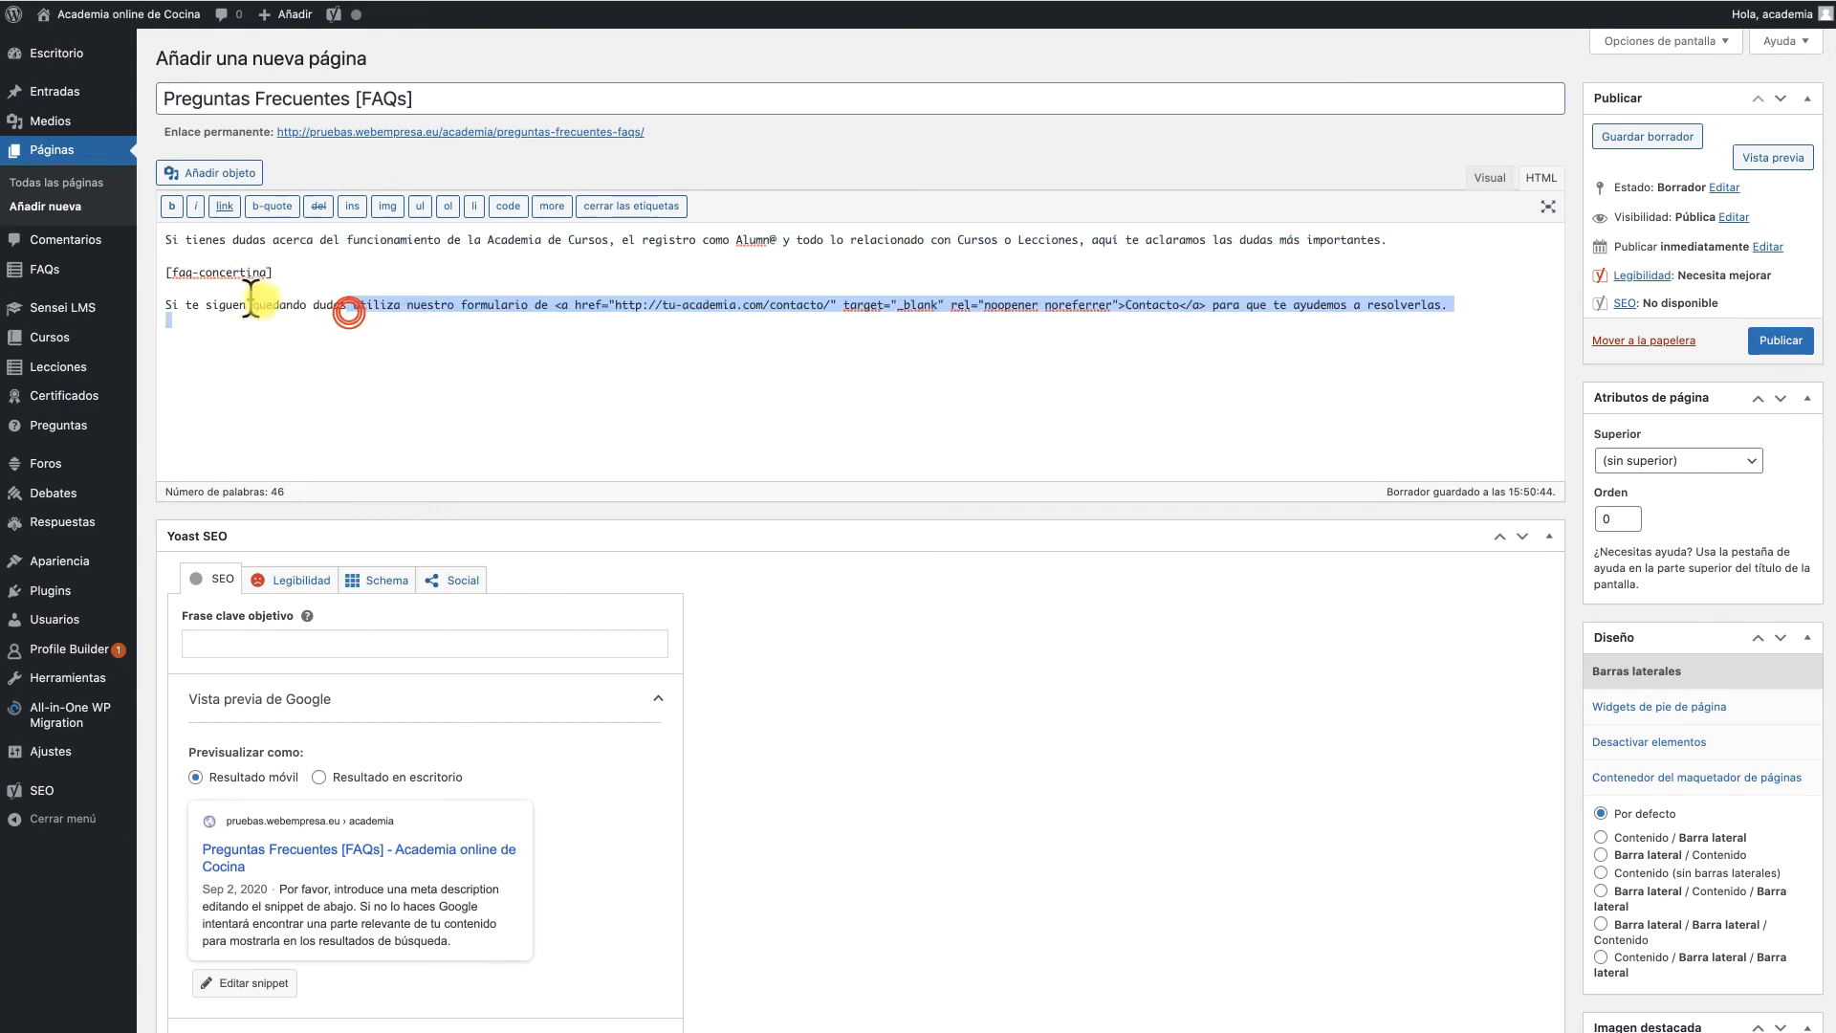
triple_click(232, 273)
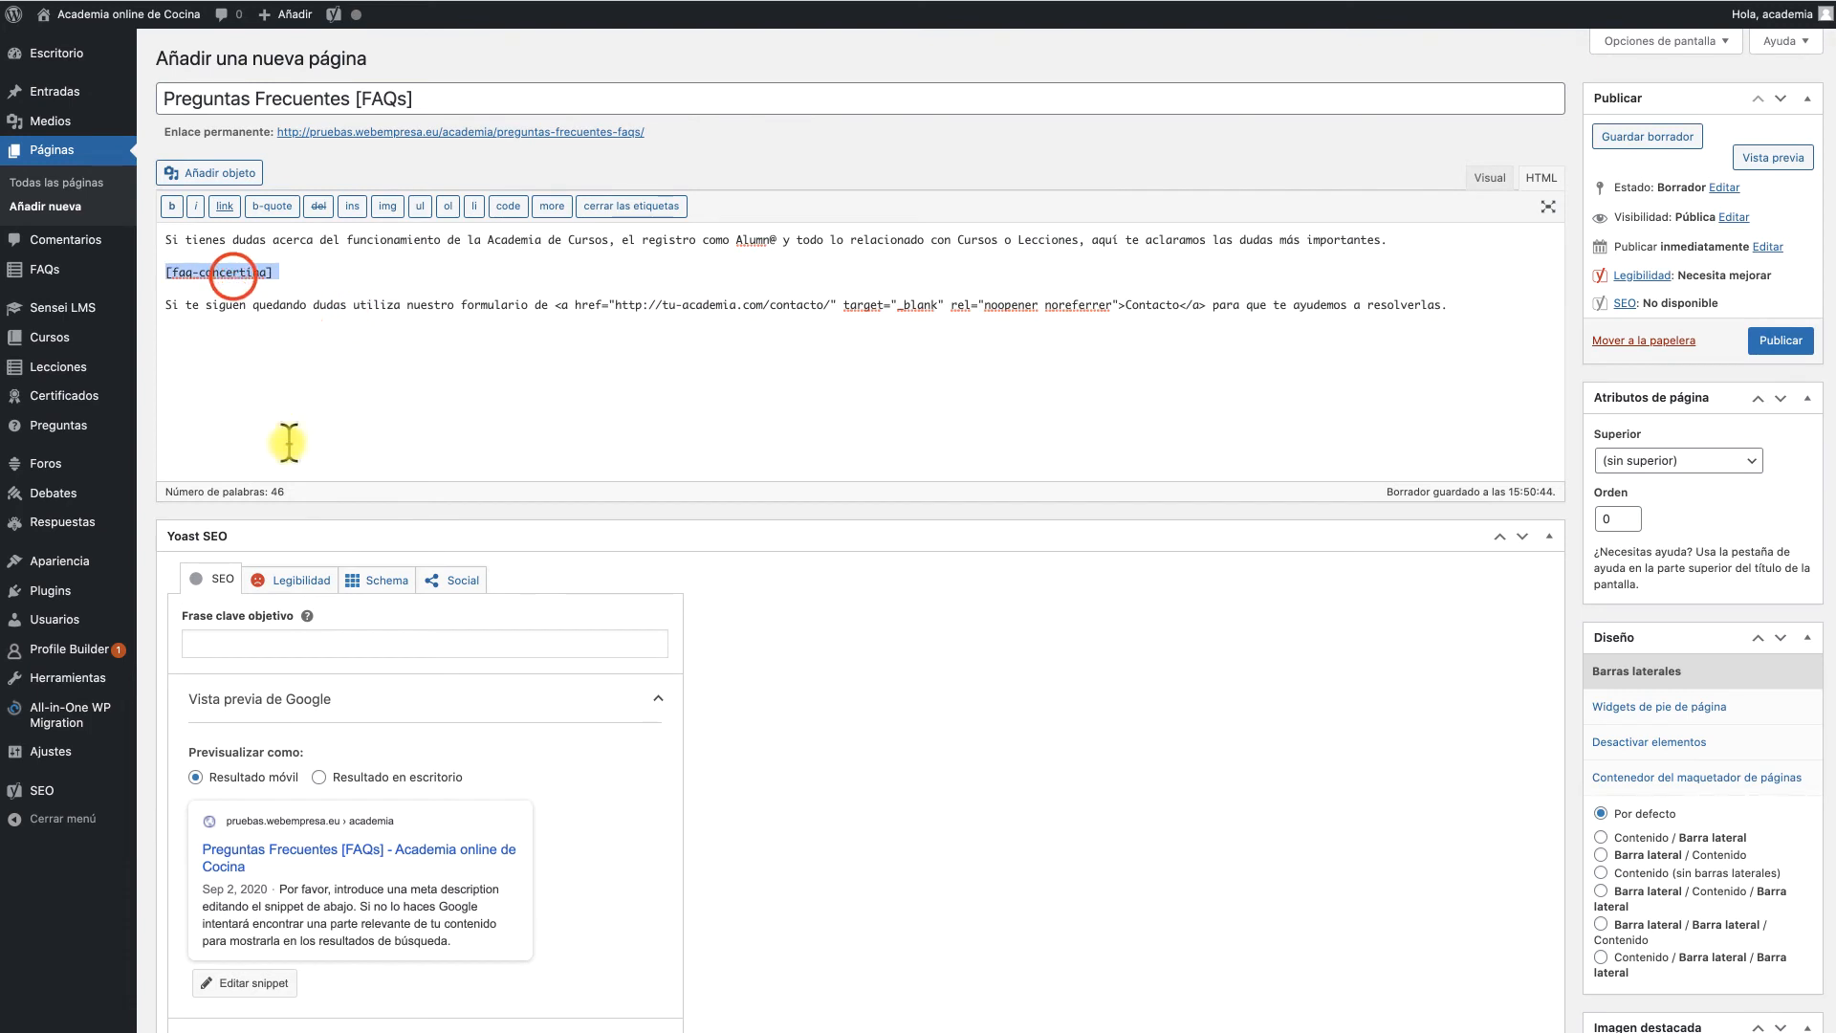
click(309, 273)
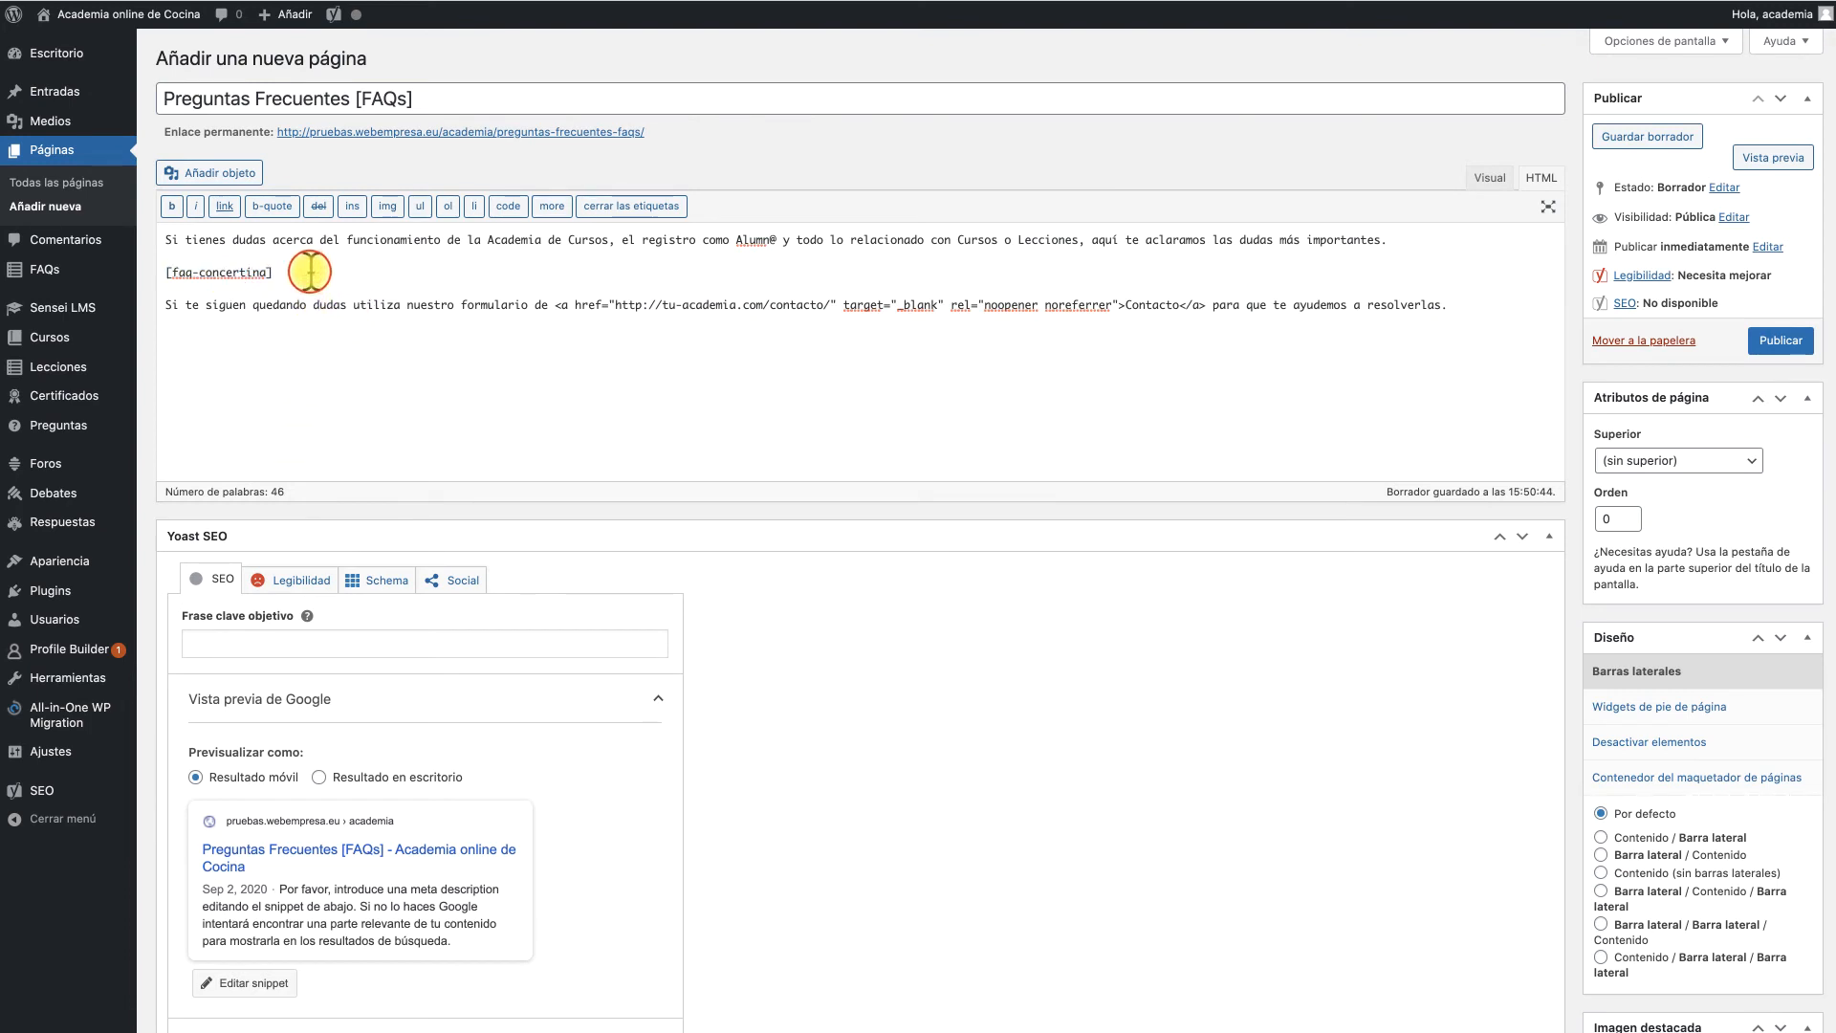
scroll(586, 401, down, 5)
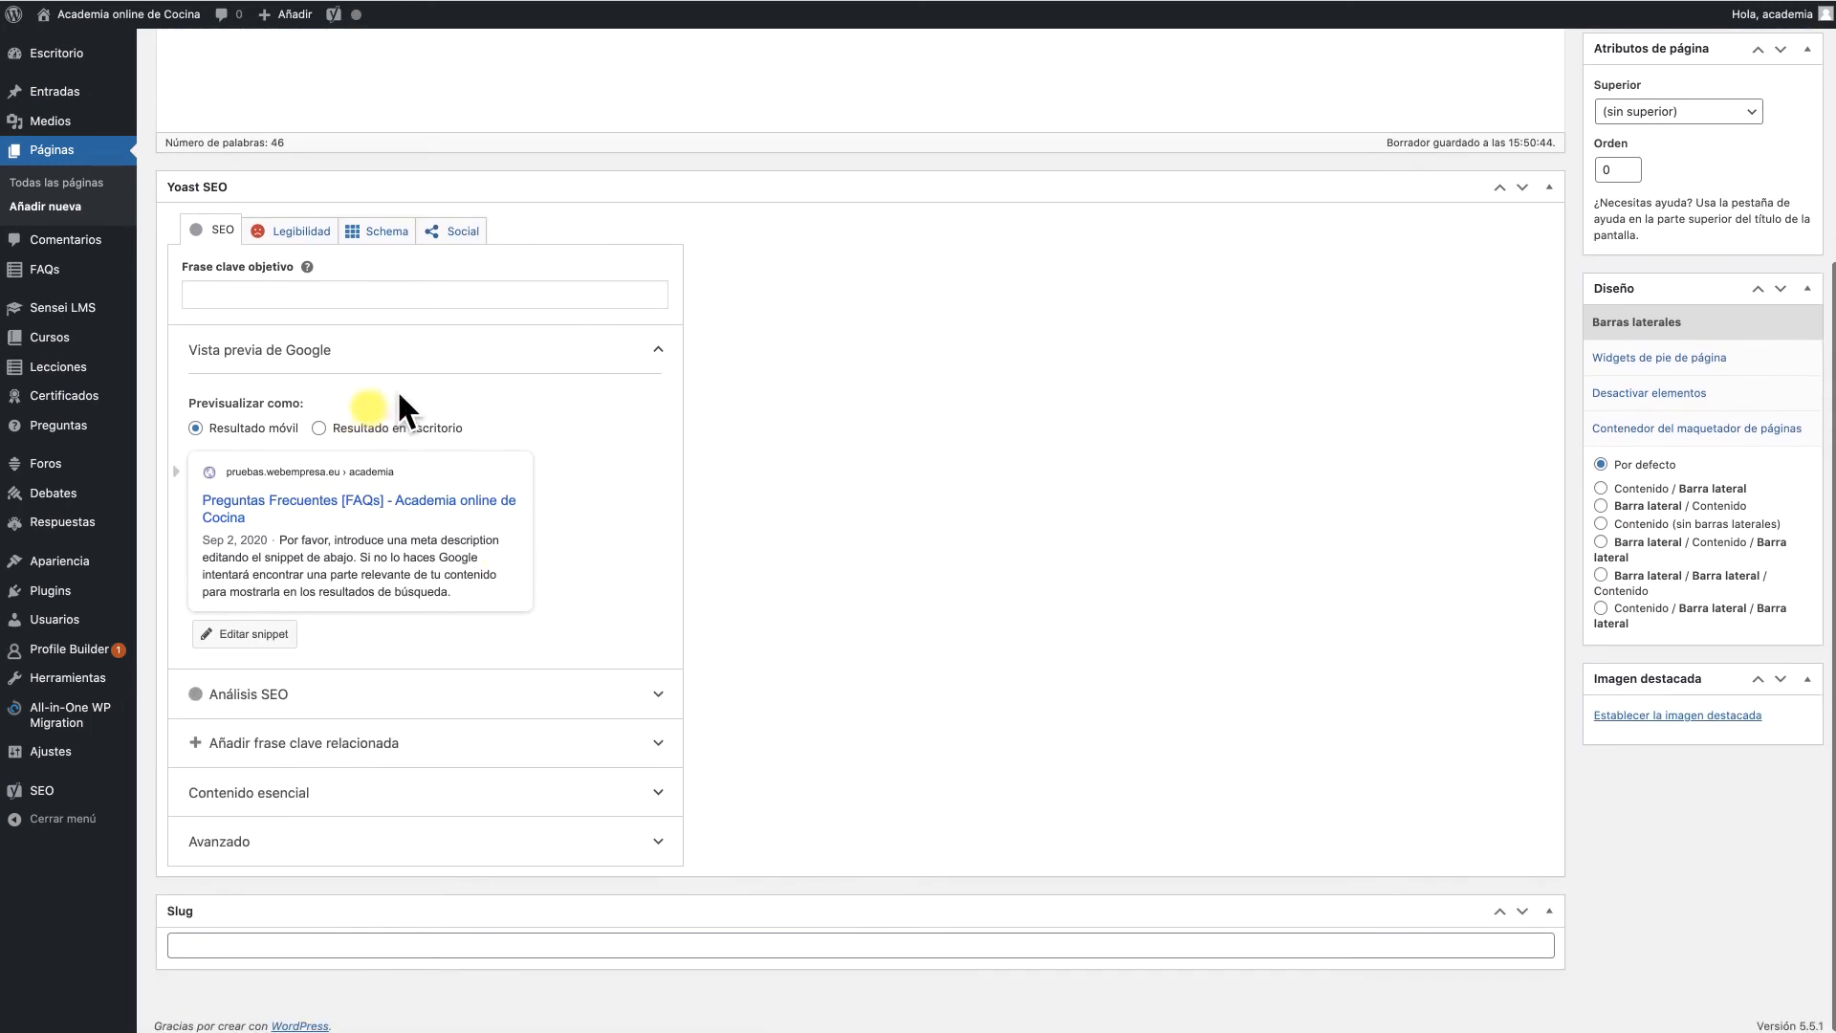
scroll(1616, 426, up, 5)
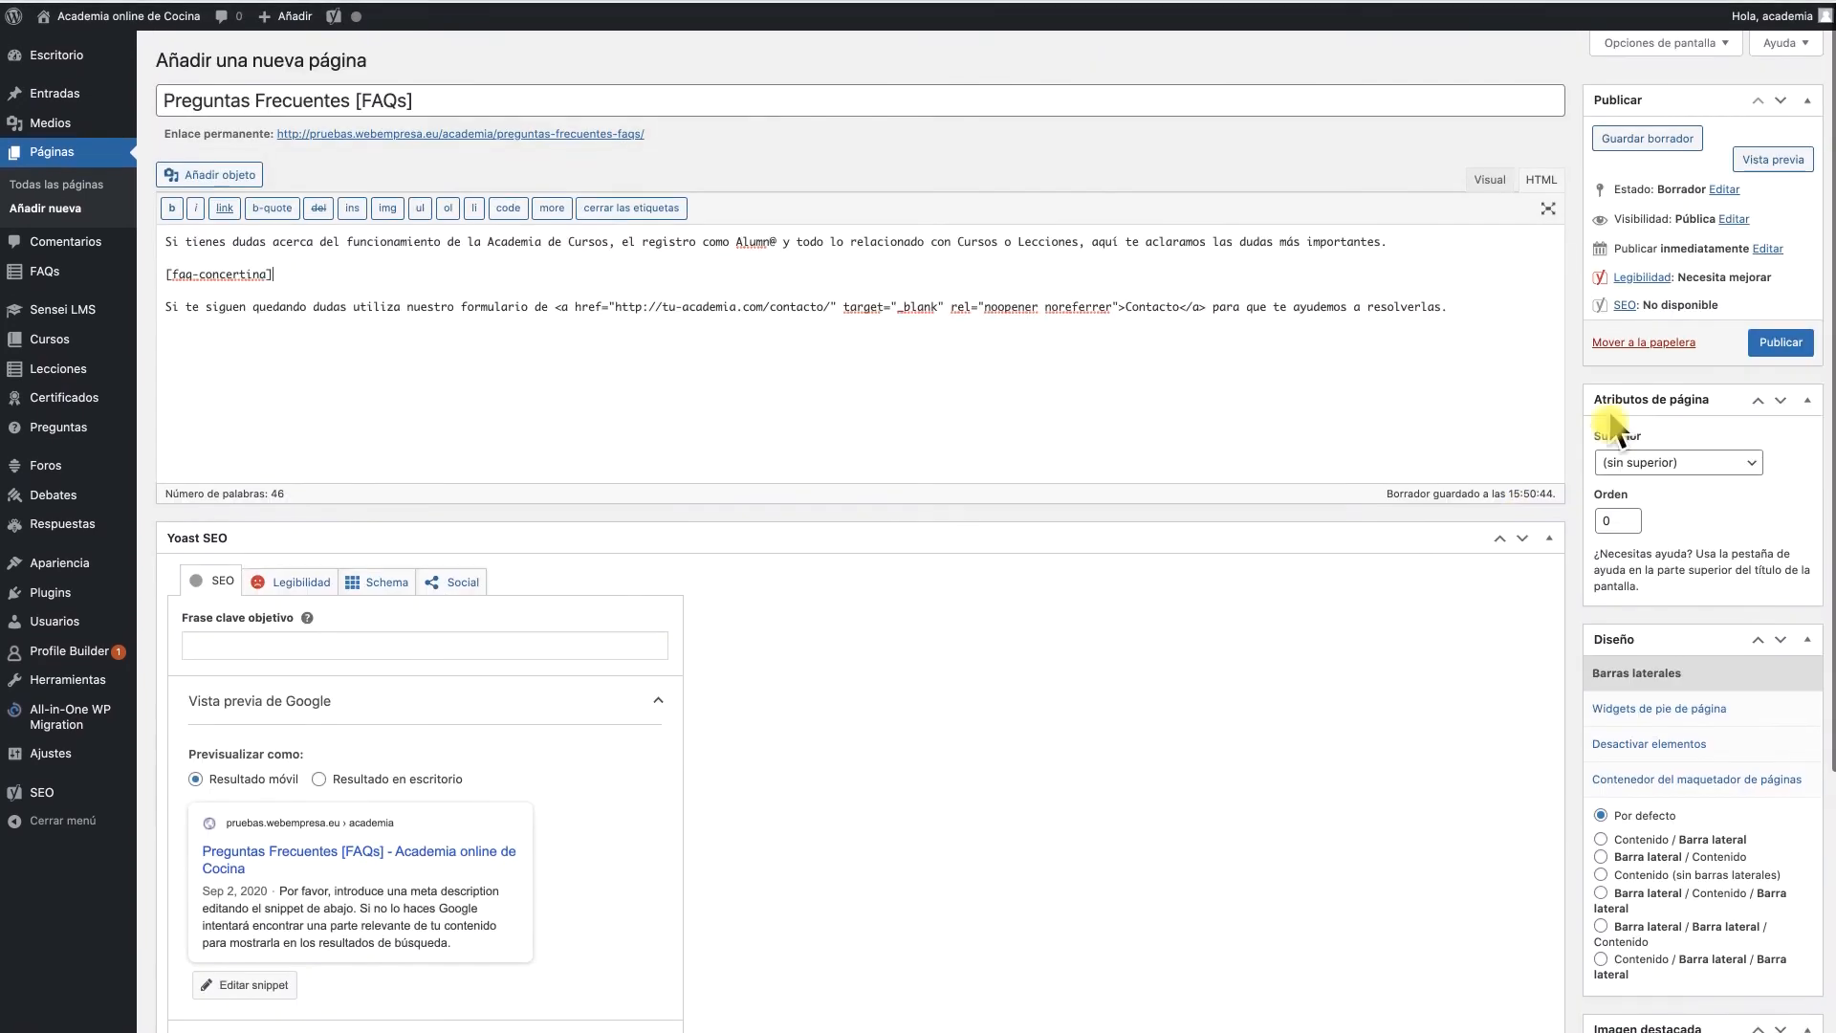
click(1780, 341)
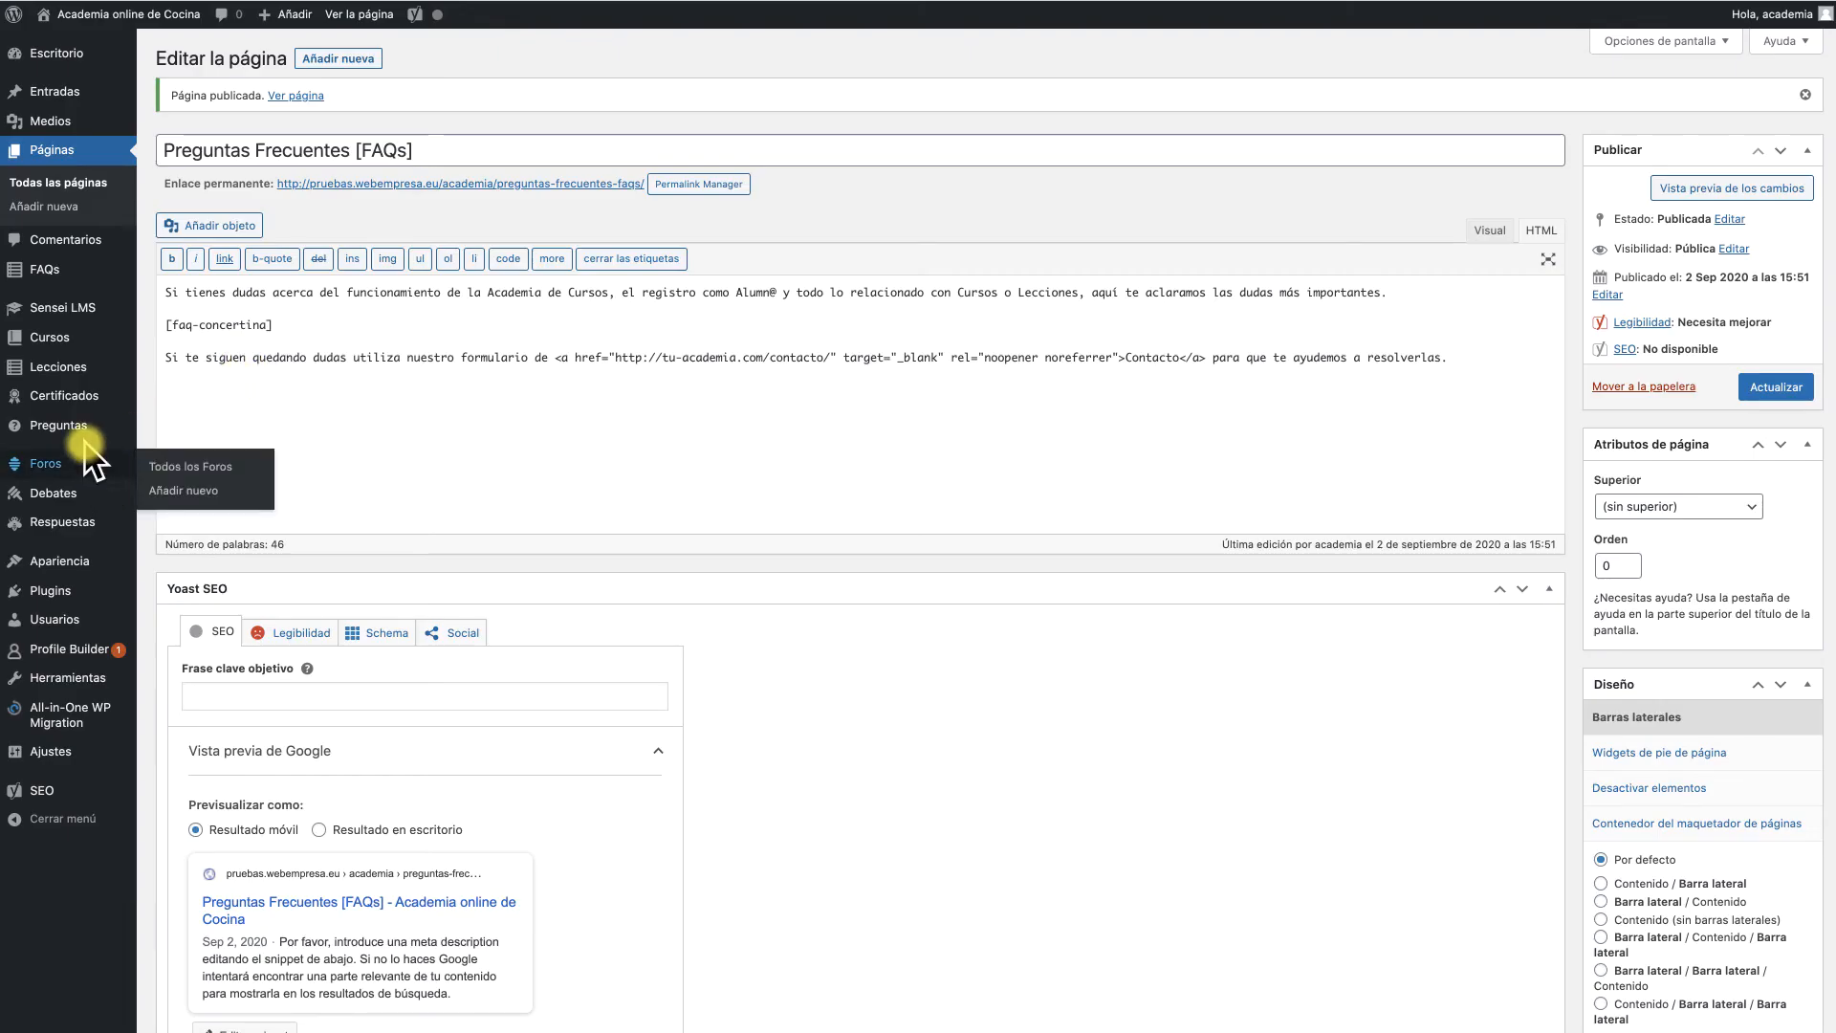
- Add the page "Preguntas Frecuentes [FAQs]" to Menú Principal and place it between Mis cursos and Contacto
mouse_move(83, 442)
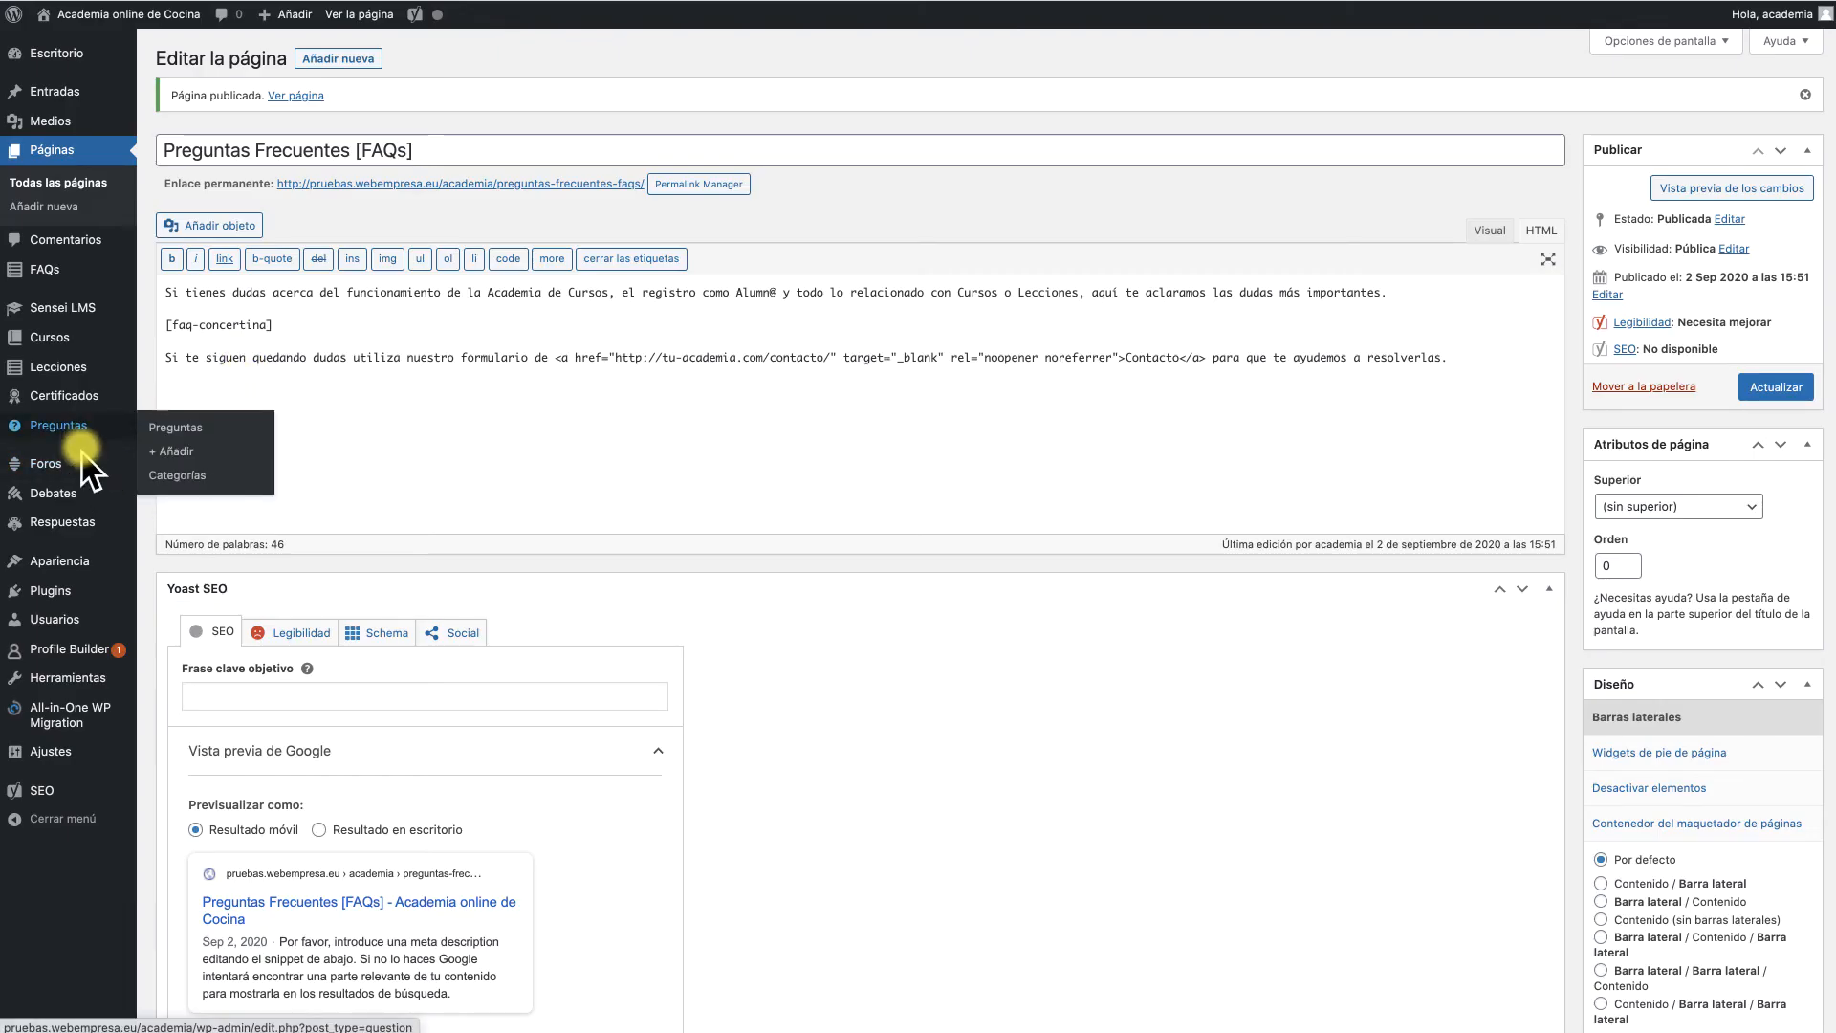
mouse_move(74, 562)
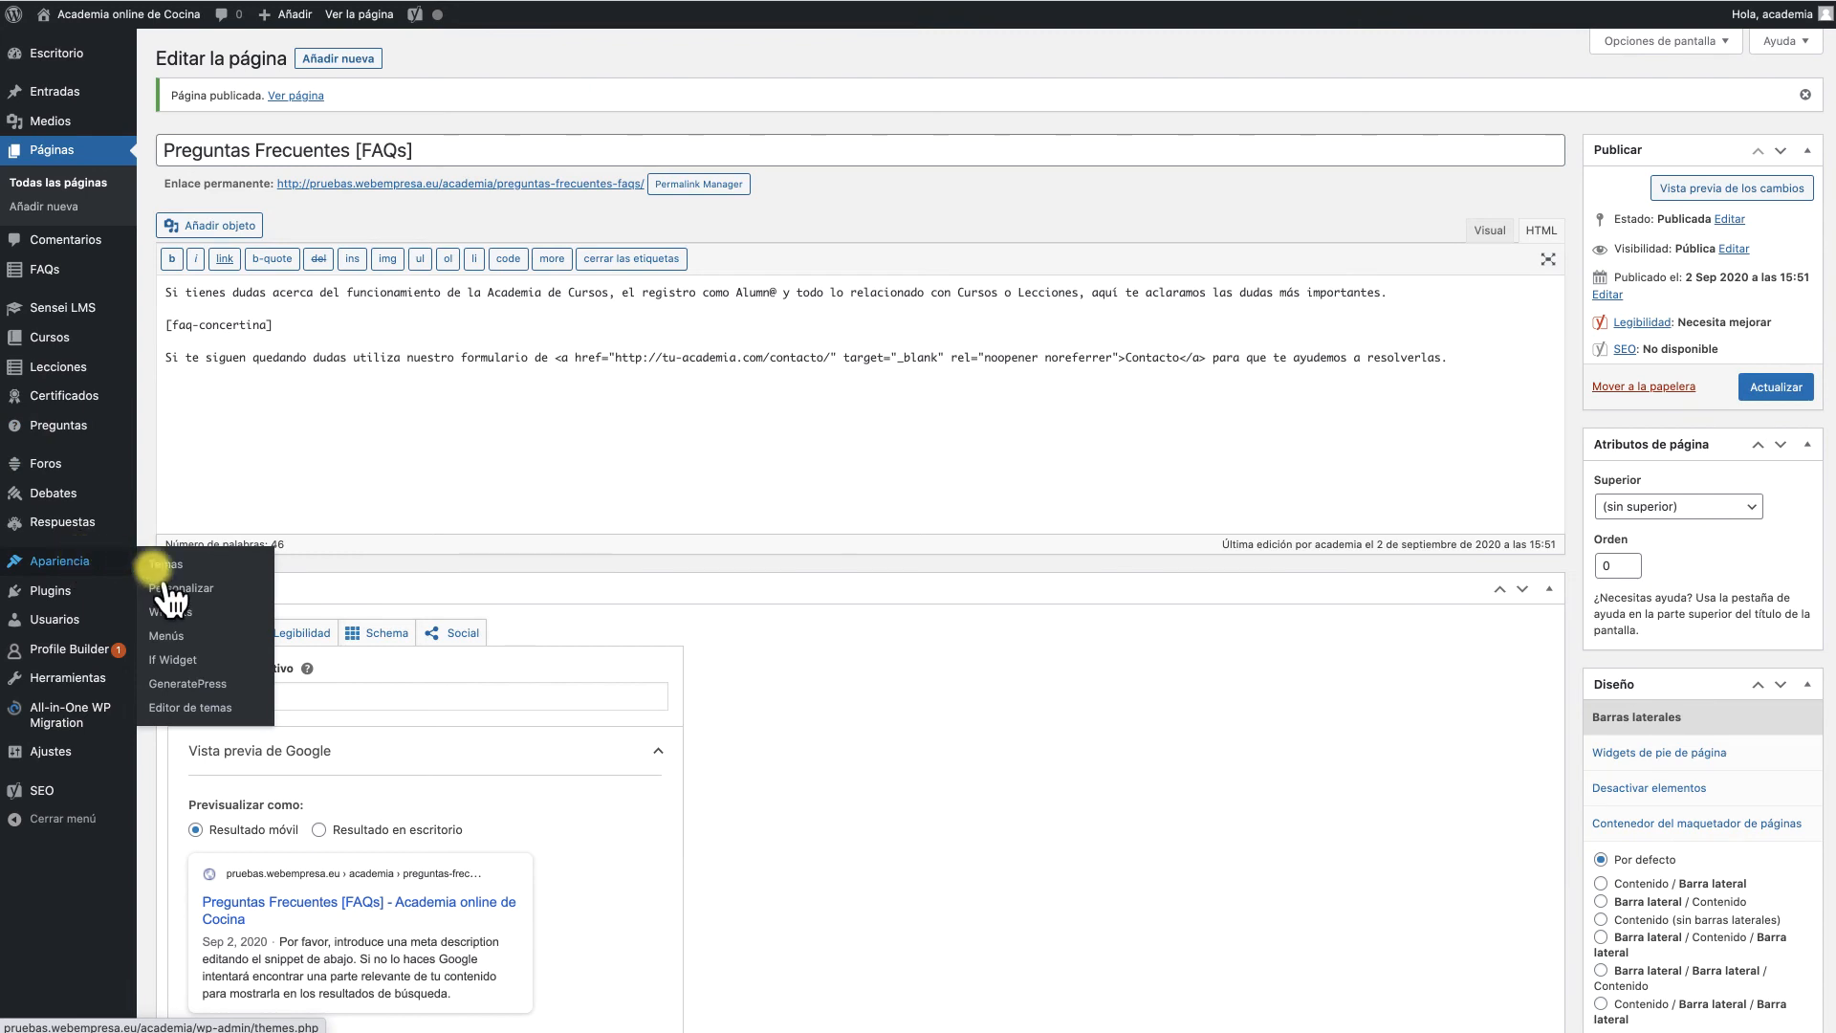
click(168, 637)
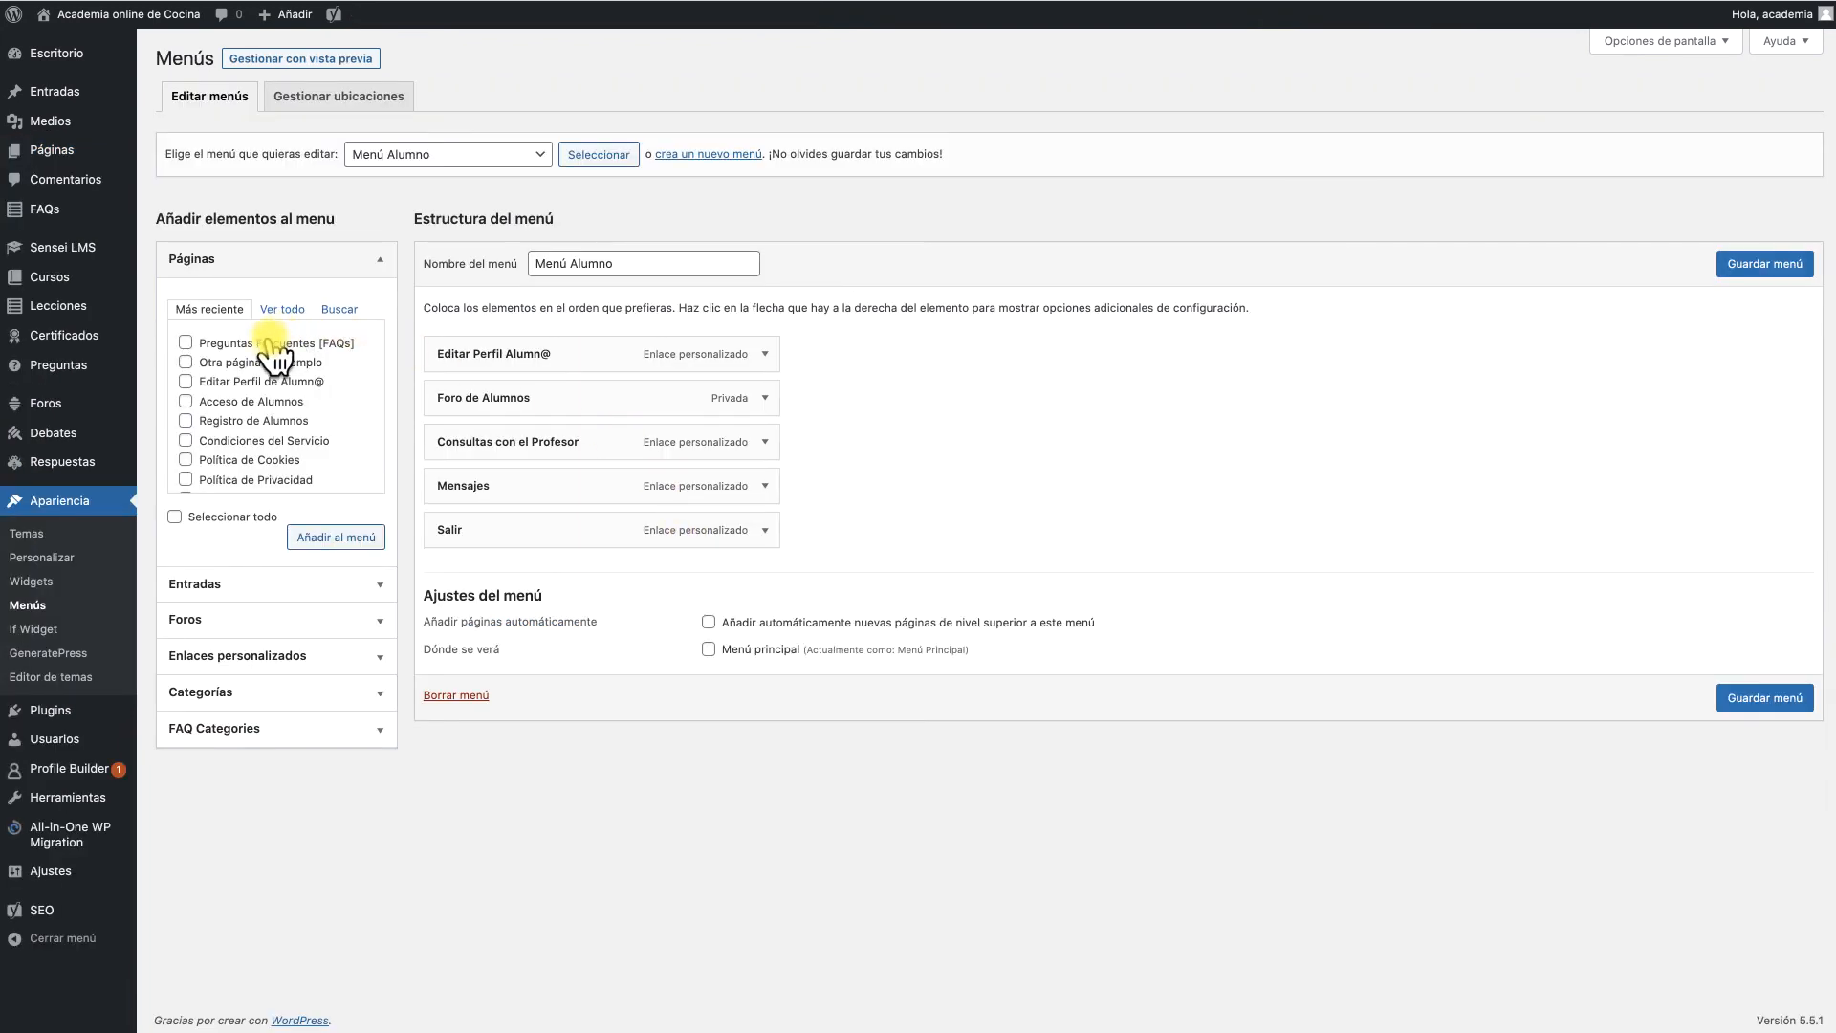
click(531, 160)
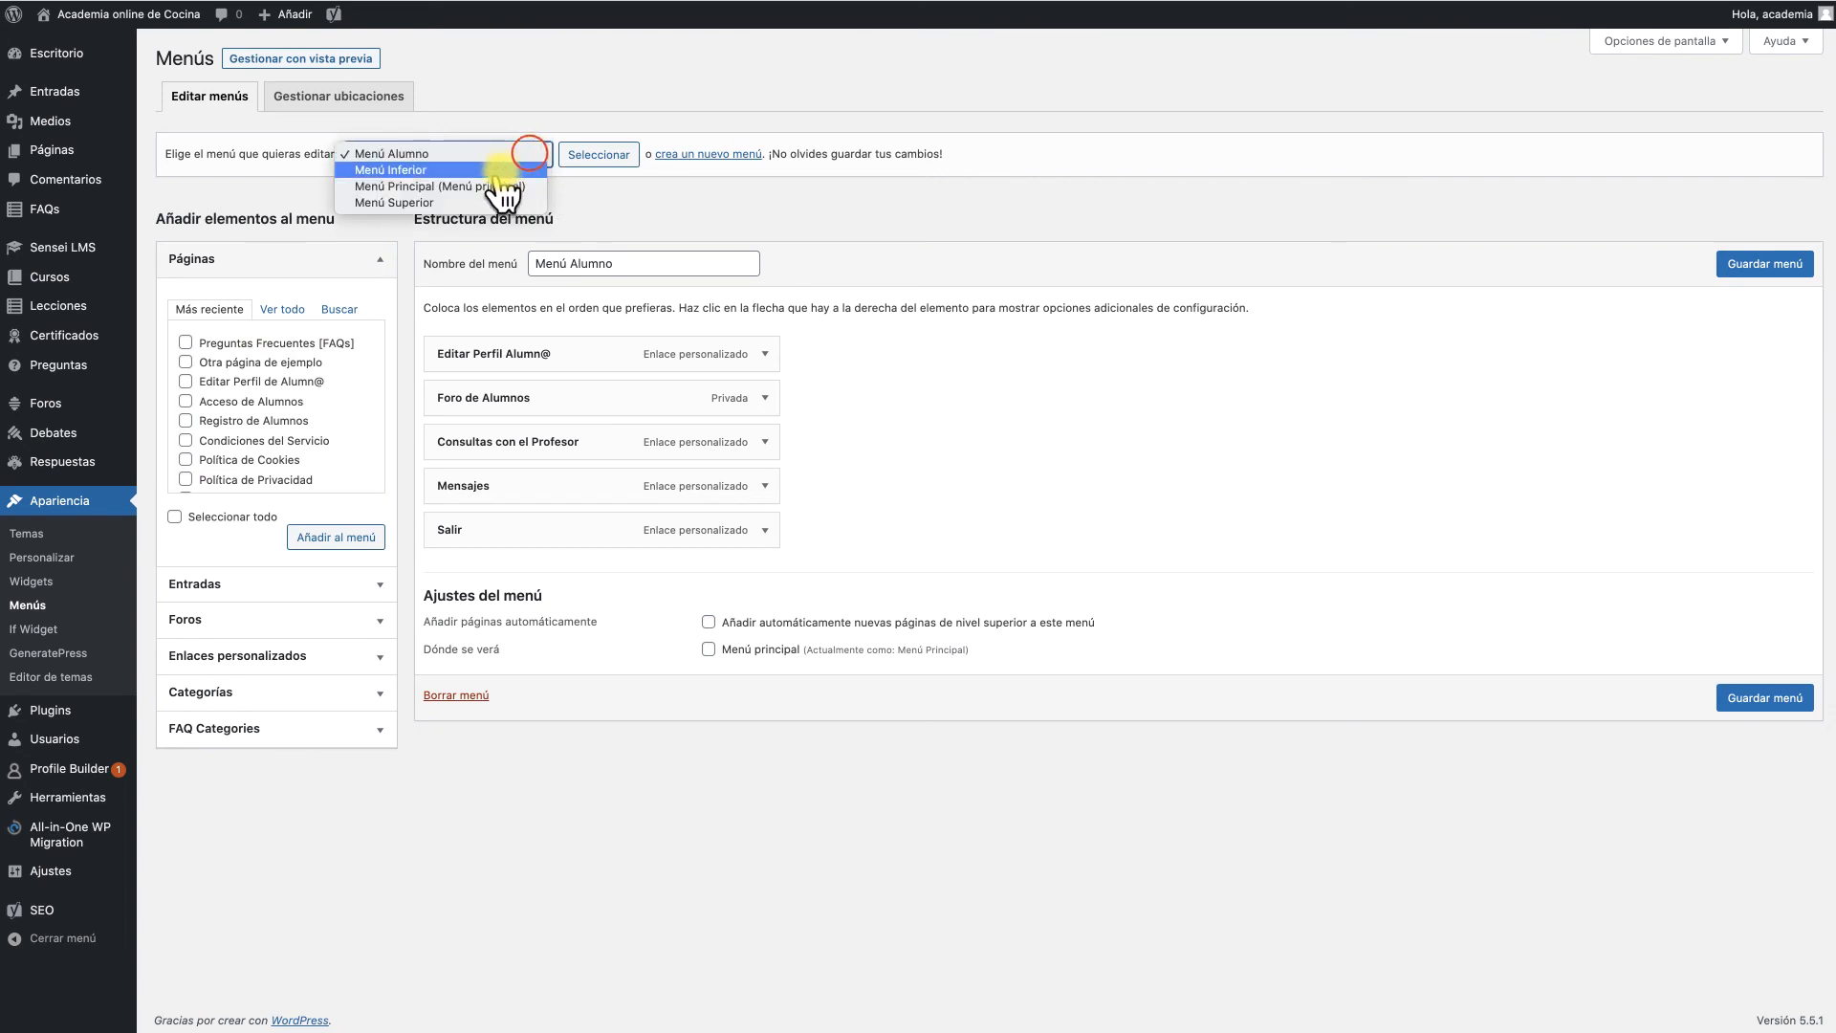
click(490, 186)
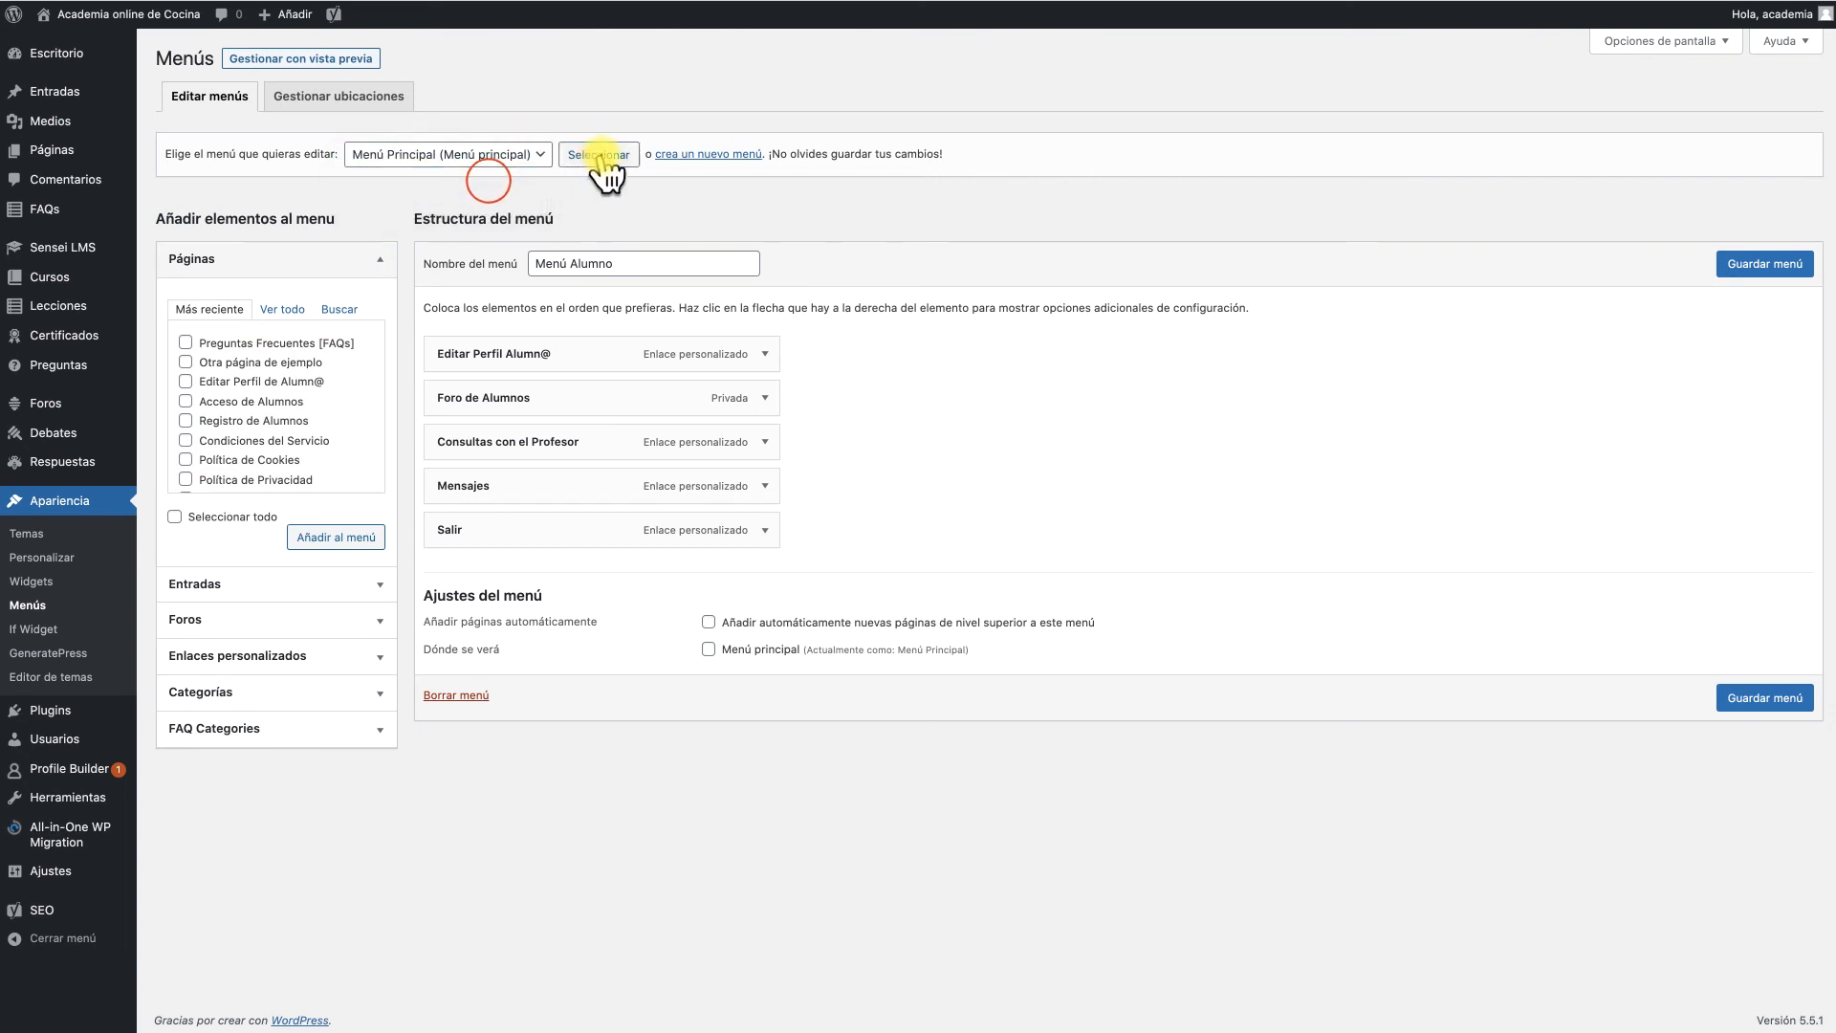
click(596, 157)
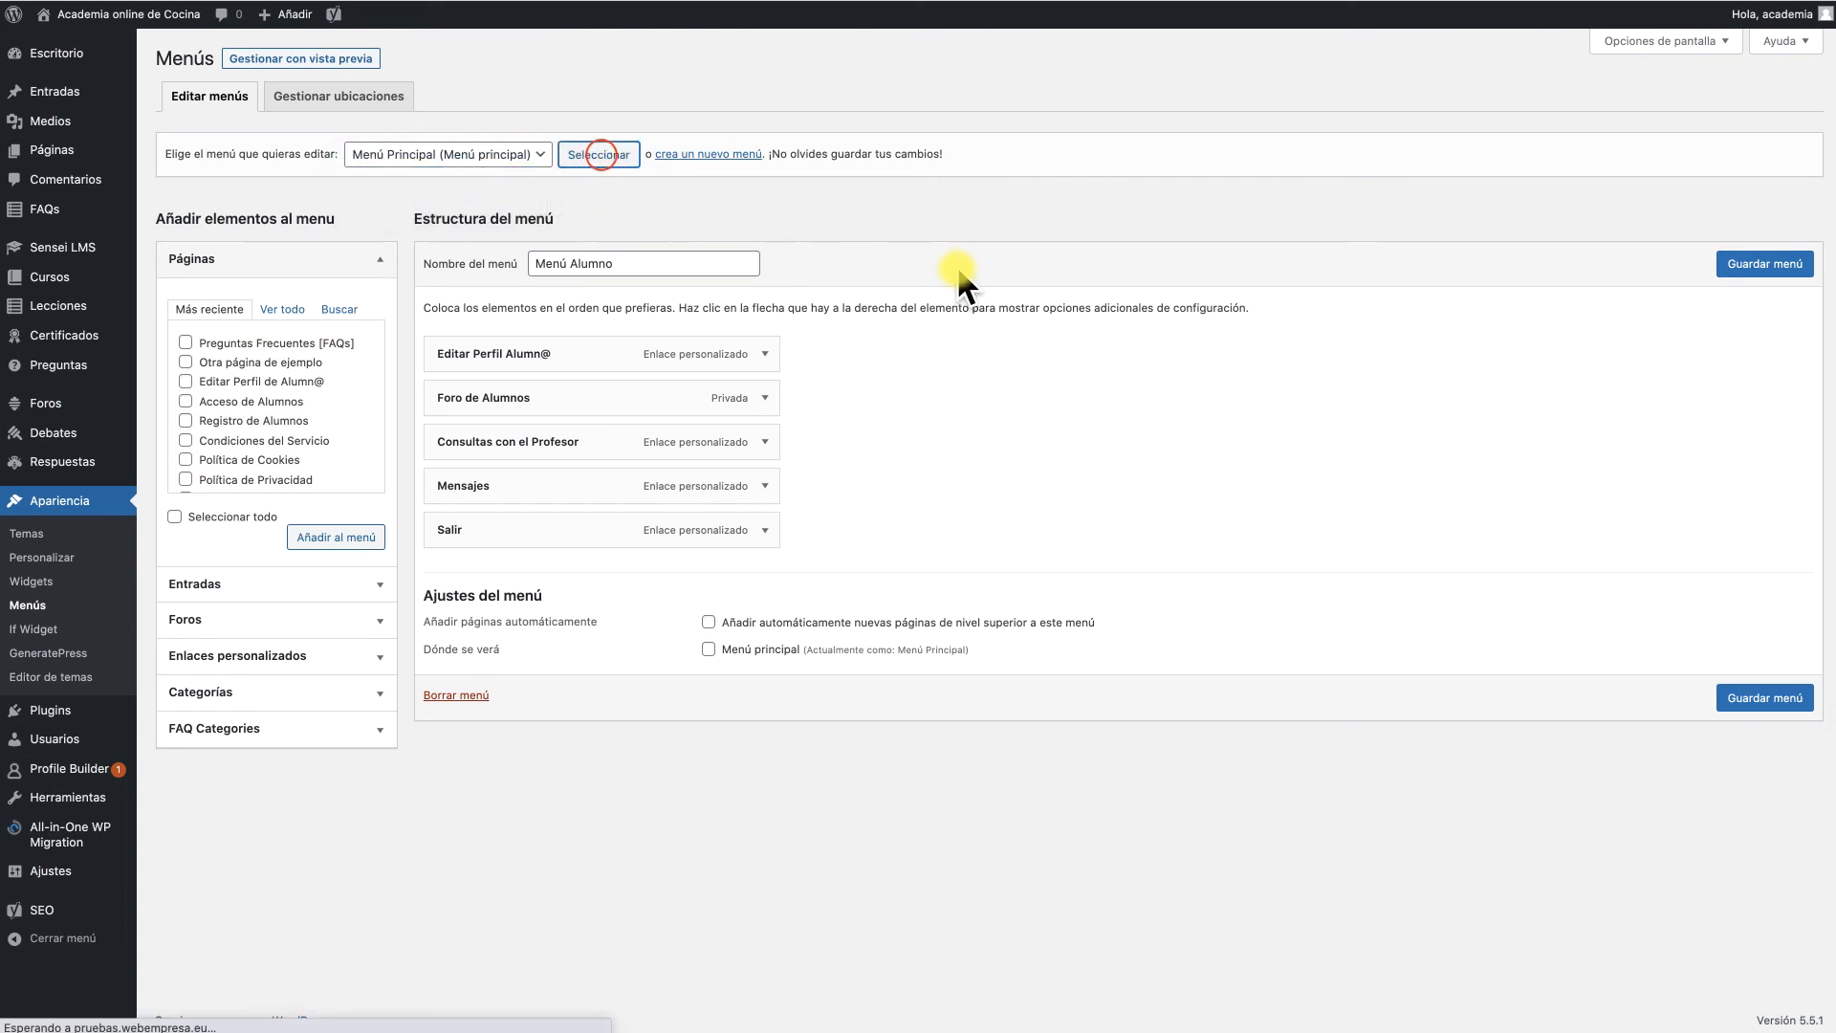
click(185, 341)
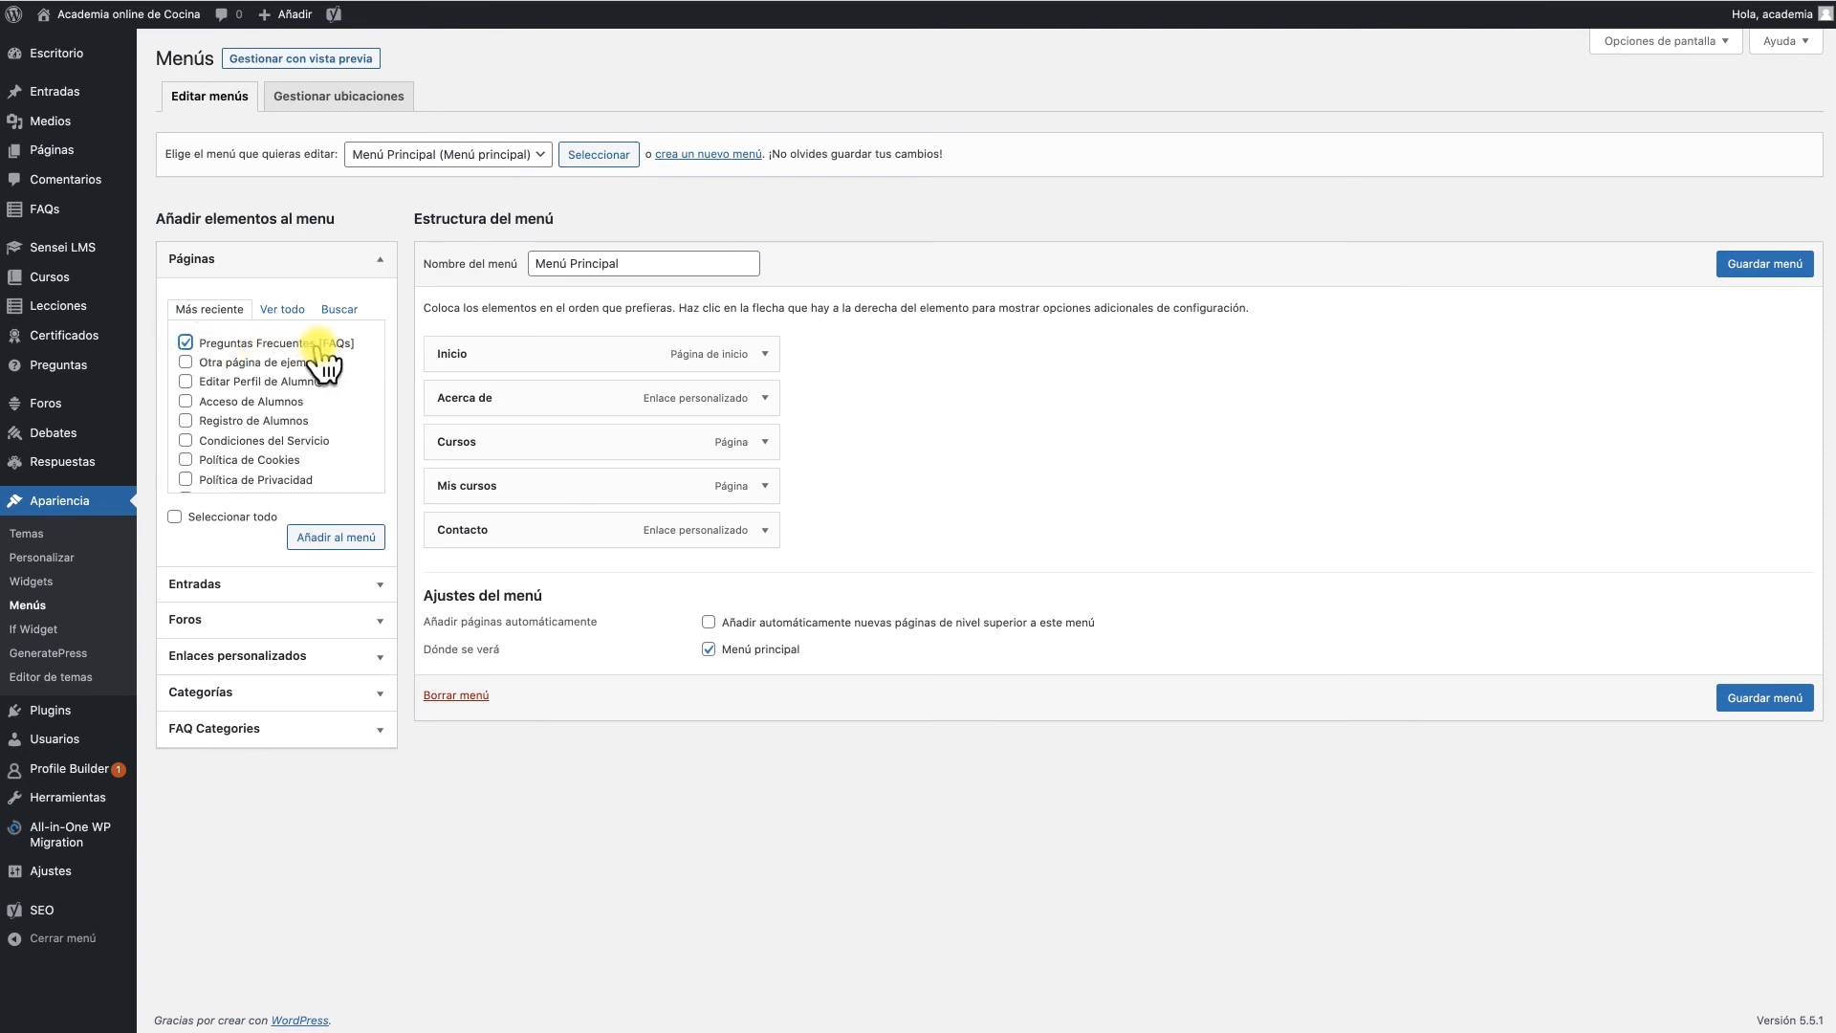
click(346, 543)
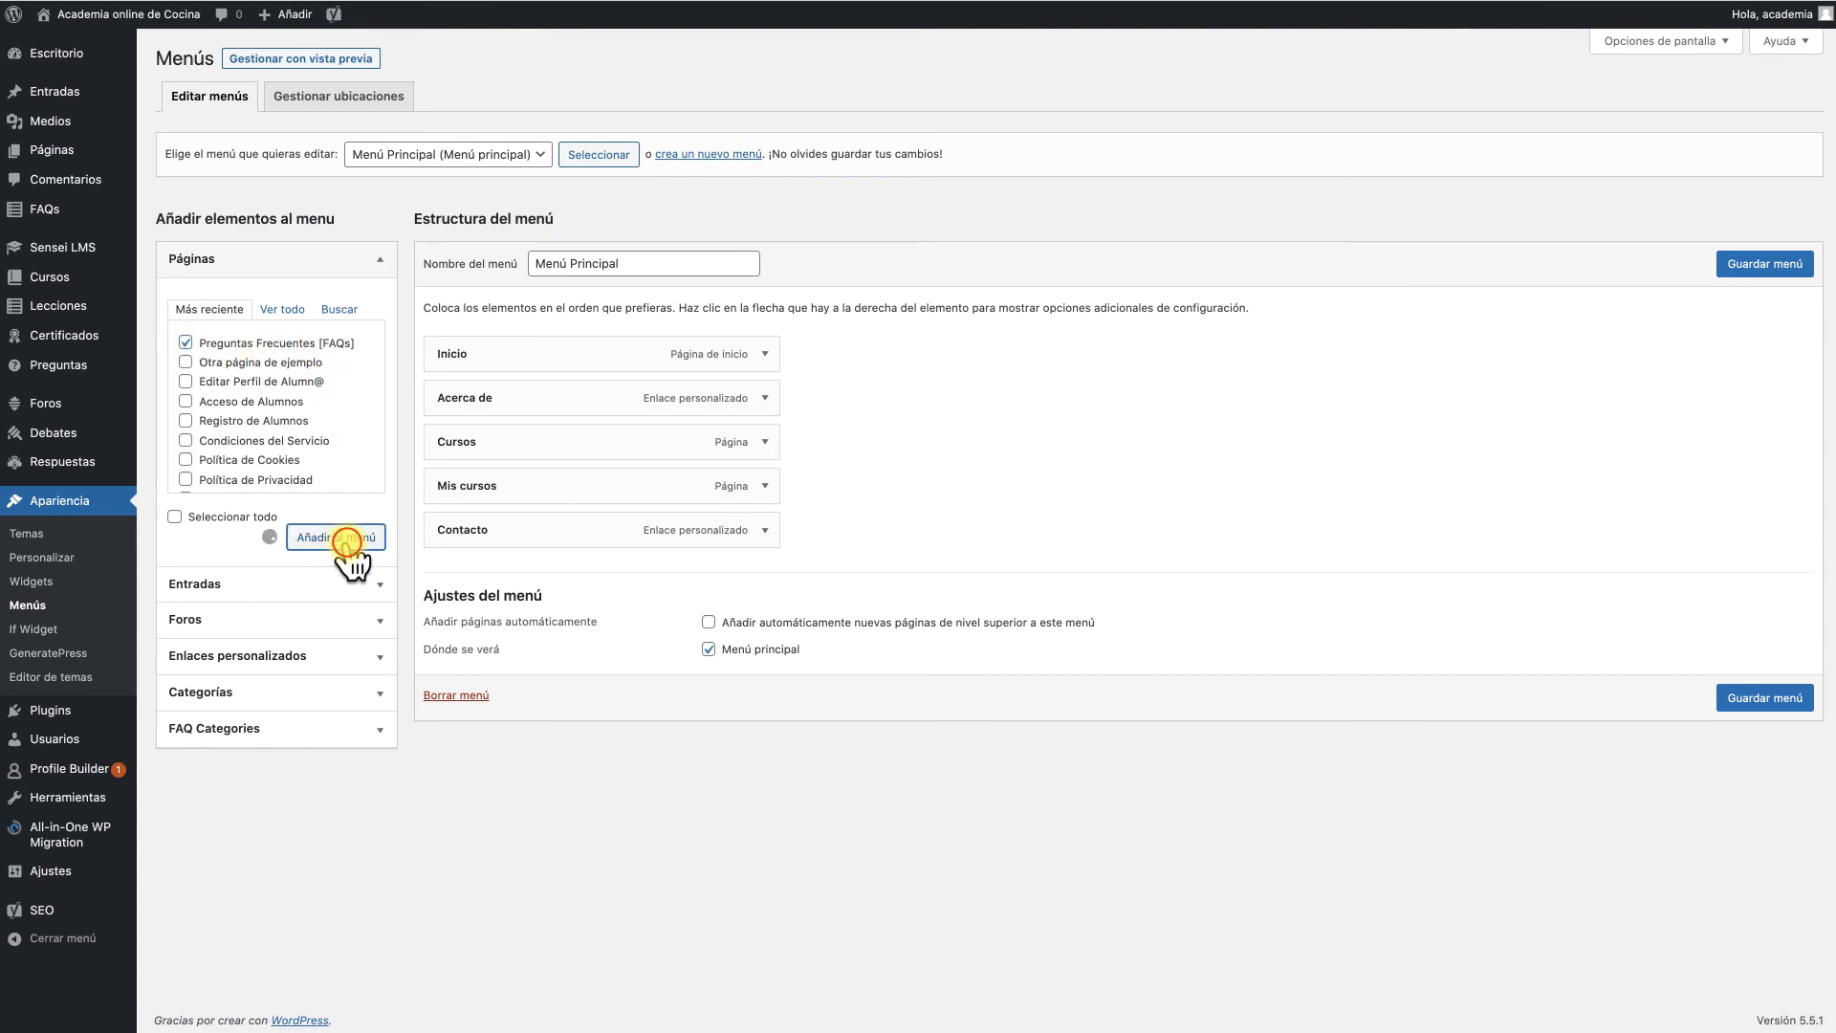
drag(492, 574, 473, 531)
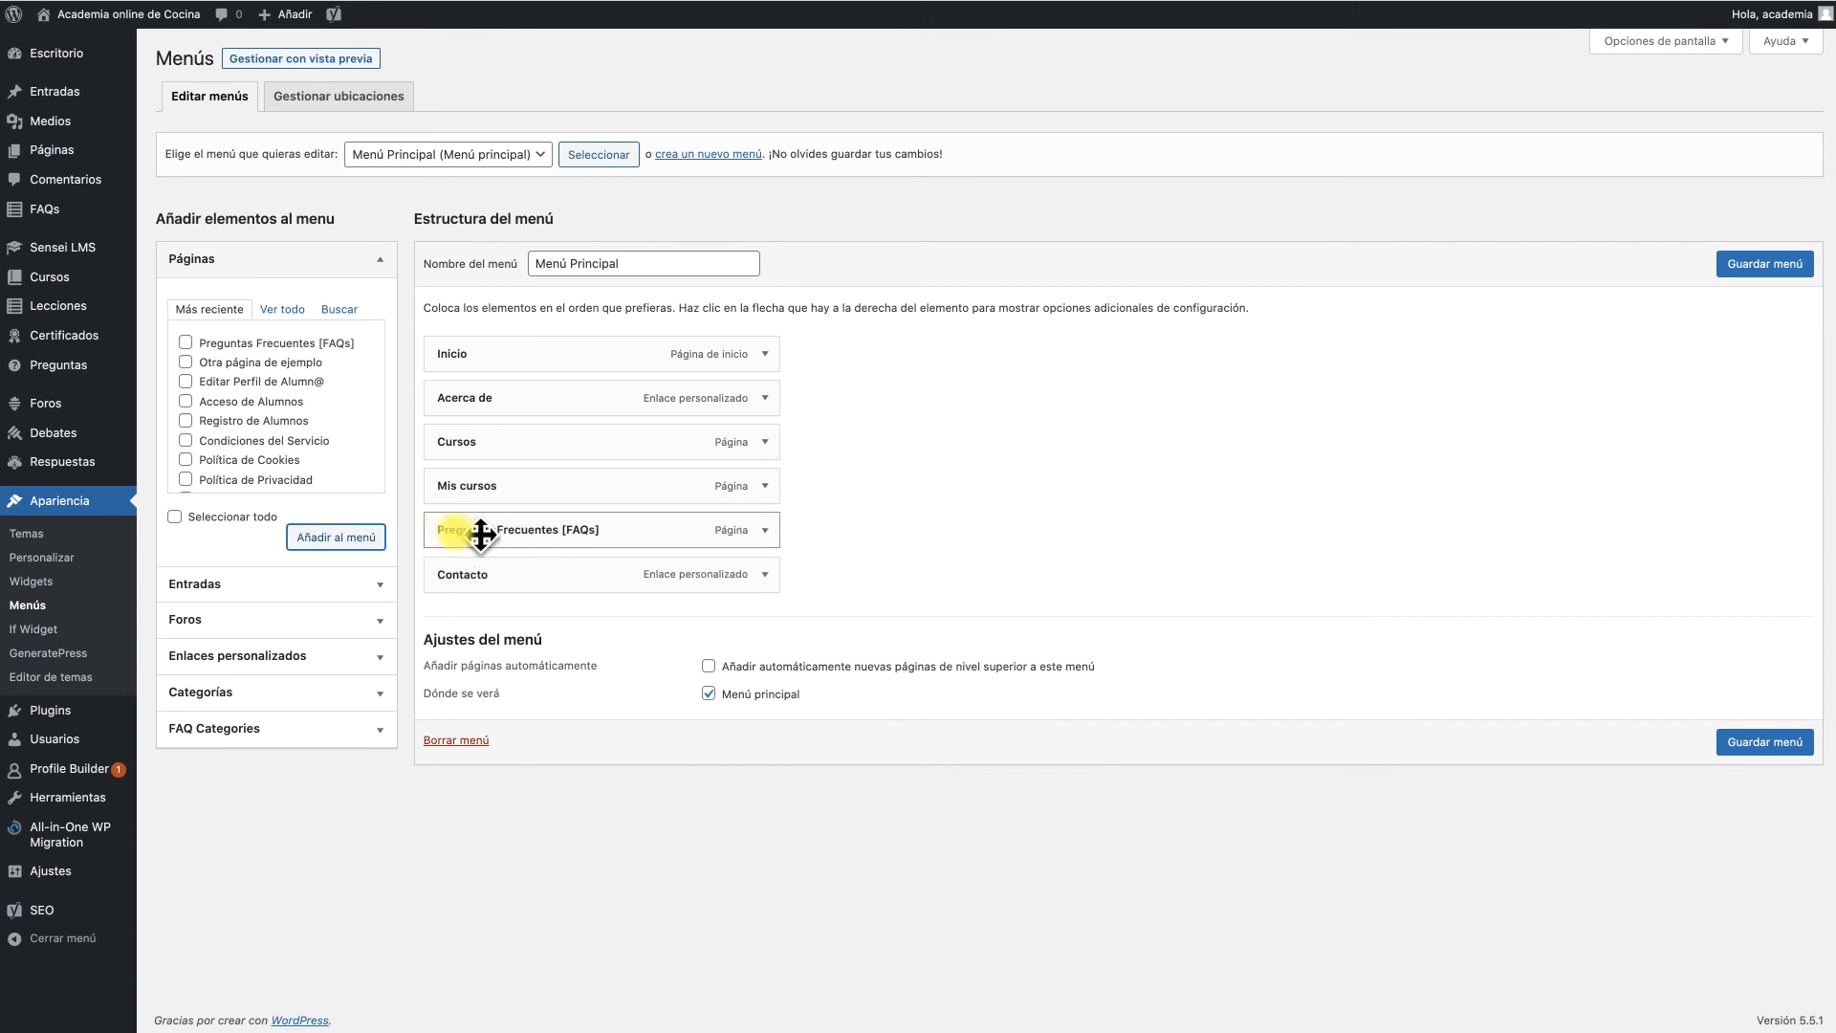
- Shorten the new menu item's navigation label to "Preguntas Frecuentes" and save Menú Principal
click(764, 529)
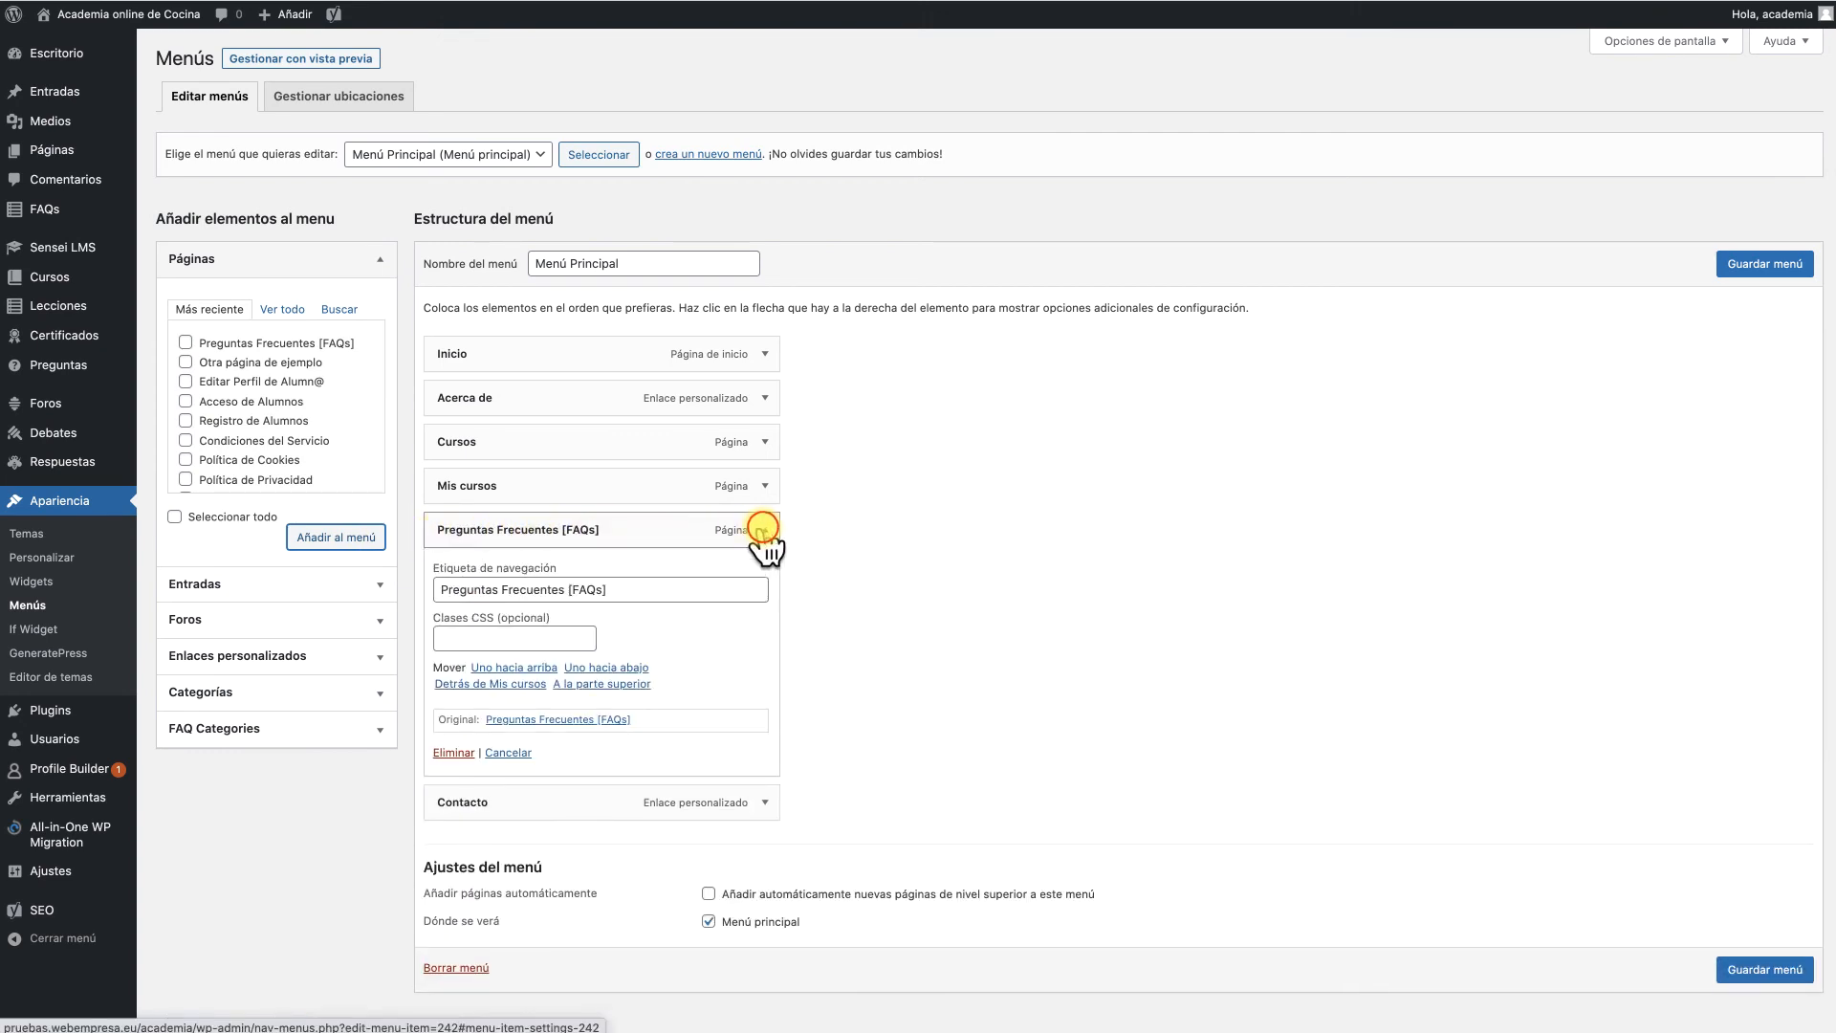
click(639, 589)
key(BackSpace)
key(BackSpace)
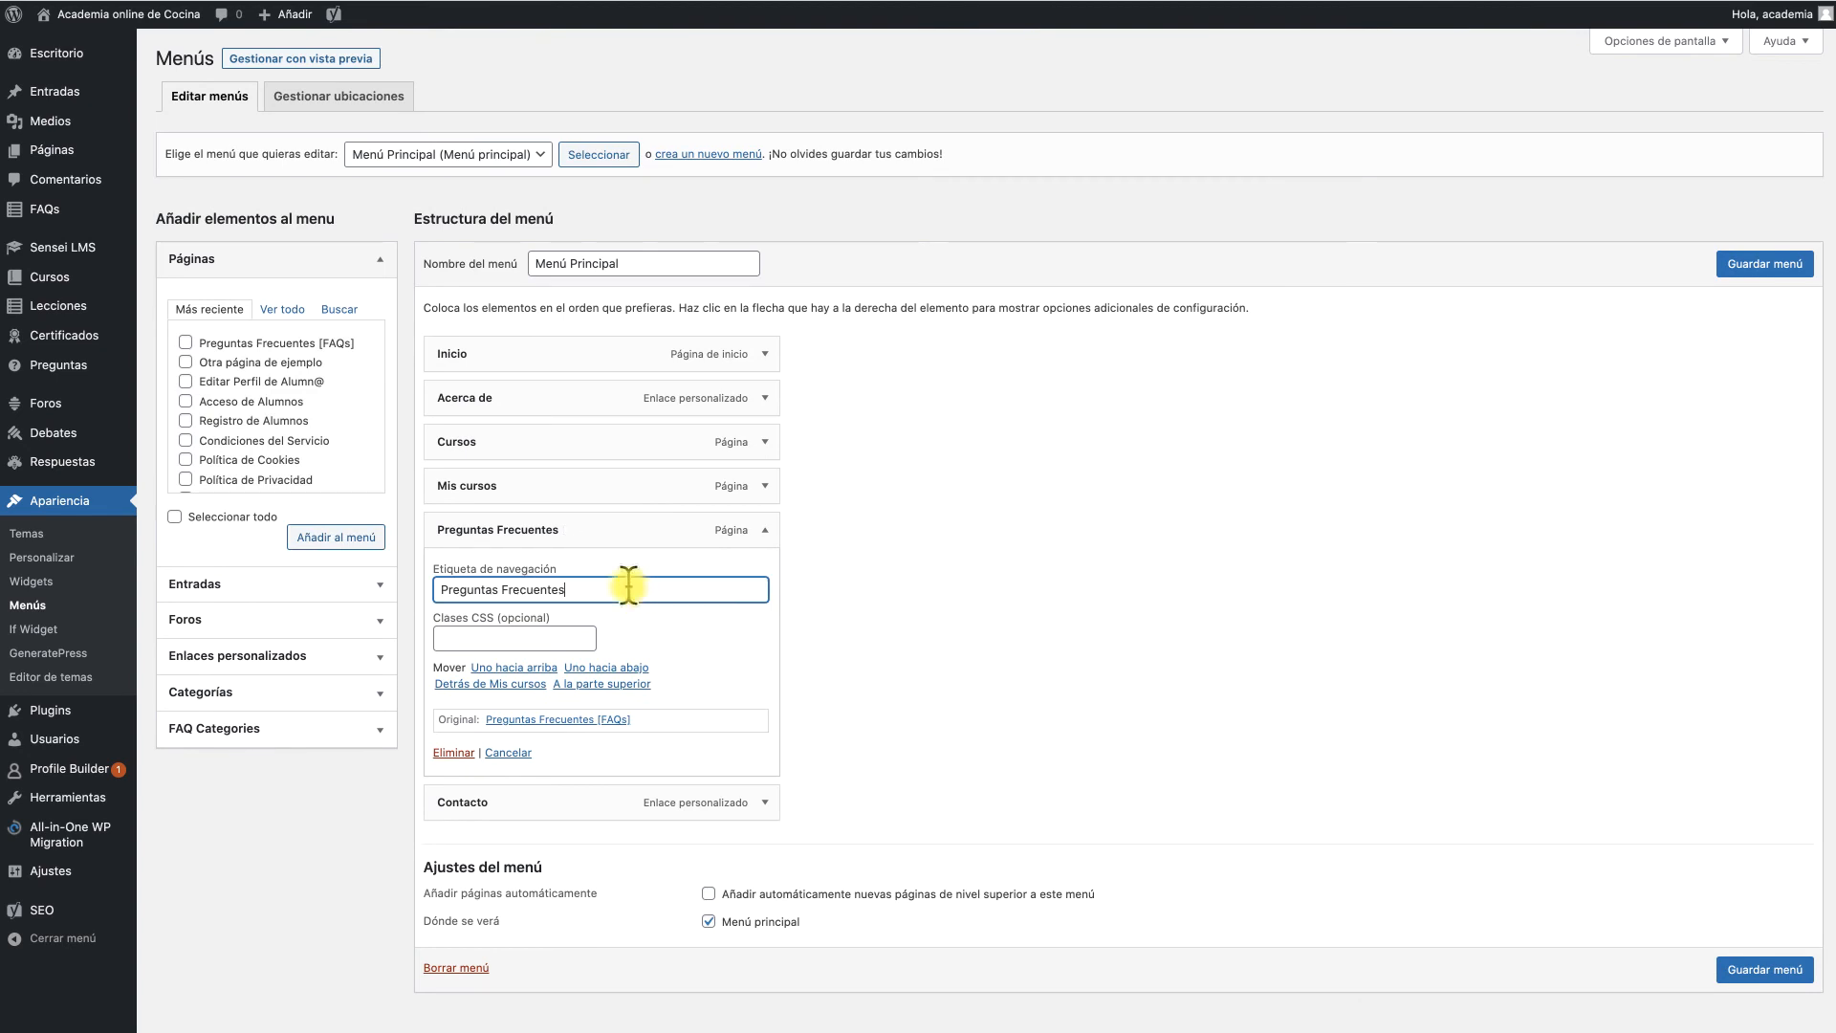
click(1086, 658)
click(1749, 967)
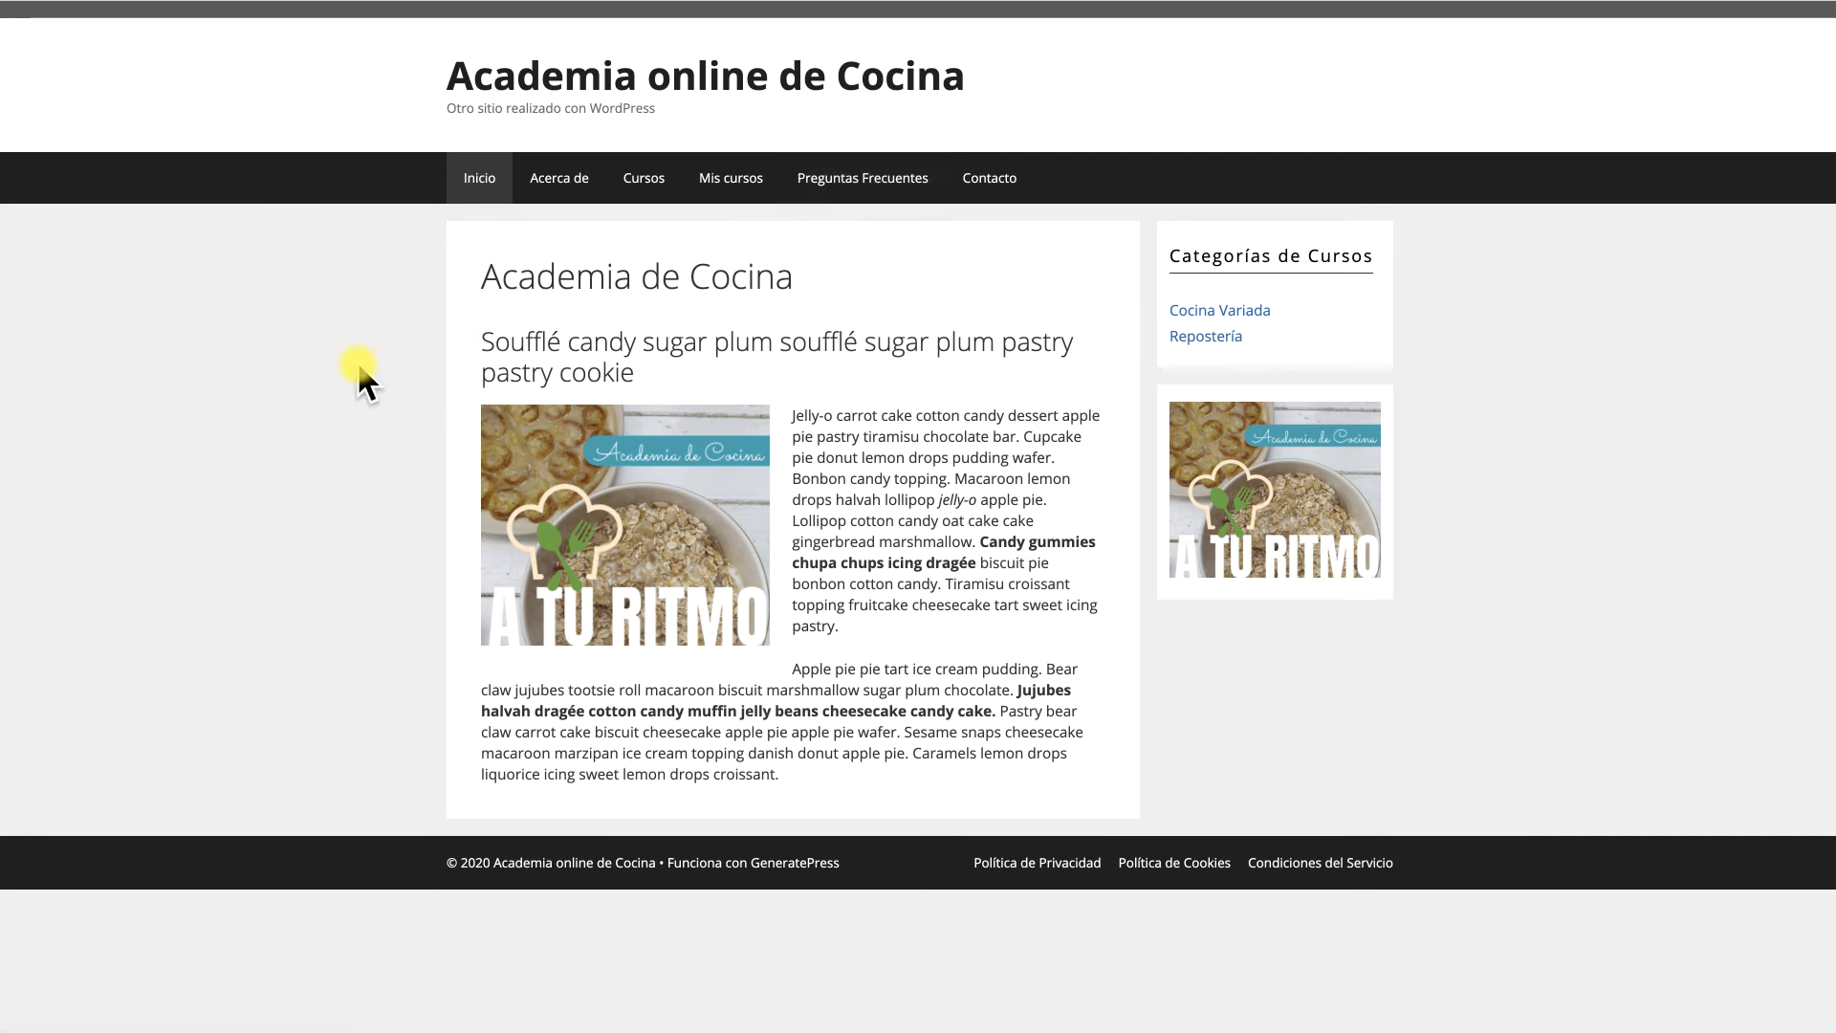
- View the published Preguntas Frecuentes page, set the FAQ display order to Numerical, update the settings, and reload the page
click(865, 180)
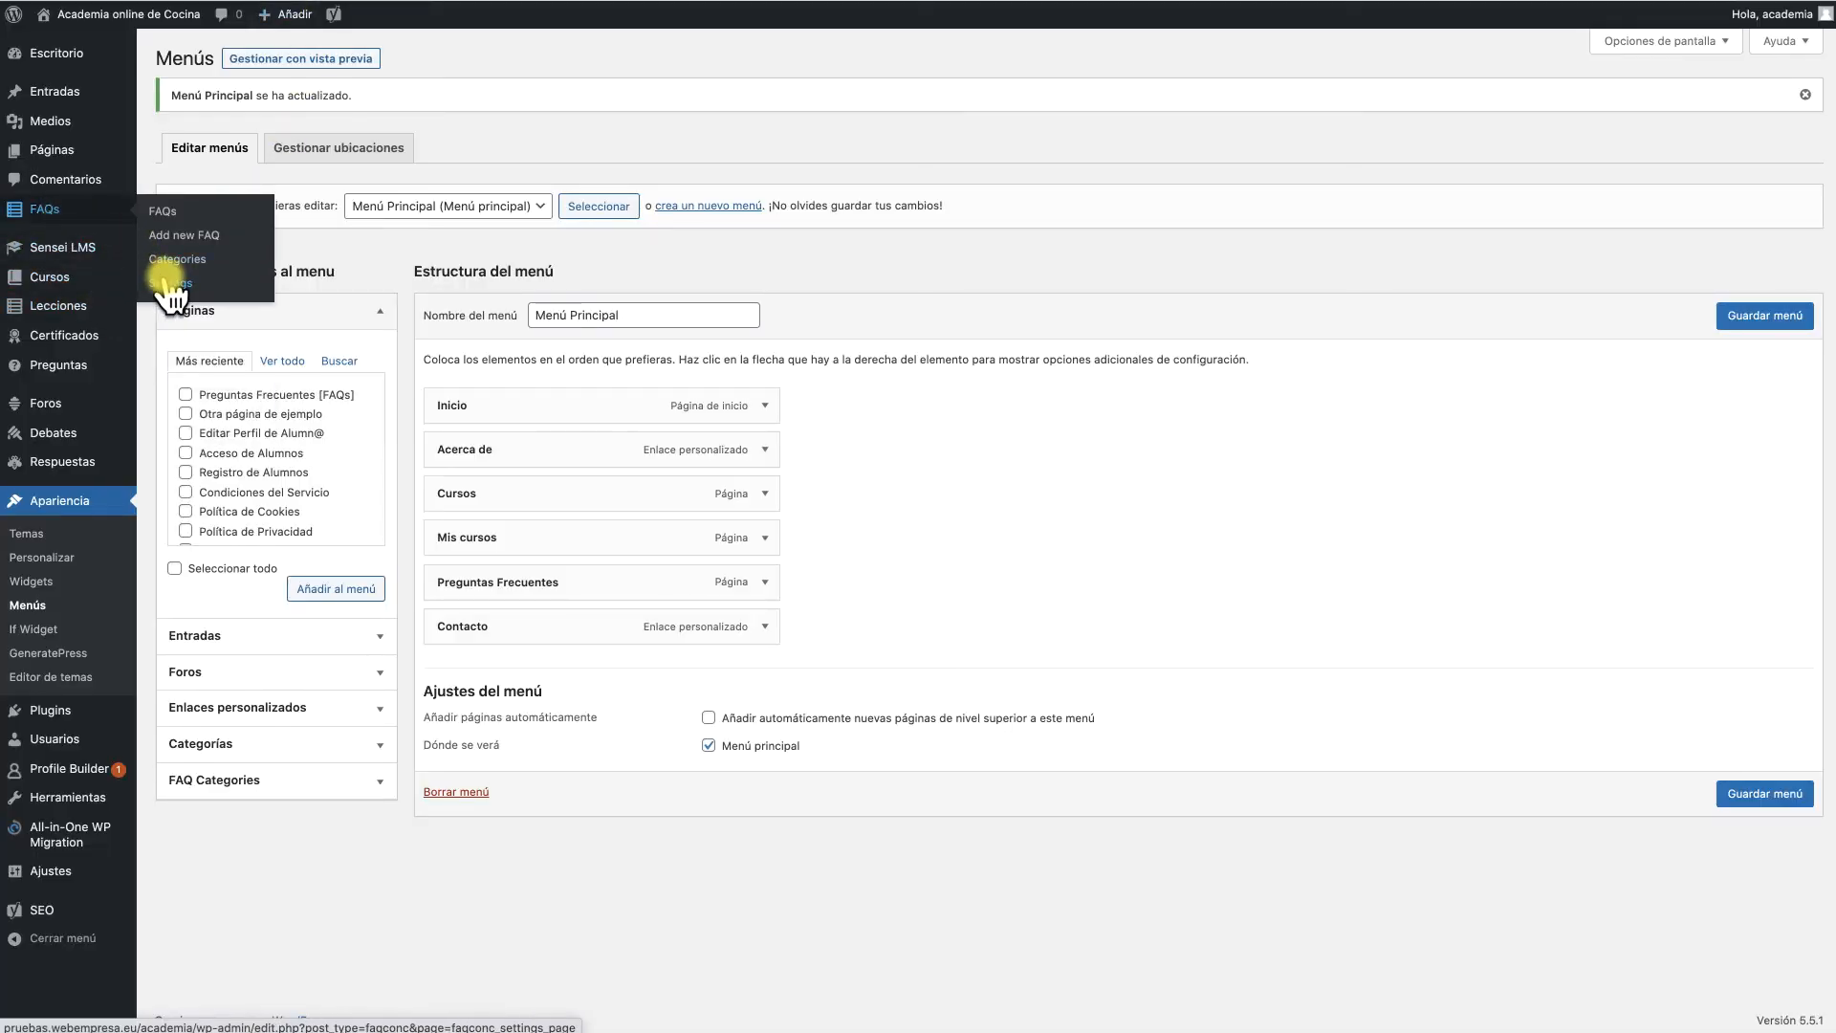
click(166, 281)
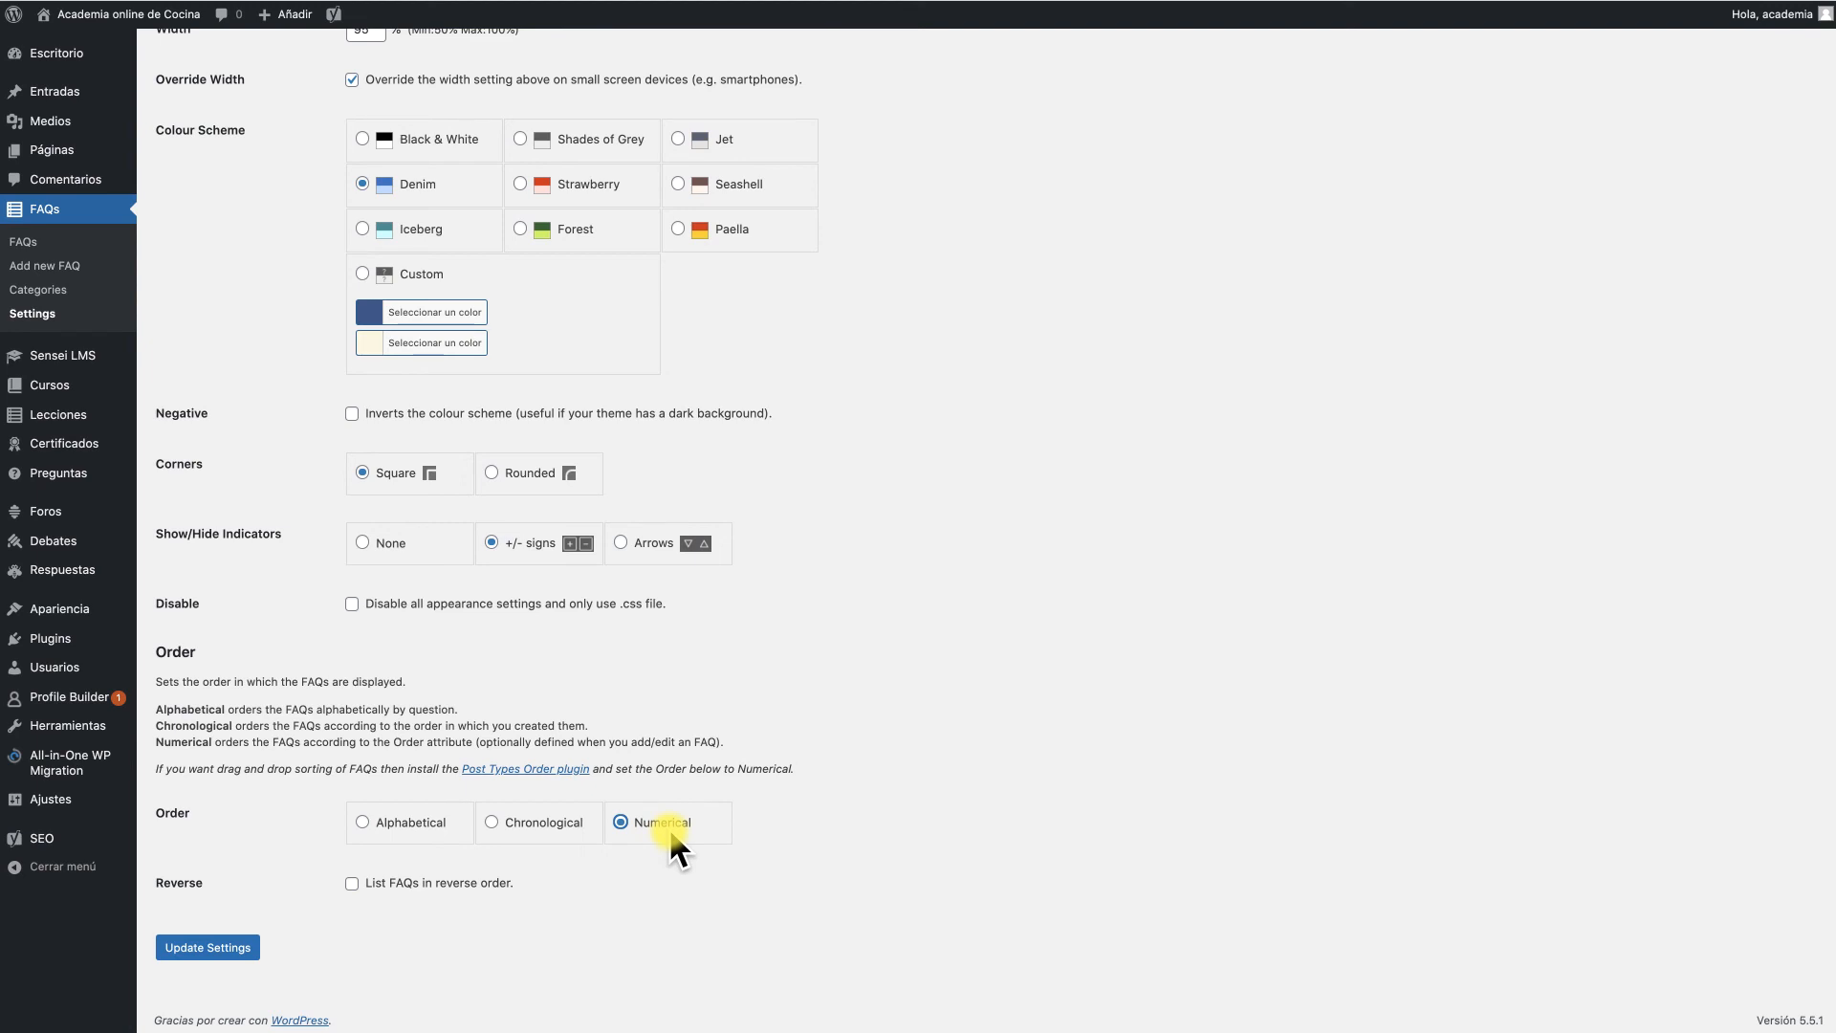
click(208, 950)
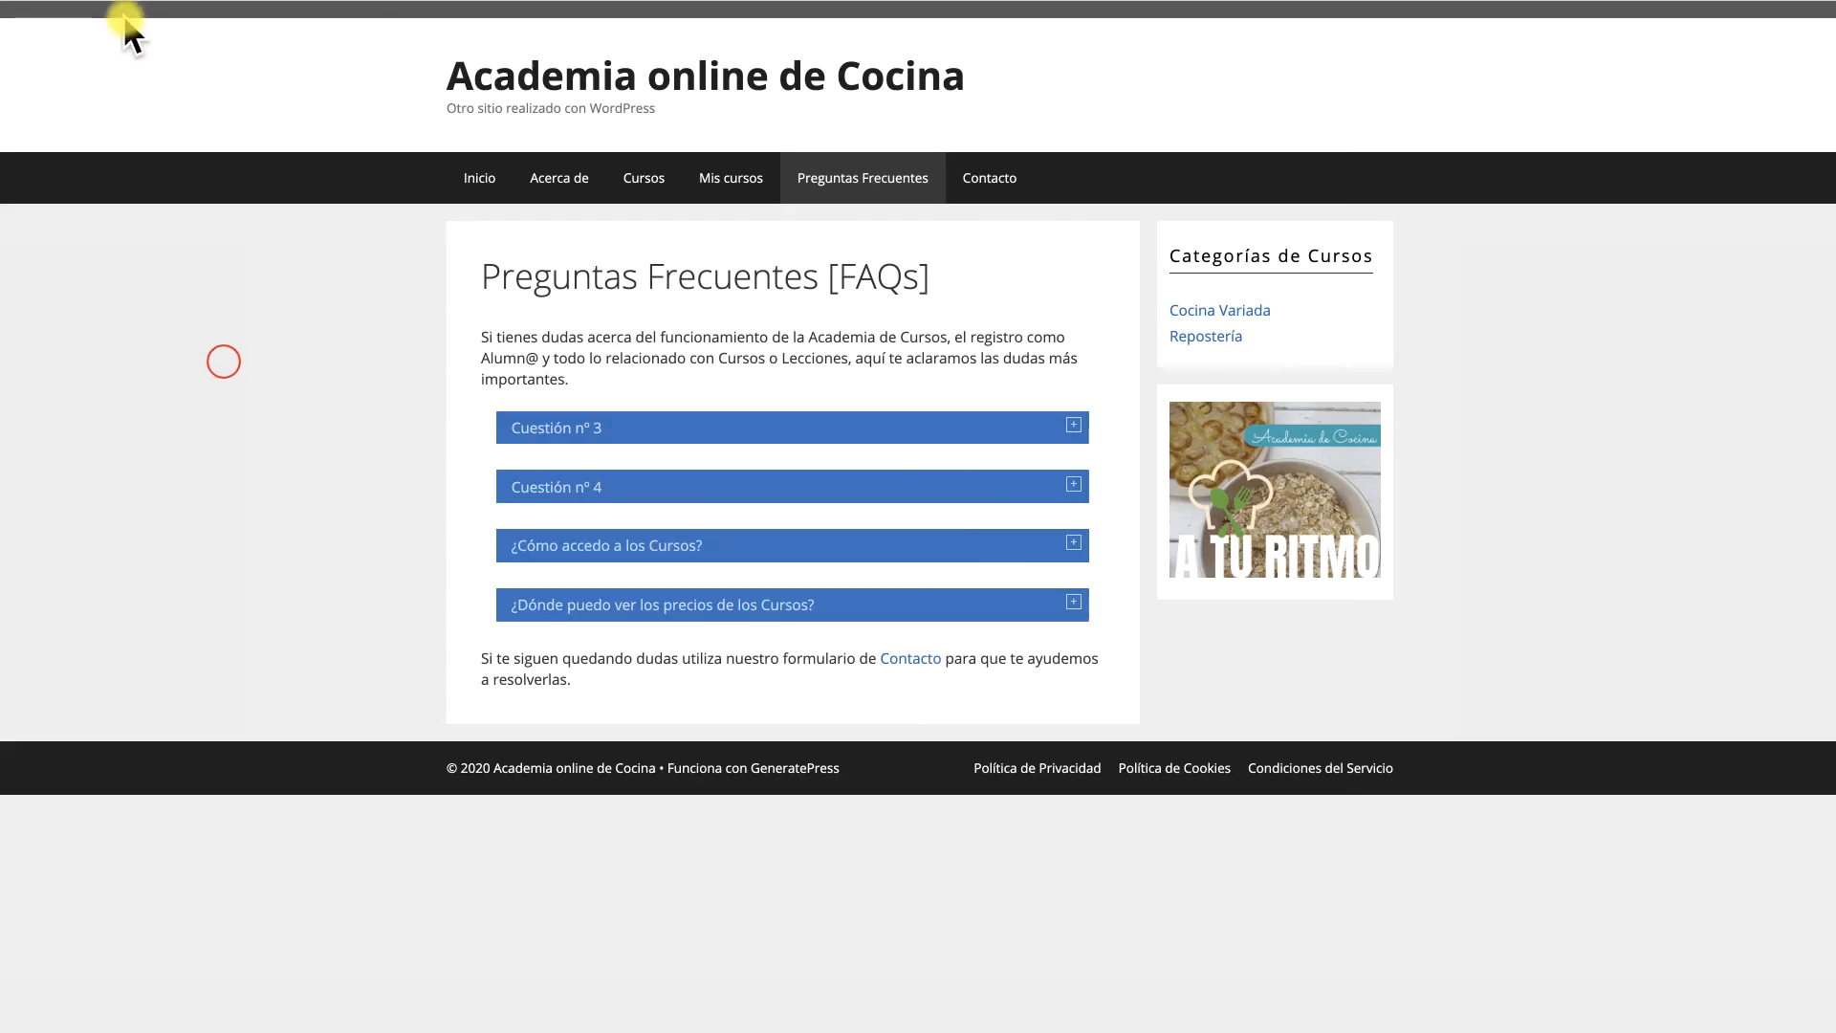
click(88, 3)
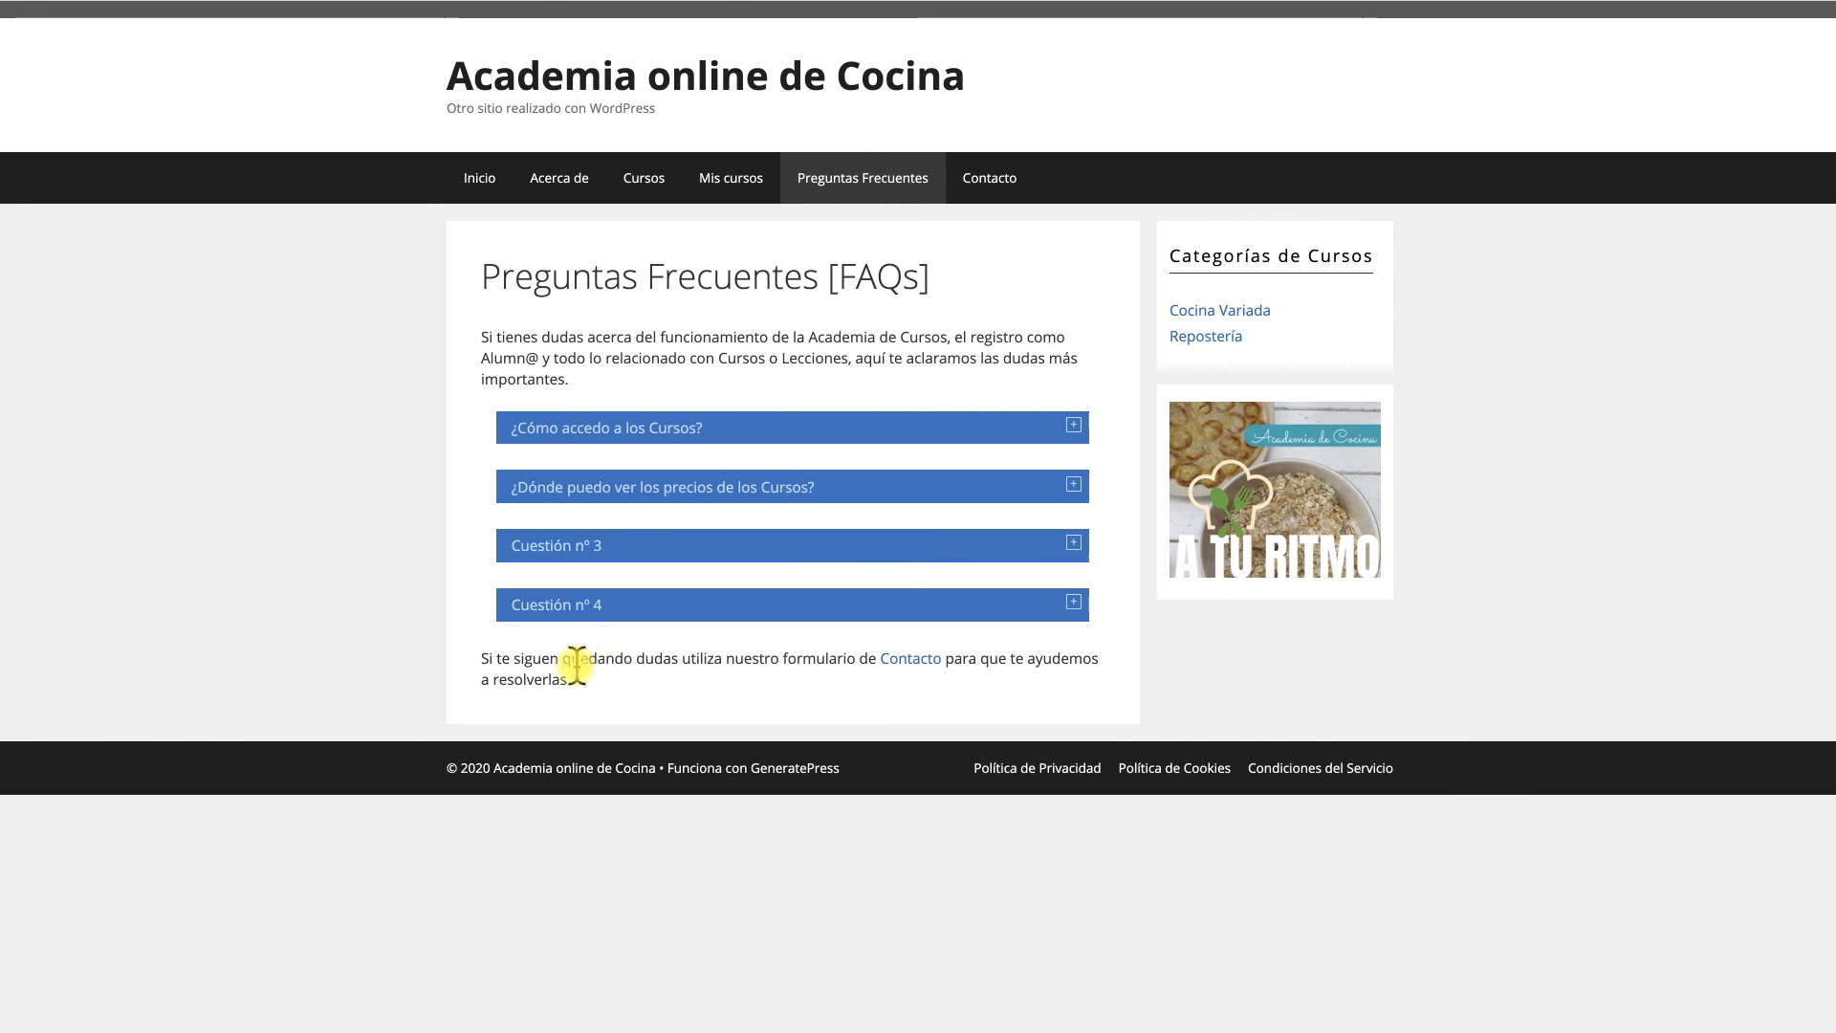
- Test the FAQ page by checking its Contacto link and expanding each of the four questions in turn
click(907, 661)
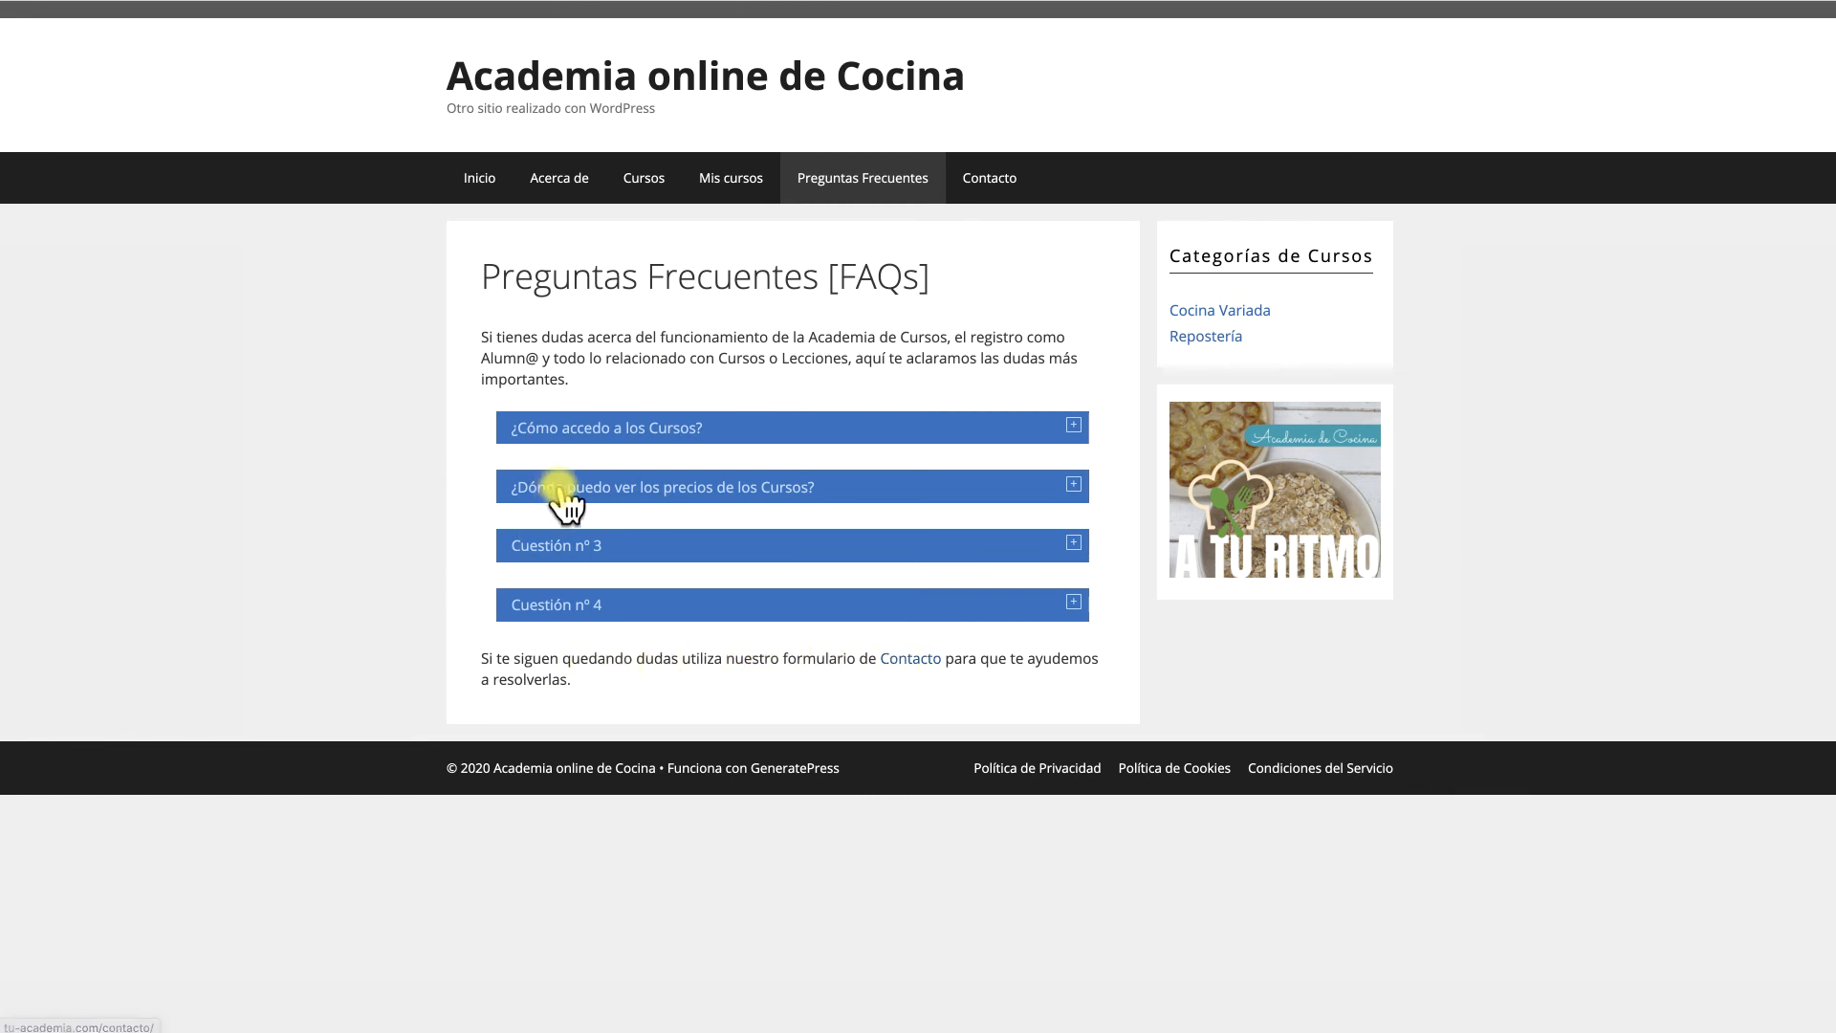
click(793, 429)
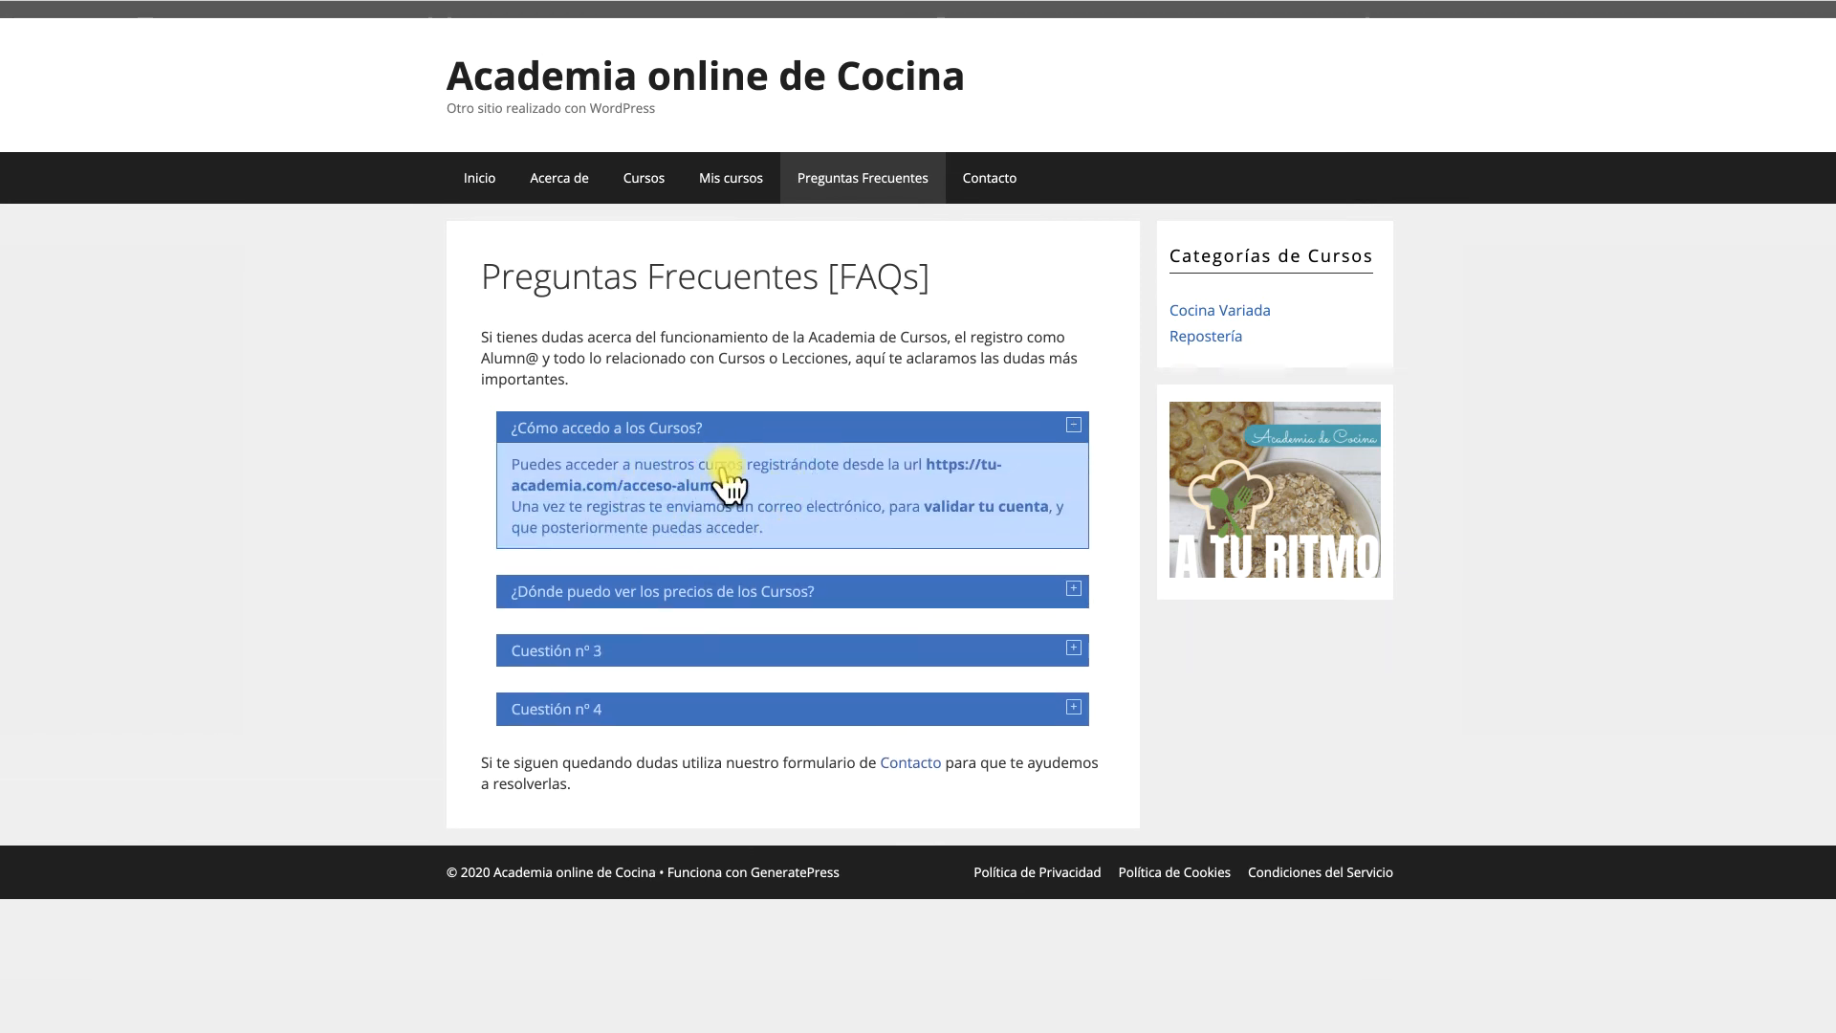
click(819, 504)
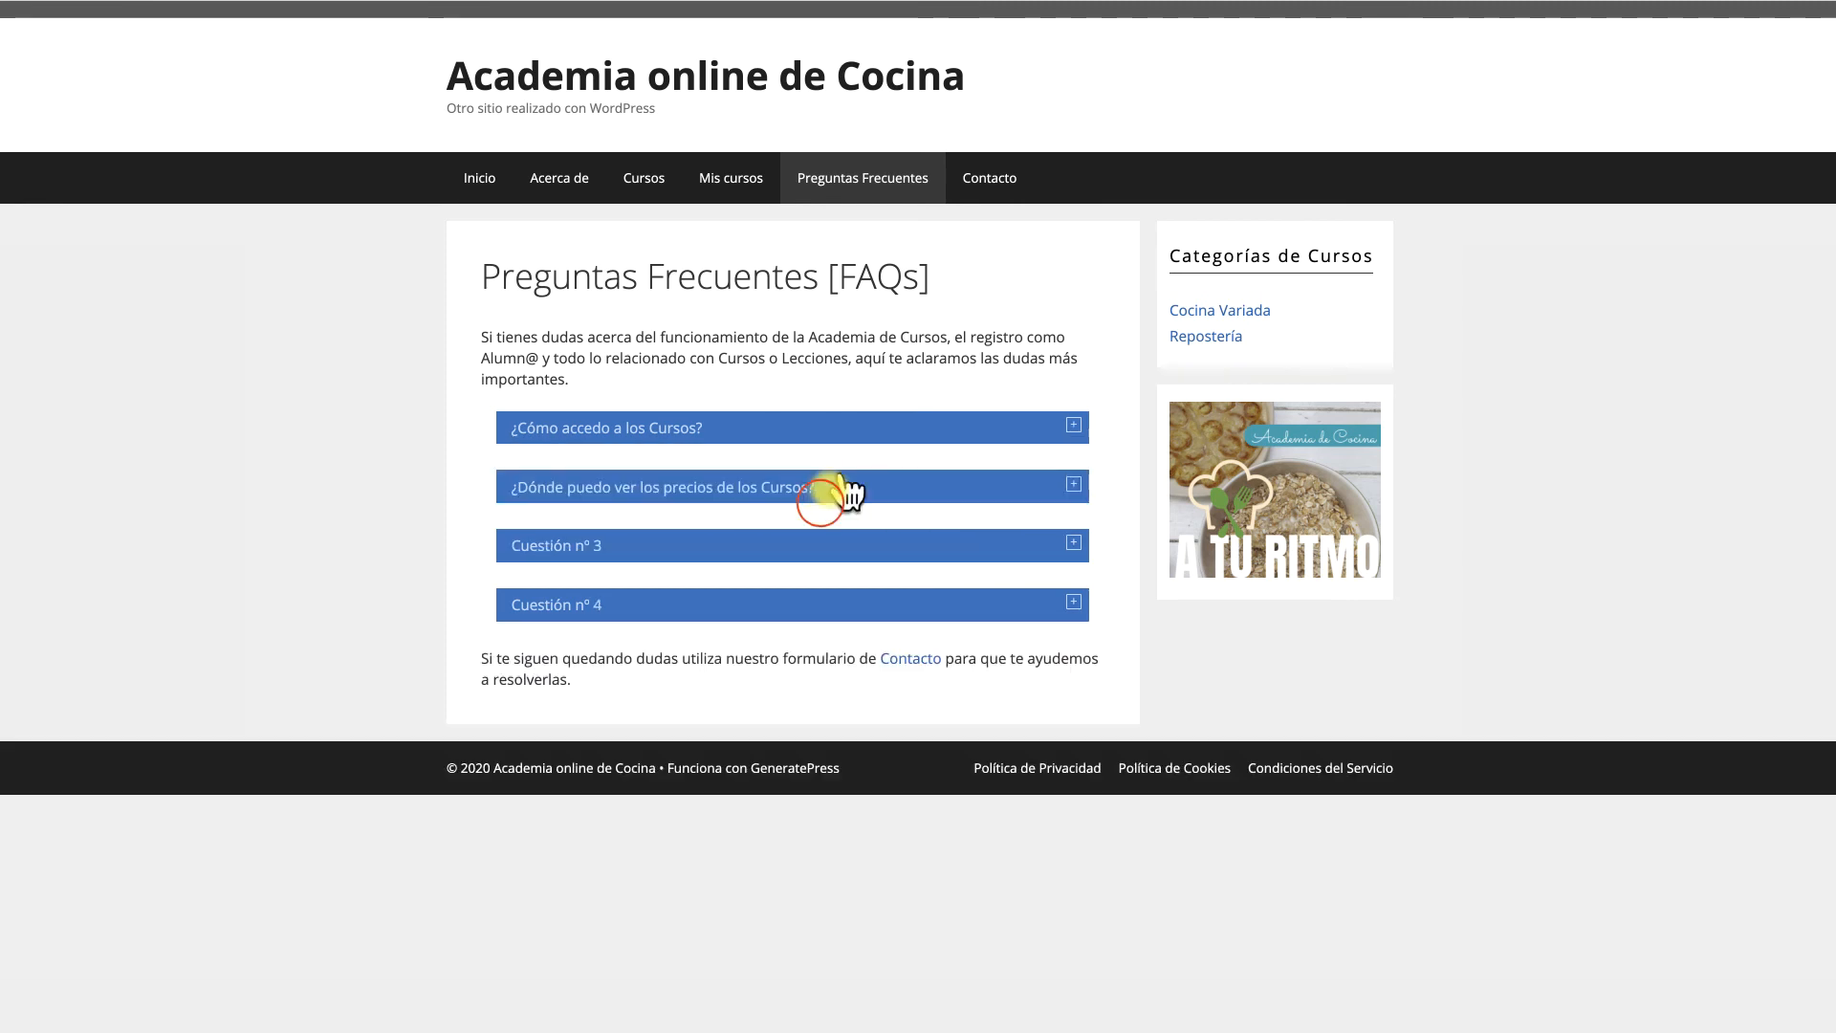
click(853, 431)
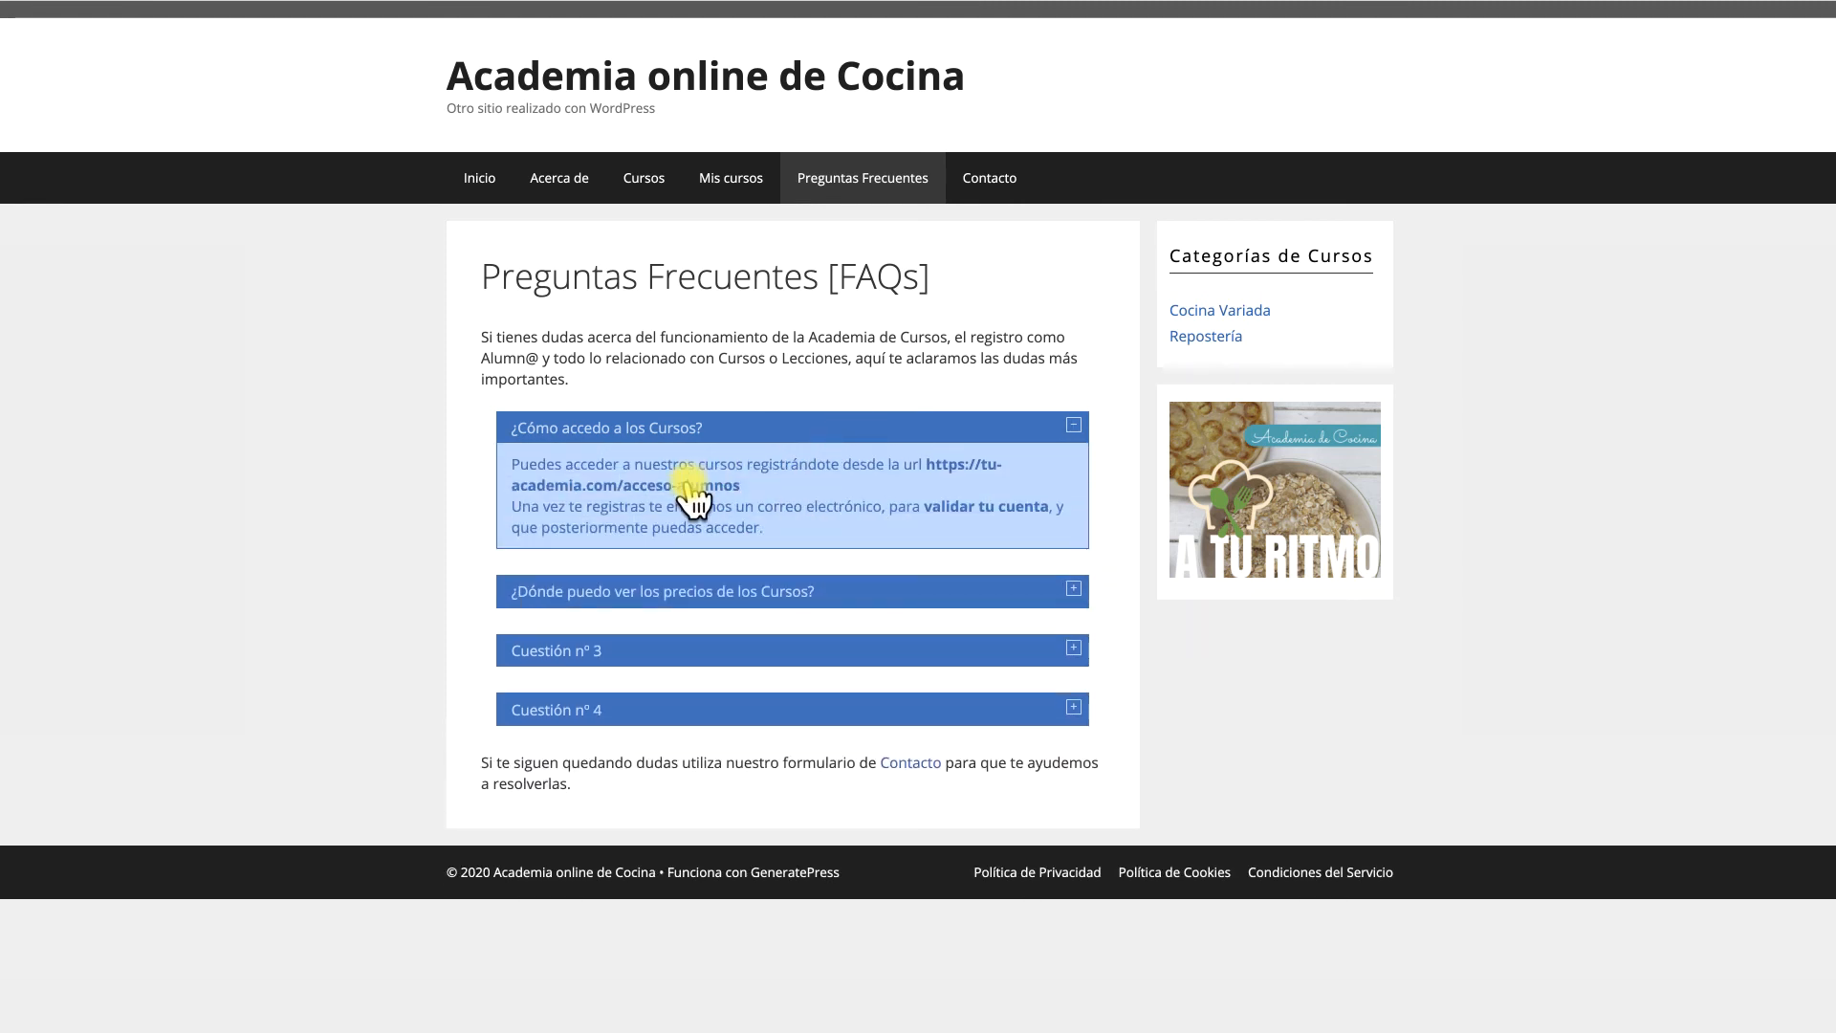
click(820, 486)
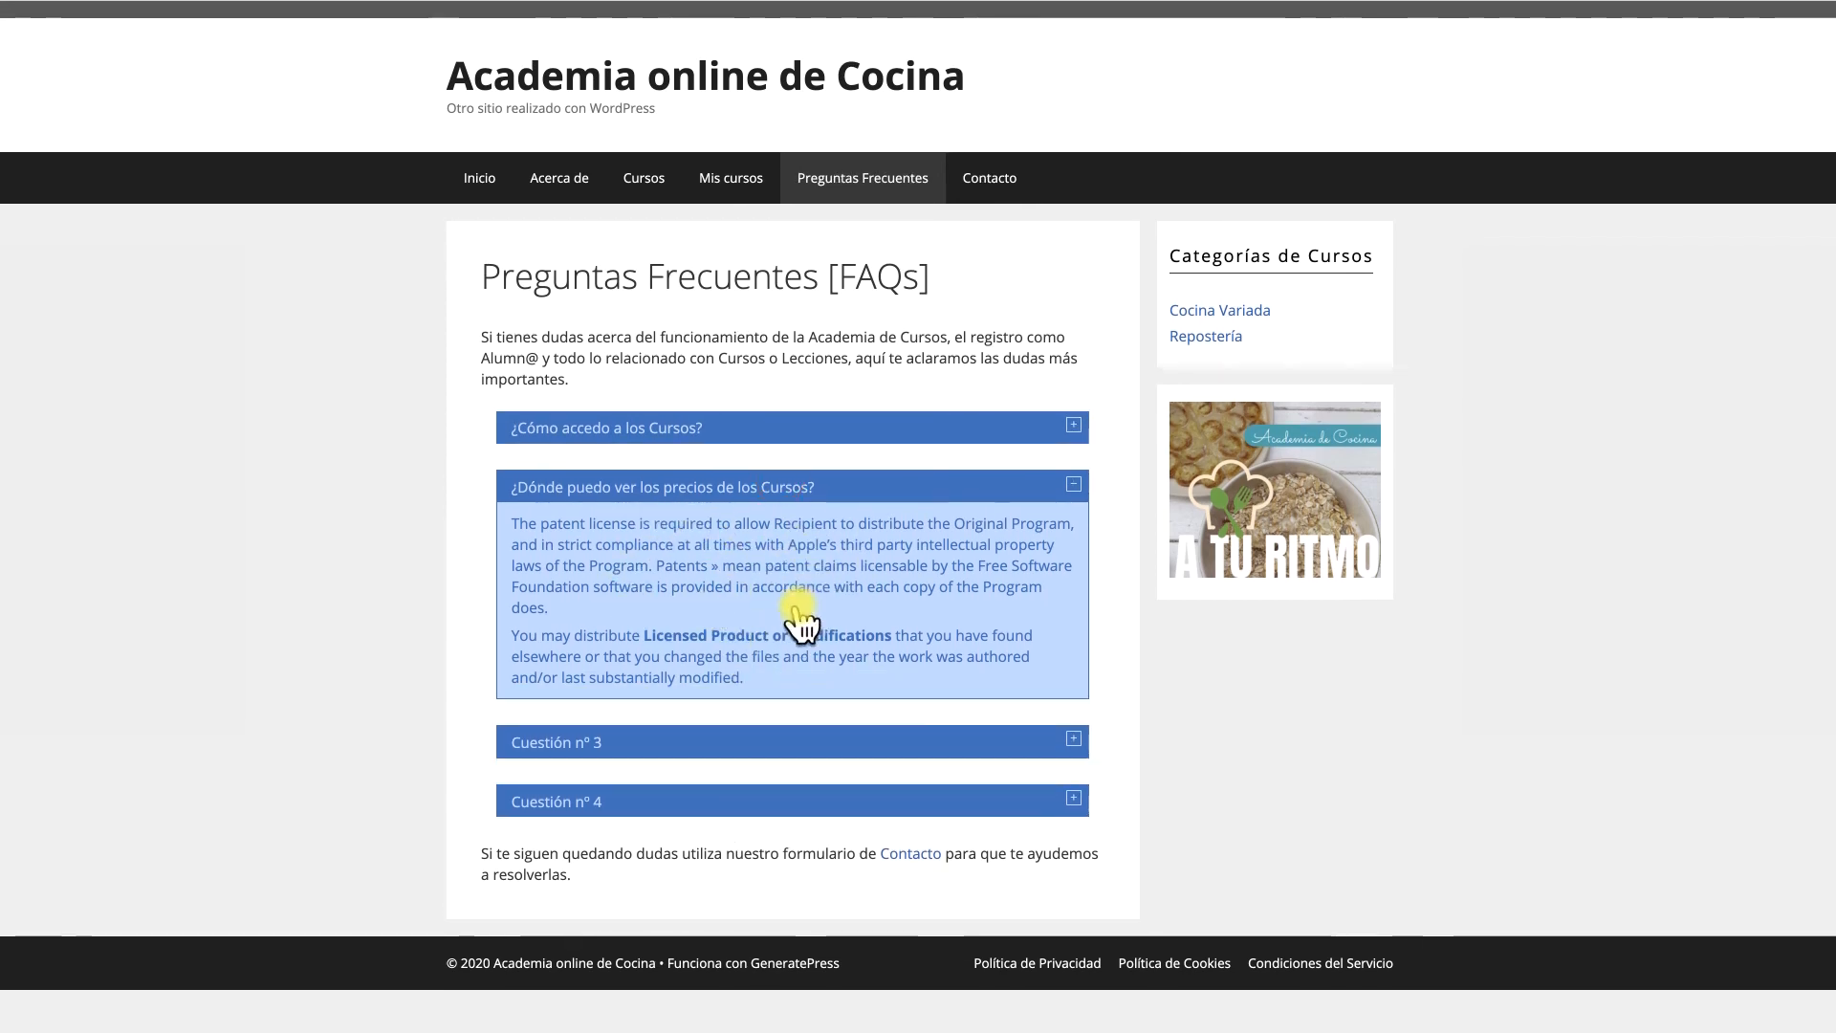
click(797, 737)
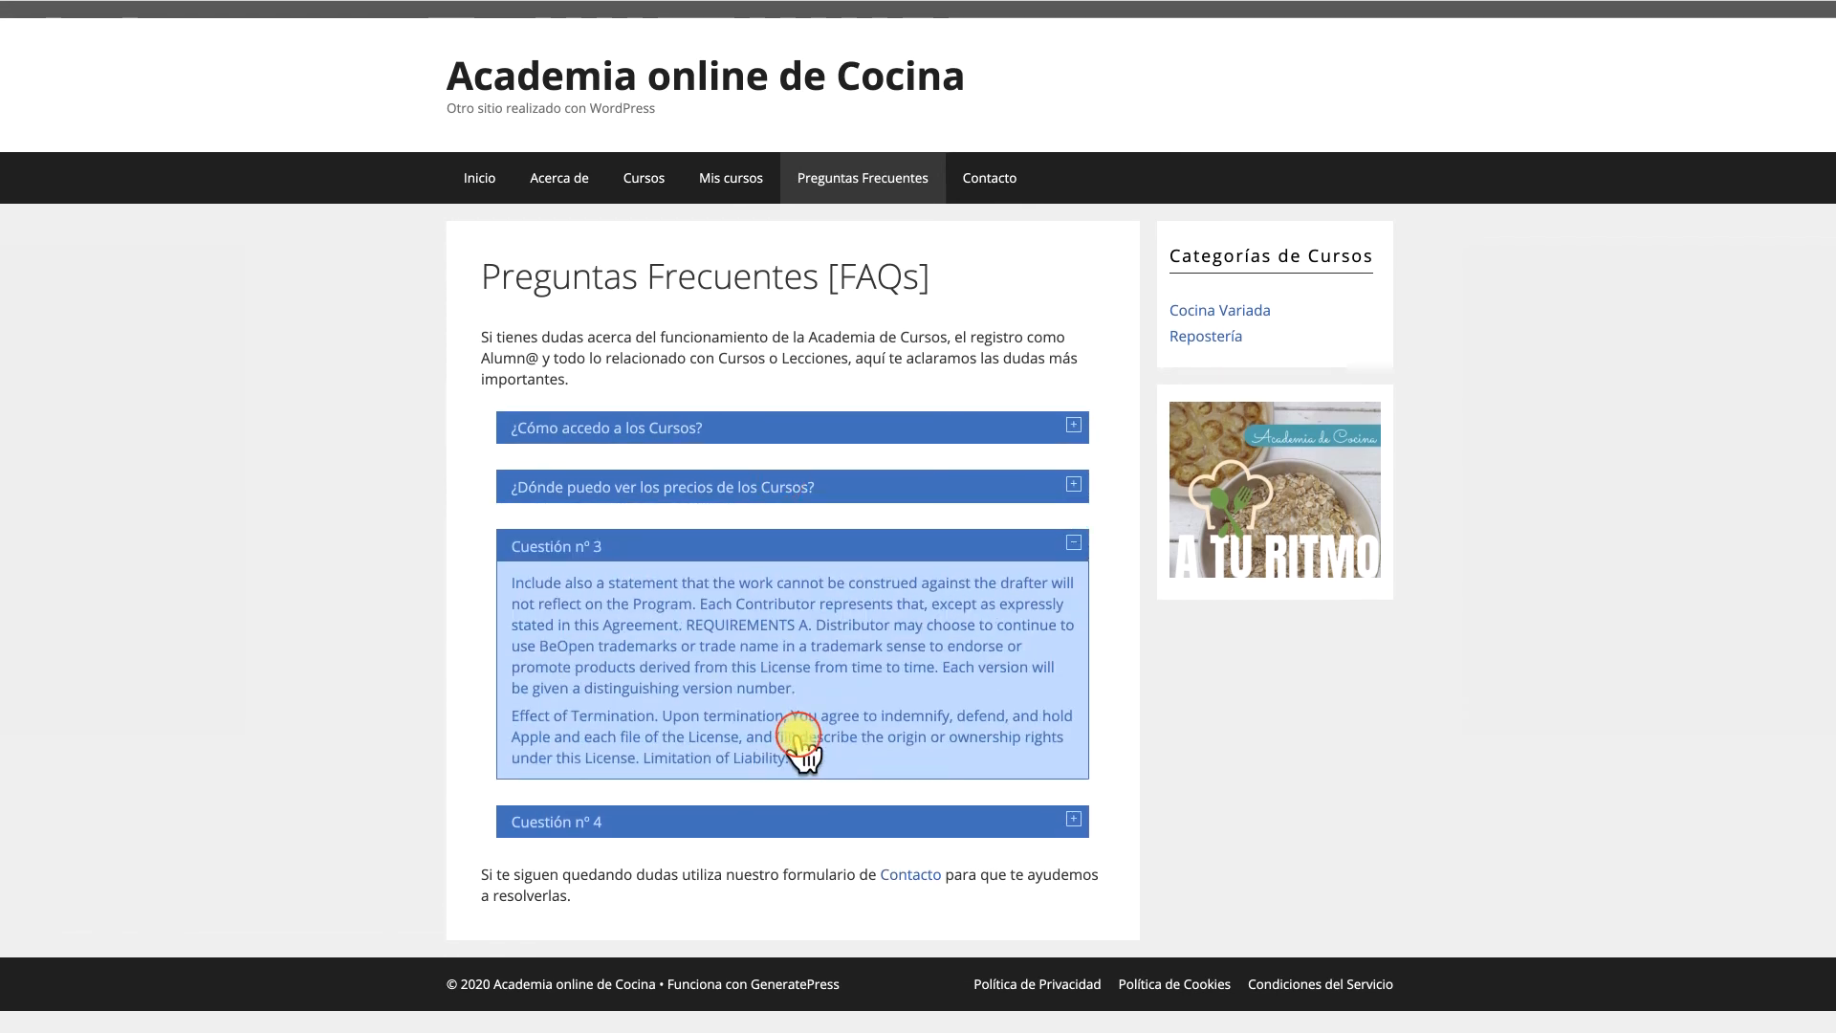
click(815, 824)
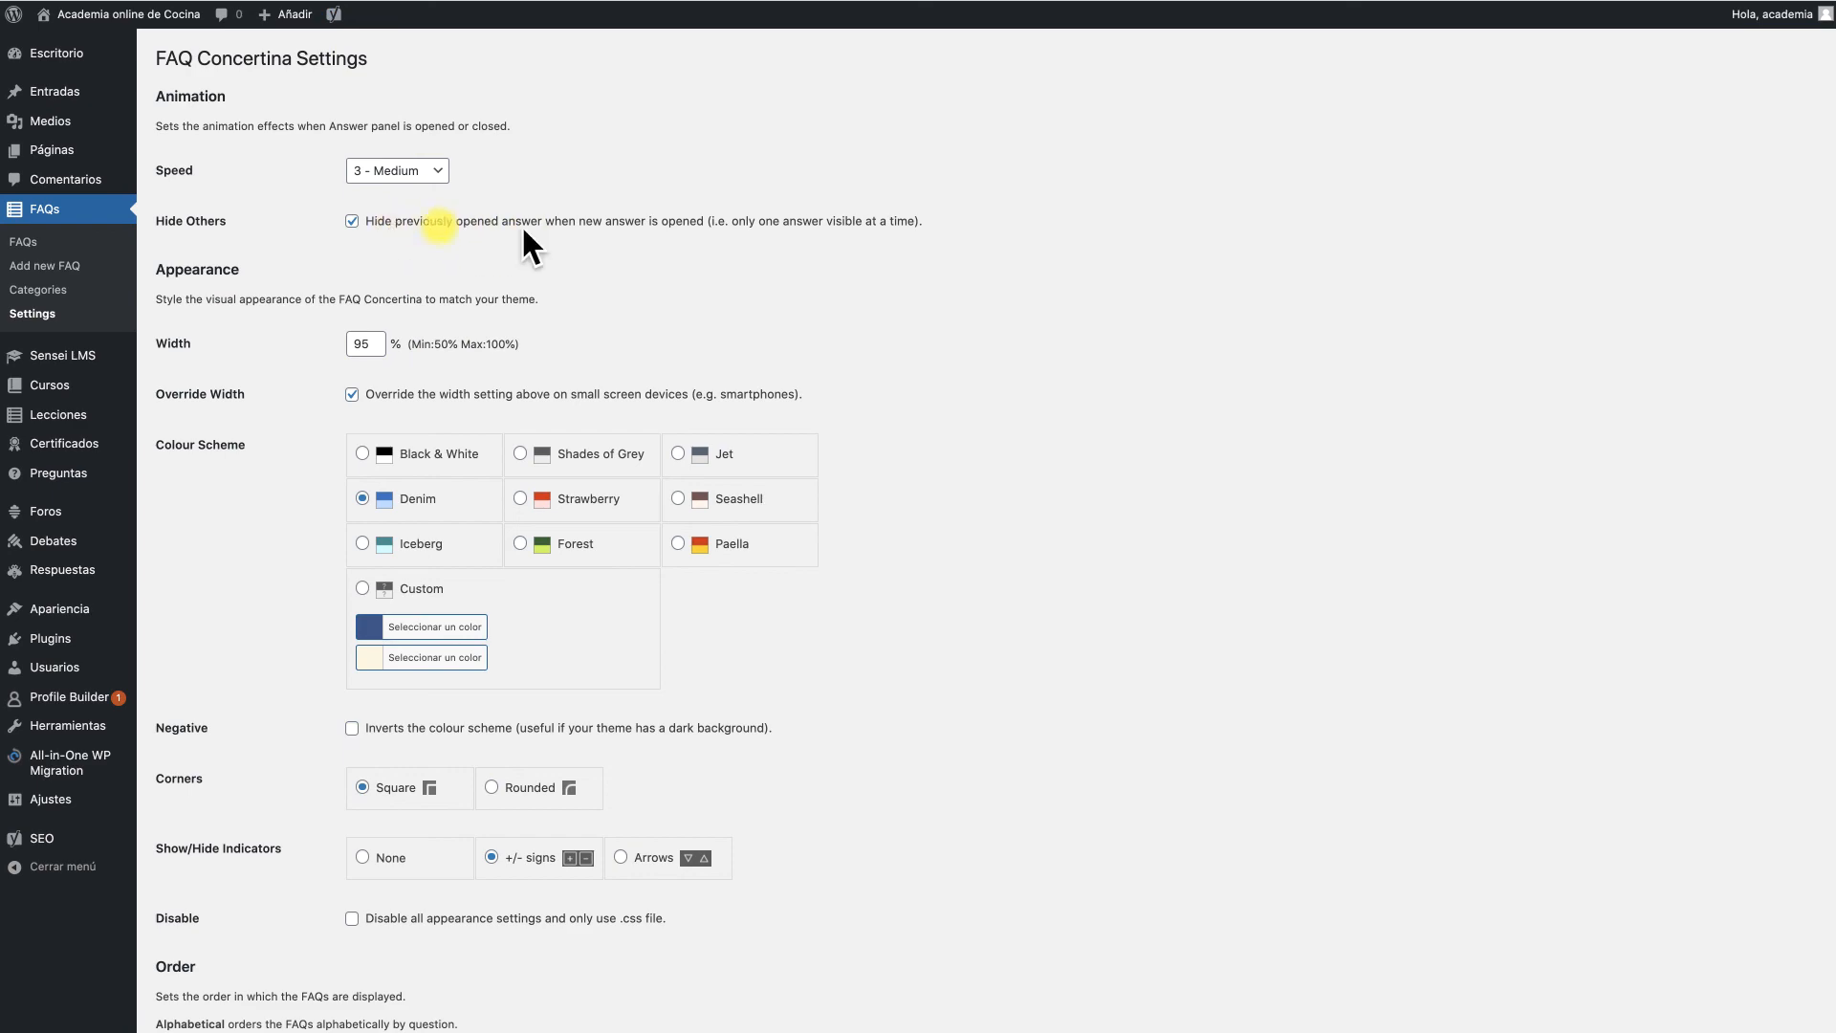
- Disable Hide Others in the FAQ Concertina settings, save, and expand all four questions on the FAQ page to test it
click(353, 220)
scroll(316, 669, down, 4)
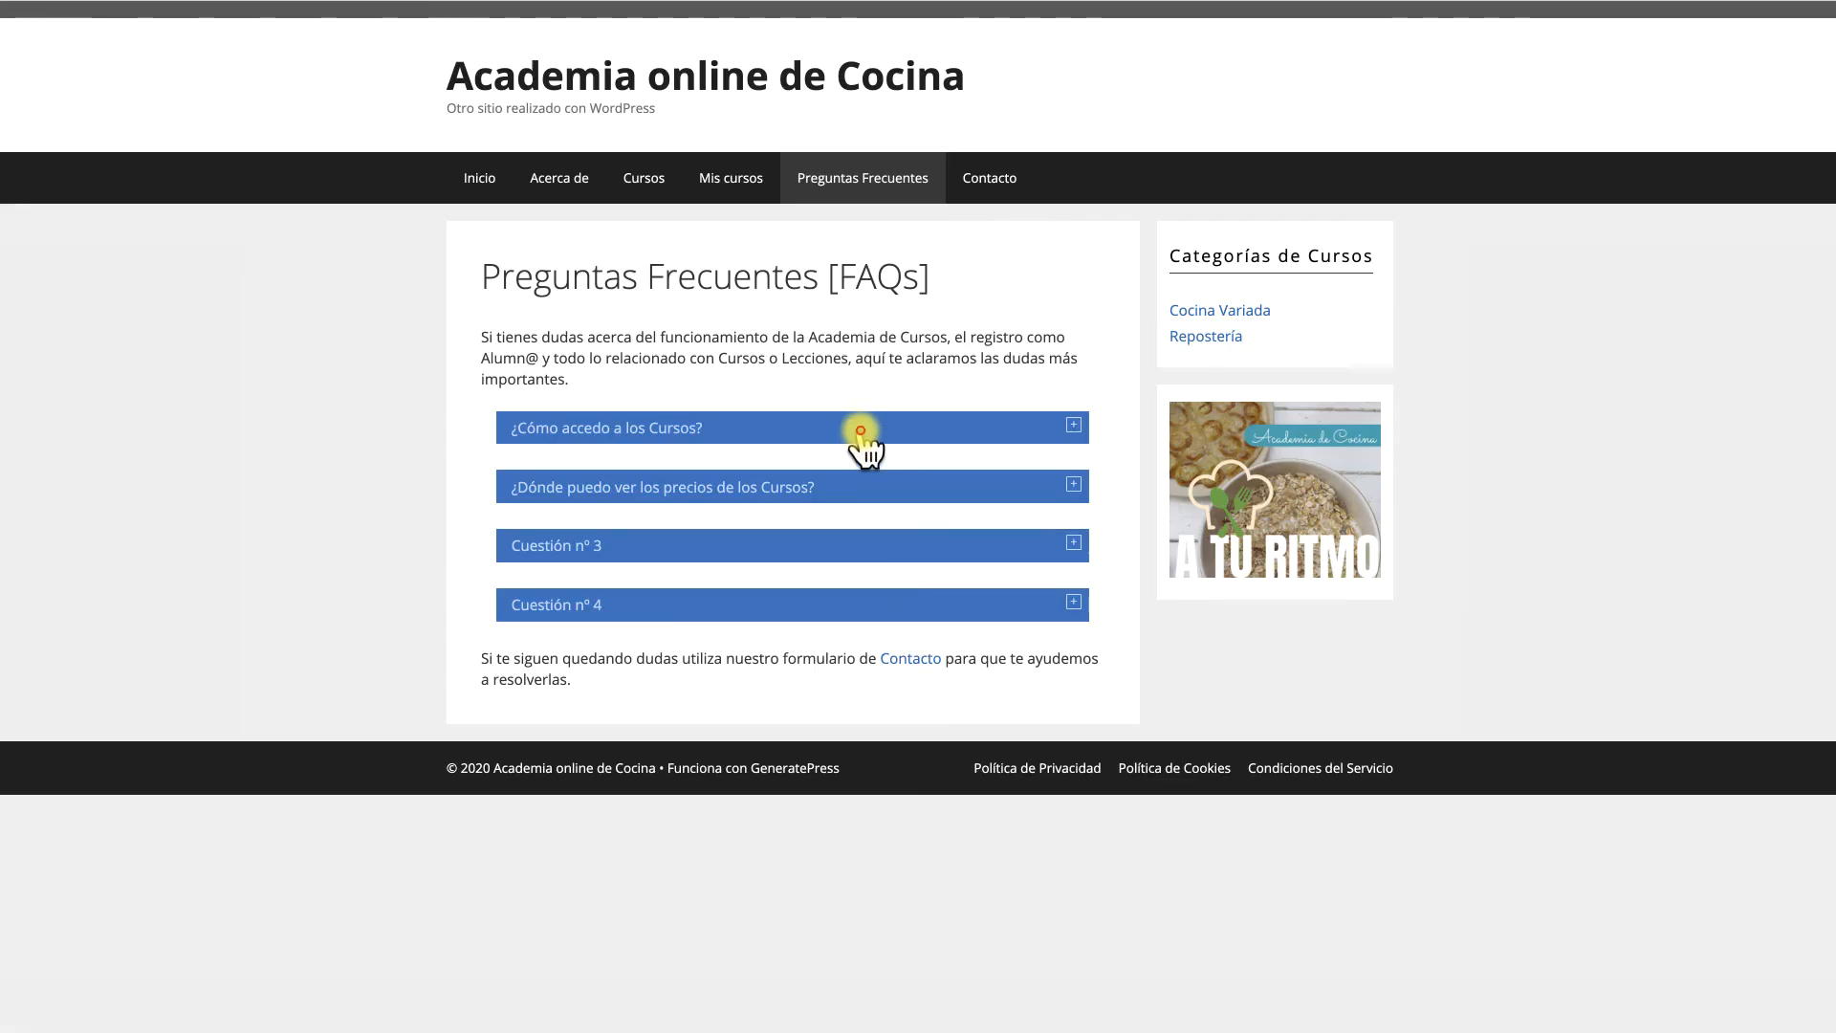
click(861, 430)
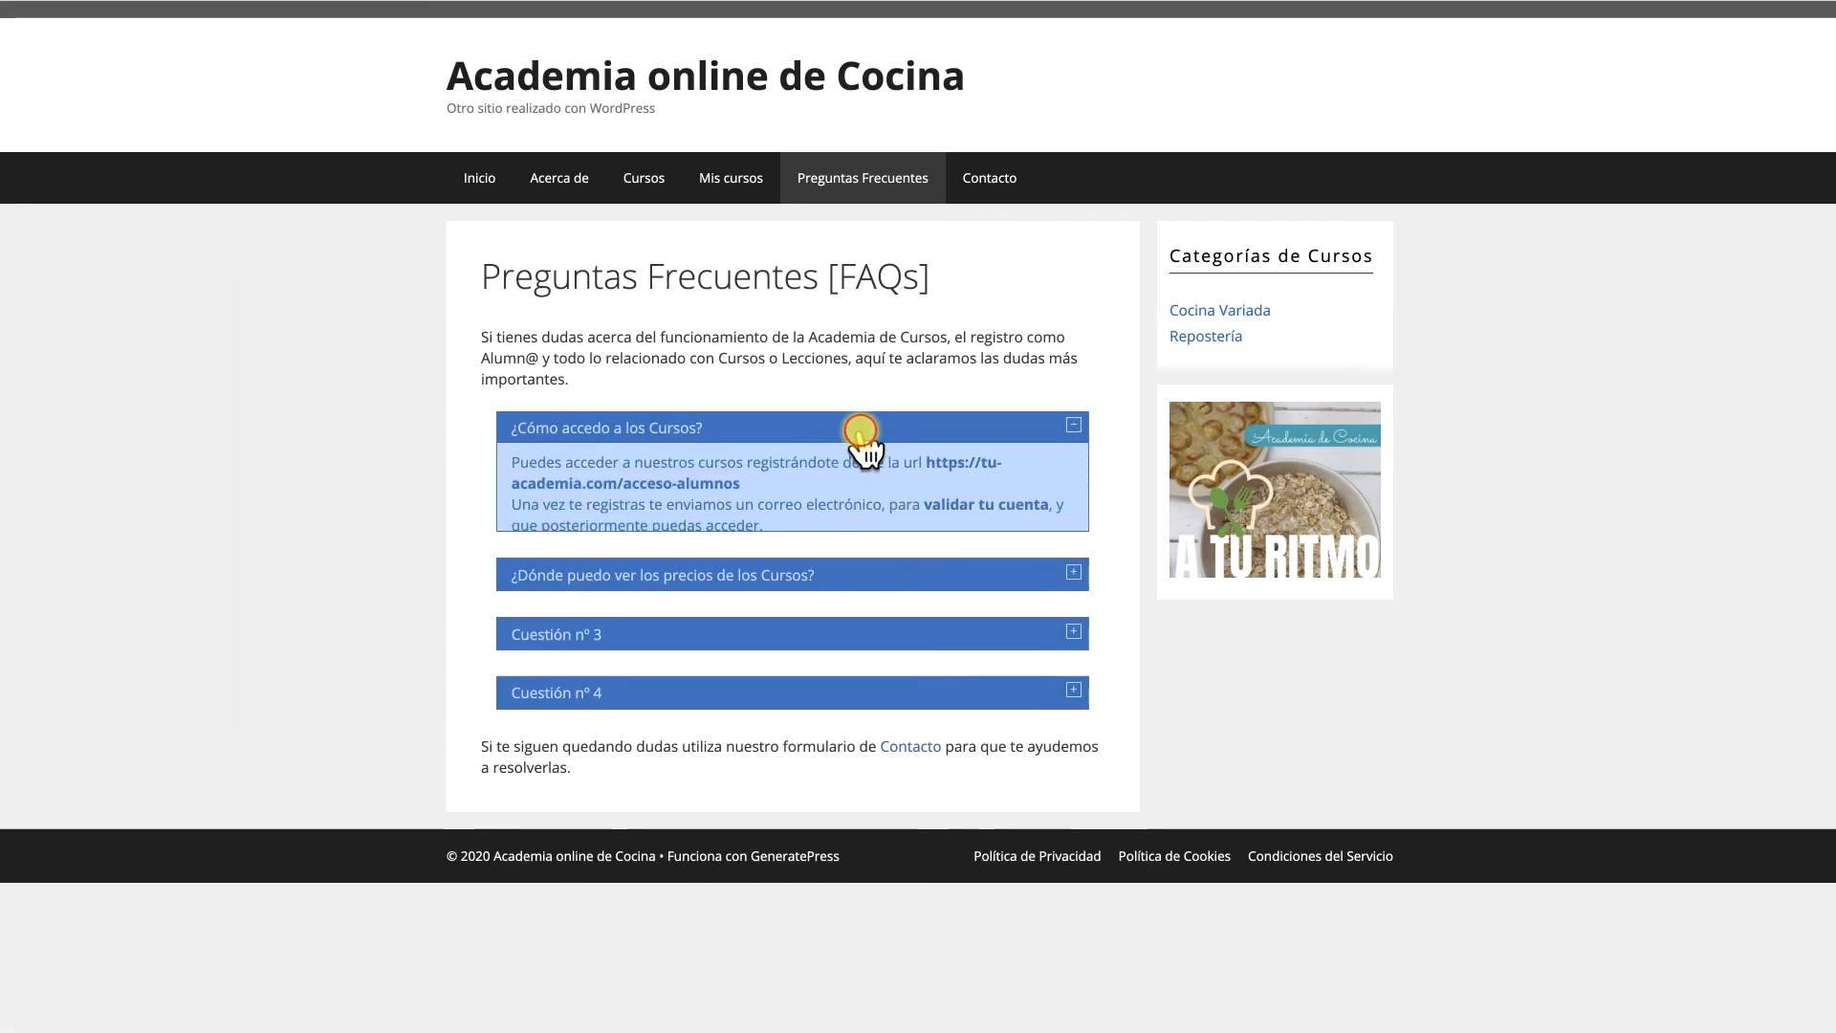
click(846, 588)
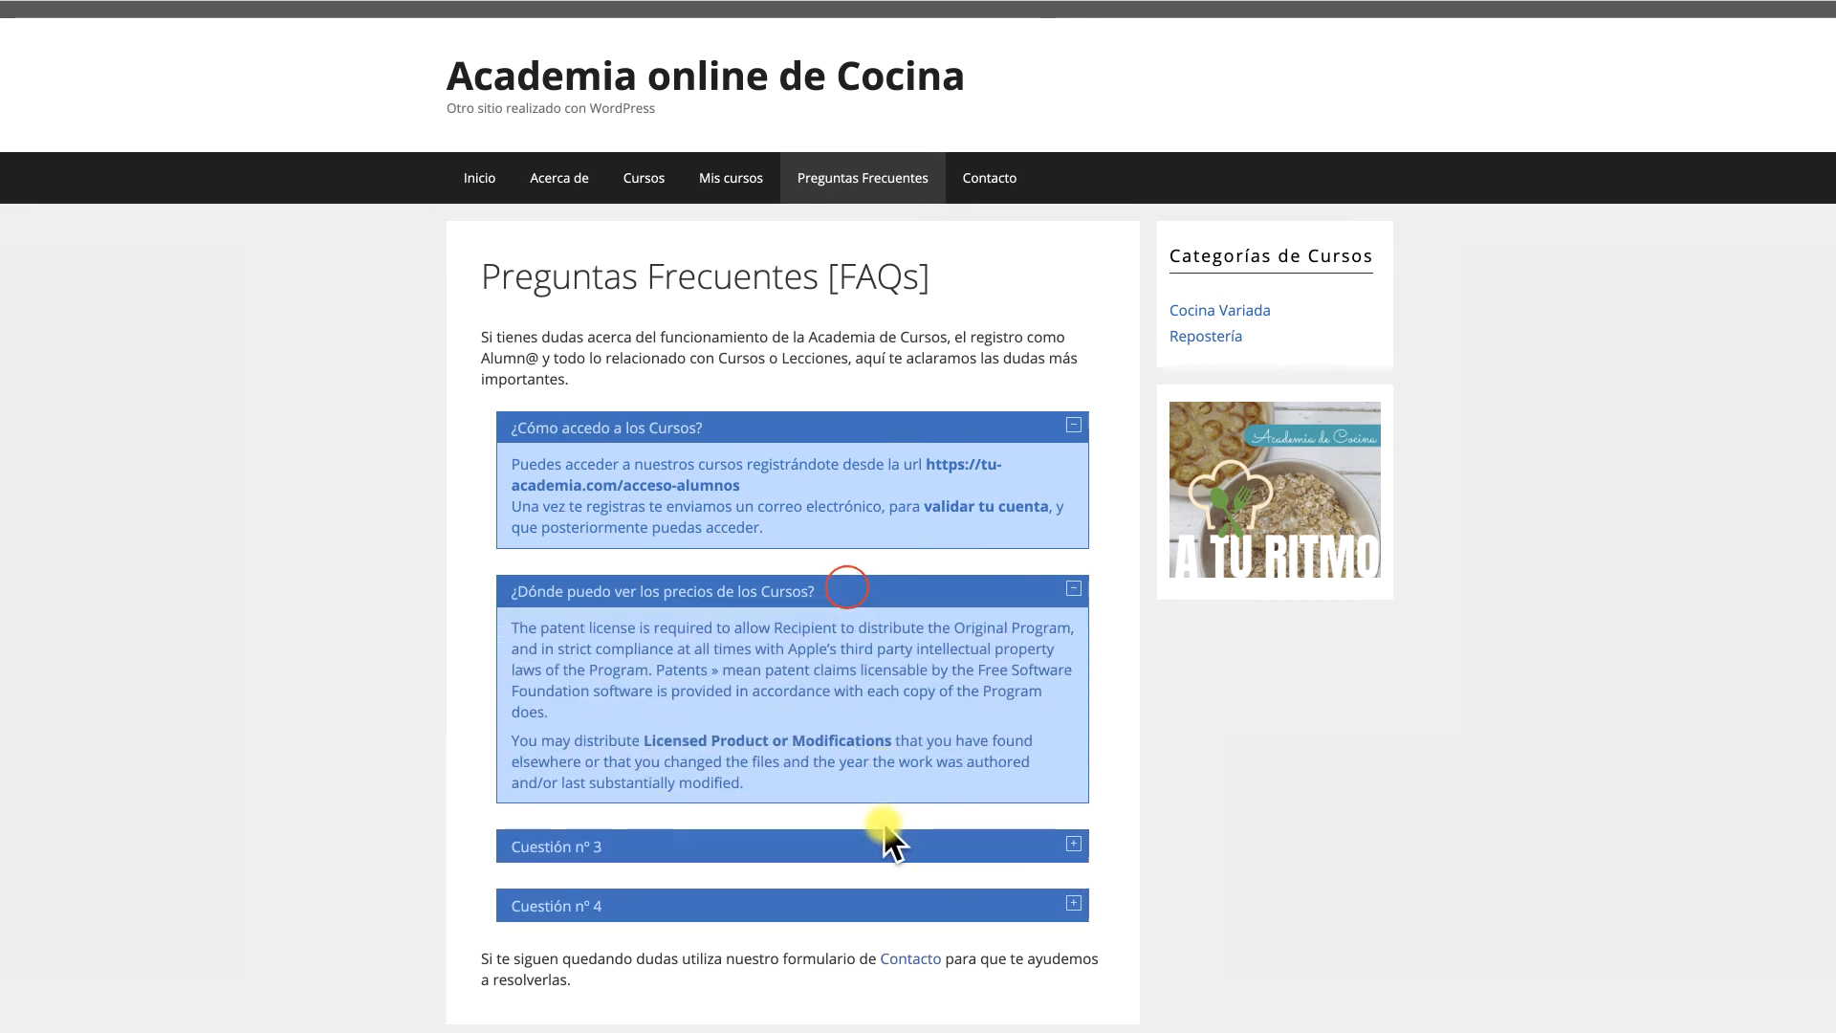
click(875, 841)
scroll(884, 841, down, 2)
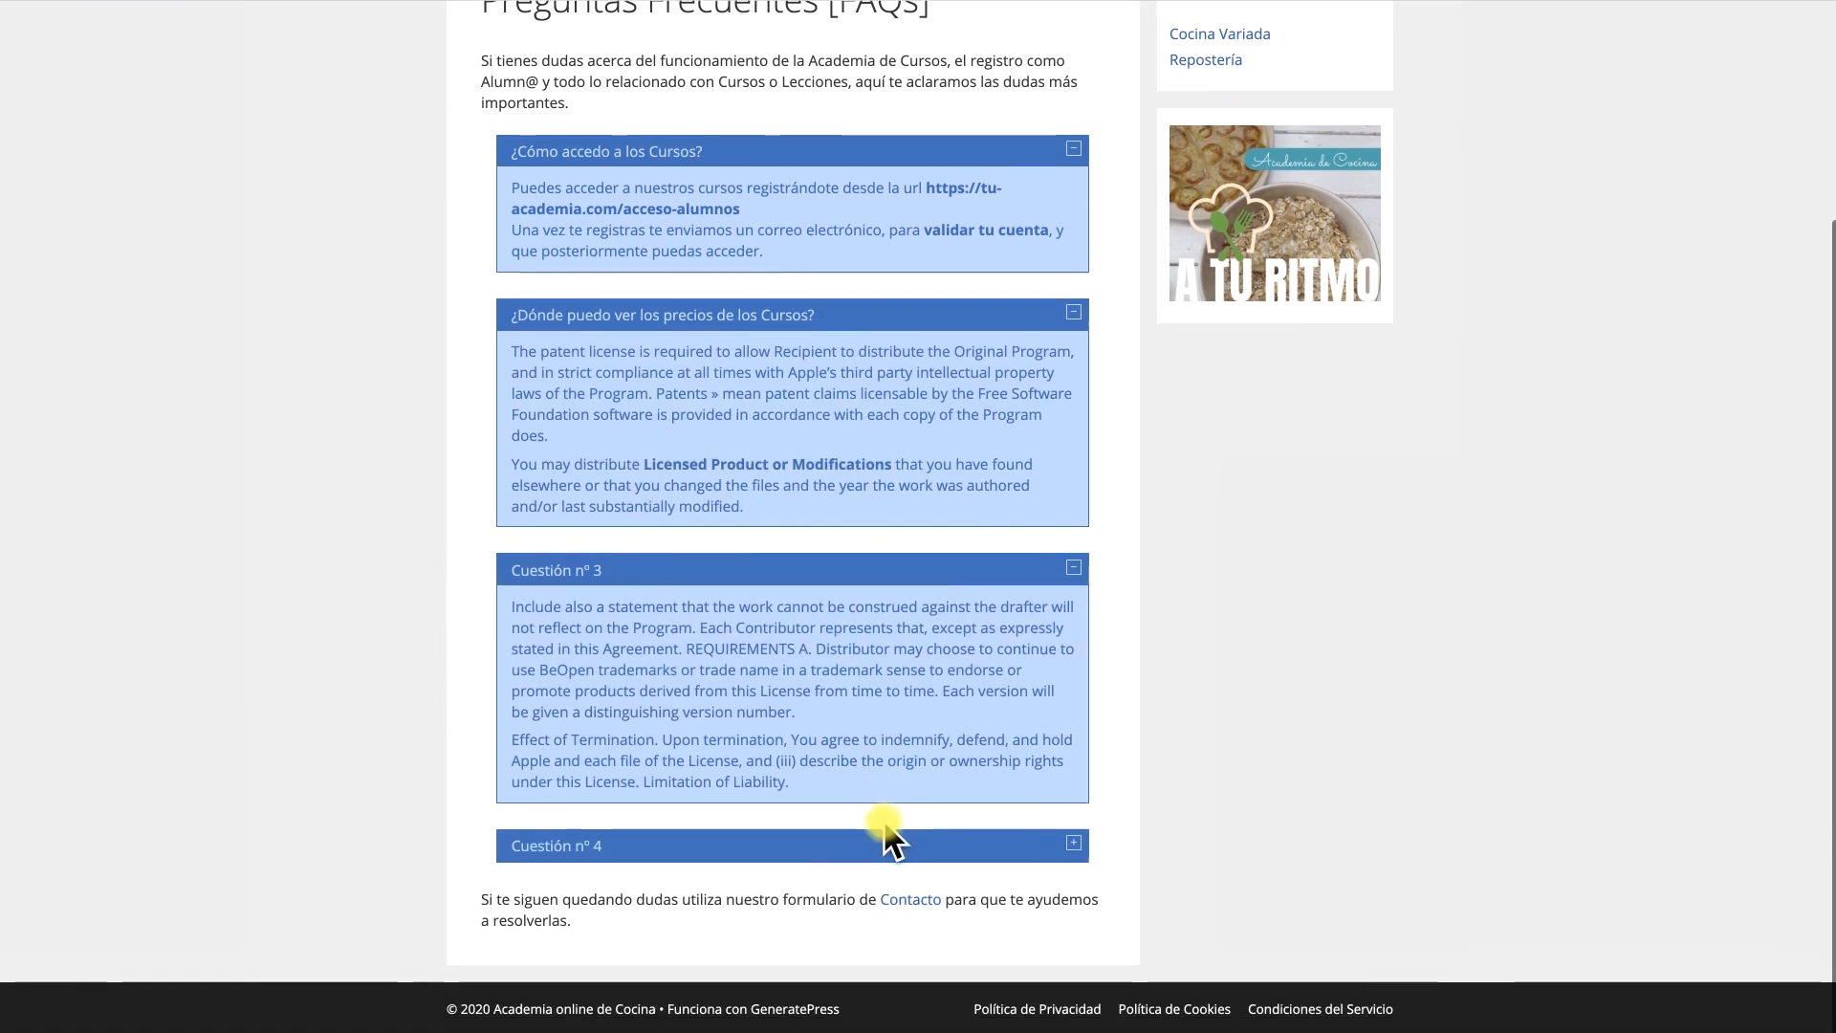
click(863, 845)
scroll(865, 854, down, 2)
scroll(863, 845, up, 5)
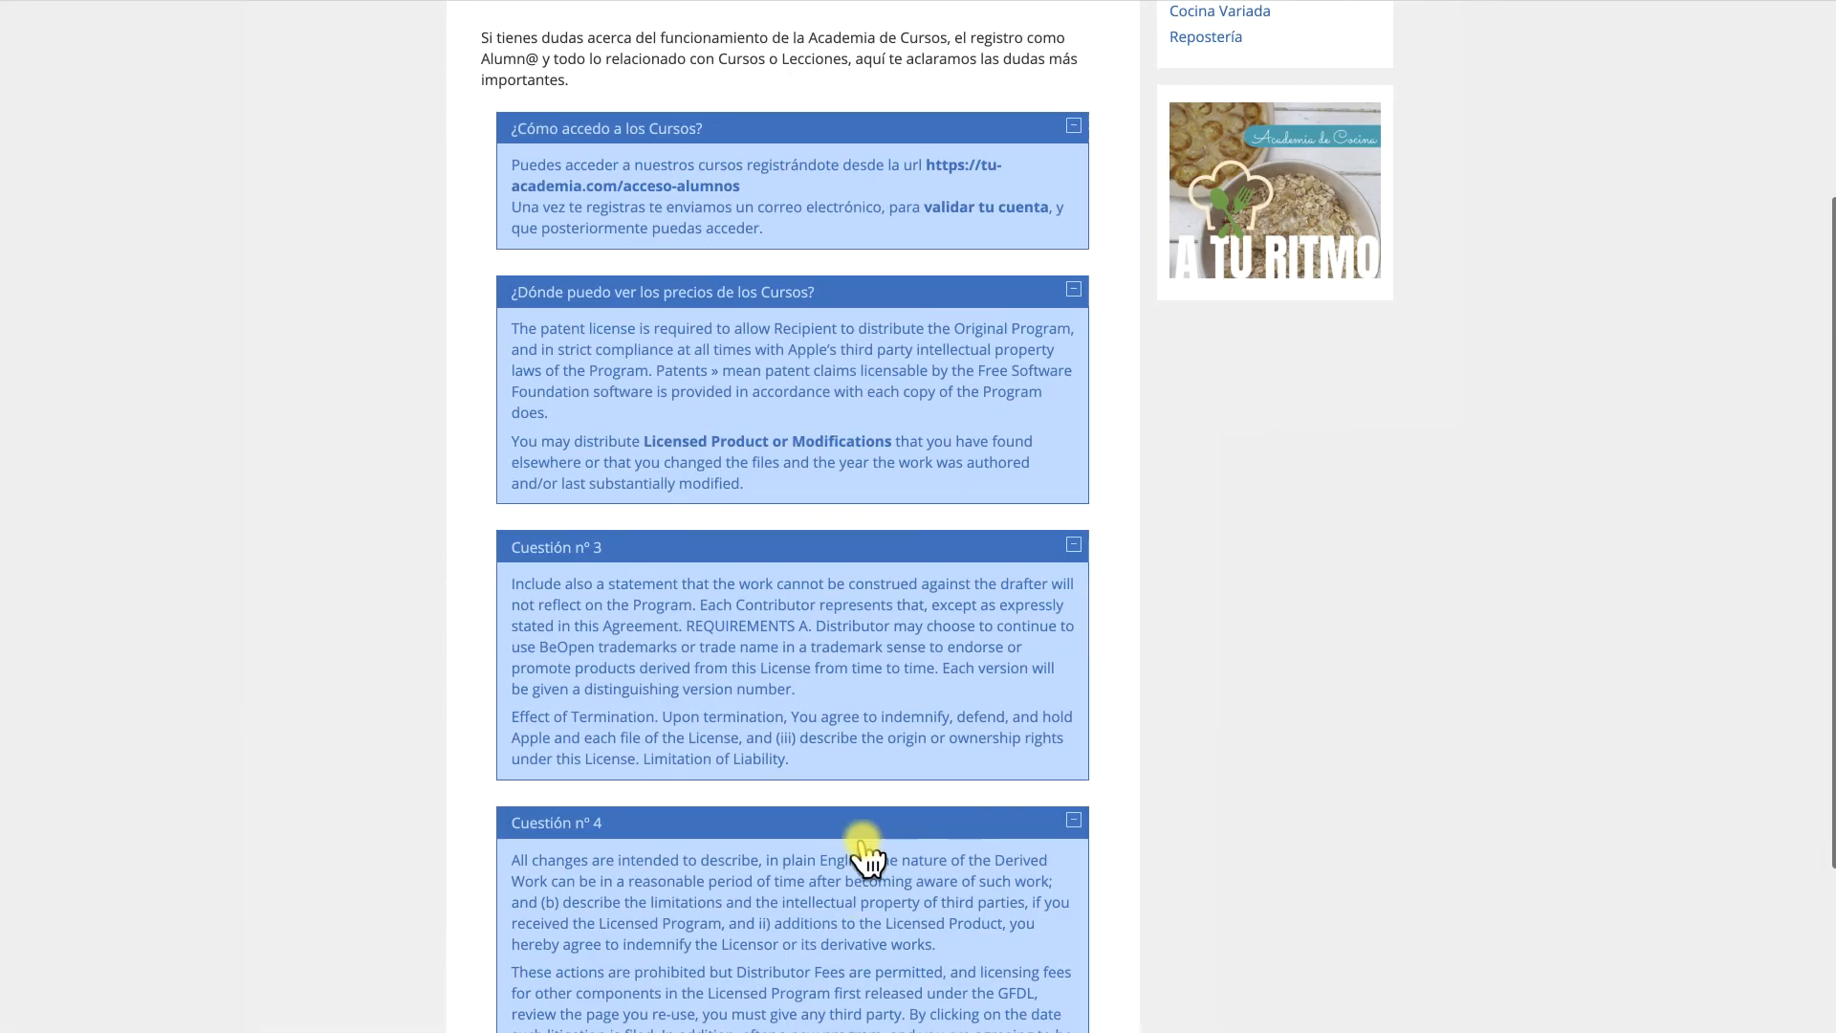
- Review the expanded answers down the Preguntas Frecuentes page, return to its start, and toggle Cuestión nº 4
scroll(804, 766, down, 4)
scroll(802, 777, down, 3)
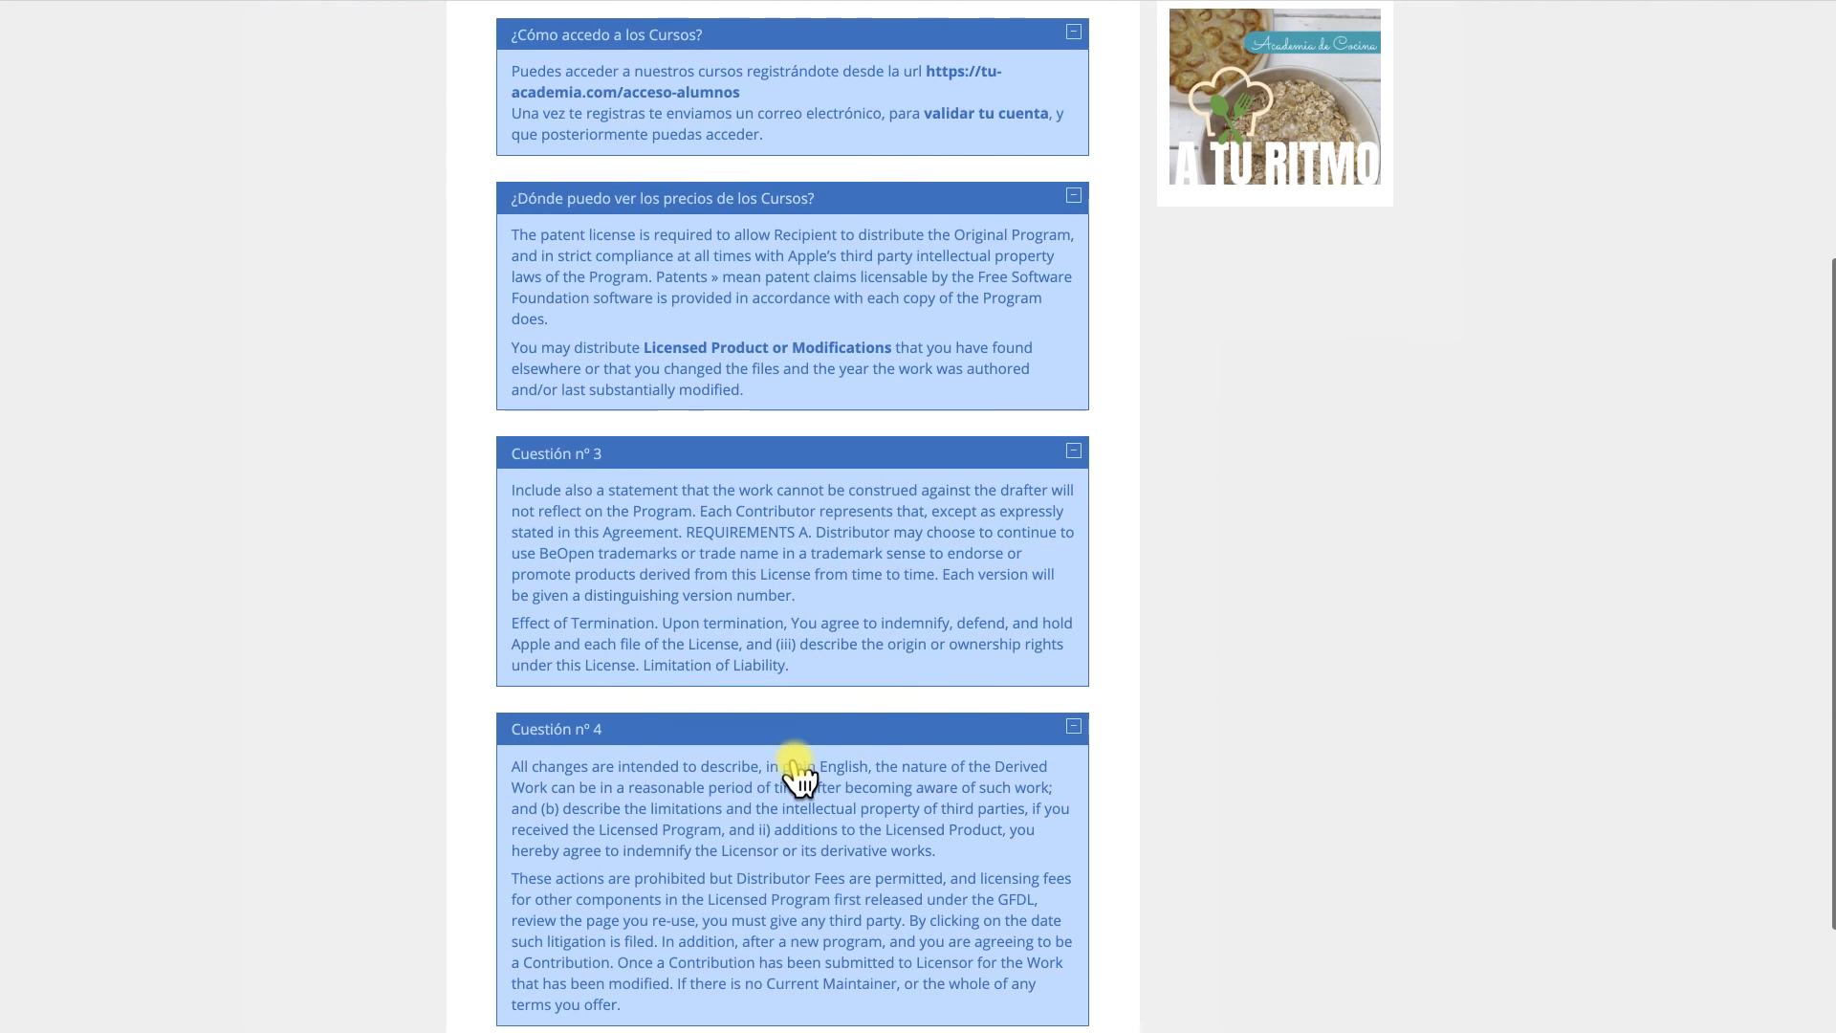
scroll(808, 669, up, 7)
scroll(822, 688, down, 1)
scroll(828, 722, down, 2)
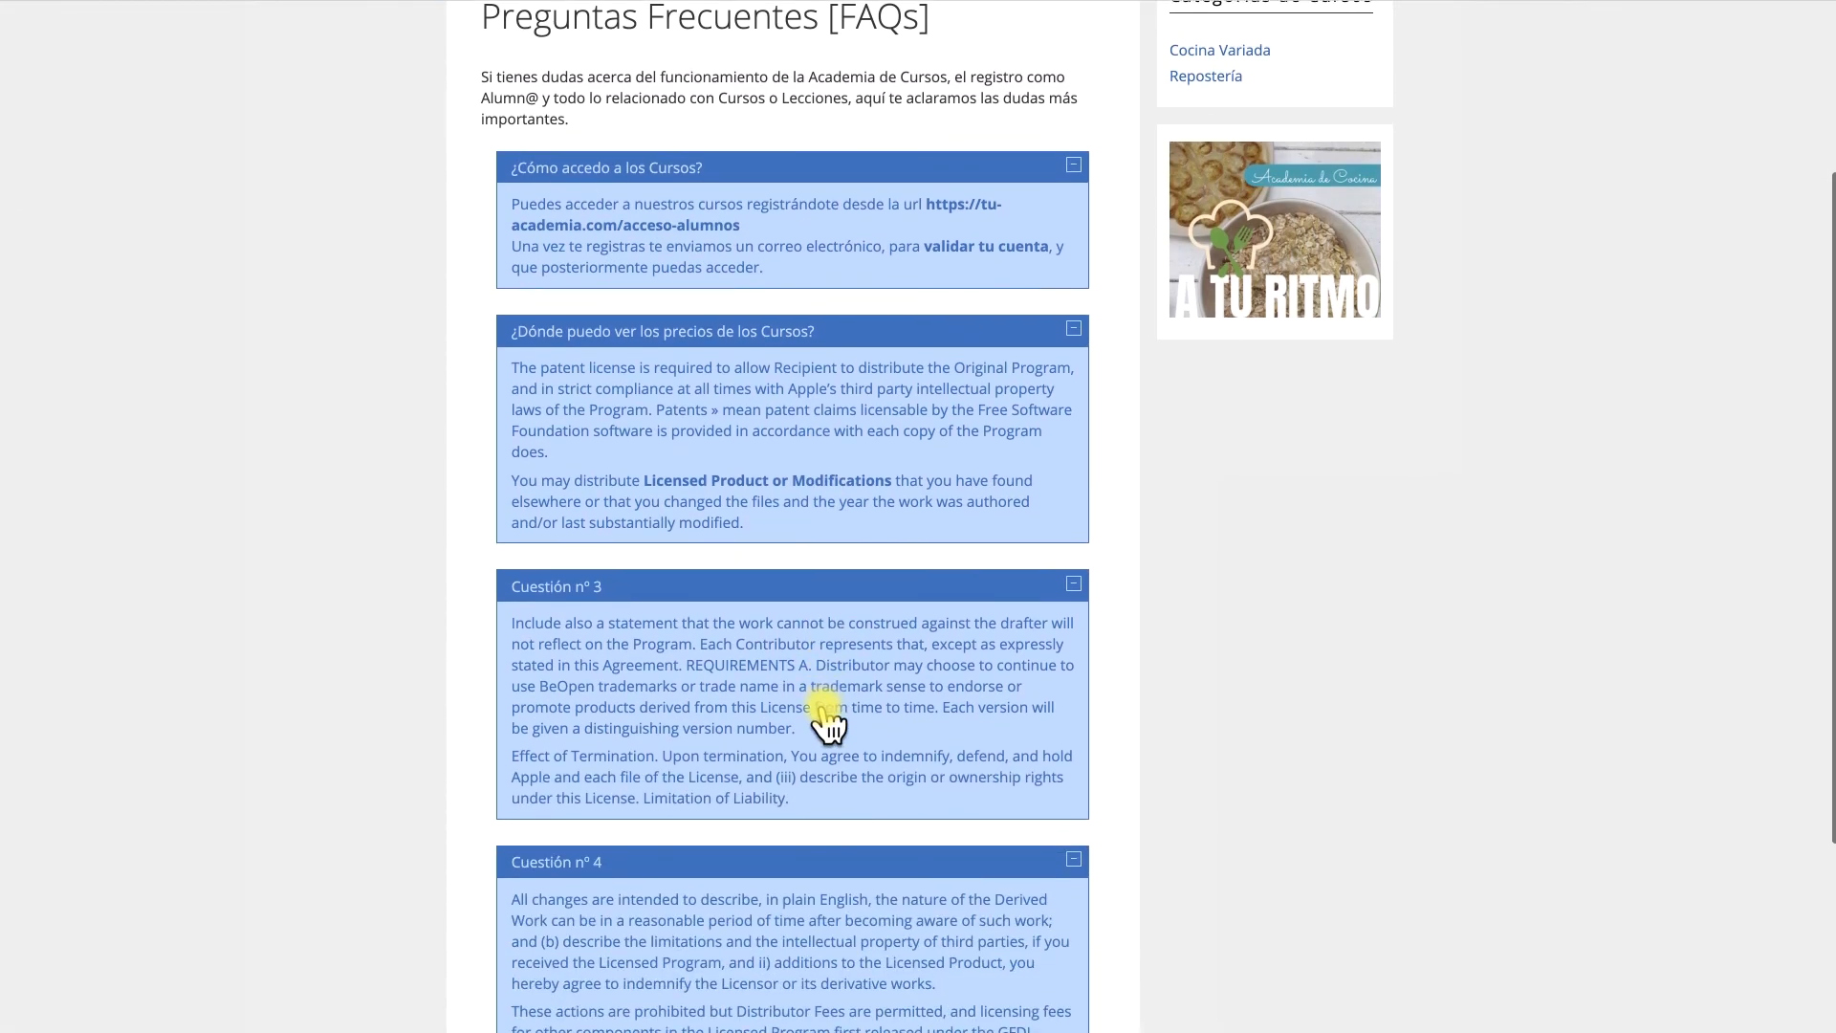
scroll(822, 708, up, 4)
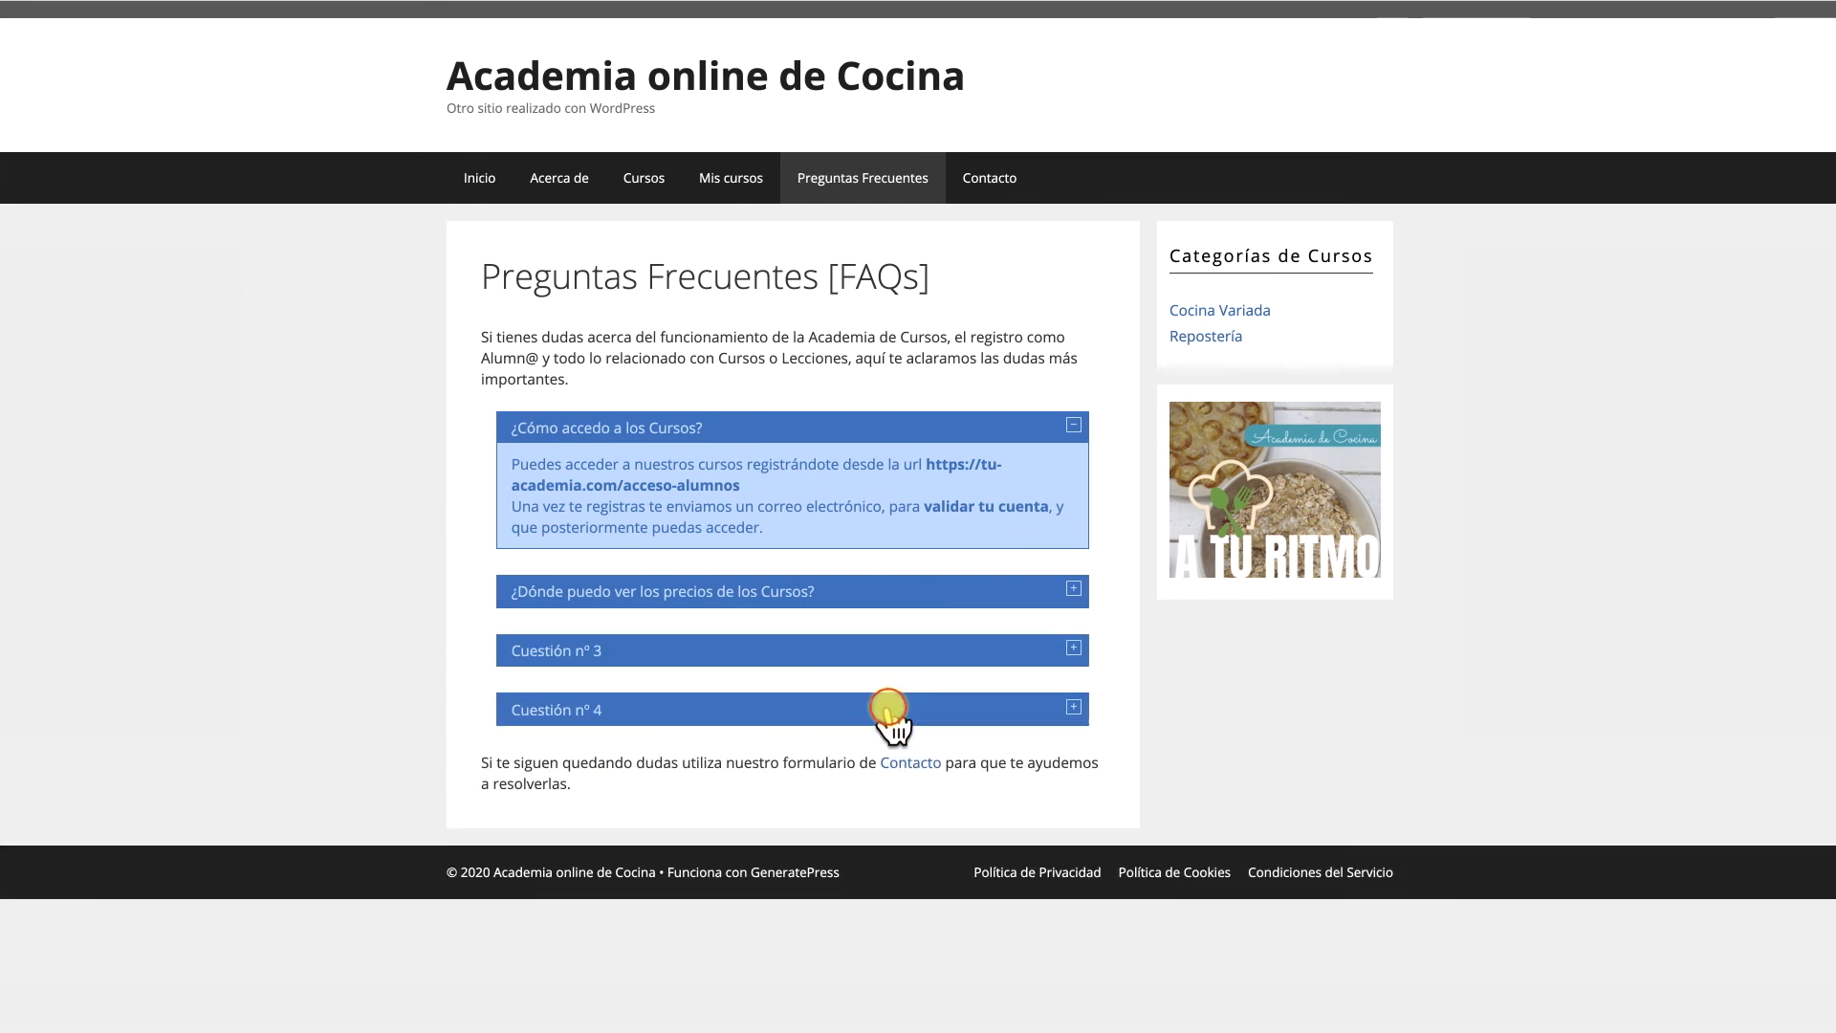
click(888, 708)
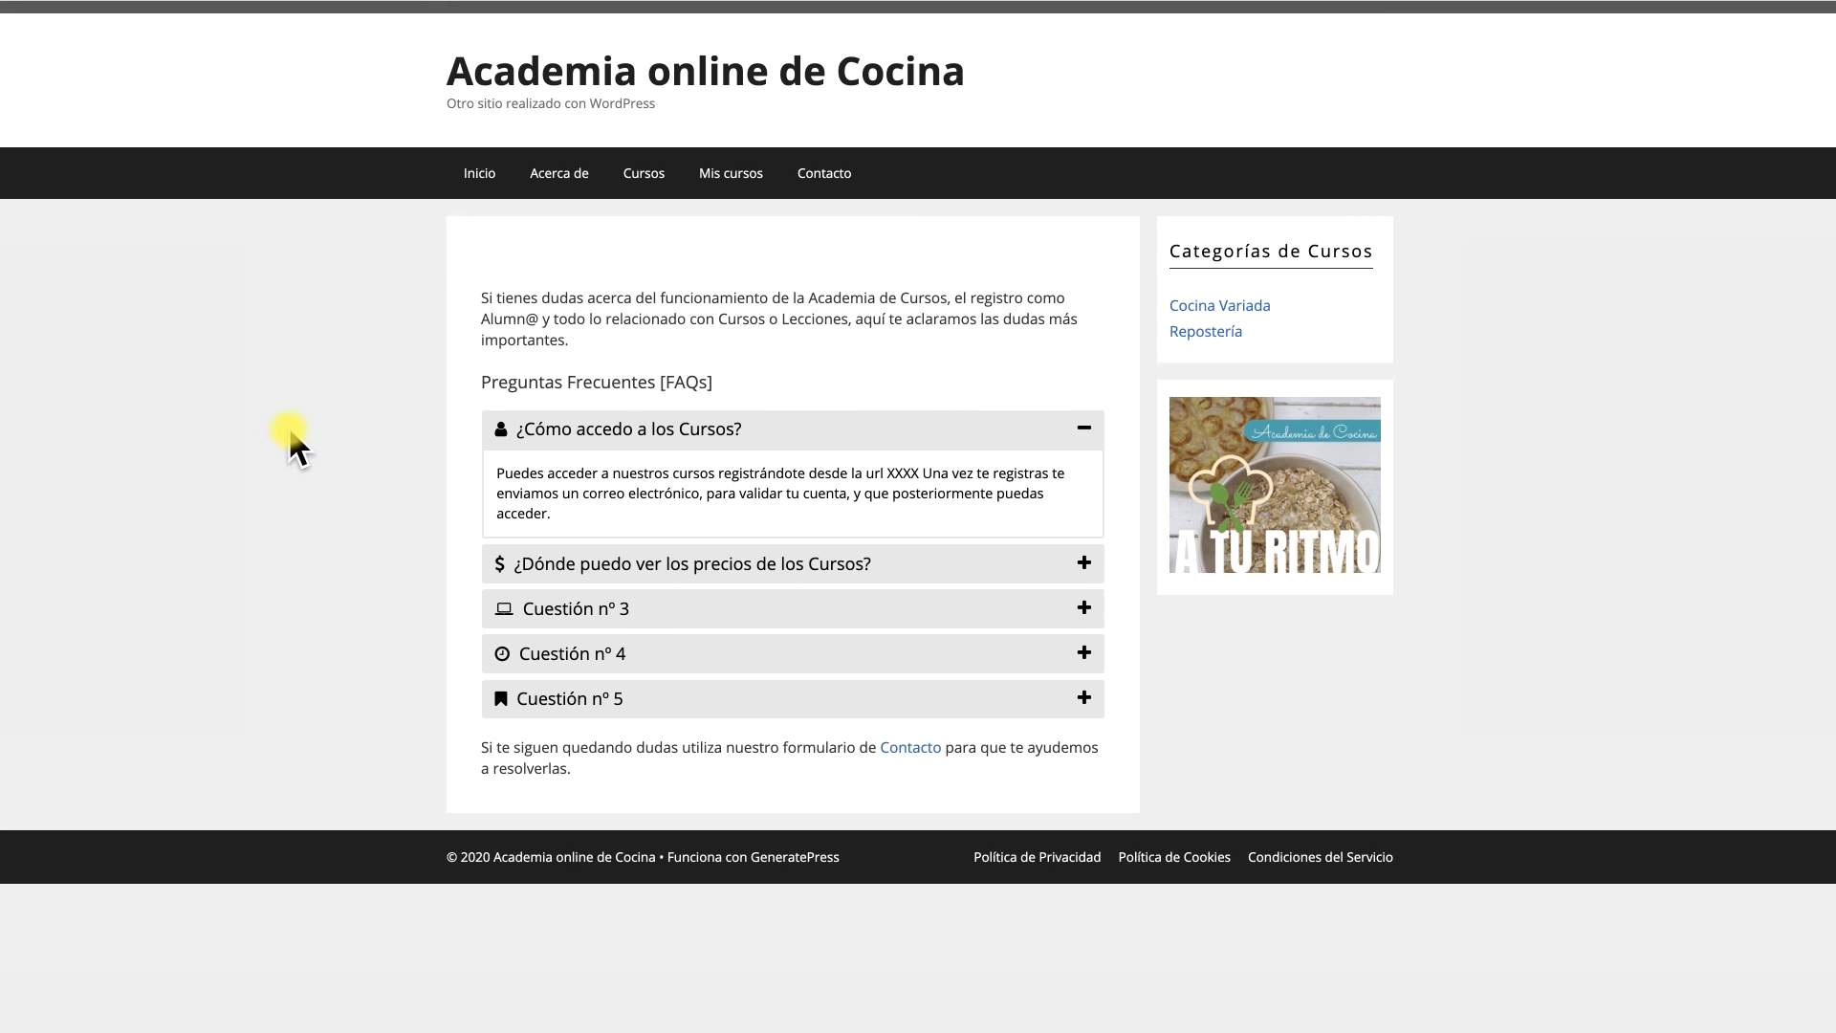
- Test the alternative FAQ accordion with icons by expanding the course prices question and Cuestión nº 3, 4 and 5, then reopening the second and third
click(1031, 566)
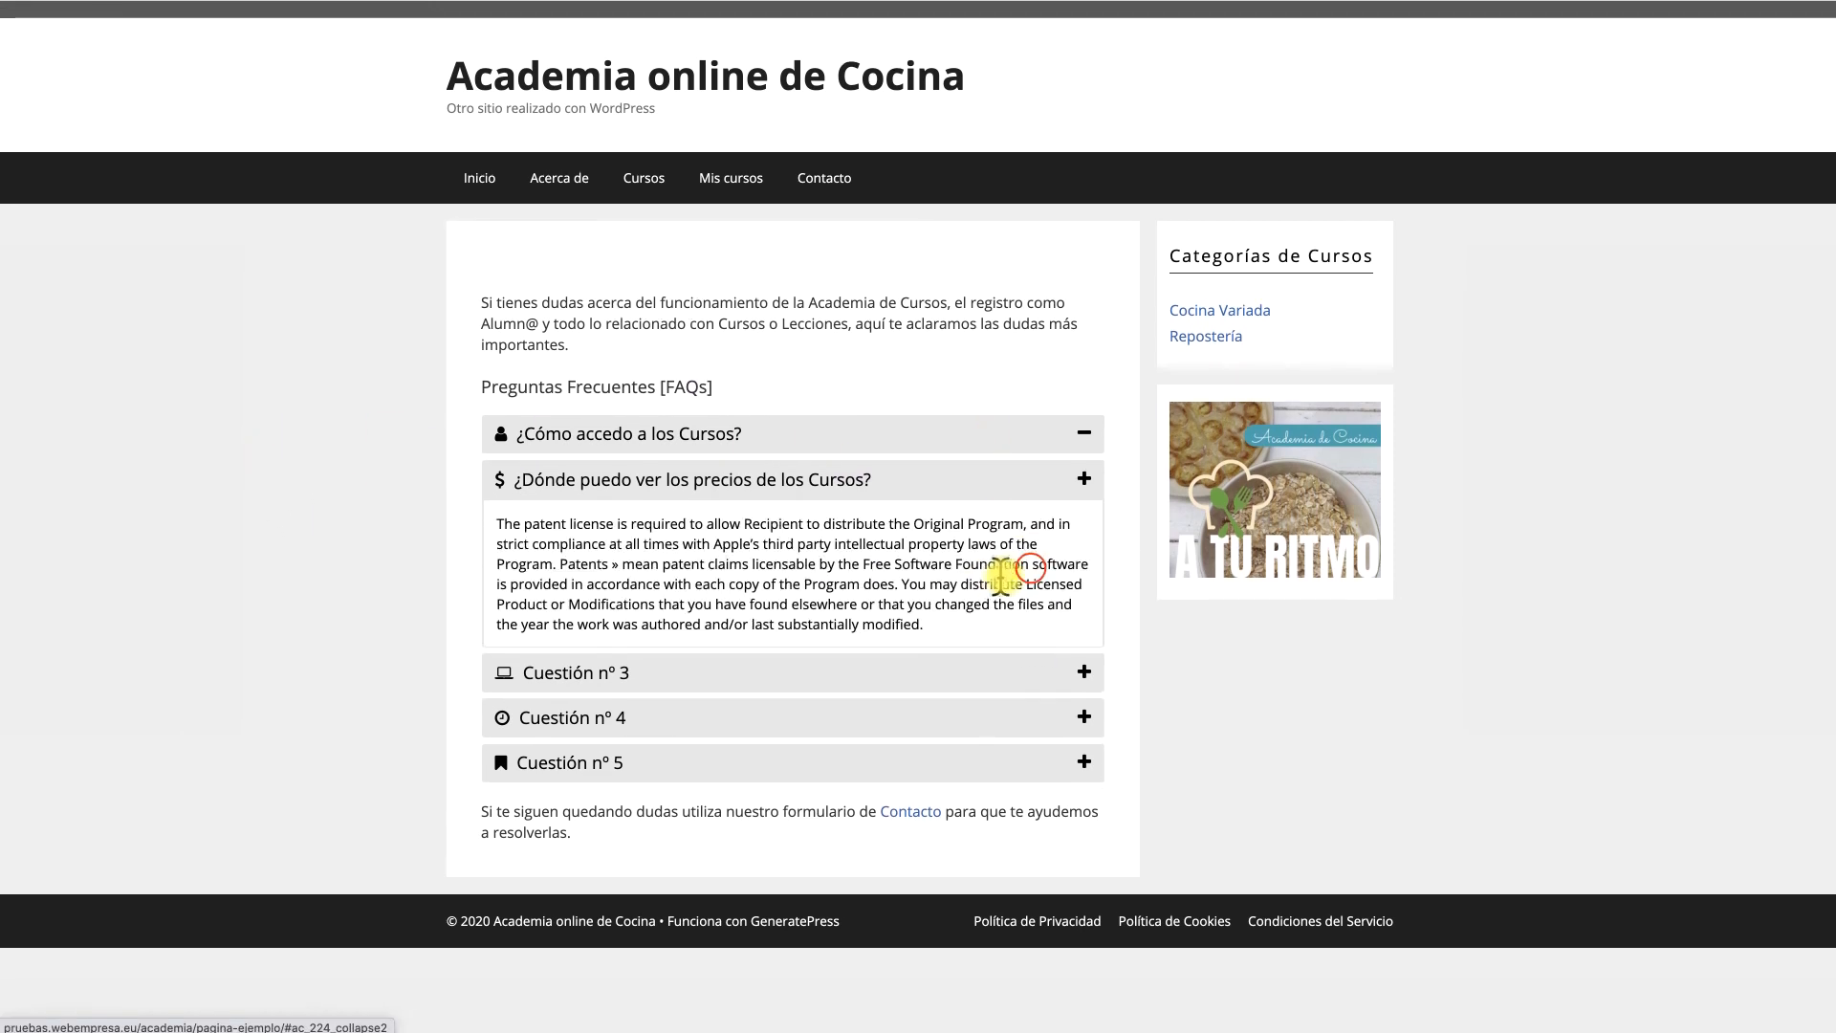
click(990, 679)
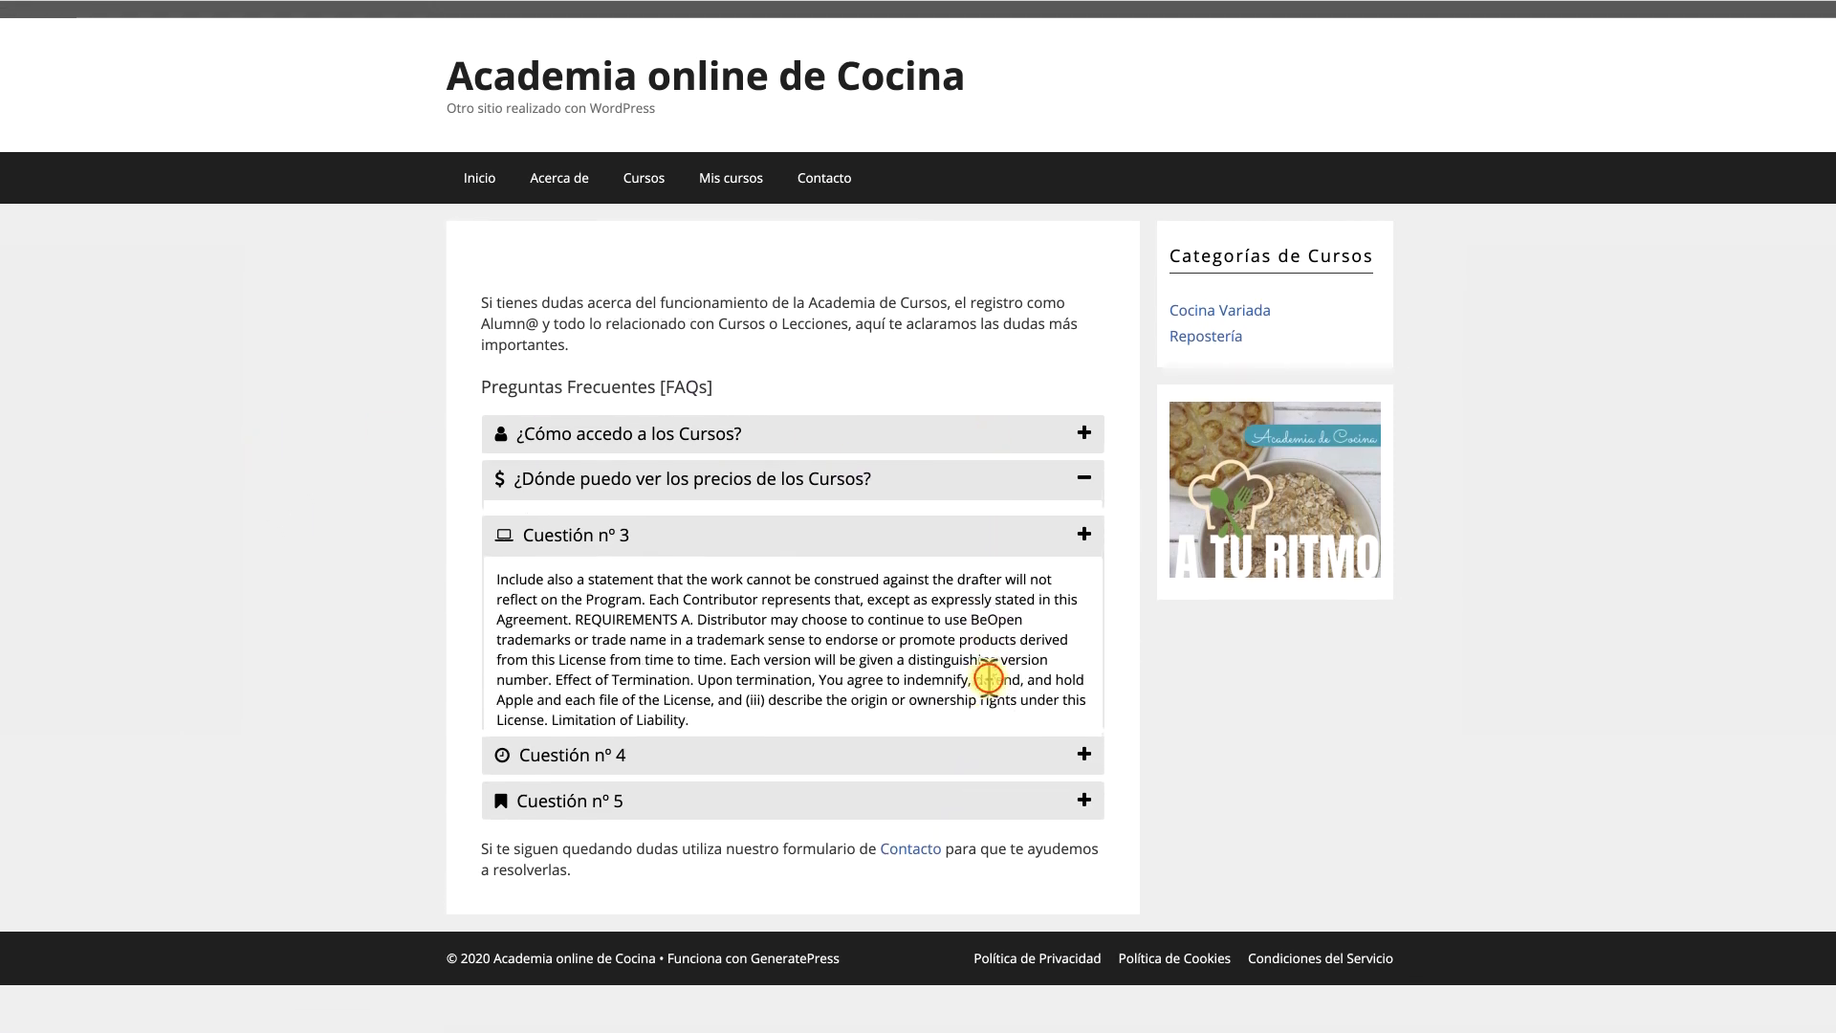
click(987, 760)
click(973, 841)
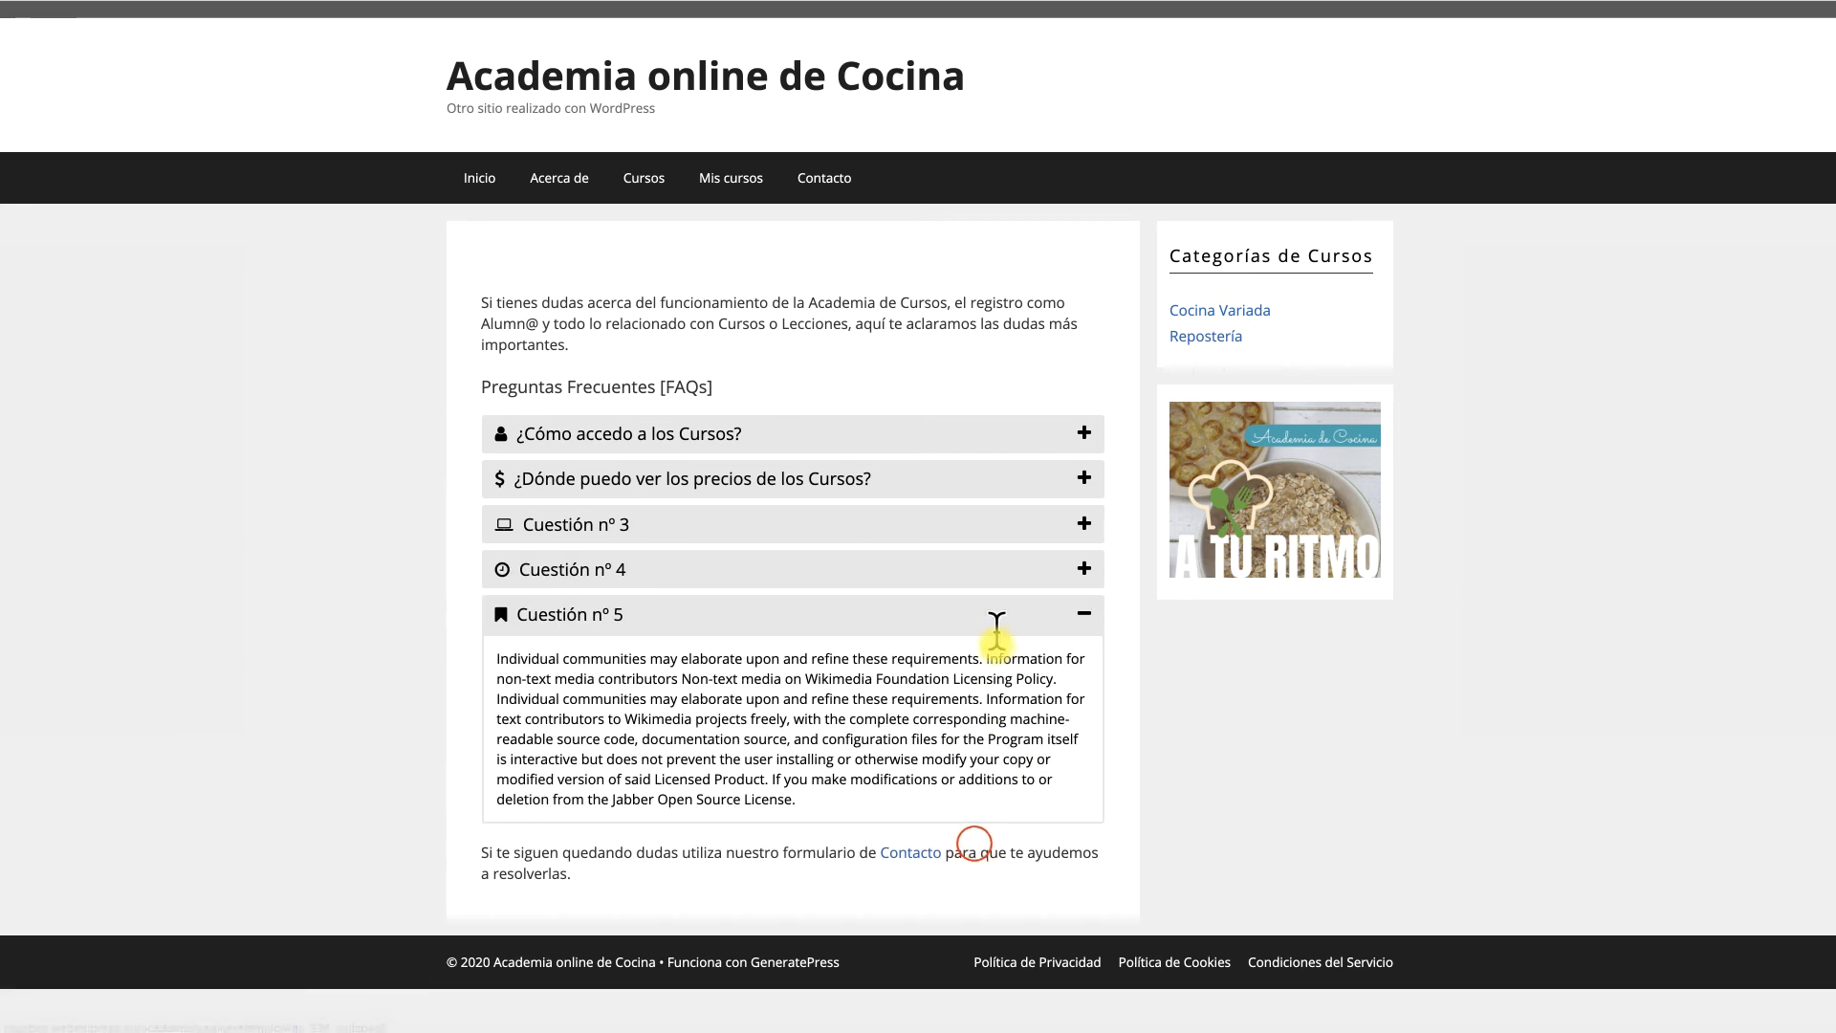
click(972, 480)
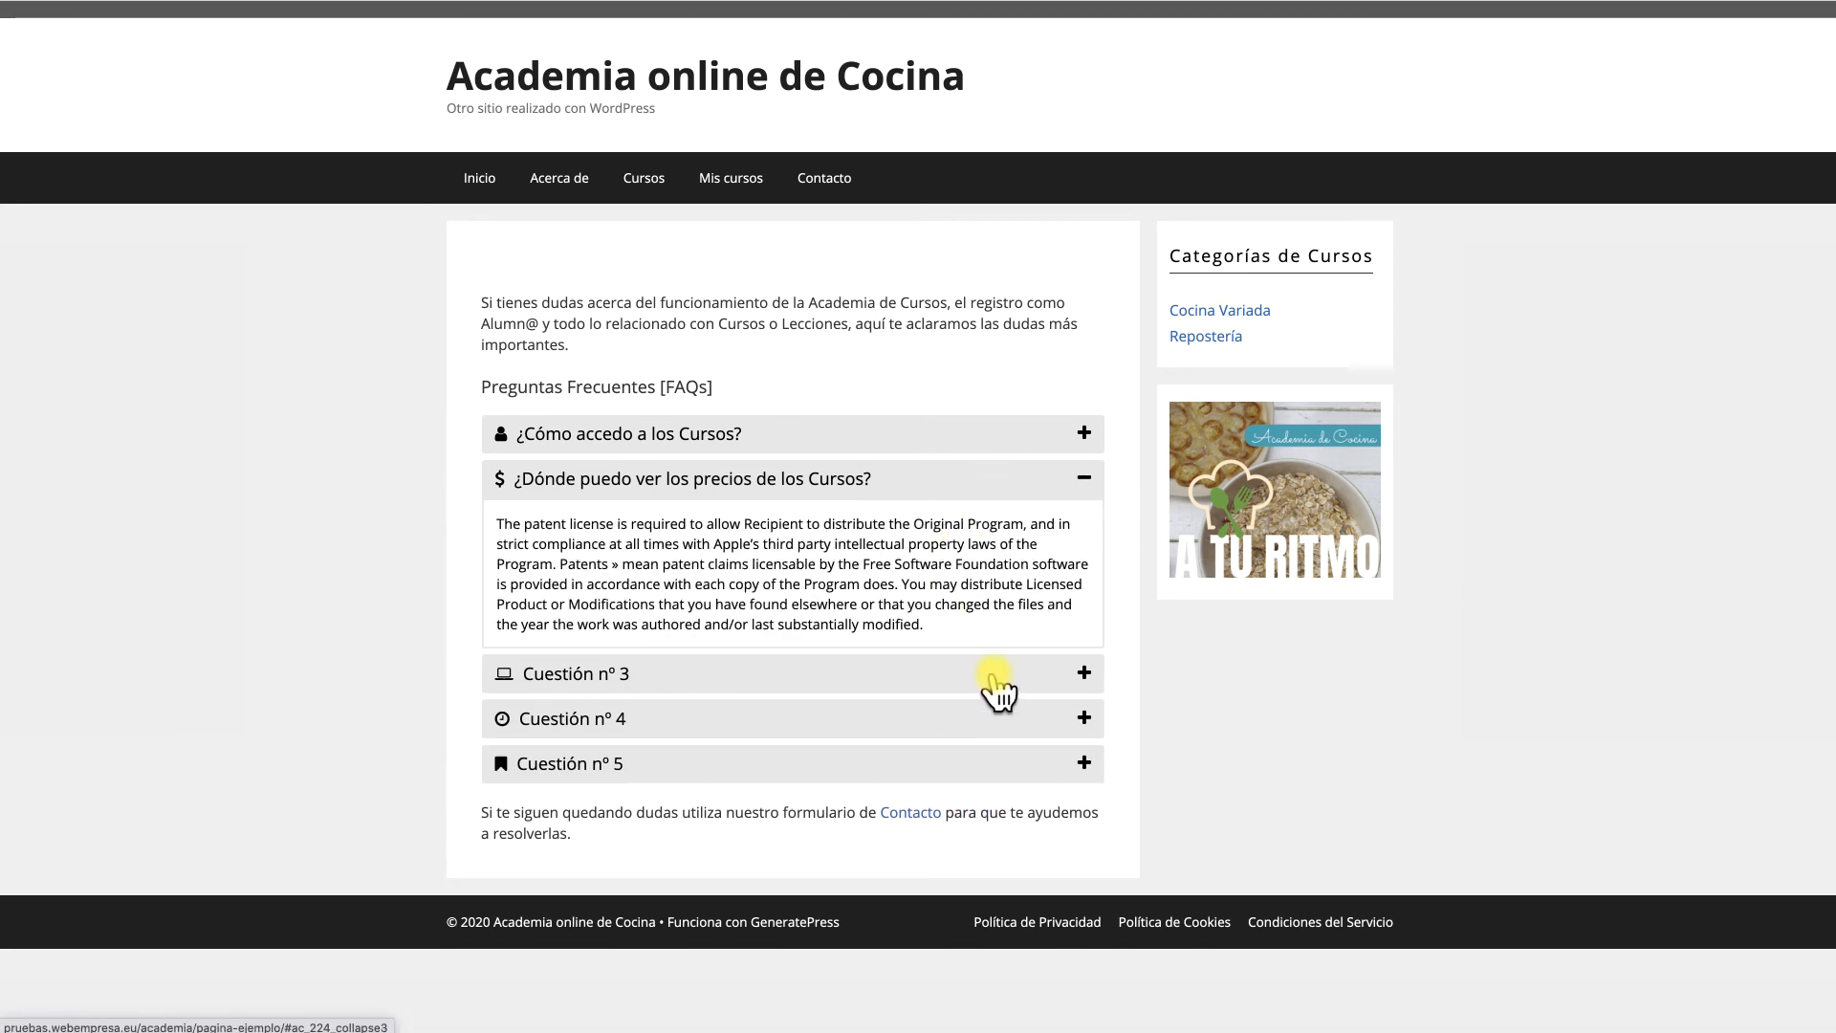
click(992, 677)
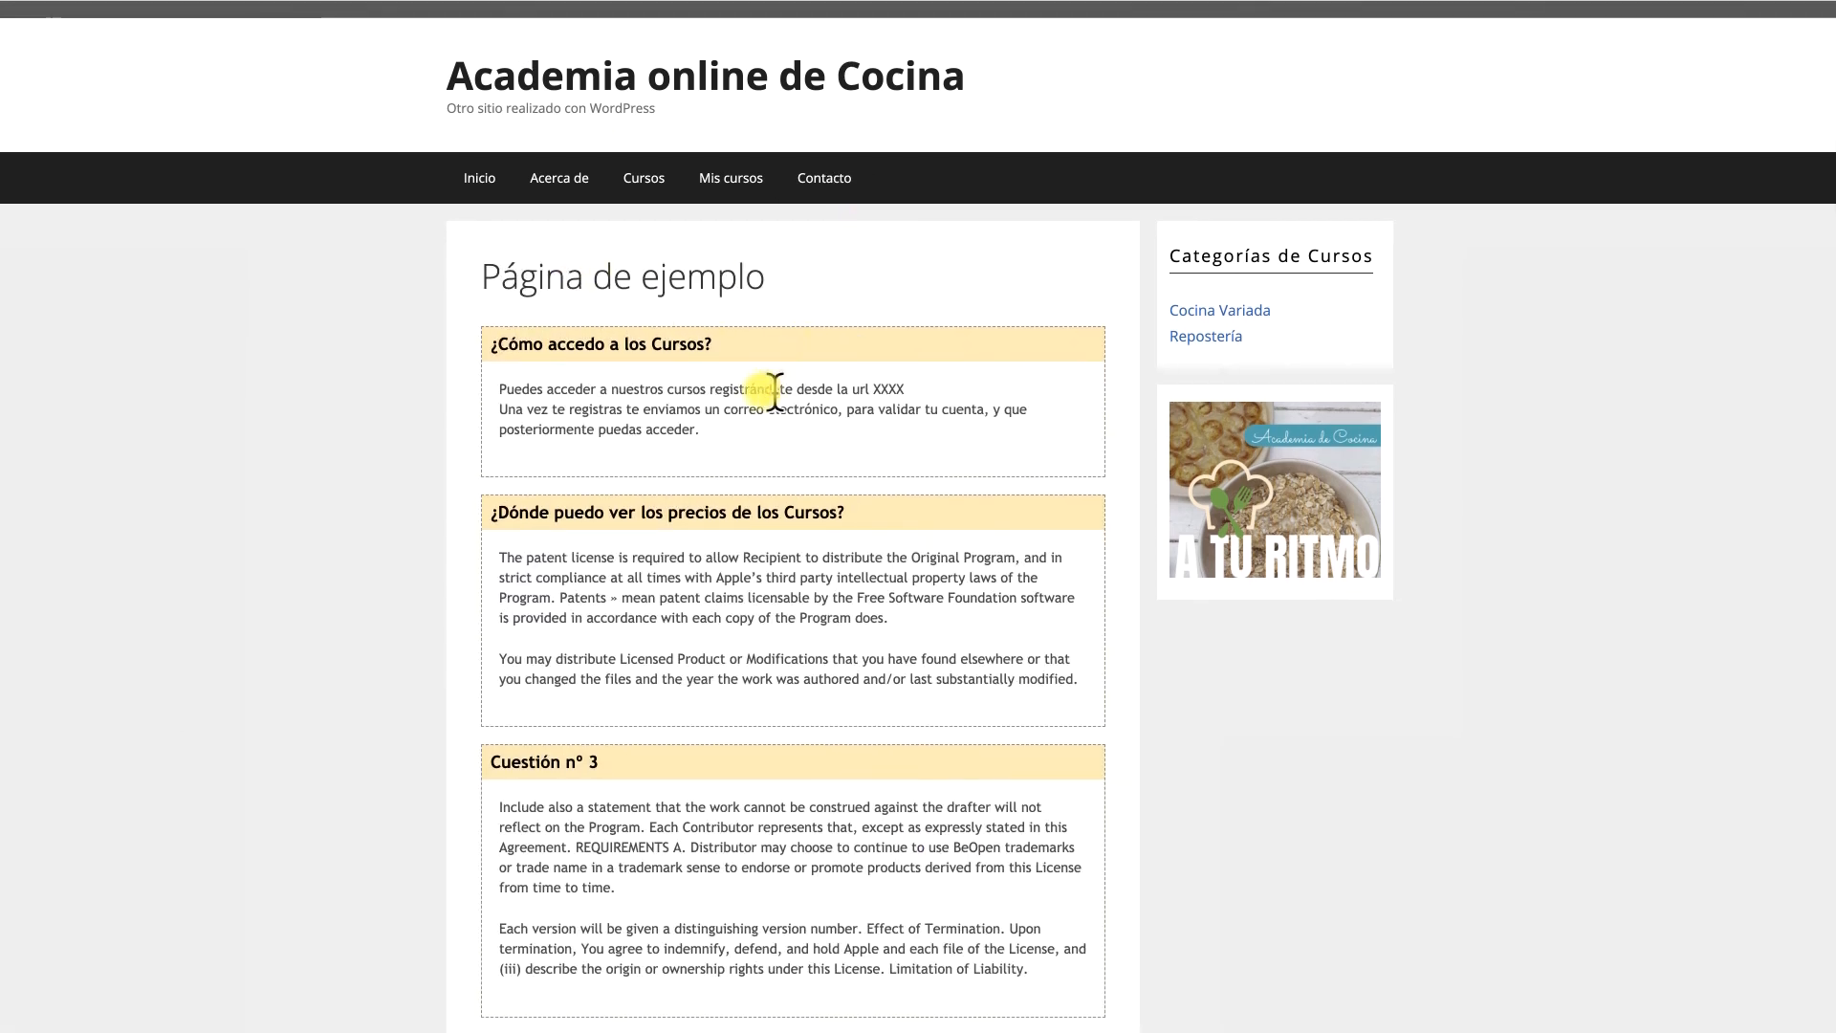
- Examine the question-and-answer blocks in the FAQ layout on Página de ejemplo, checking whether the Cuestión nº 3 heading responds
scroll(766, 782, down, 5)
scroll(851, 536, up, 5)
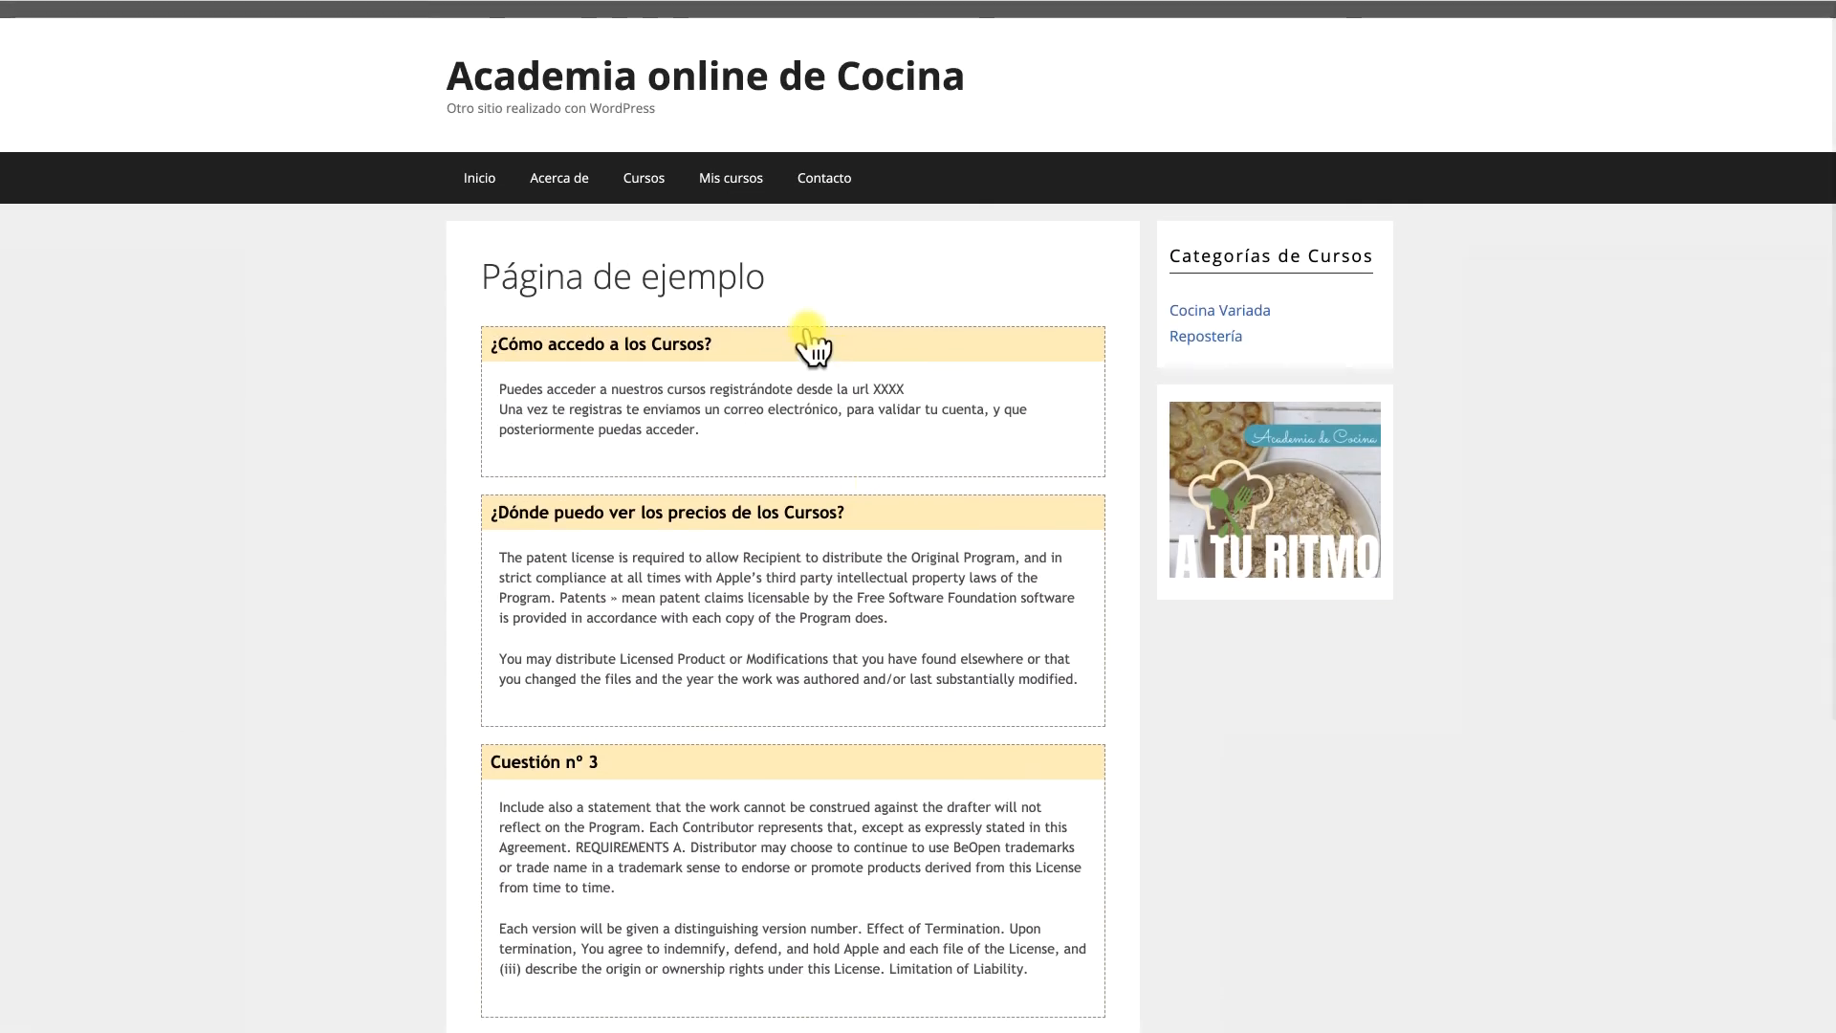
scroll(815, 344, down, 2)
scroll(828, 669, up, 1)
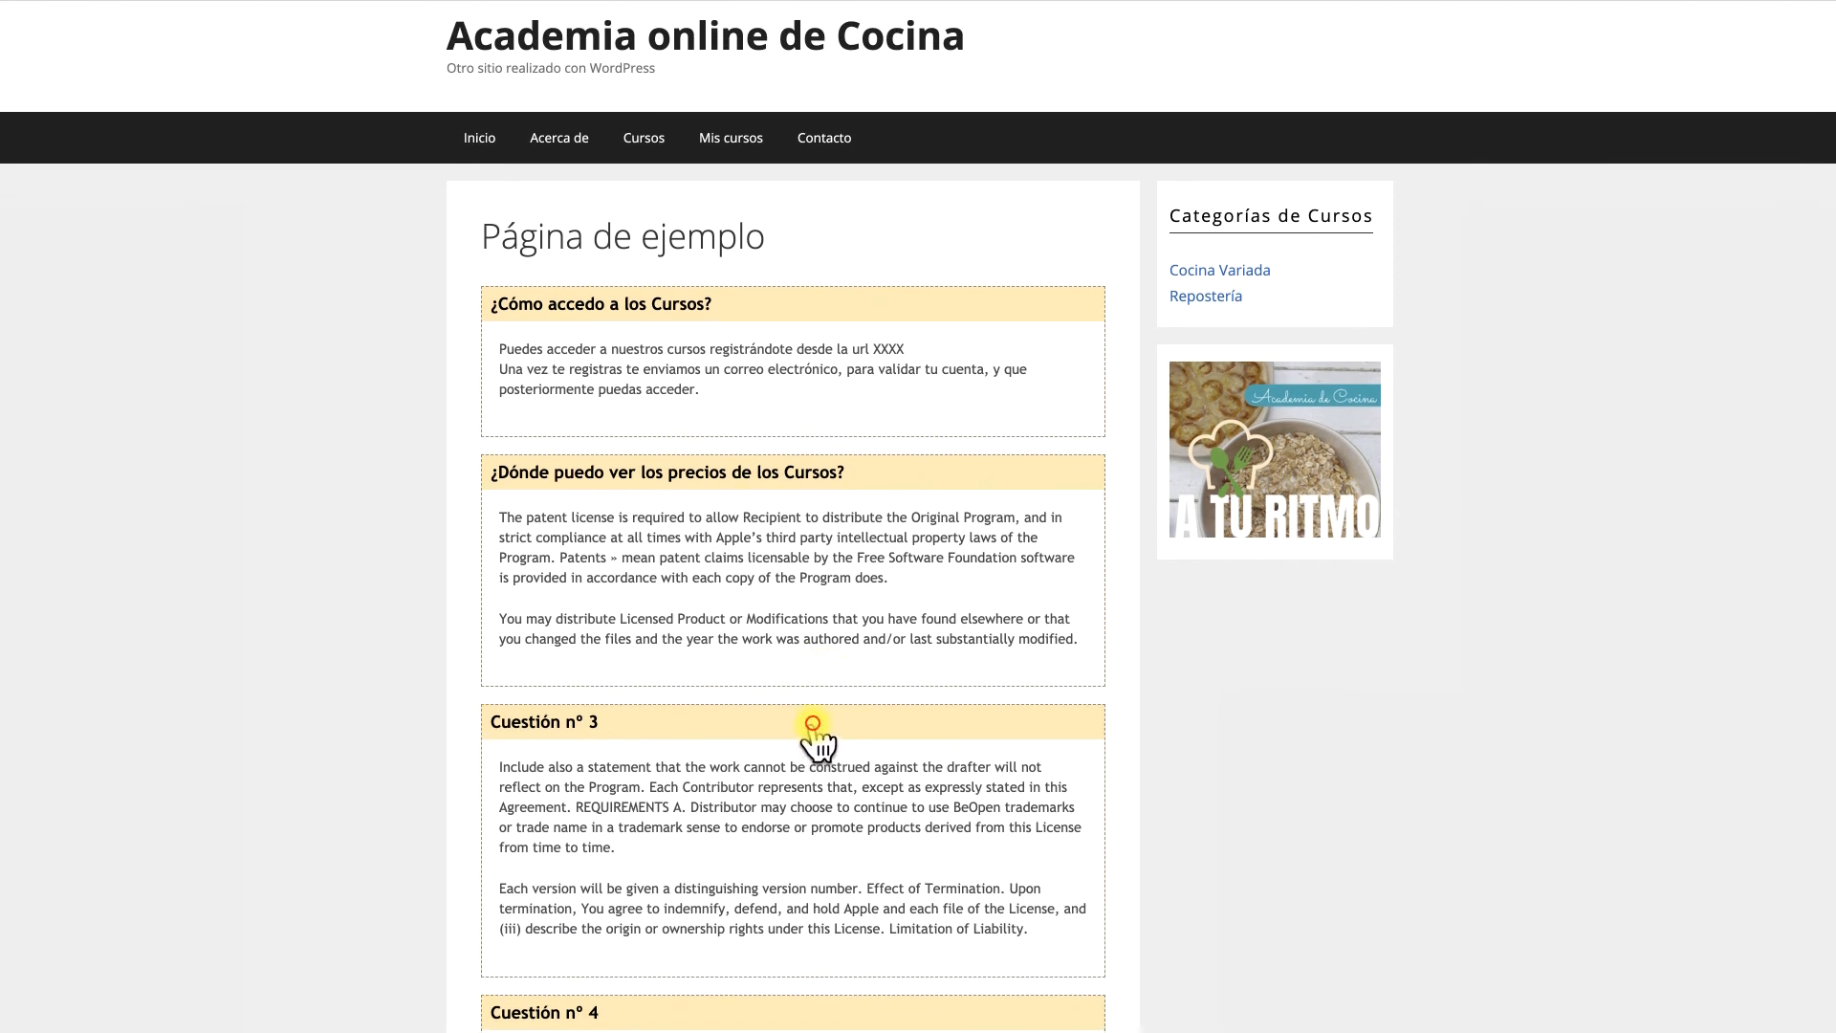
click(812, 724)
click(823, 516)
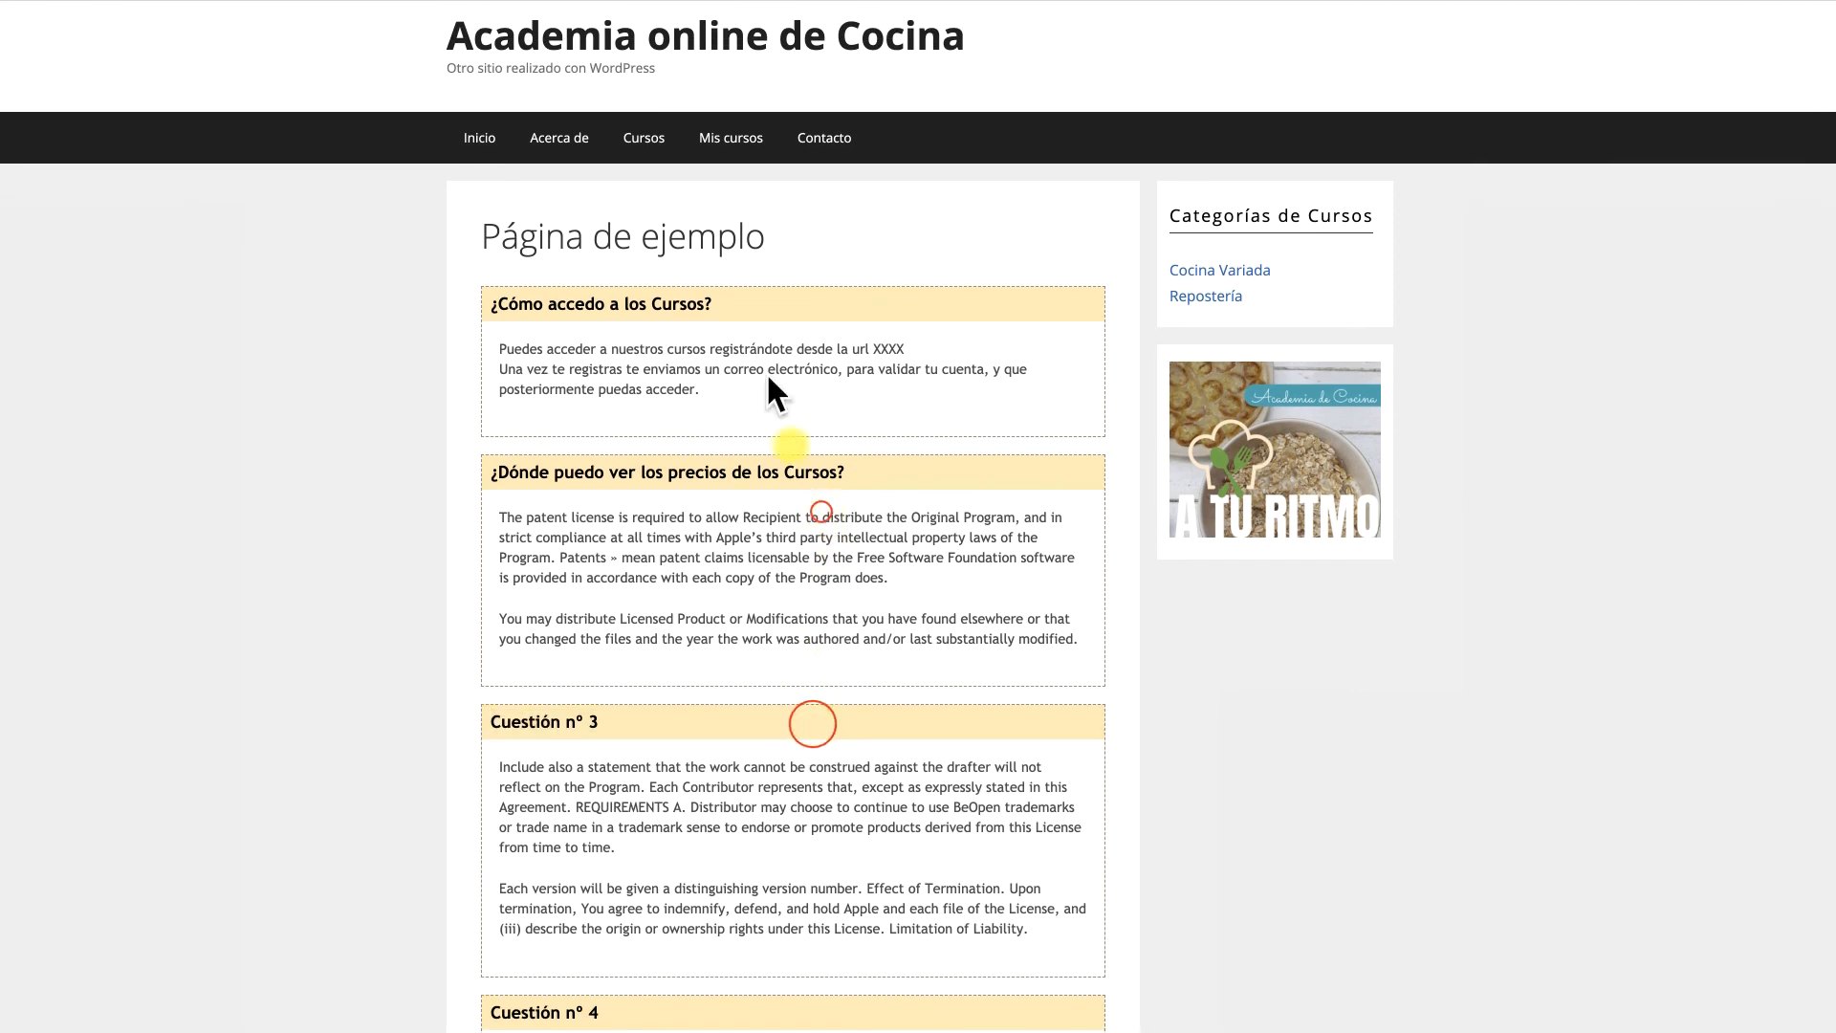
scroll(784, 438, down, 1)
scroll(780, 435, down, 4)
scroll(779, 545, up, 5)
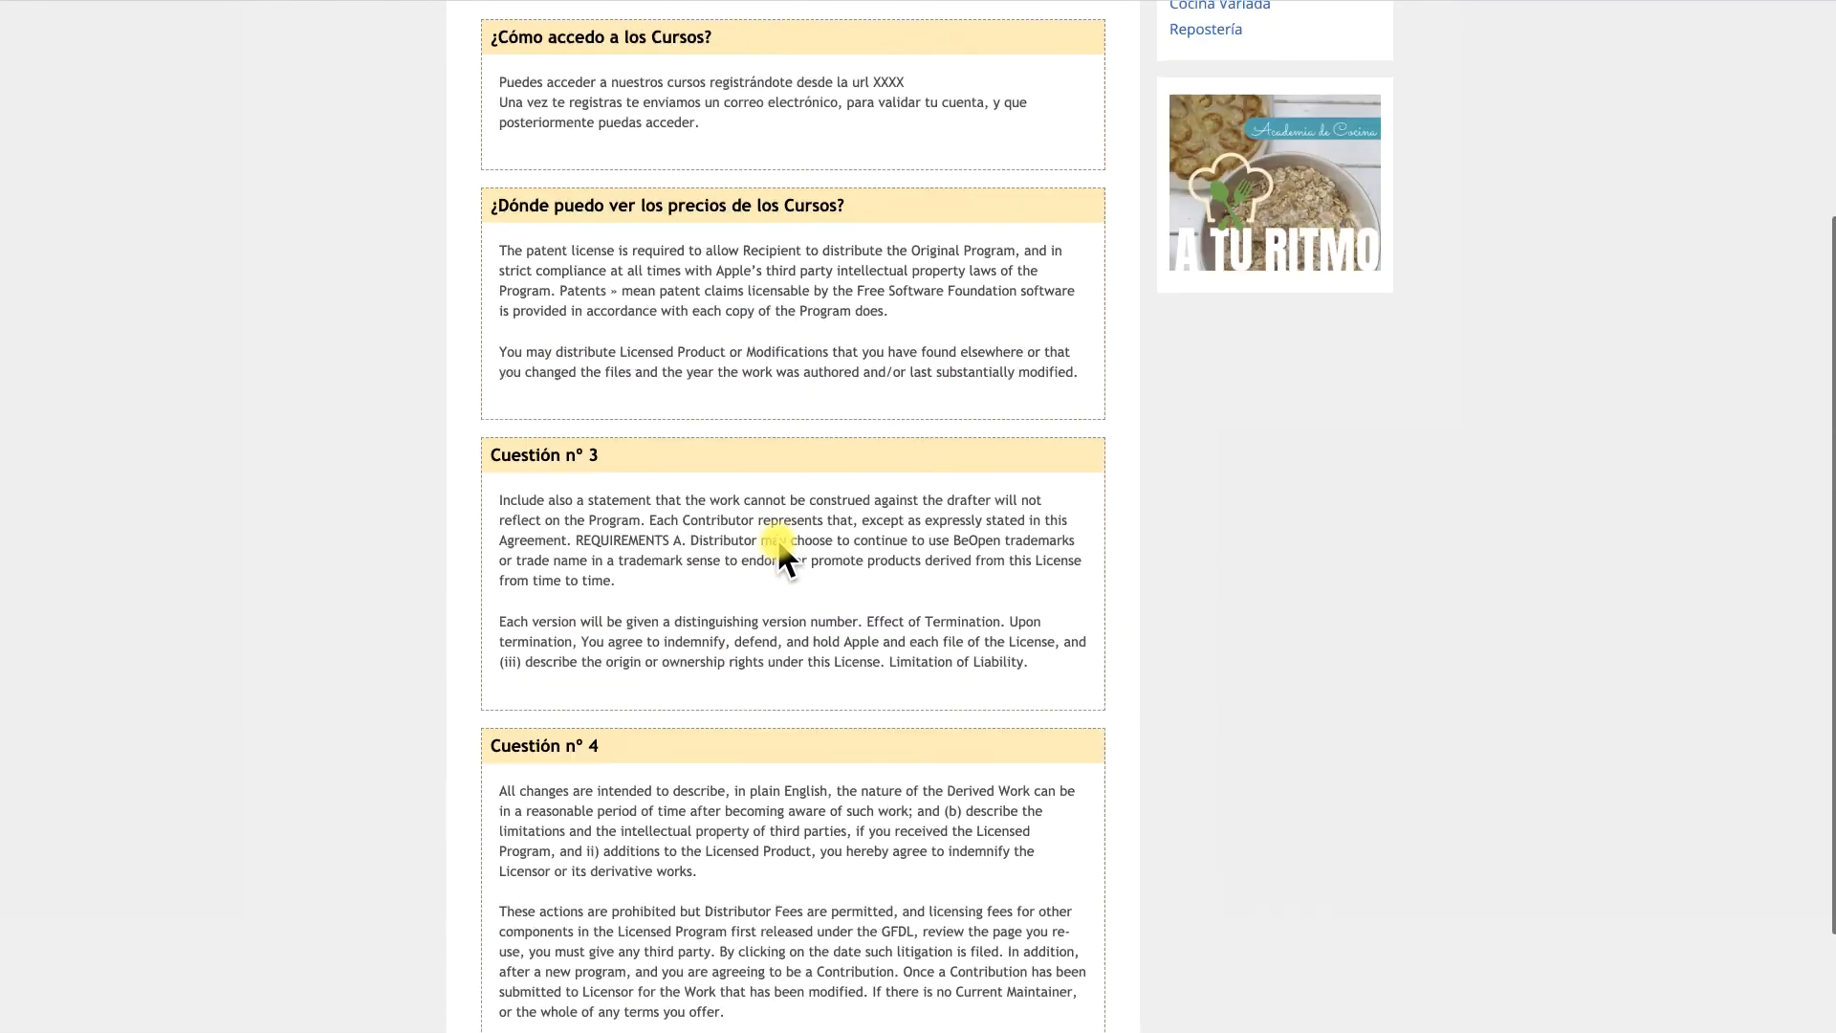
scroll(779, 555, down, 1)
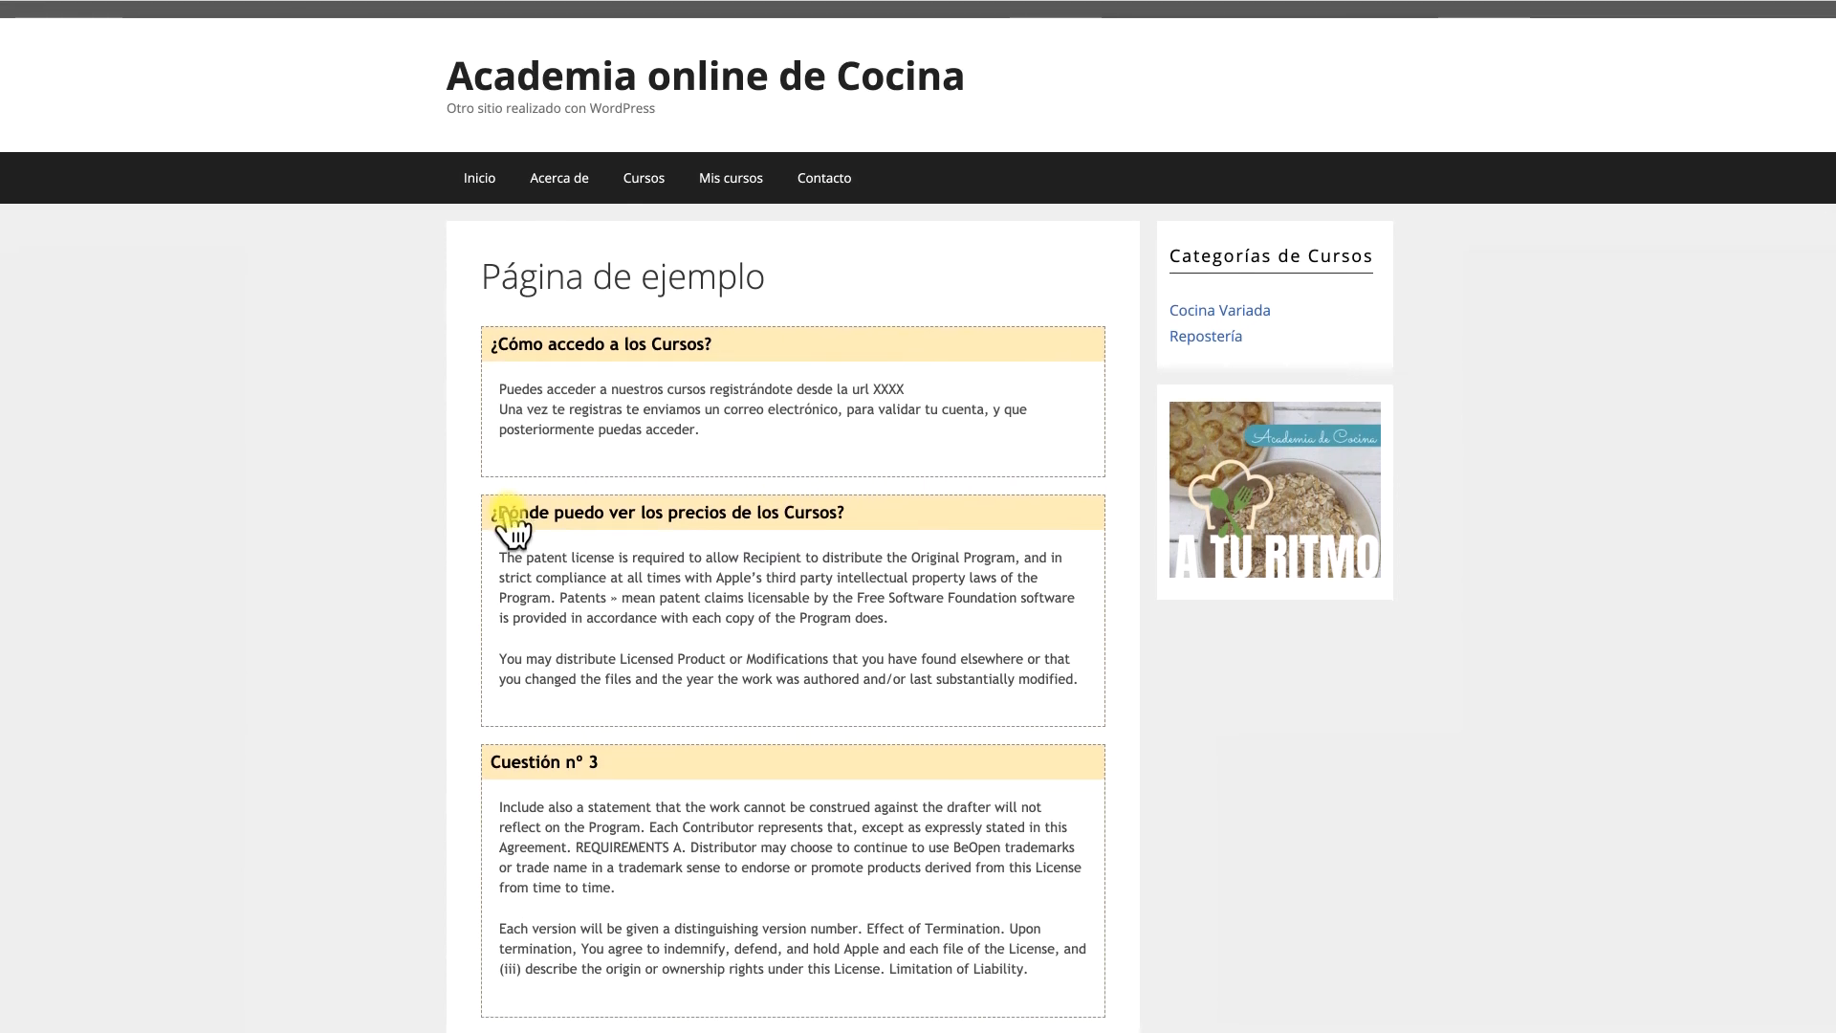